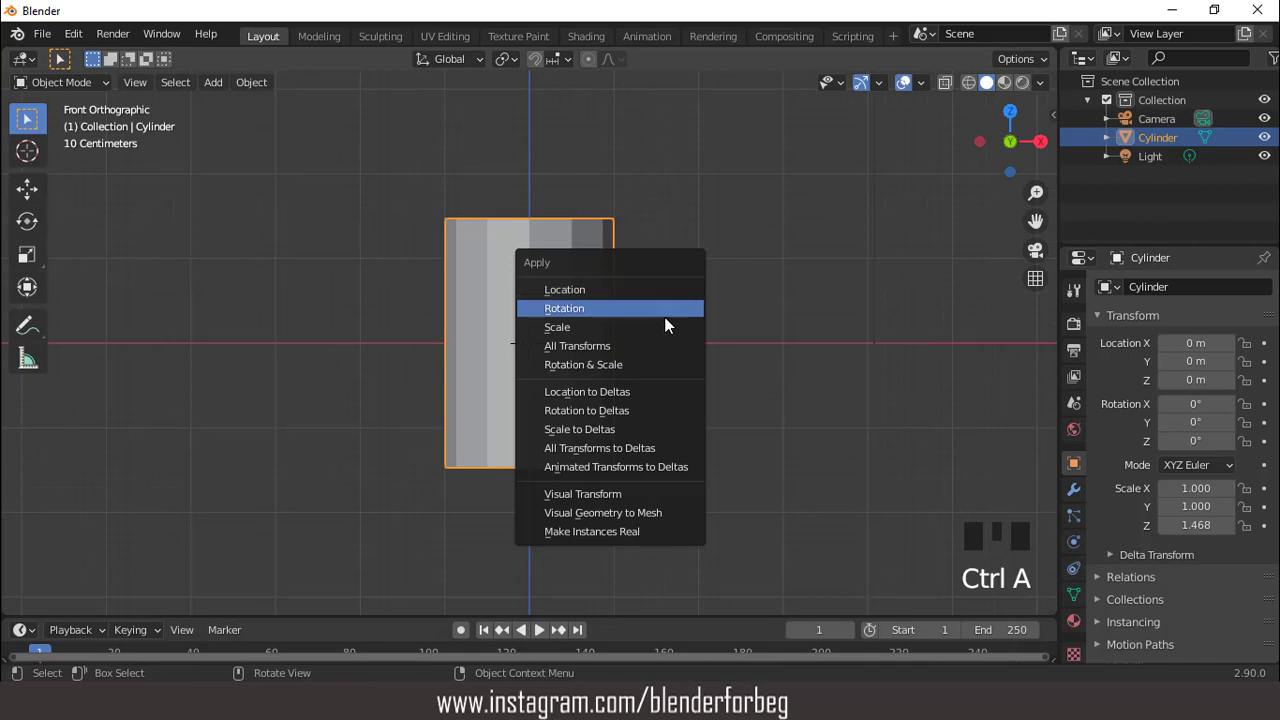
Apply the cylinder's scale and add a Simple Deform modifier that twists it around the Z axis.
click(658, 326)
click(1076, 489)
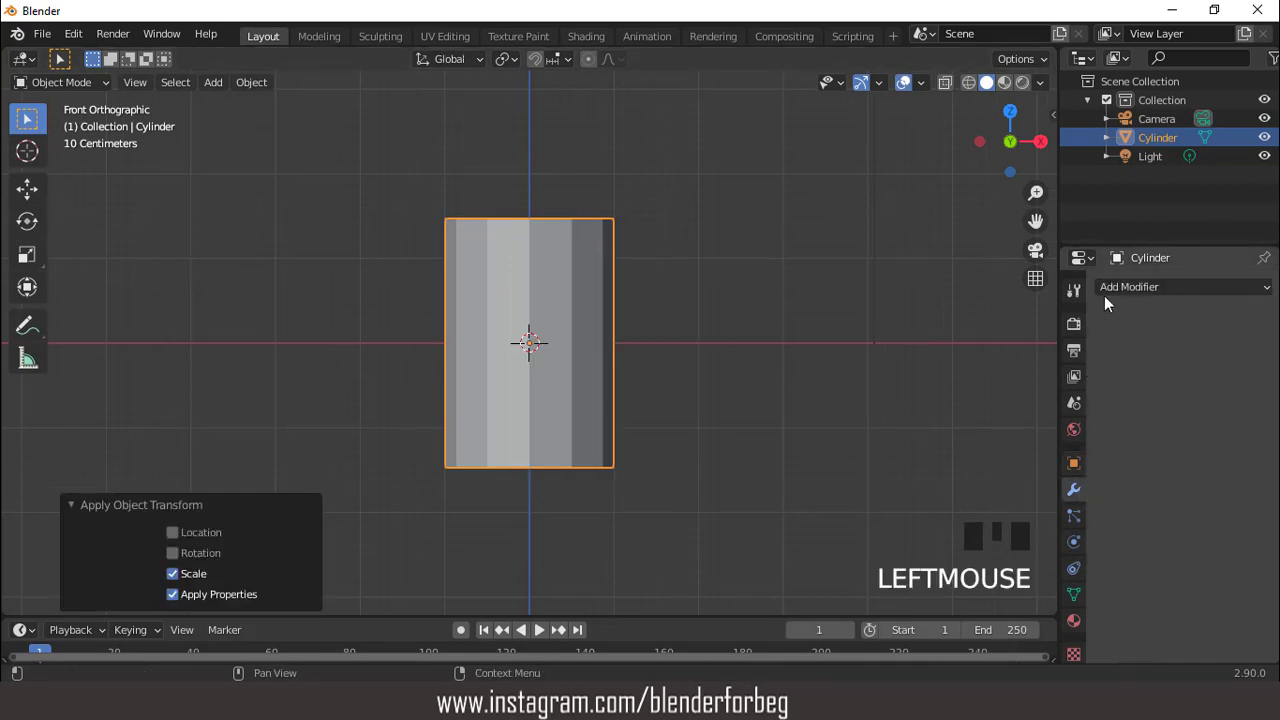
click(1110, 288)
click(1055, 516)
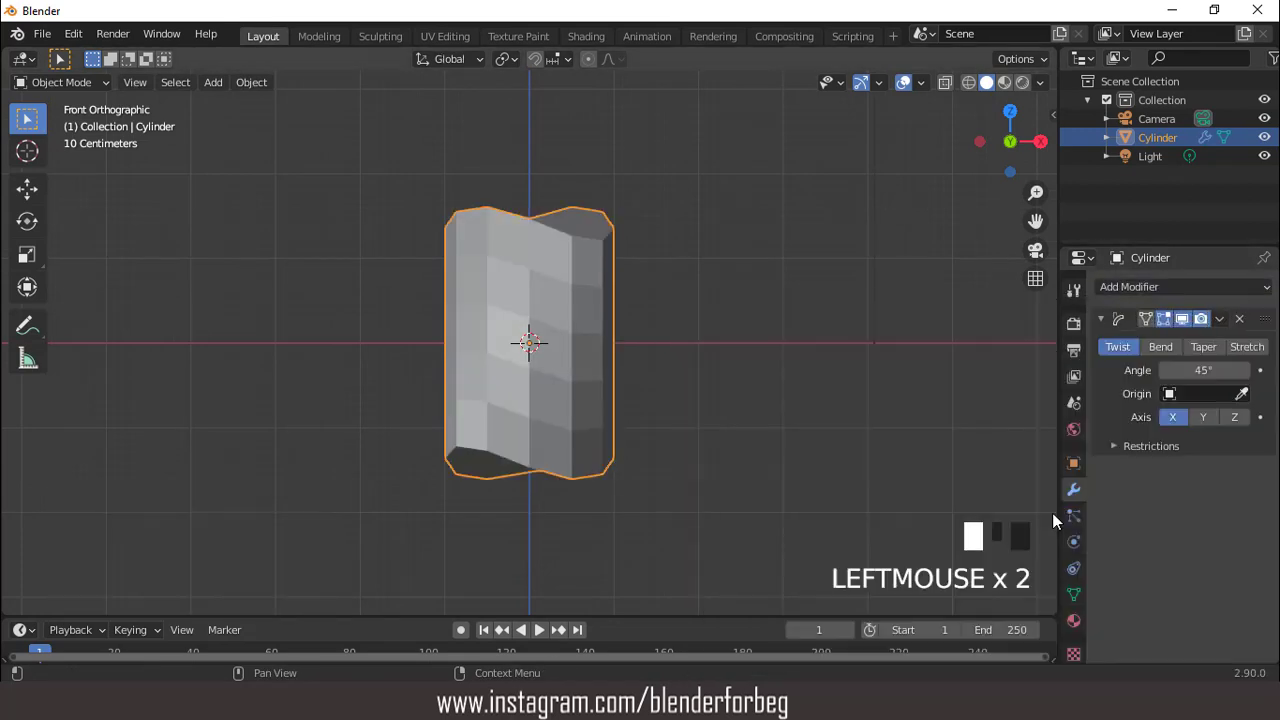
click(1235, 418)
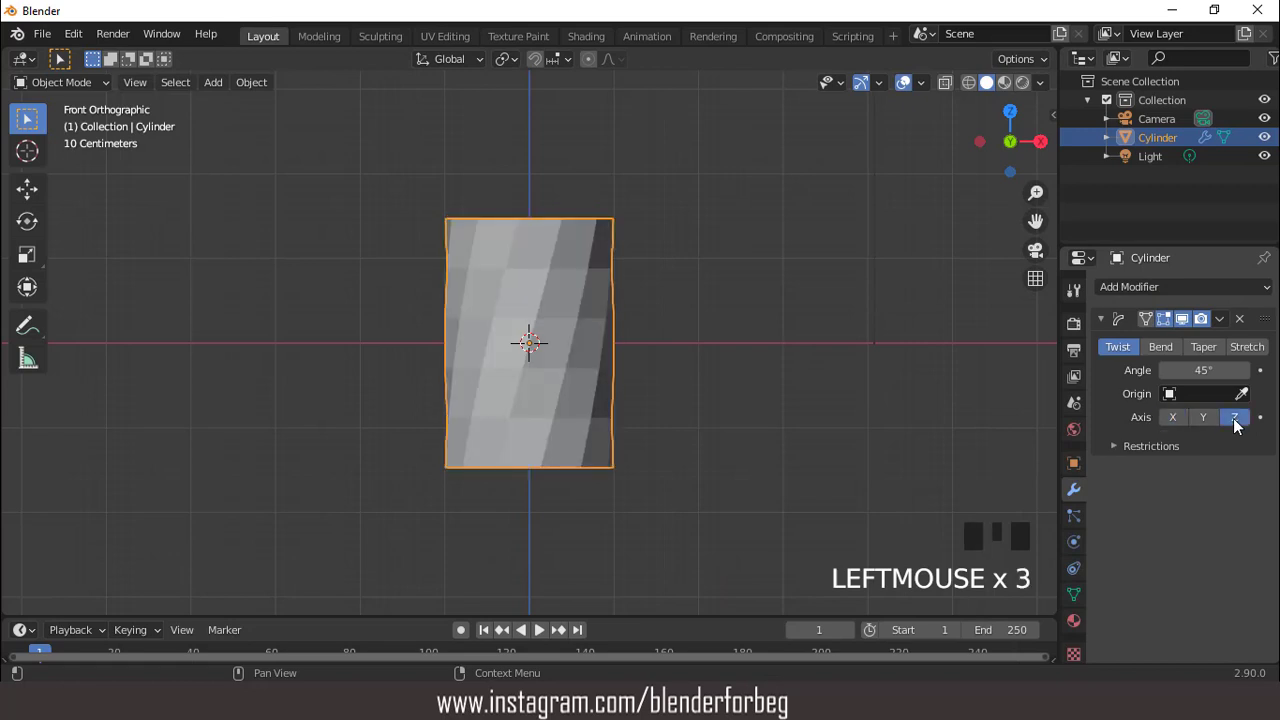
Set the twist angle to -90° and apply the Simple Deform modifier to the cylinder.
click(1205, 370)
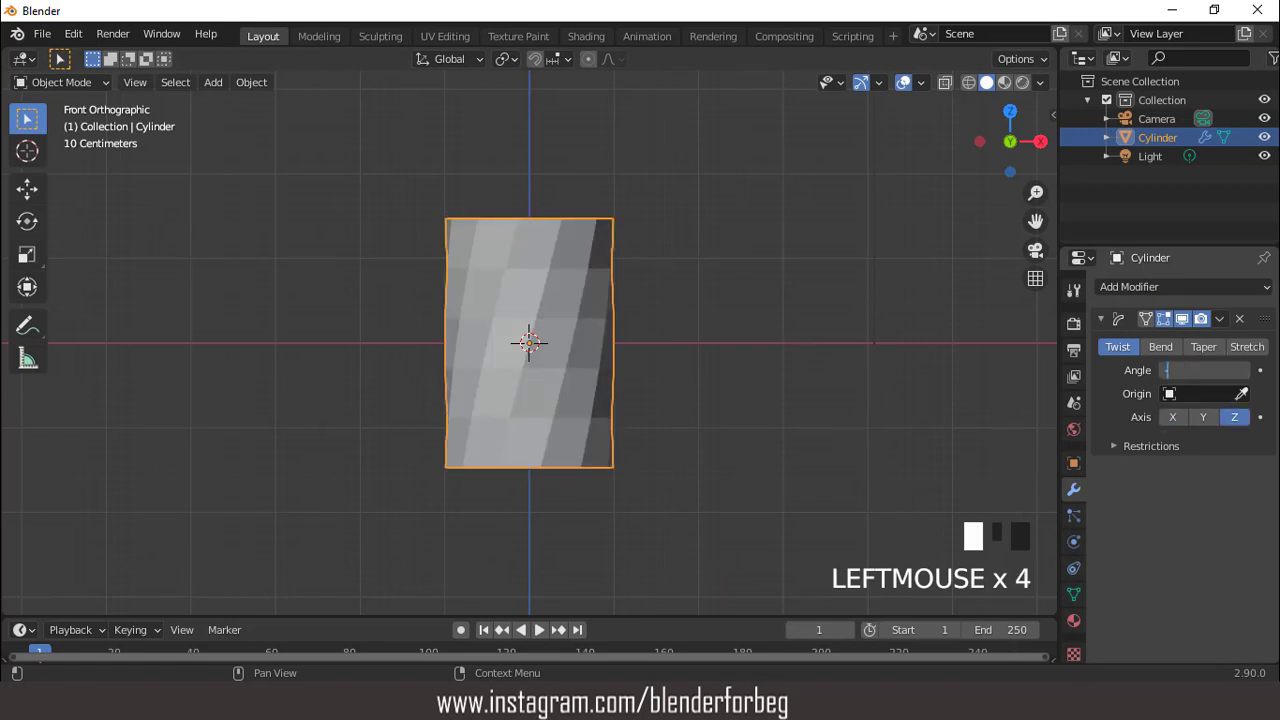
text(-90)
key(Return)
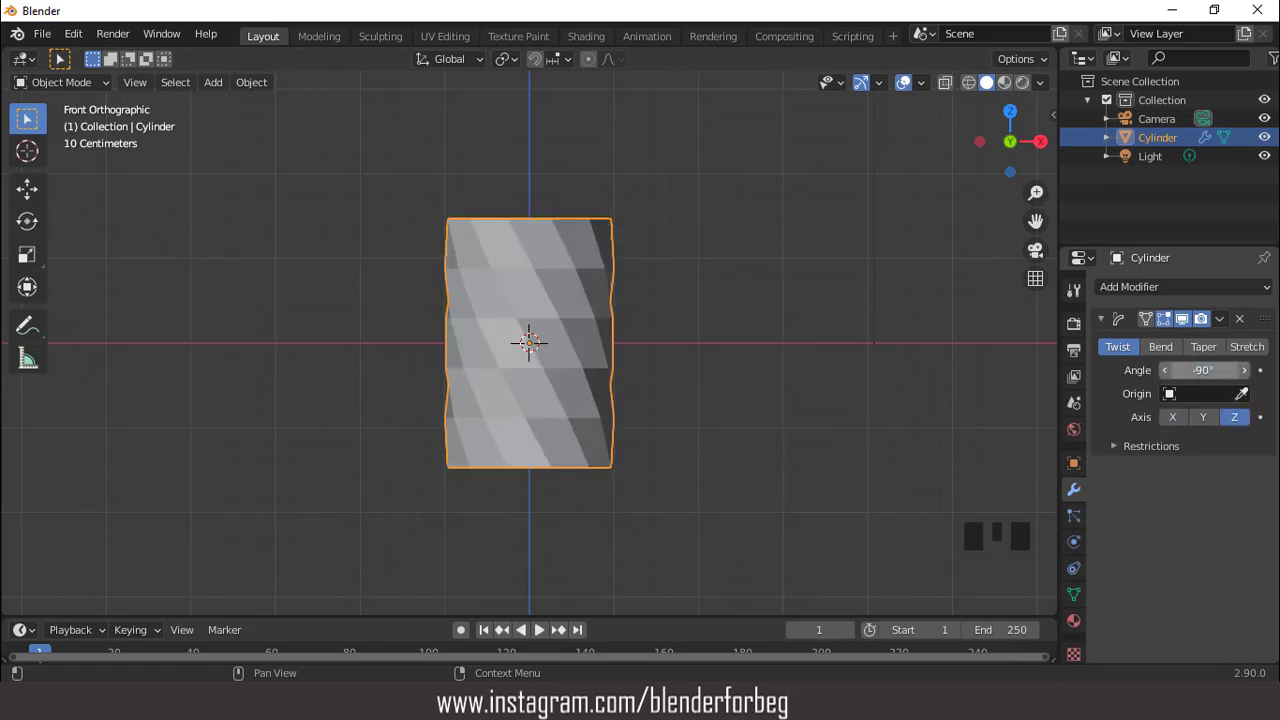
click(1220, 319)
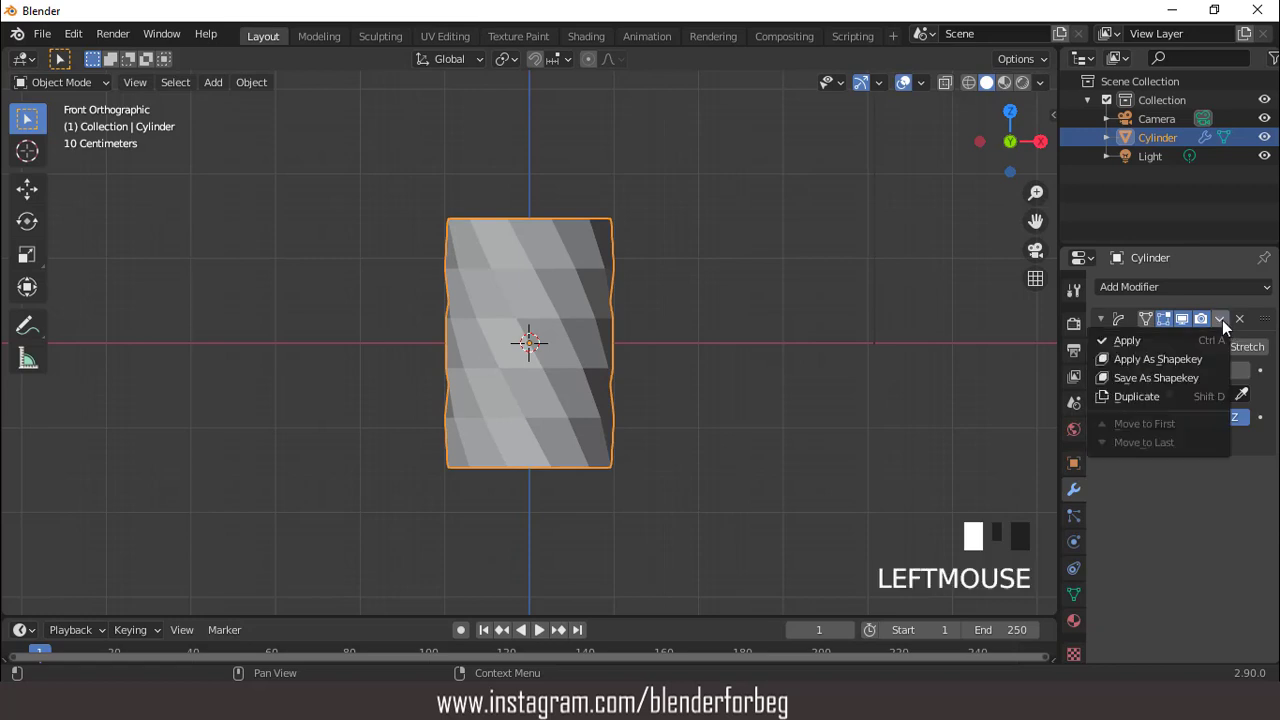
click(1172, 345)
Shade the twisted cylinder smooth and rotate it 90° about the Y axis.
right_click(529, 270)
click(529, 272)
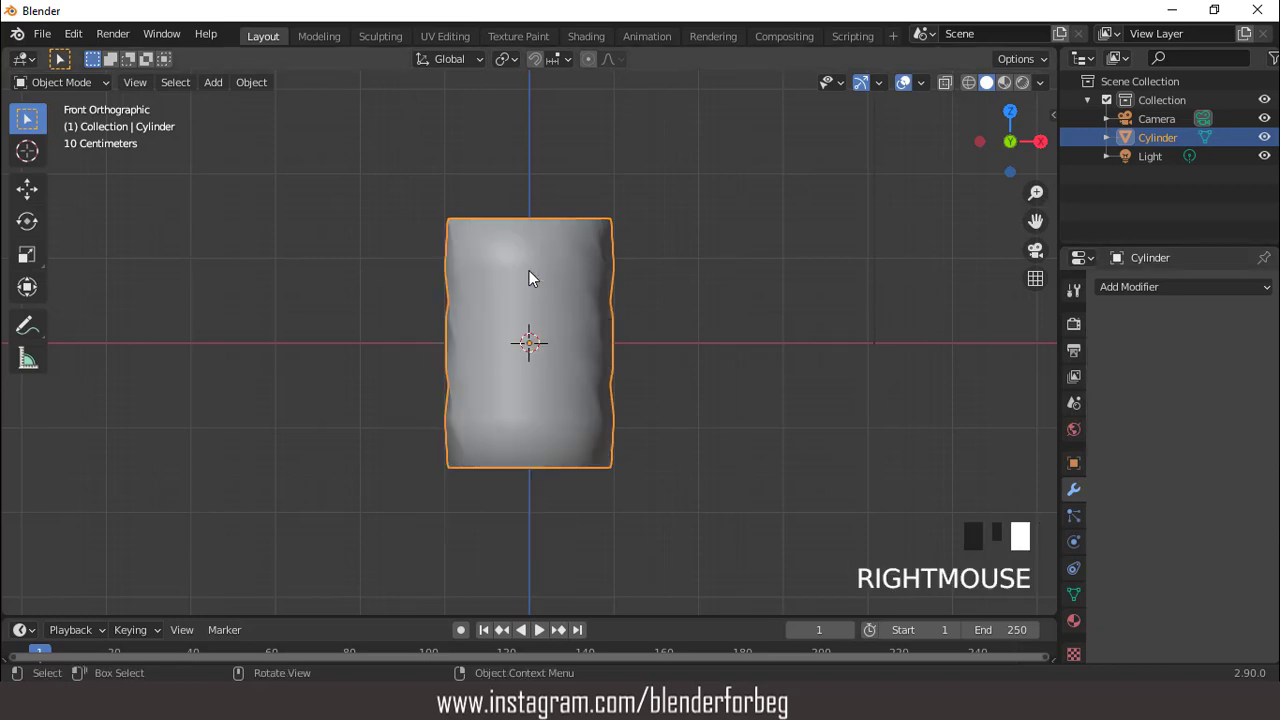
text(r)
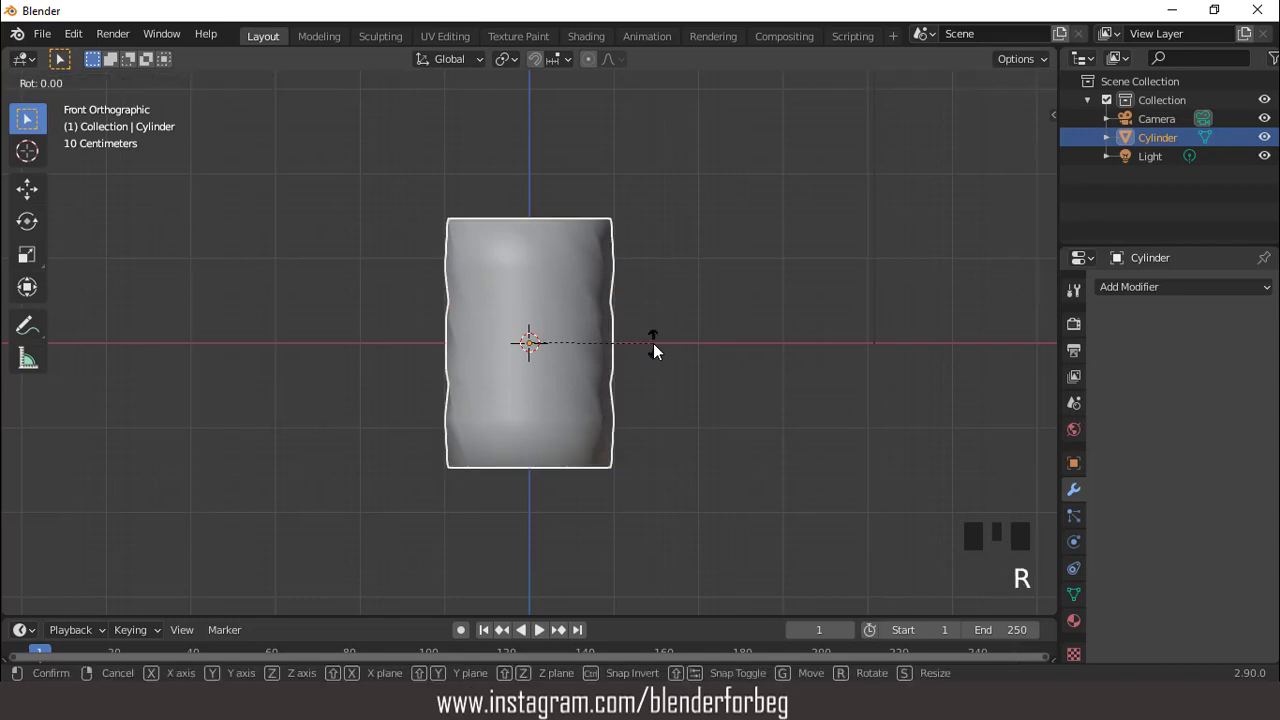
text(y90)
key(Return)
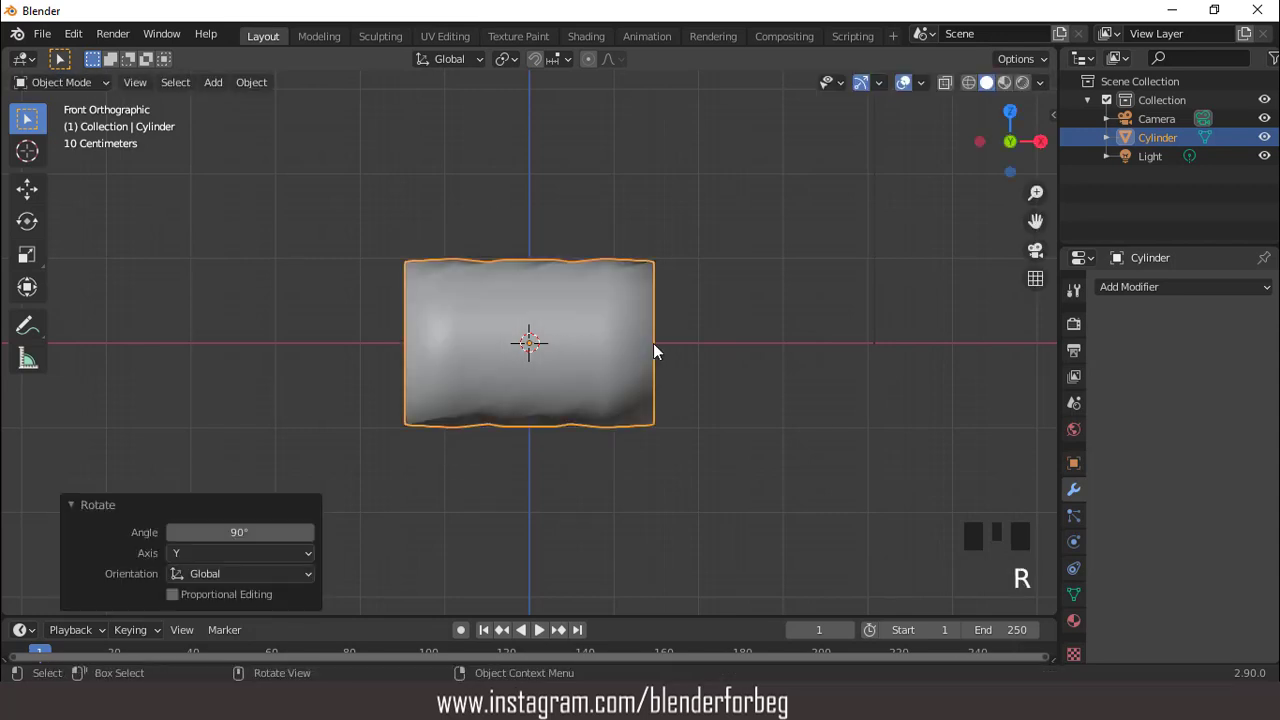
Enable Auto Smooth for the cylinder's normals.
mouse_move(653, 343)
middle_down()
mouse_move(706, 351)
mouse_move(483, 347)
mouse_move(636, 347)
middle_up()
key(KP_1)
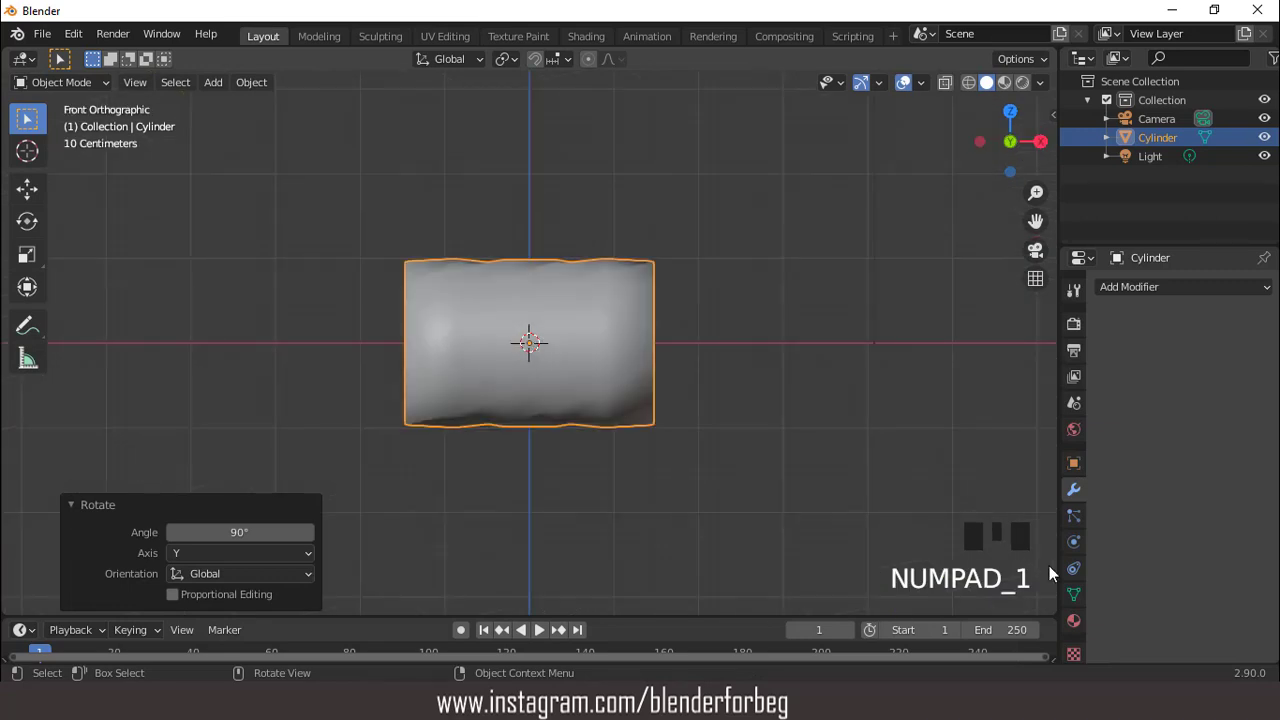
click(1073, 594)
click(1095, 606)
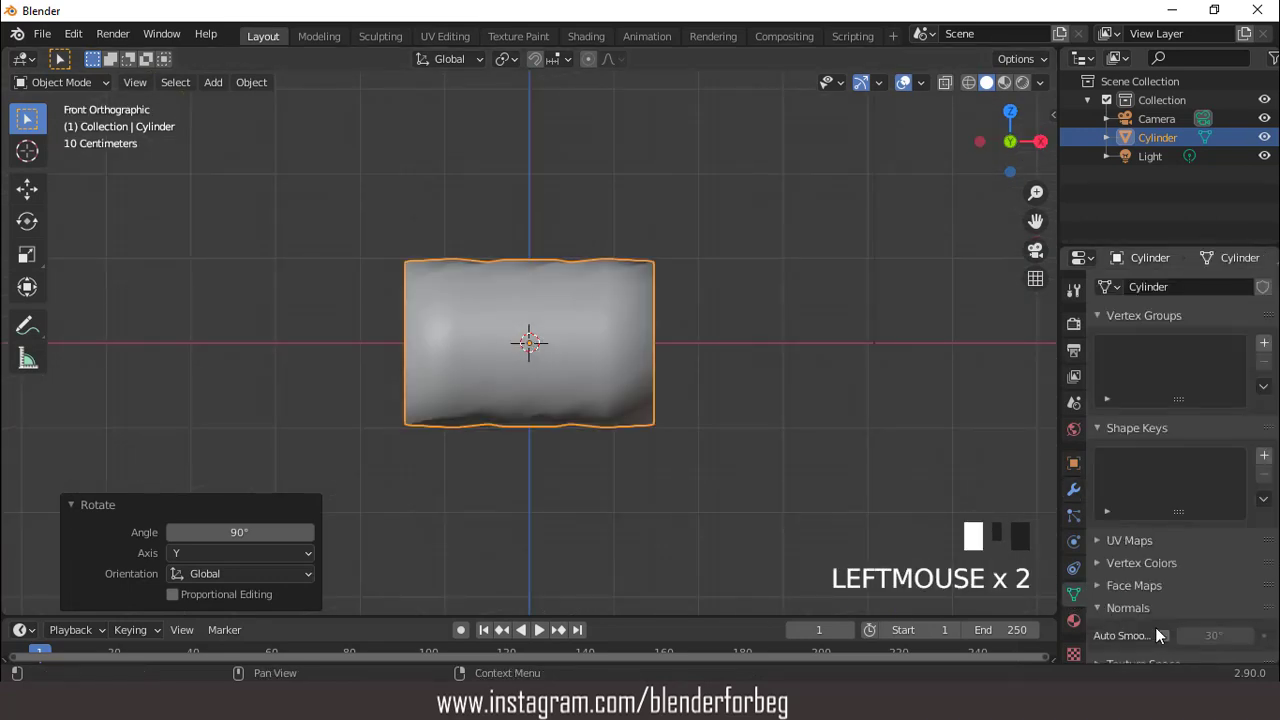
click(1163, 635)
Add a Subdivision Surface modifier to the cylinder.
mouse_move(647, 353)
middle_down()
mouse_move(771, 330)
mouse_move(561, 349)
mouse_move(660, 406)
middle_up()
key(KP_1)
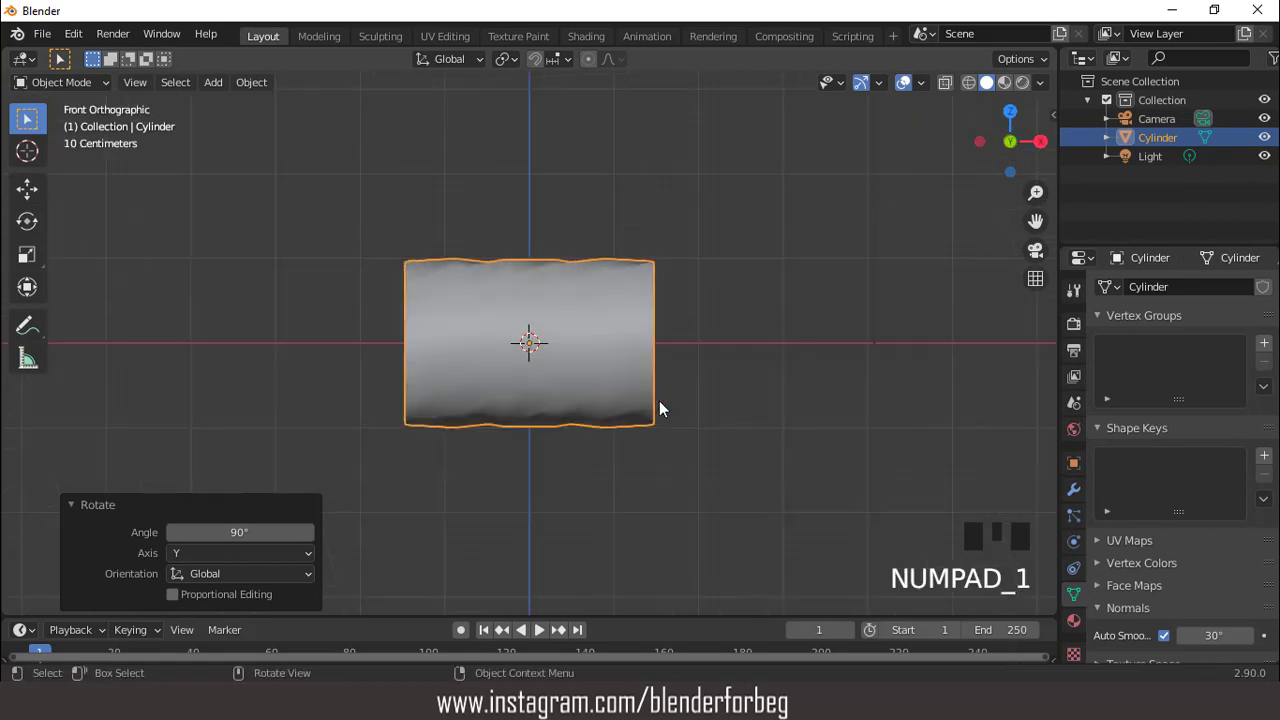
scroll(559, 318, up, 2)
click(1074, 489)
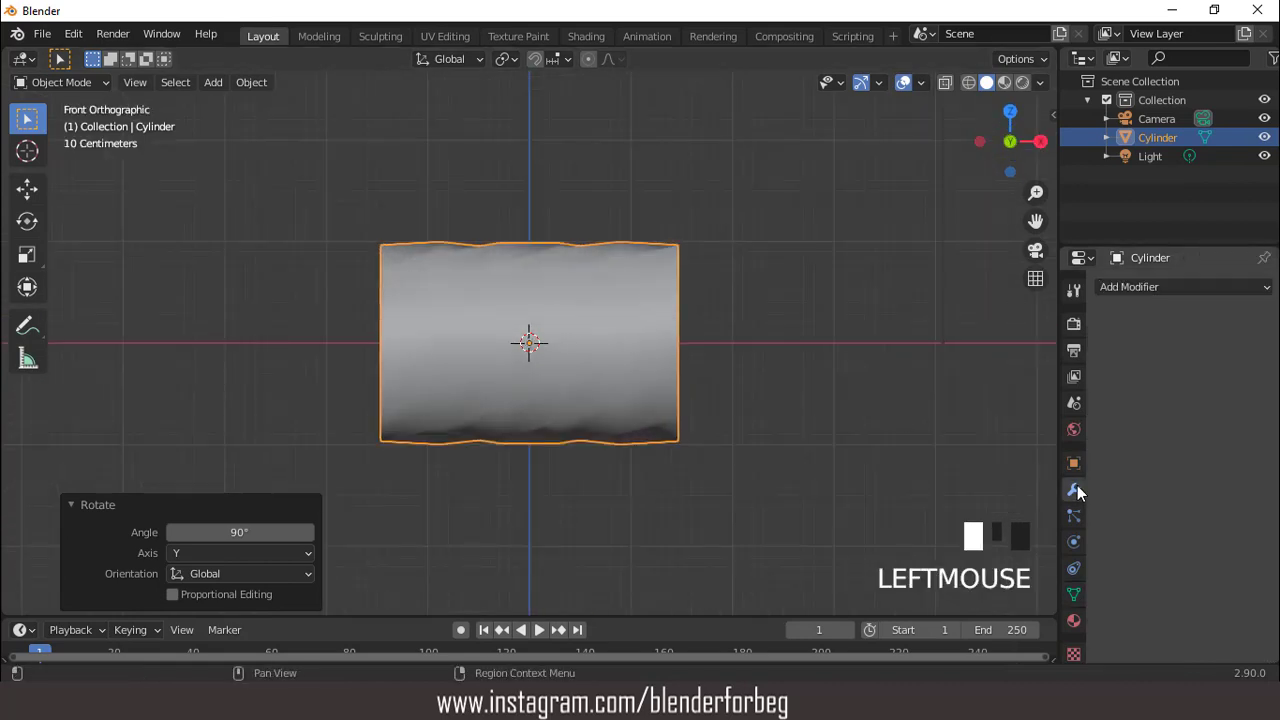
click(1104, 288)
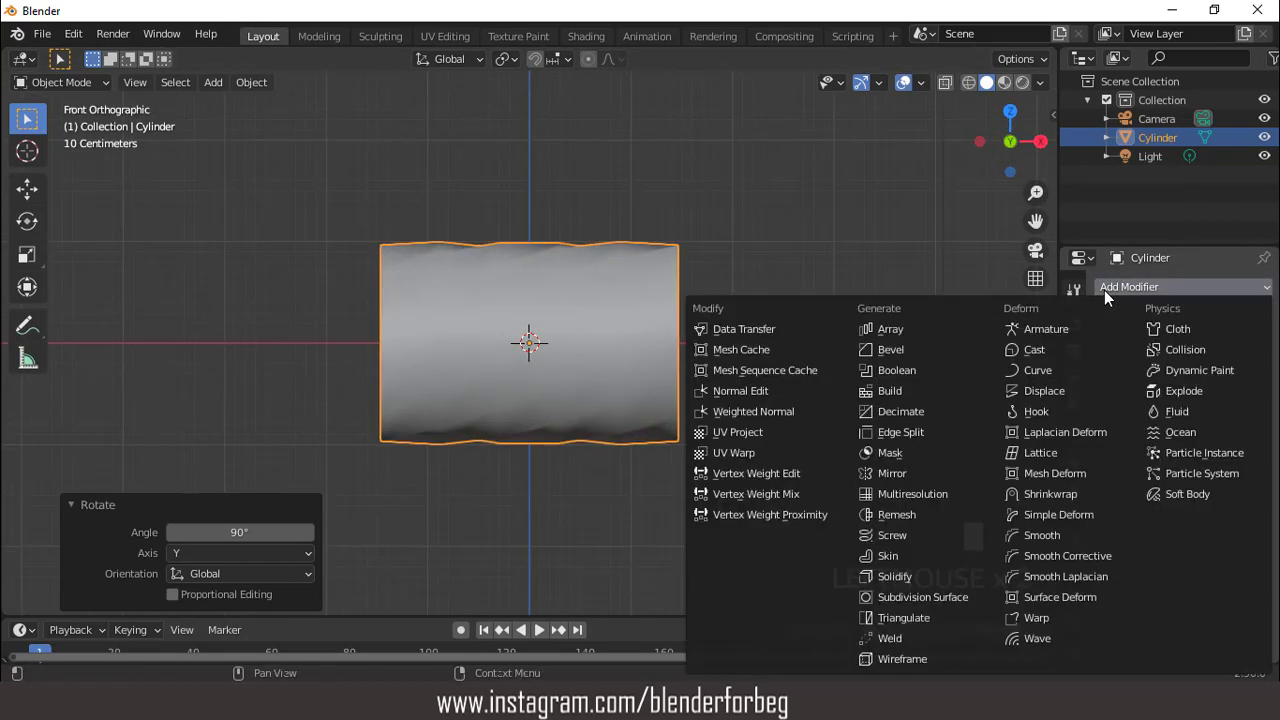
click(910, 596)
Inset both end cap faces of the cylinder slightly in Edit Mode and return to Object Mode.
middle_drag(771, 398, 843, 425)
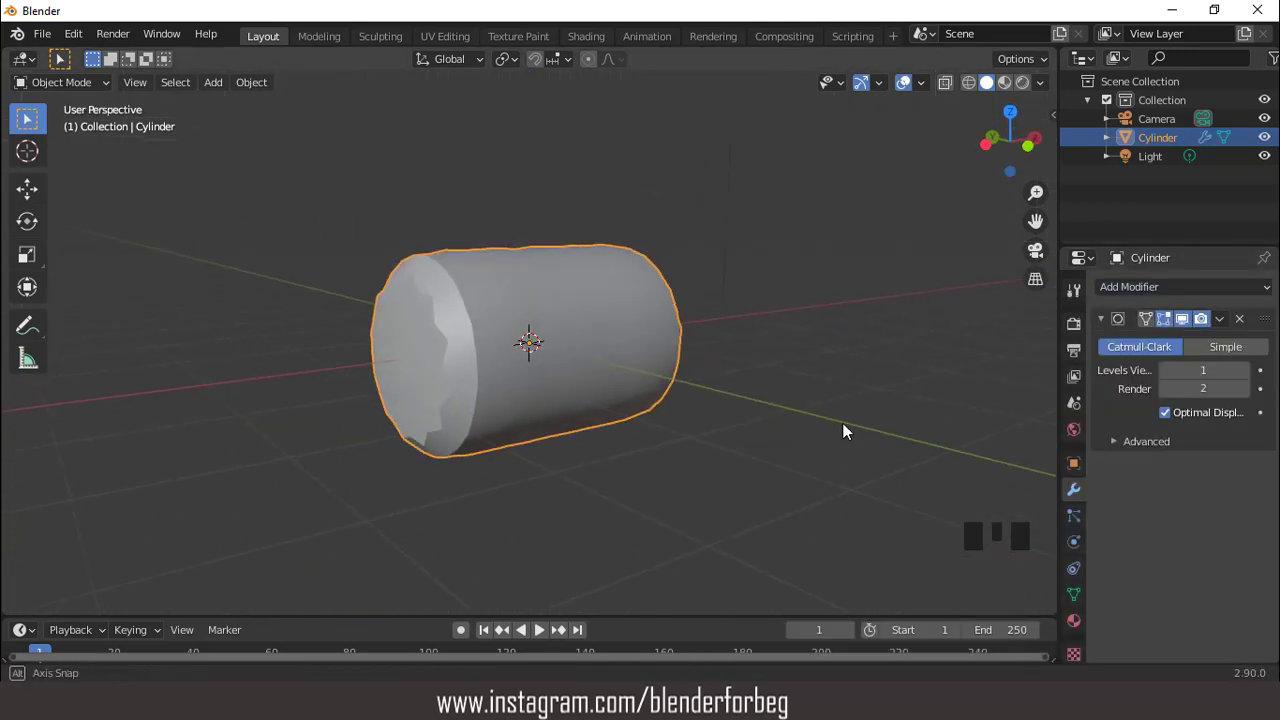
scroll(517, 331, up, 2)
key(Tab)
middle_drag(517, 326, 150, 60)
click(163, 85)
click(406, 360)
middle_drag(815, 377, 637, 378)
shift+click(637, 378)
middle_drag(519, 317, 711, 366)
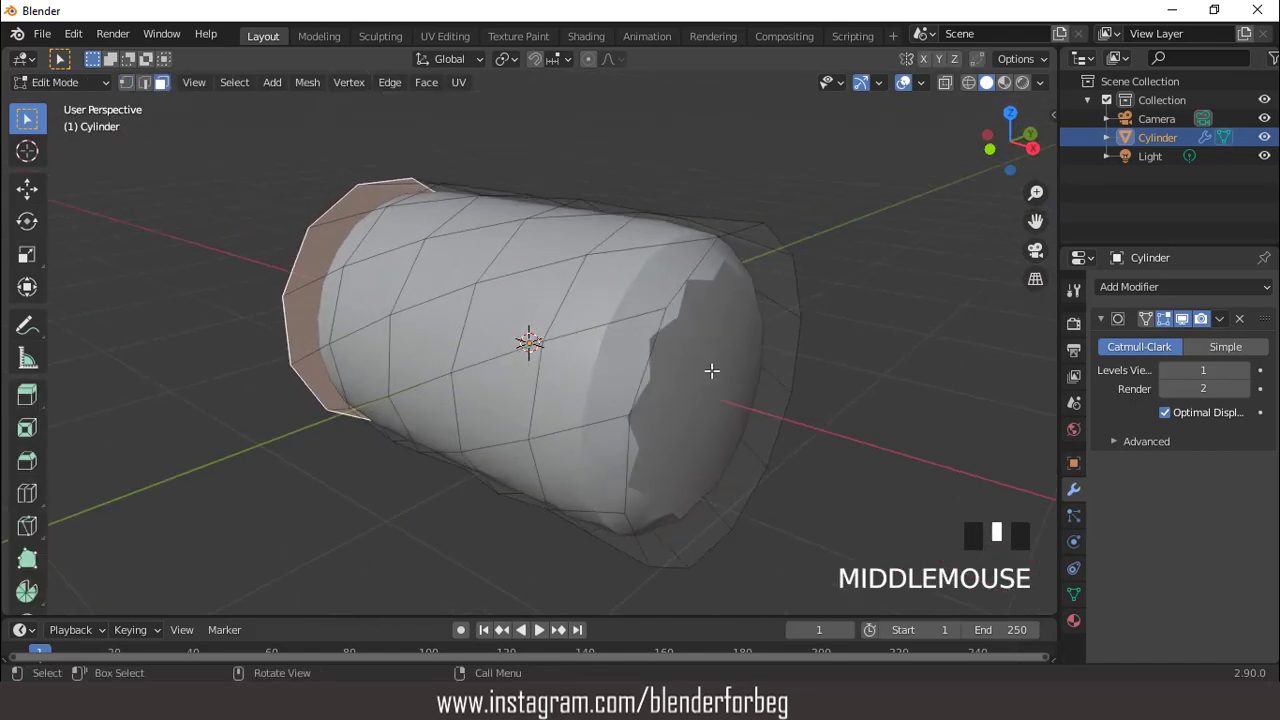
shift+click(711, 371)
key(i)
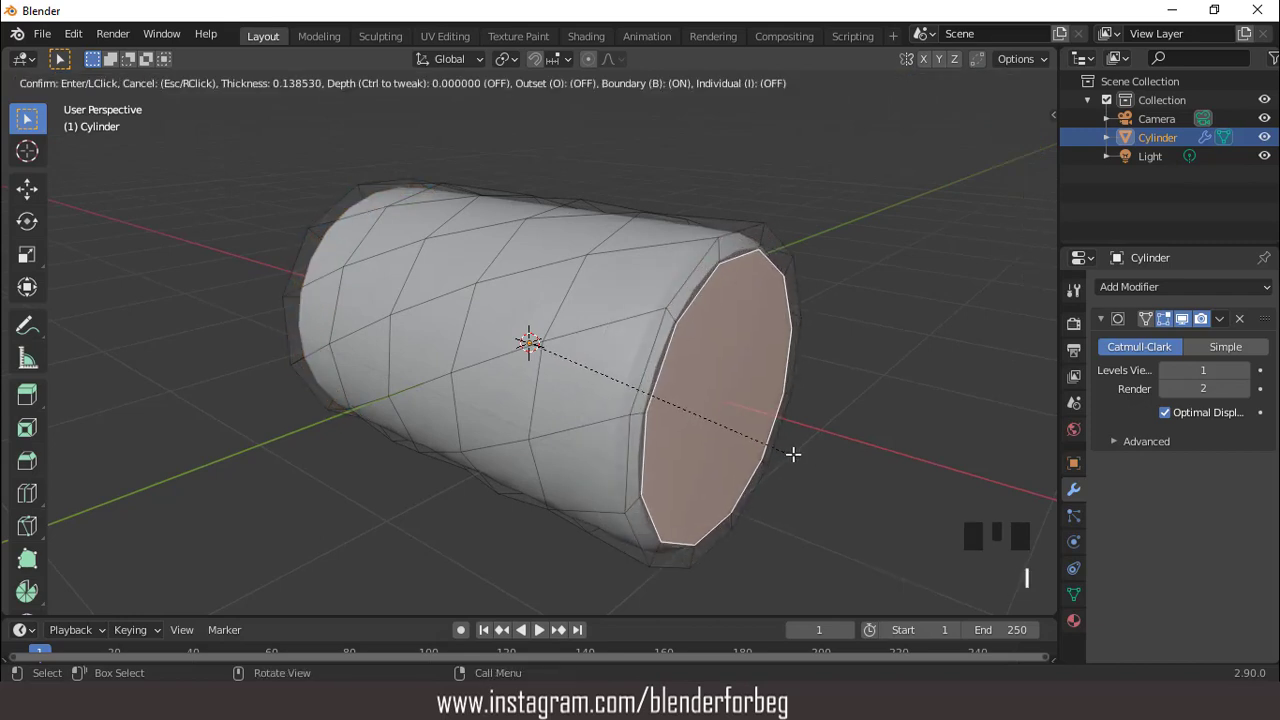
click(794, 374)
key(Tab)
Add a second mesh cylinder at the origin with 16 vertices.
scroll(723, 389, down, 3)
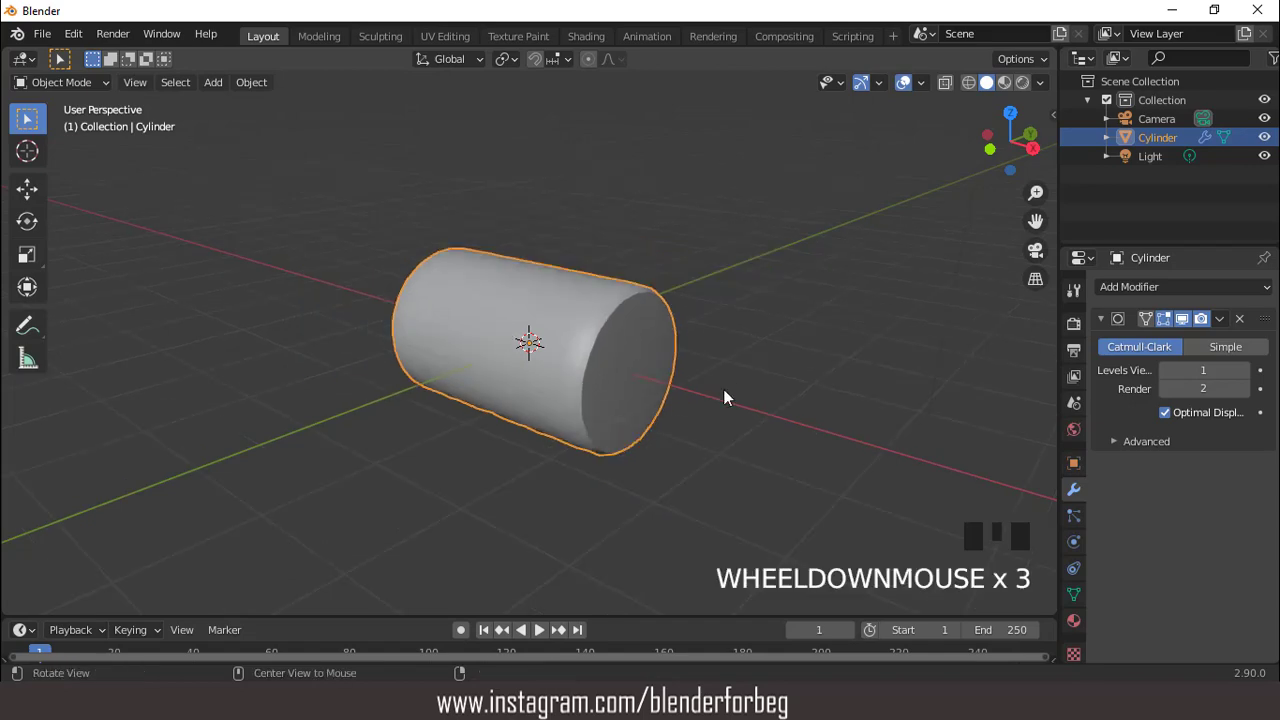
middle_drag(723, 389, 748, 372)
key(KP_1)
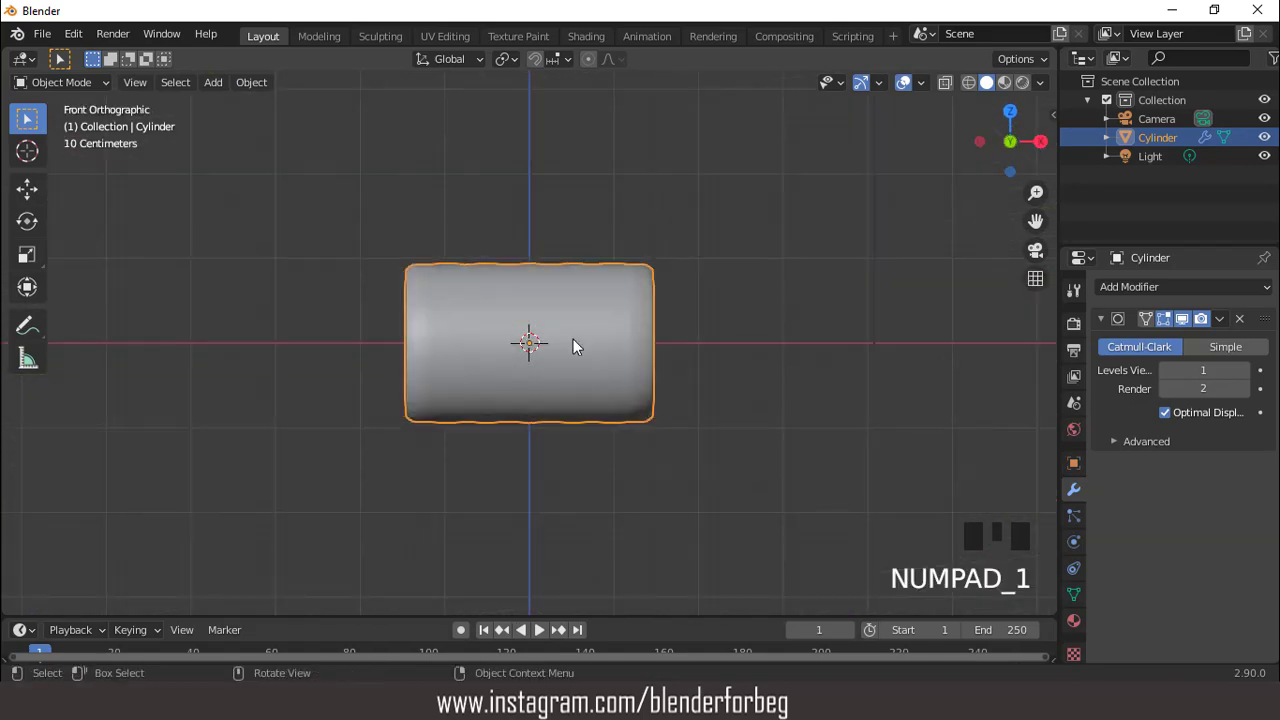
scroll(573, 343, down, 3)
scroll(573, 343, up, 1)
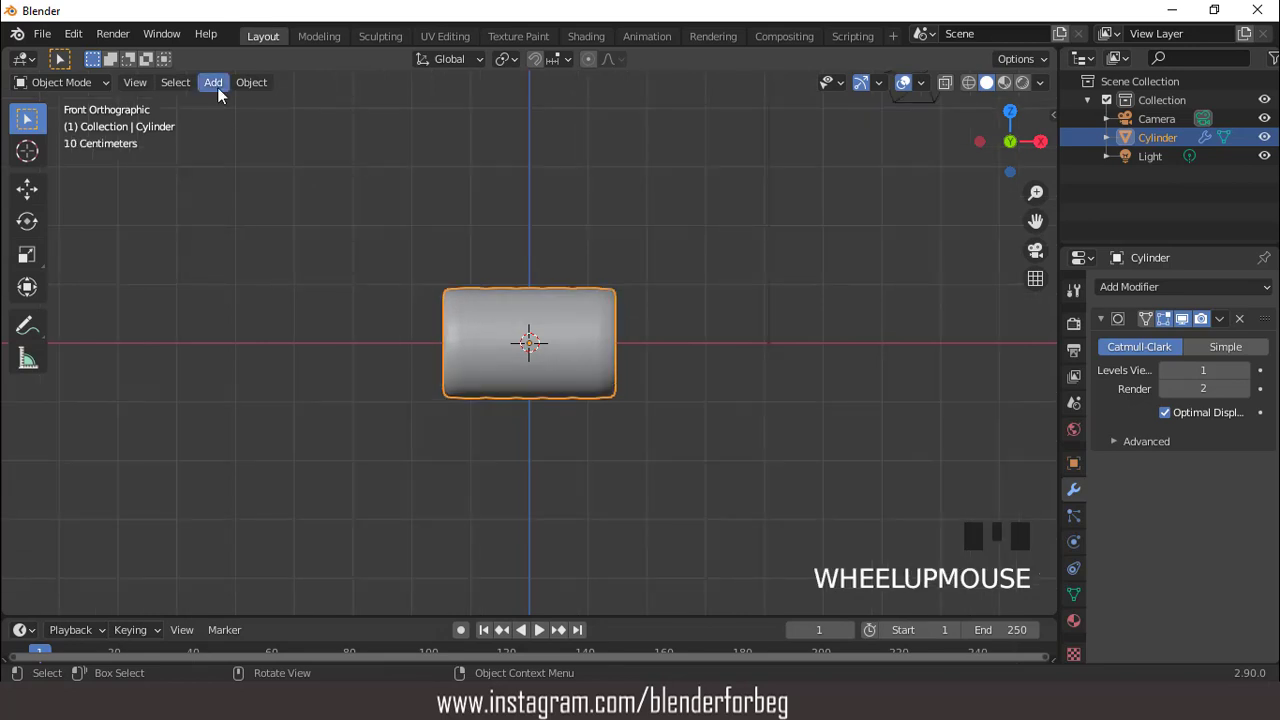
click(215, 85)
mouse_move(229, 104)
click(401, 197)
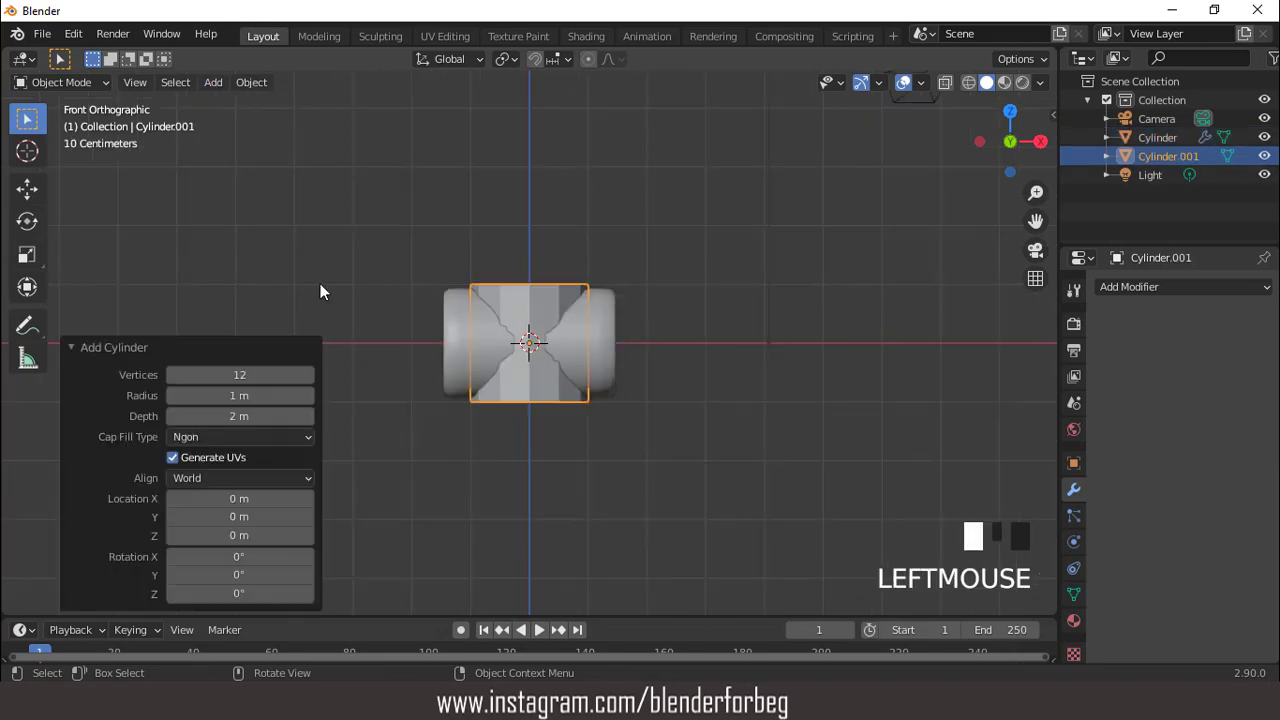
double_click(245, 375)
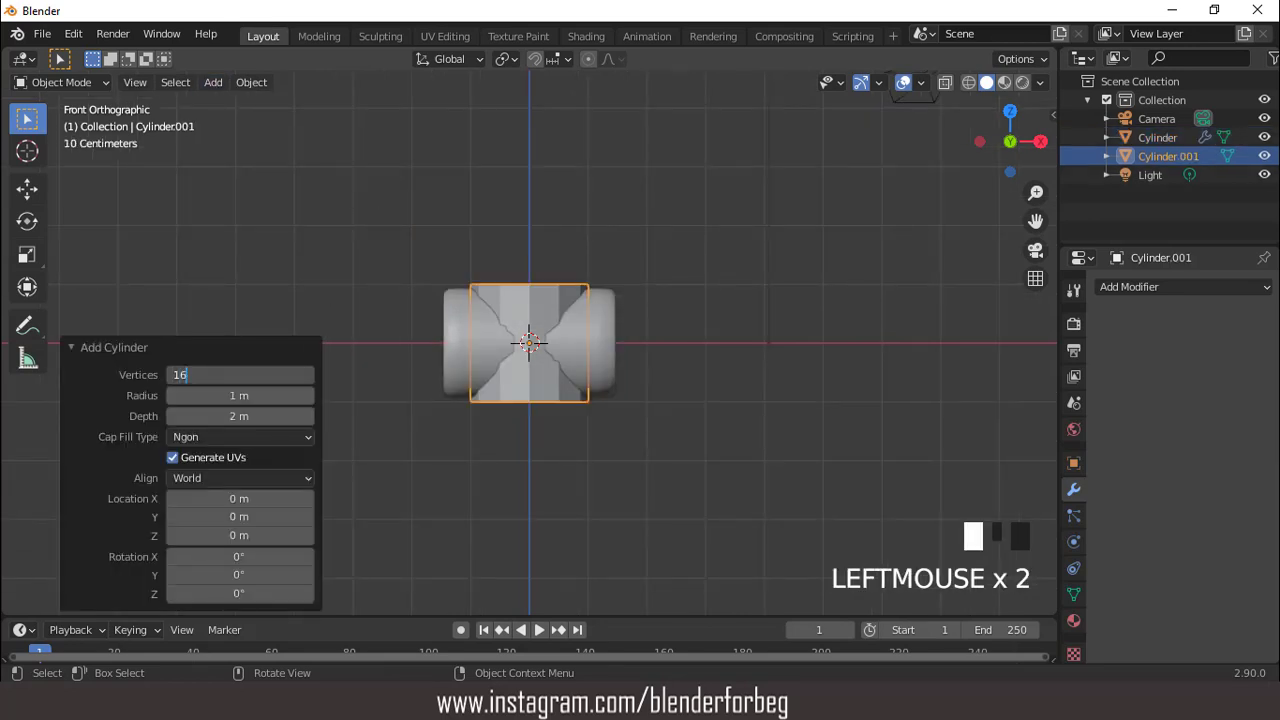
text(16)
key(Return)
scroll(614, 328, up, 2)
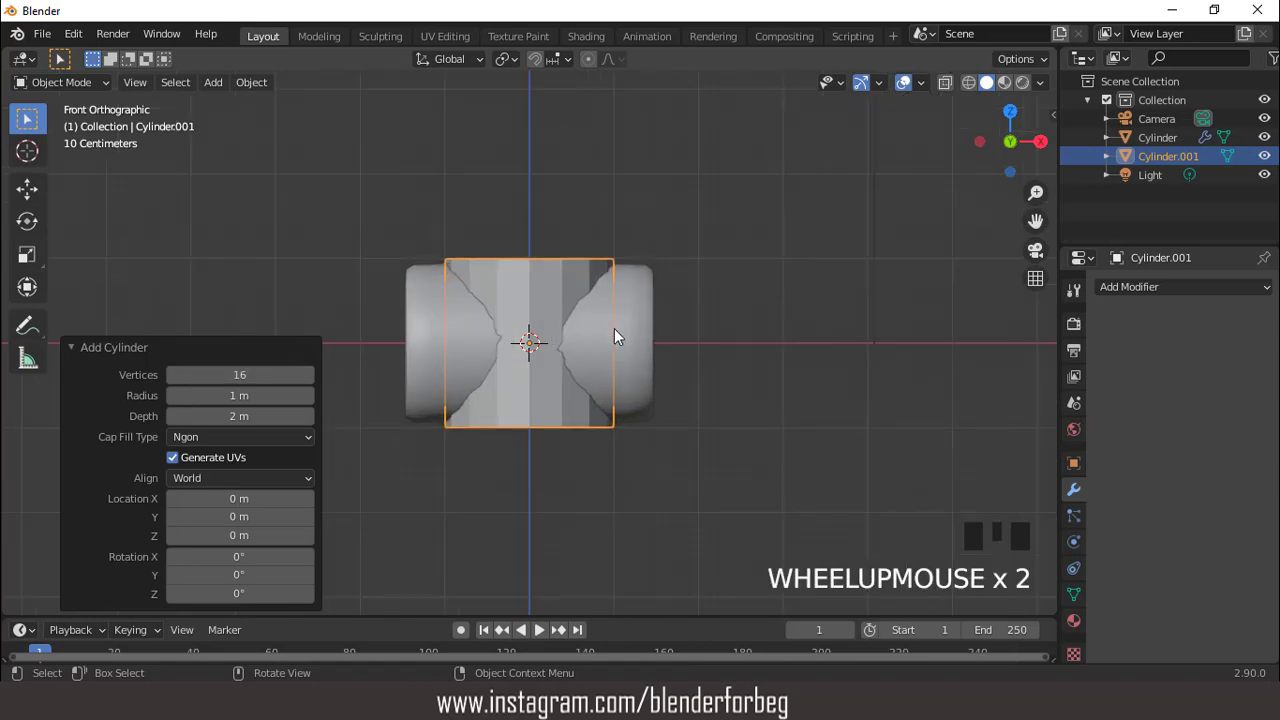
Scale the new cylinder to about 0.411 in X and Y, excluding Z, and rotate it 90° about the X axis.
key(s)
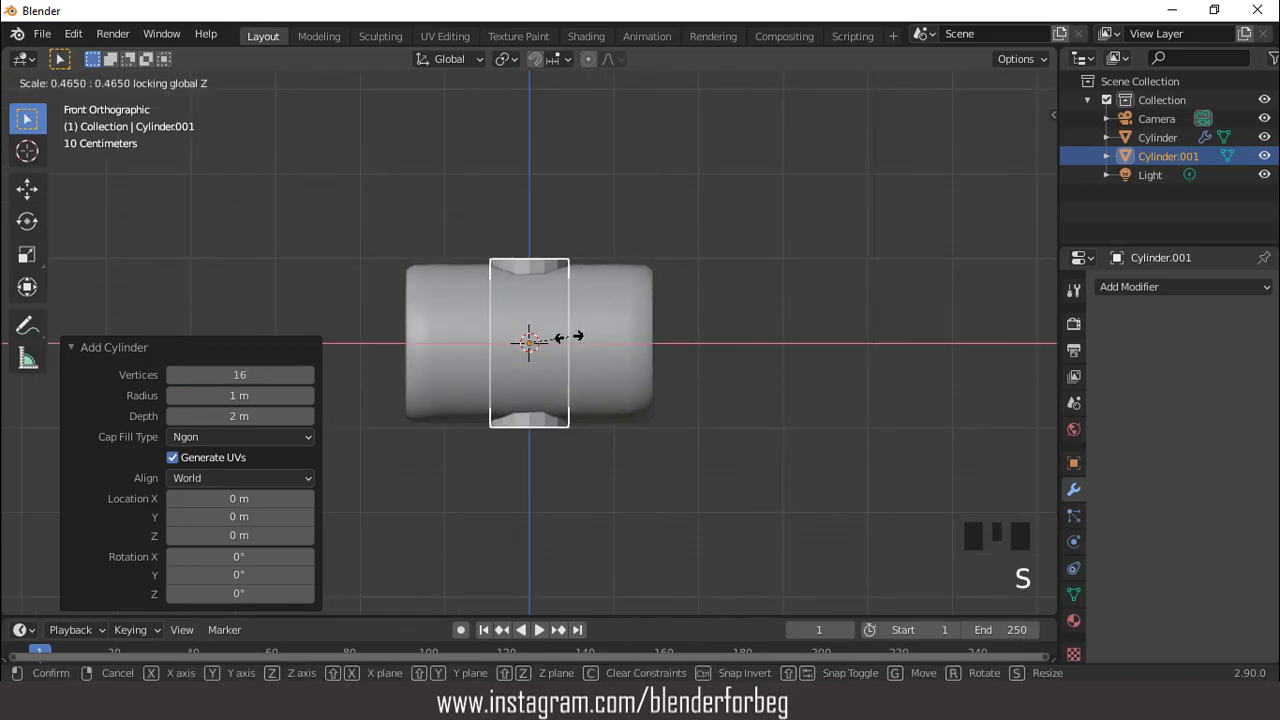
click(564, 336)
text(r)
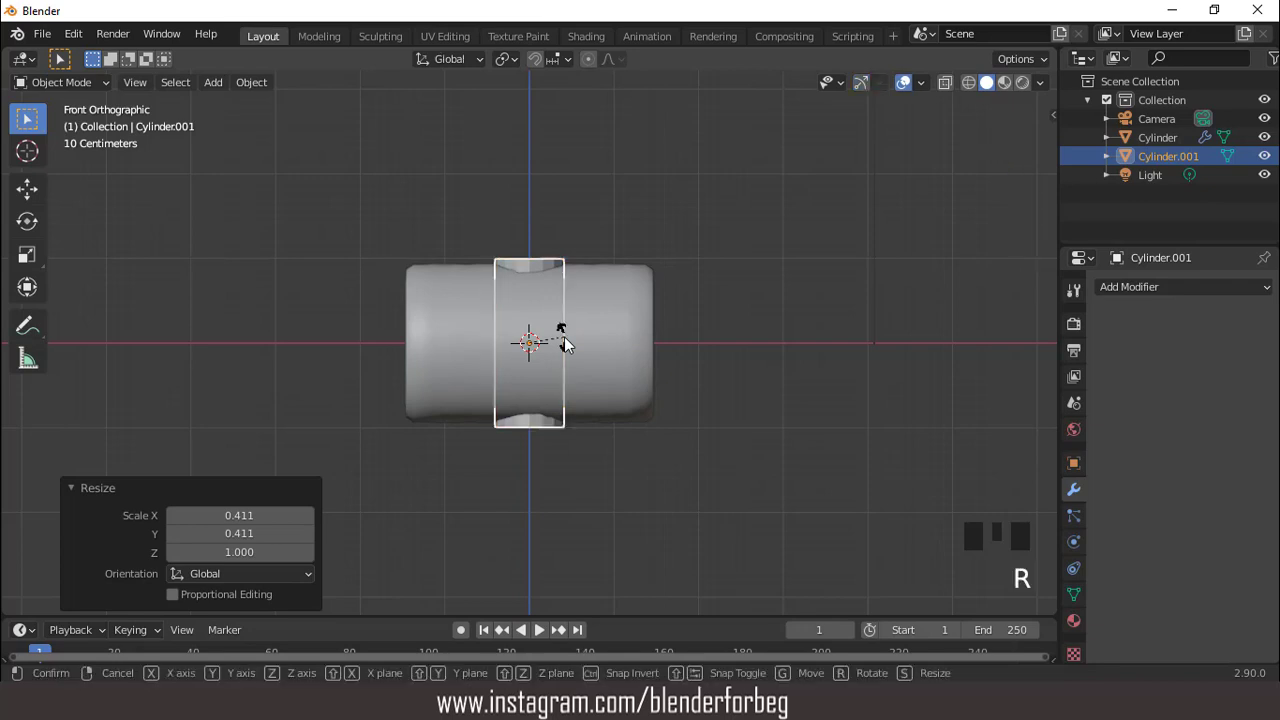
text(x90)
click(564, 340)
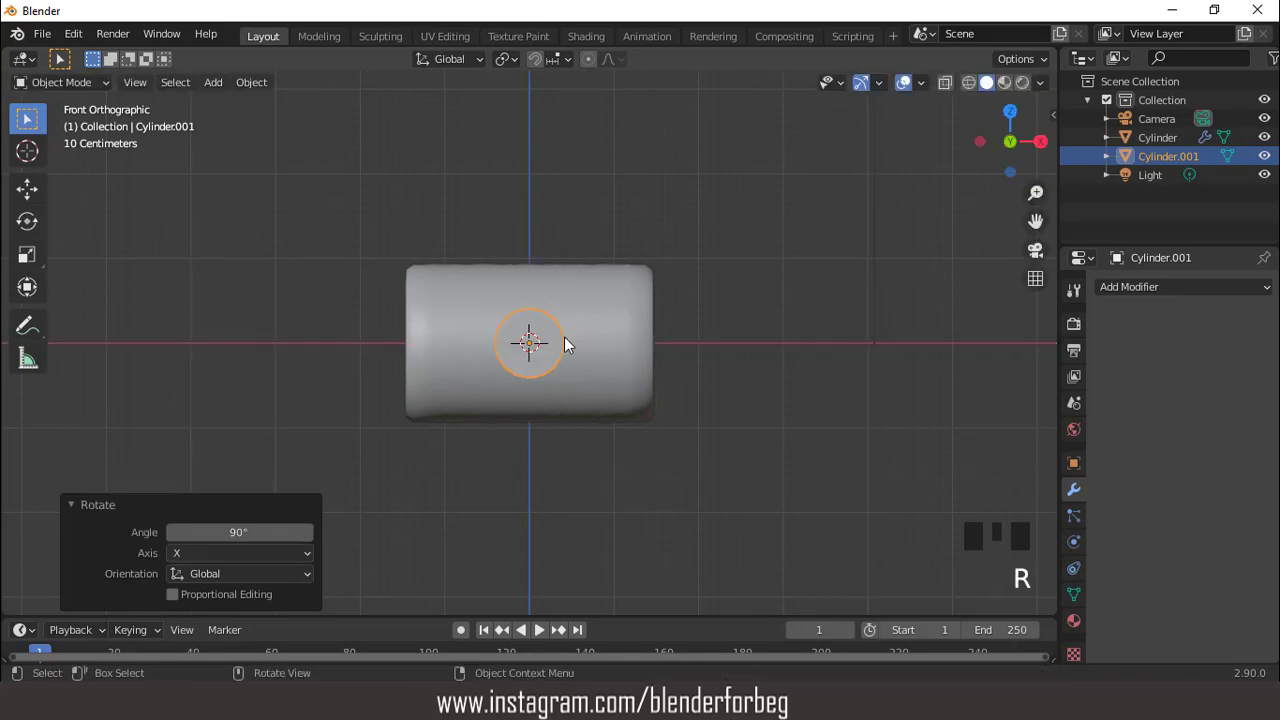
Move the thin cylinder about -2.03 m along Y so it sits beside the large cylinder.
key(KP_7)
key(g)
key(y)
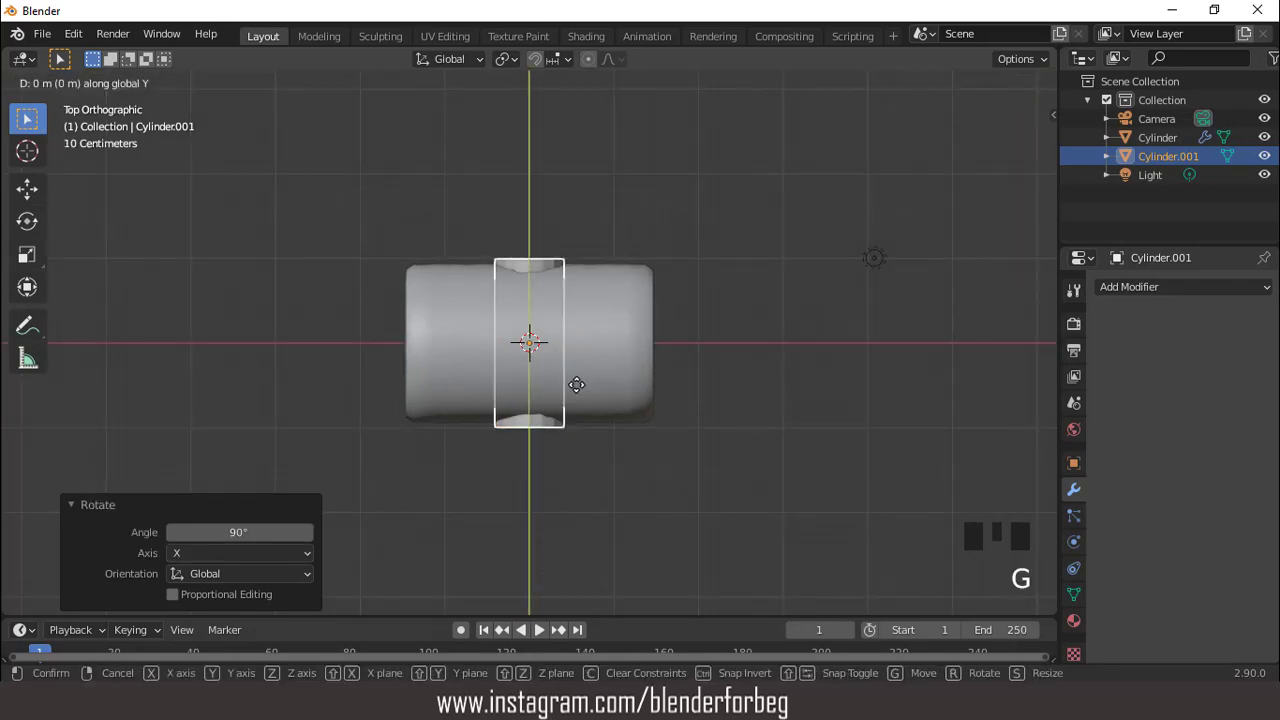
click(597, 508)
Thin the small cylinder by scaling it about 0.699 and again about 0.918 in X and Z, excluding Y.
middle_drag(597, 508, 618, 350)
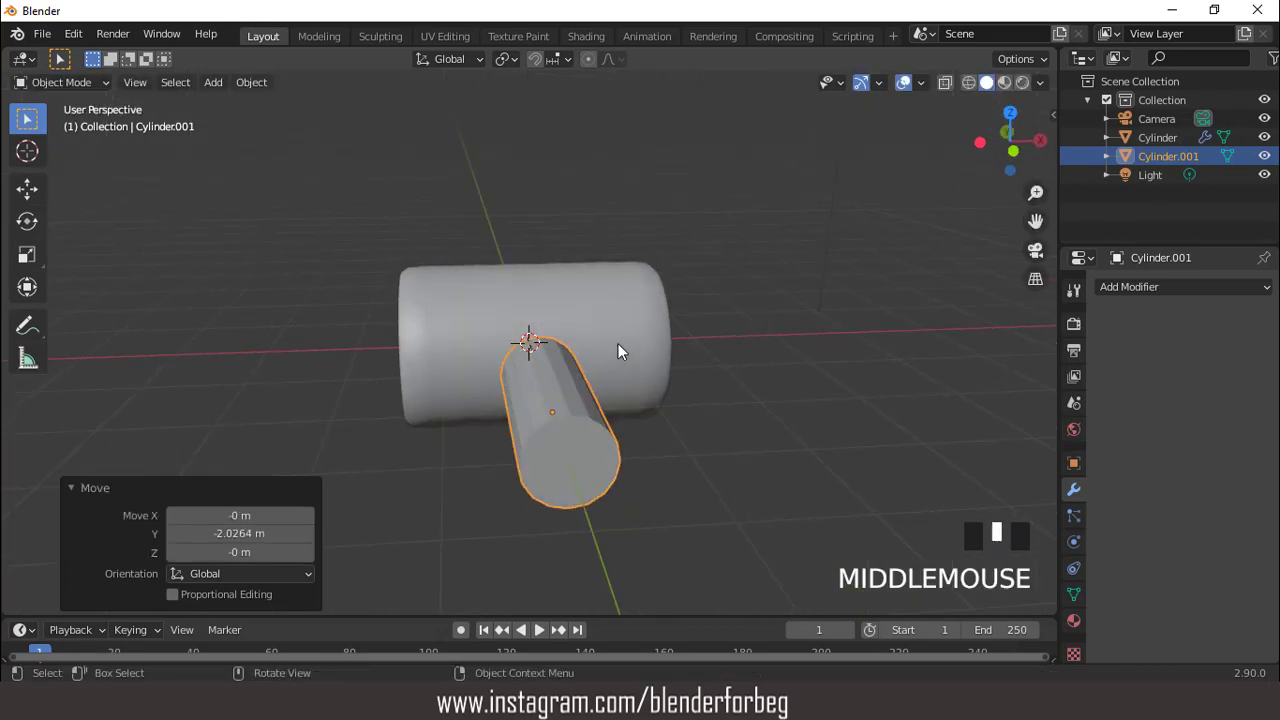
key(KP_7)
scroll(726, 450, down, 2)
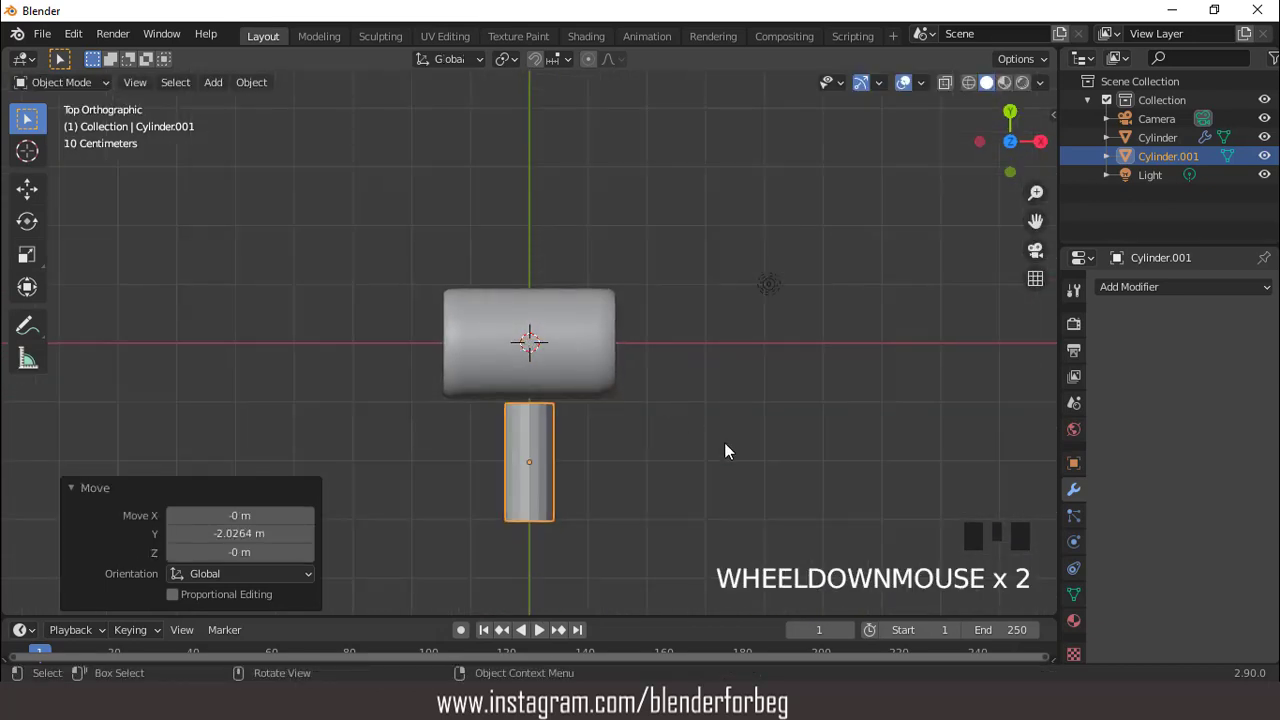
key(s)
key(shift+y)
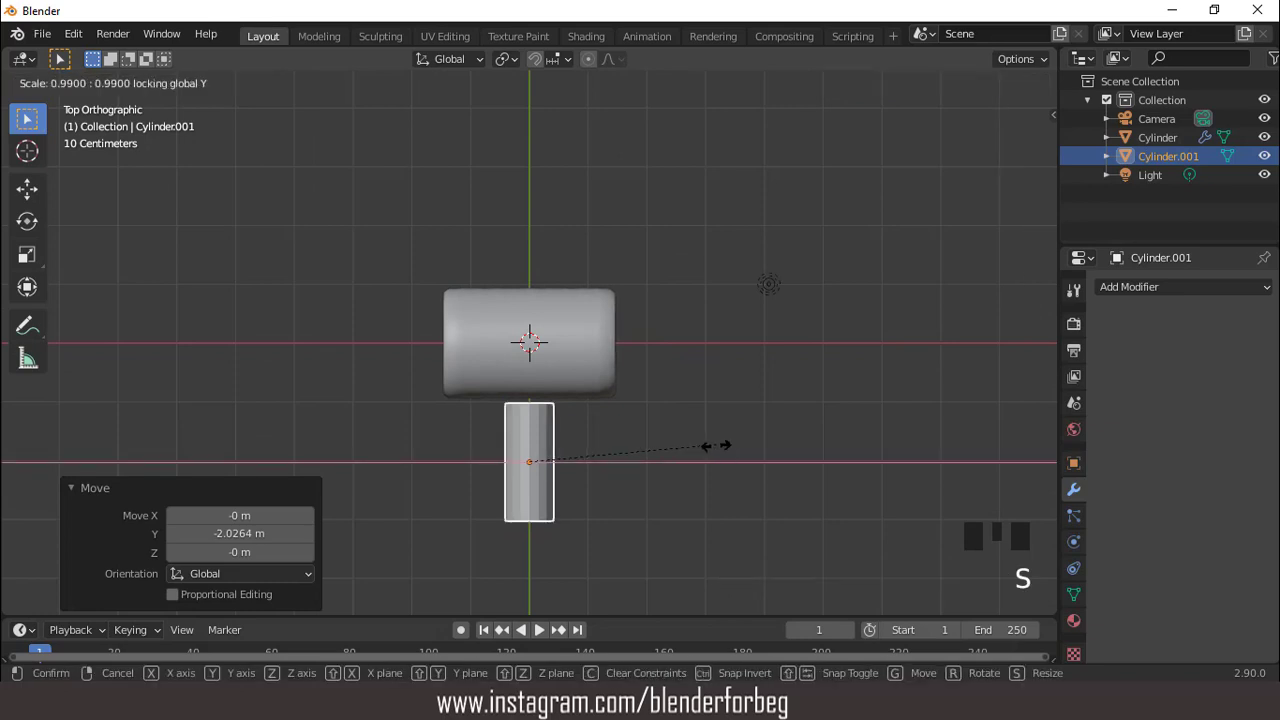
click(662, 460)
middle_drag(662, 471, 680, 362)
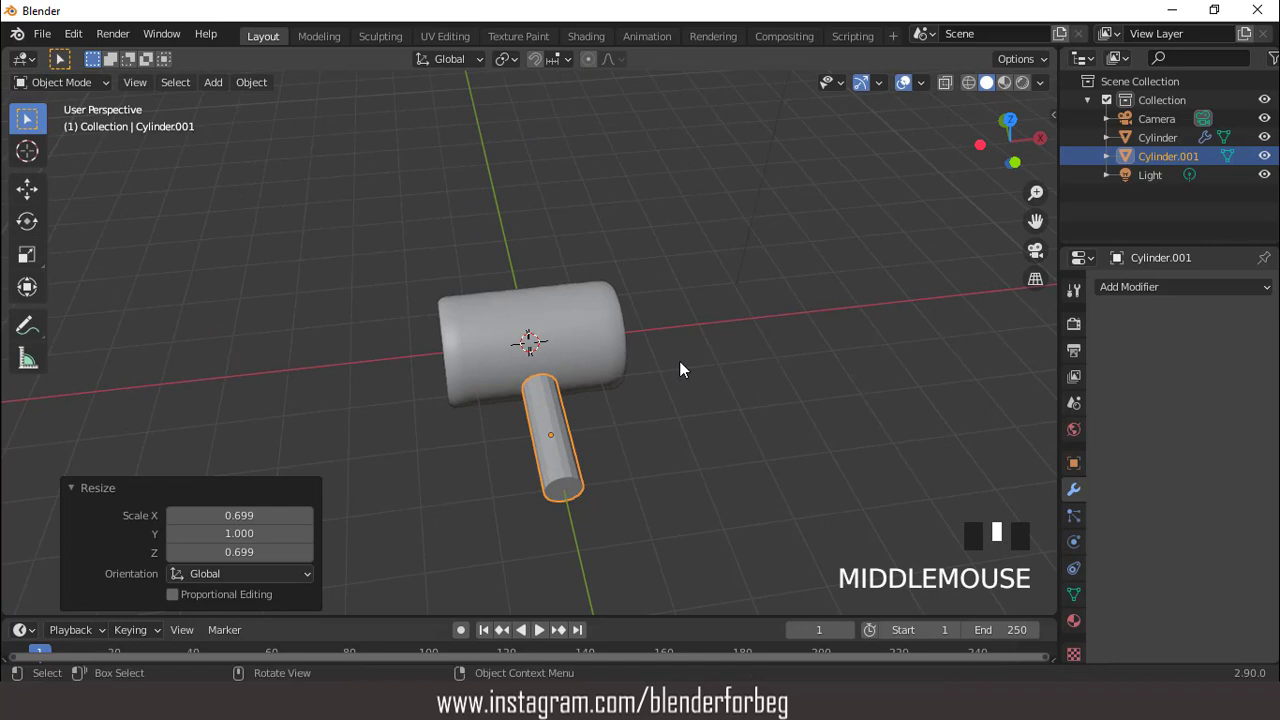
key(s)
key(shift+y)
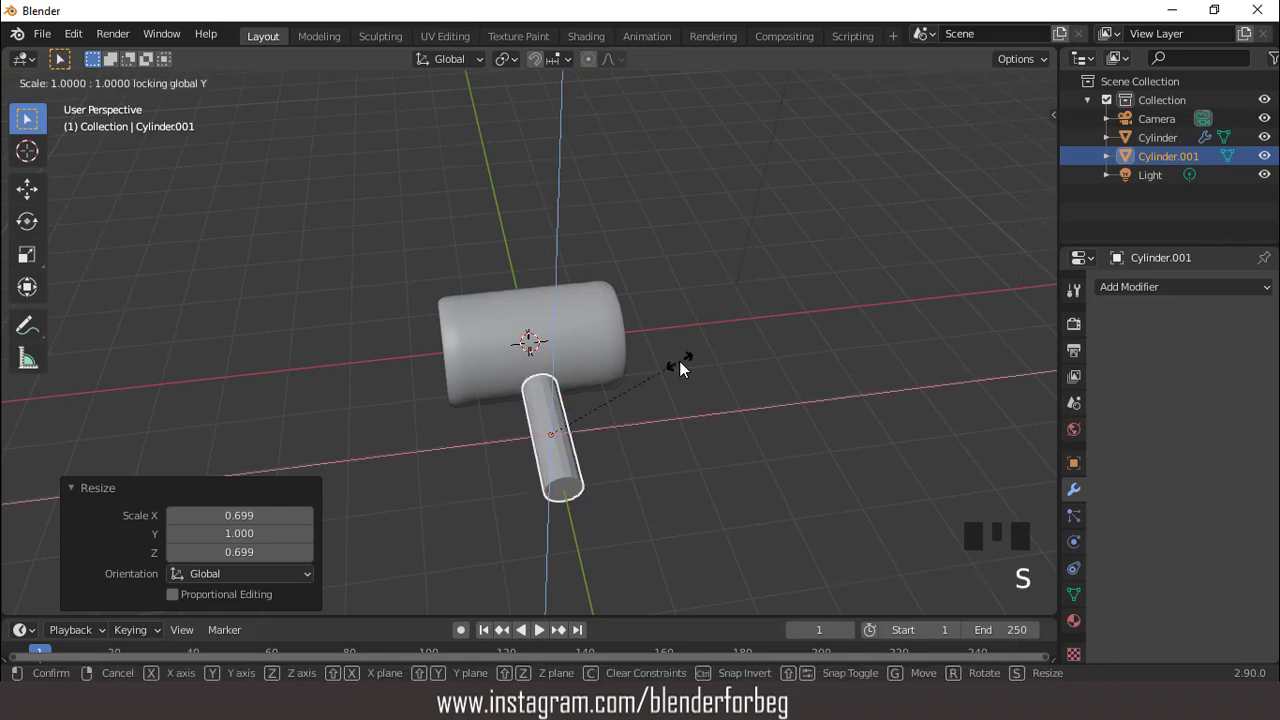
click(663, 363)
Isolate the thin cylinder and add two evenly spaced loop cuts around it in Edit Mode.
middle_drag(638, 359, 682, 349)
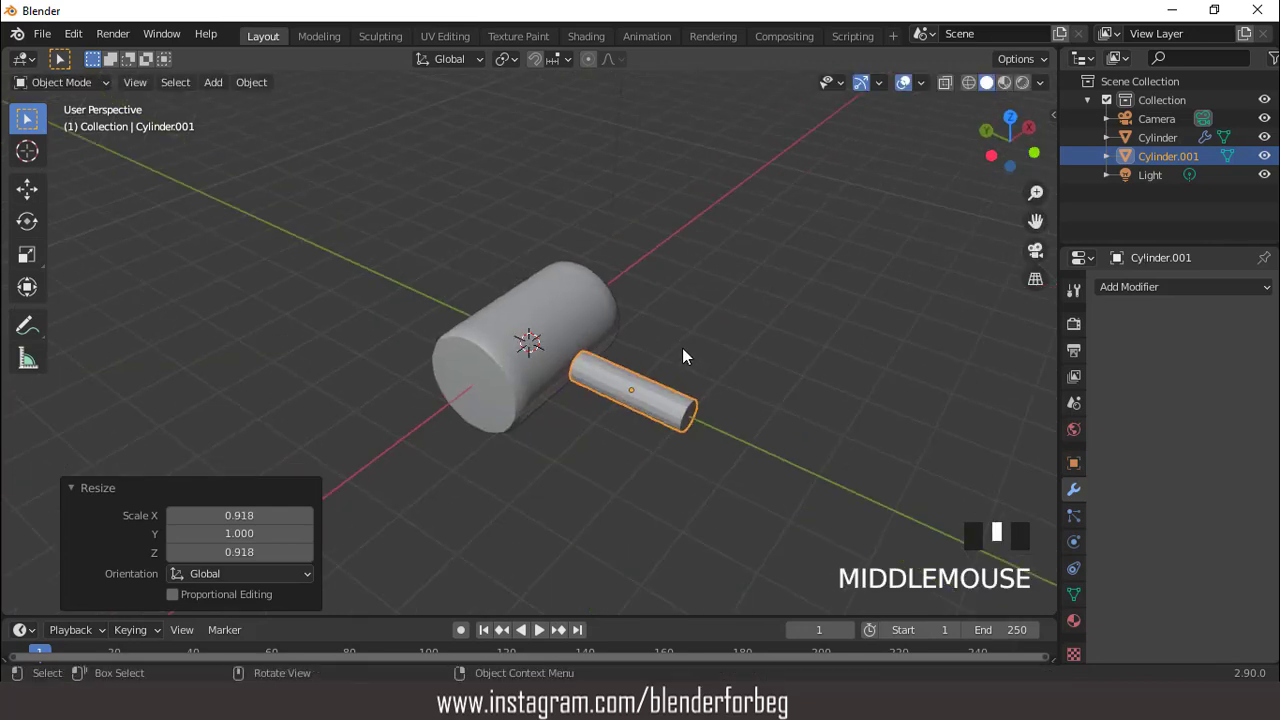
key(KP_Divide)
key(Tab)
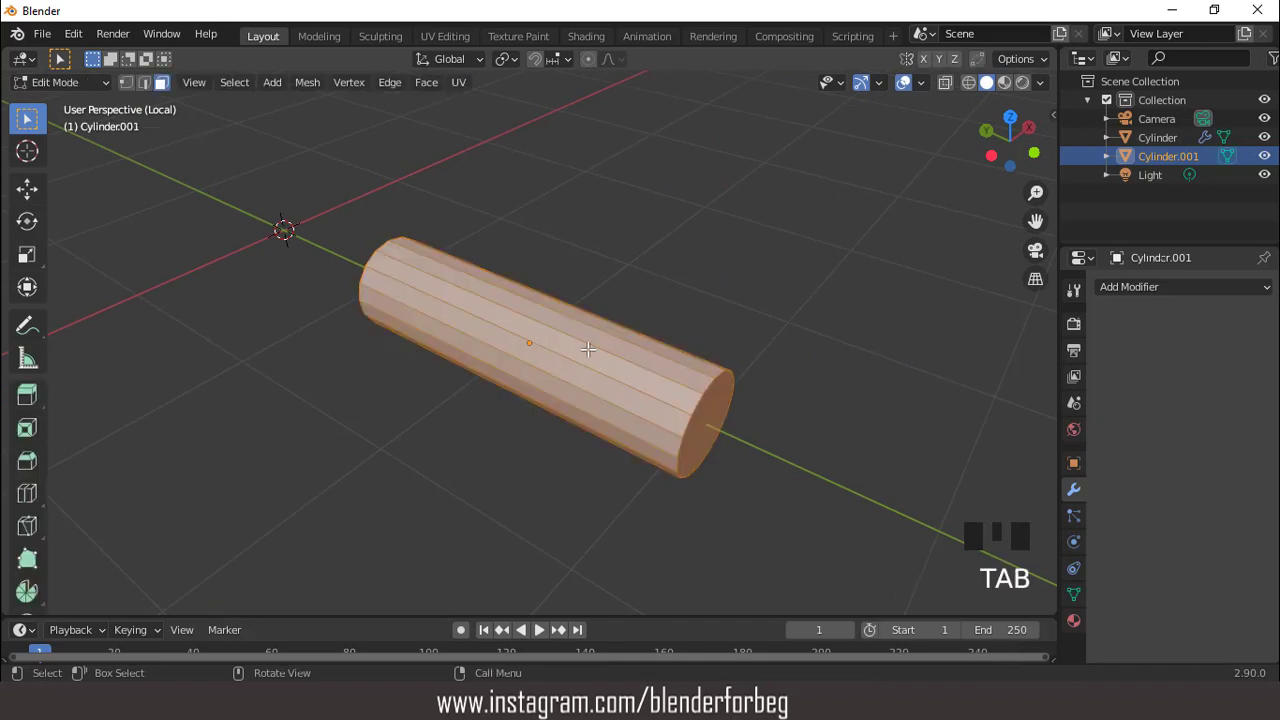
middle_drag(682, 348, 593, 343)
key(ctrl+r)
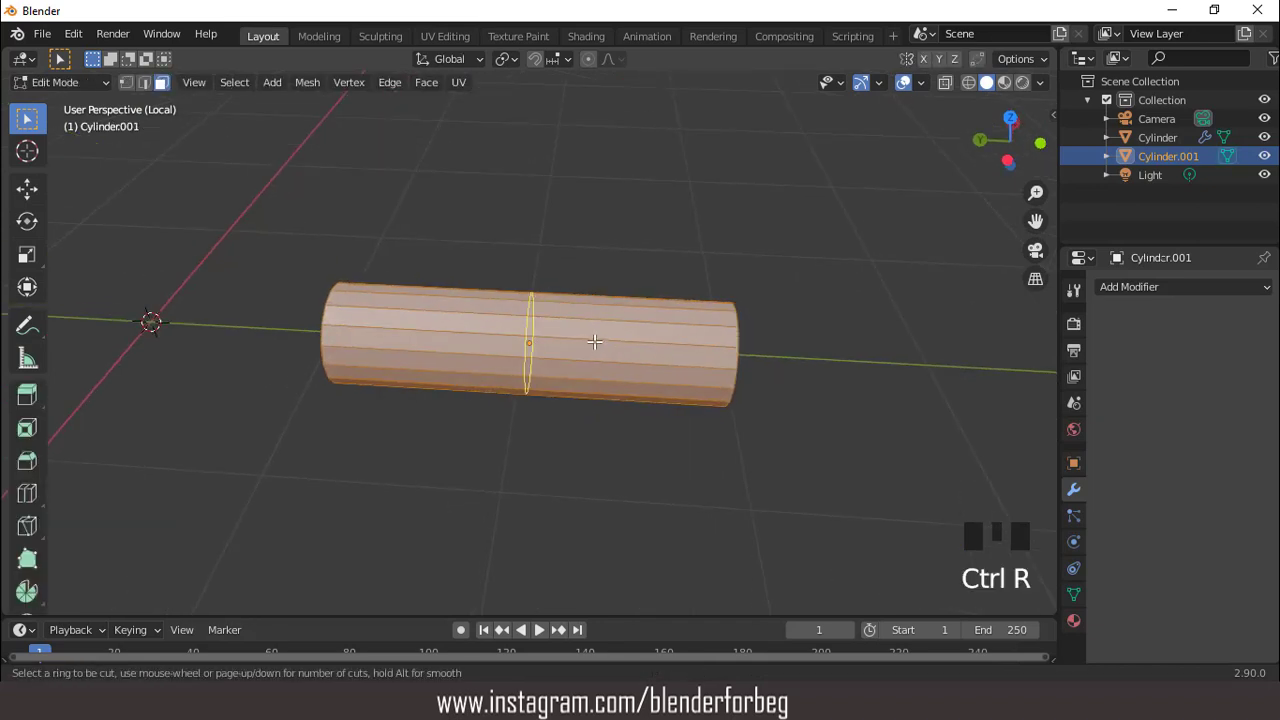
scroll(595, 342, up, 1)
click(593, 342)
right_click(588, 343)
Spread the two loops toward the cylinder's ends by scaling 2.501 along Y and bevel them about 0.0444 m wide.
key(s)
key(y)
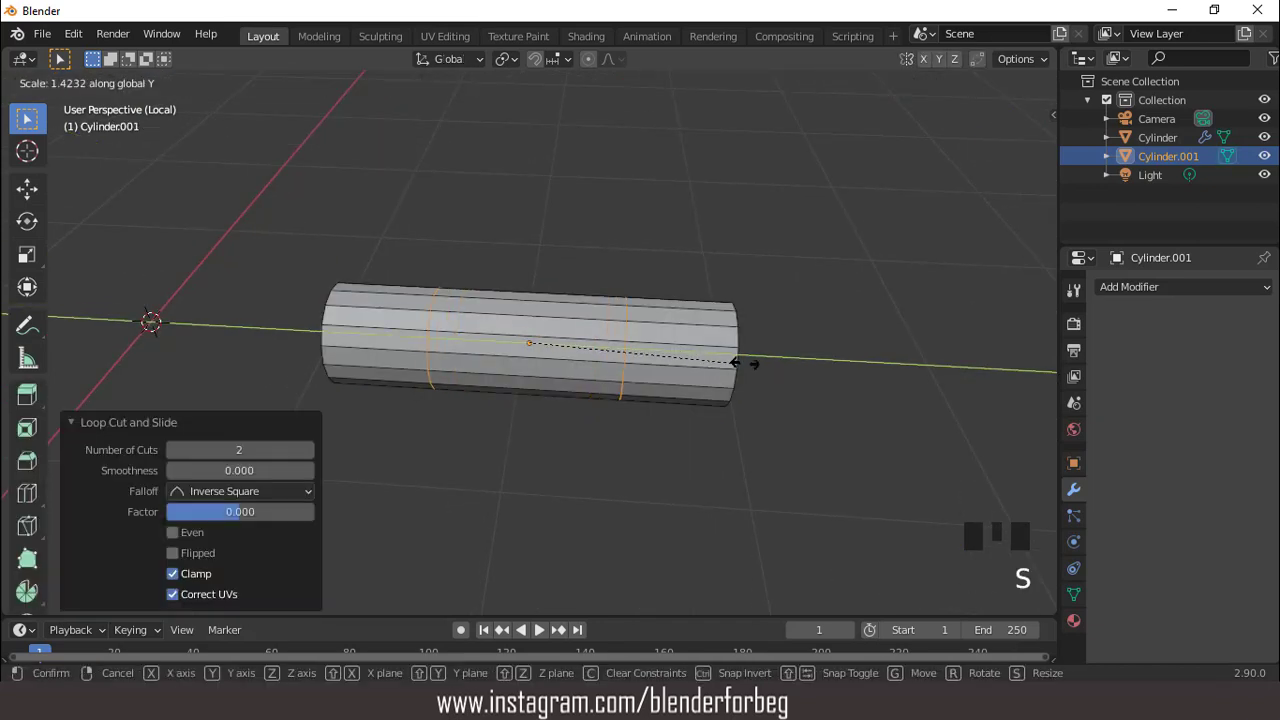
click(884, 373)
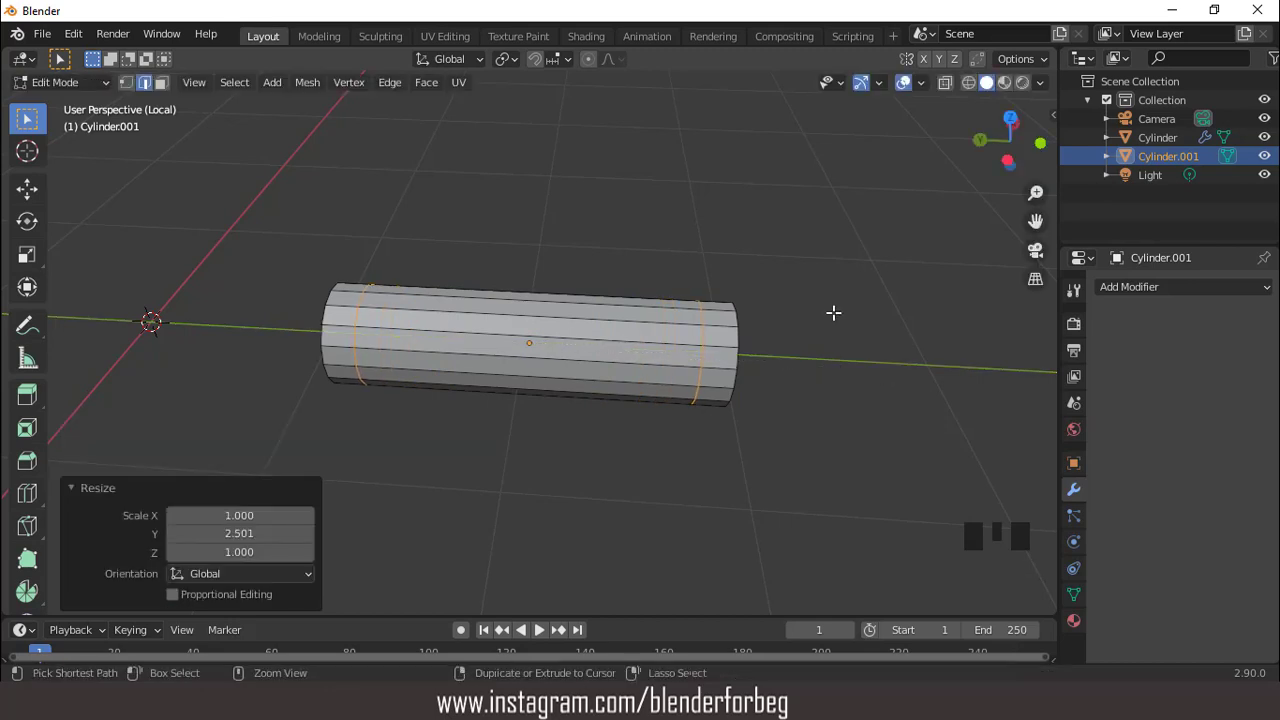
key(ctrl+b)
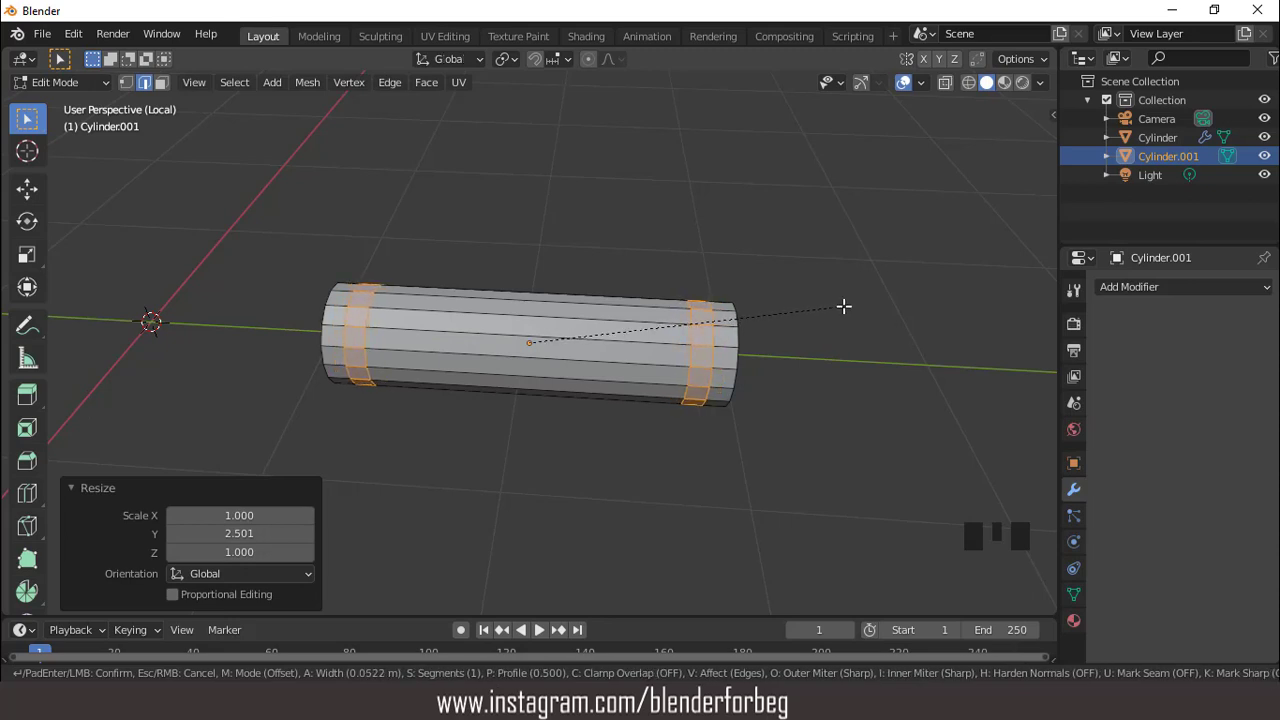
click(791, 304)
Flare both ends of the thin cylinder by enlarging its two end faces in X and Z, excluding Y.
middle_drag(791, 304, 352, 226)
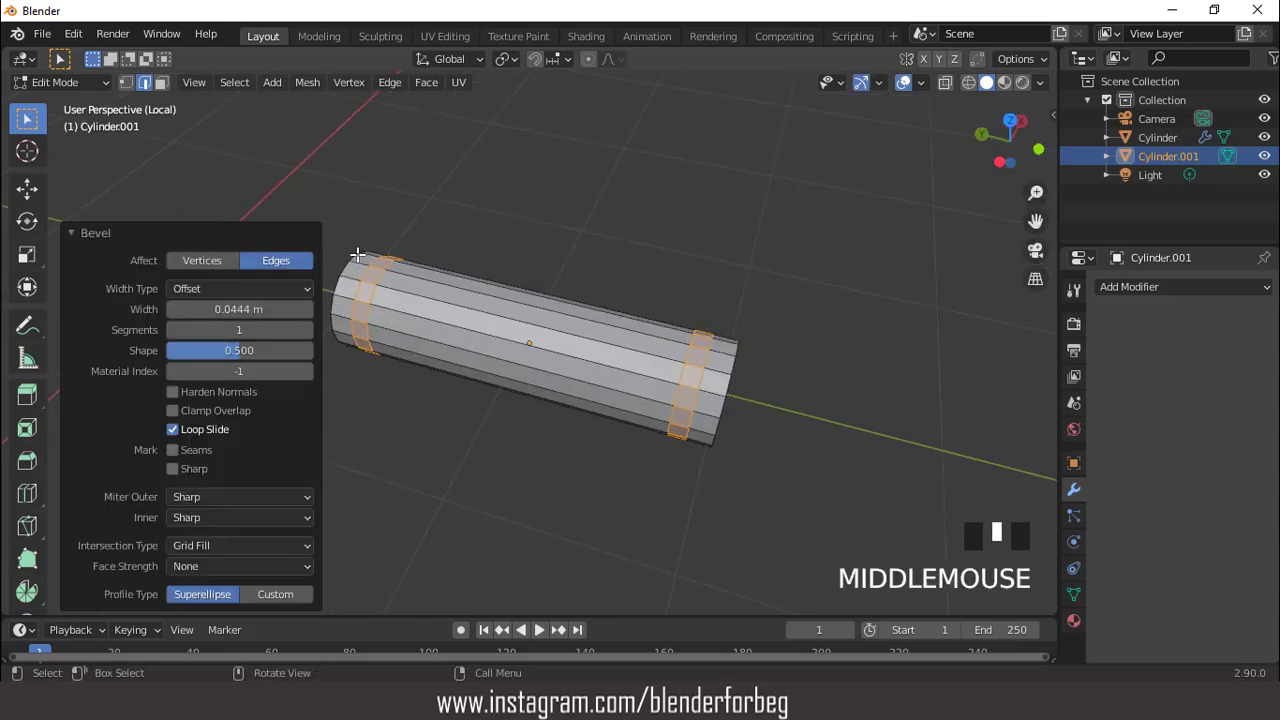
middle_drag(445, 272, 548, 260)
key(3)
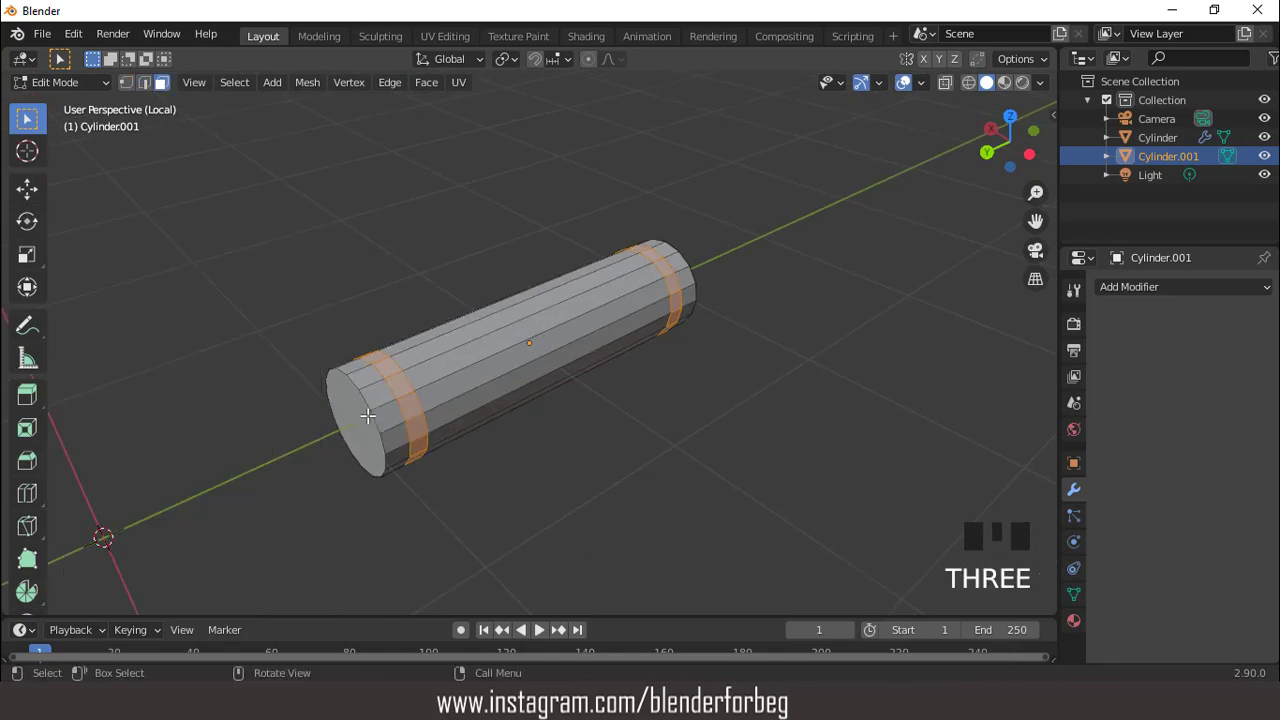
click(362, 414)
middle_drag(337, 392, 618, 369)
shift+click(700, 364)
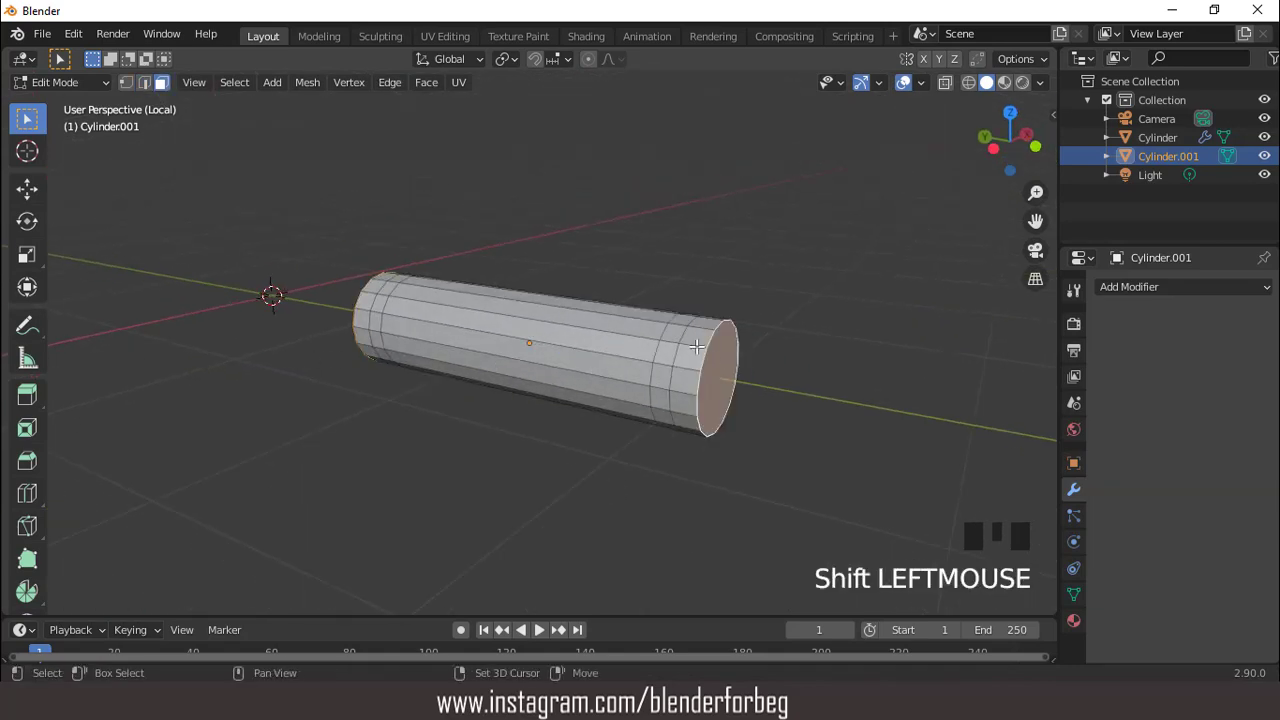
middle_drag(700, 364, 710, 347)
key(s)
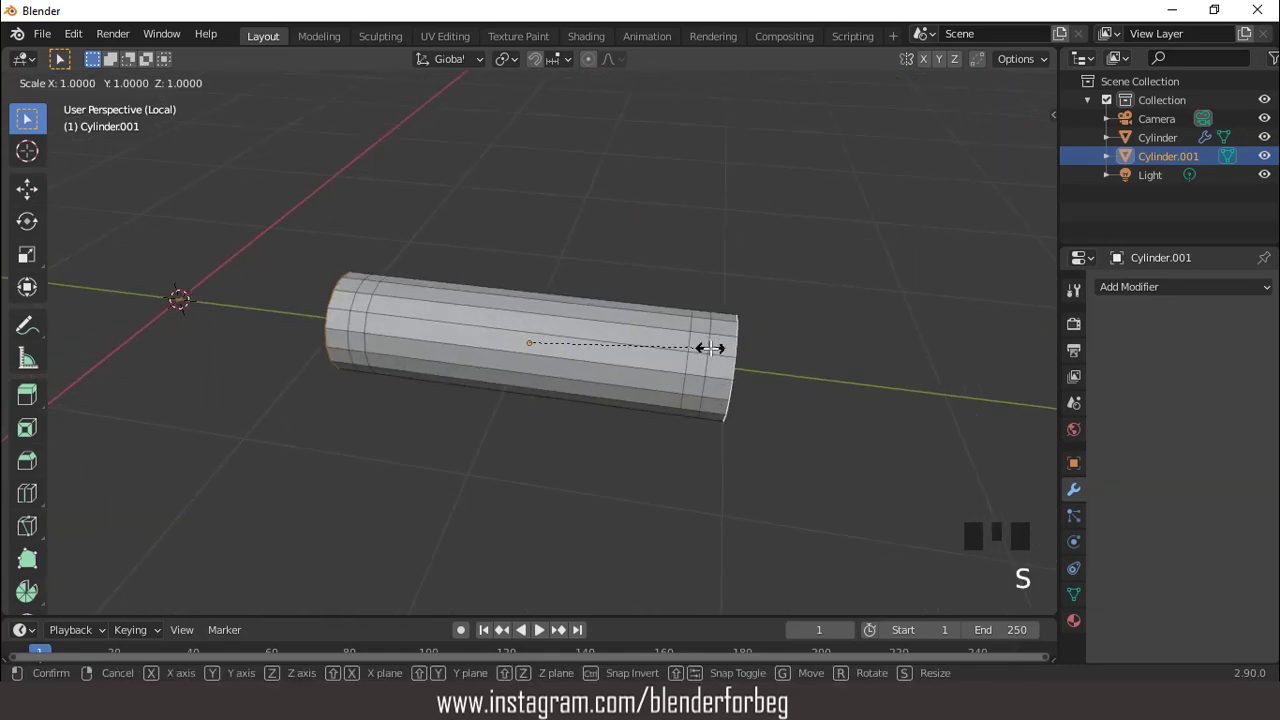
key(shift+y)
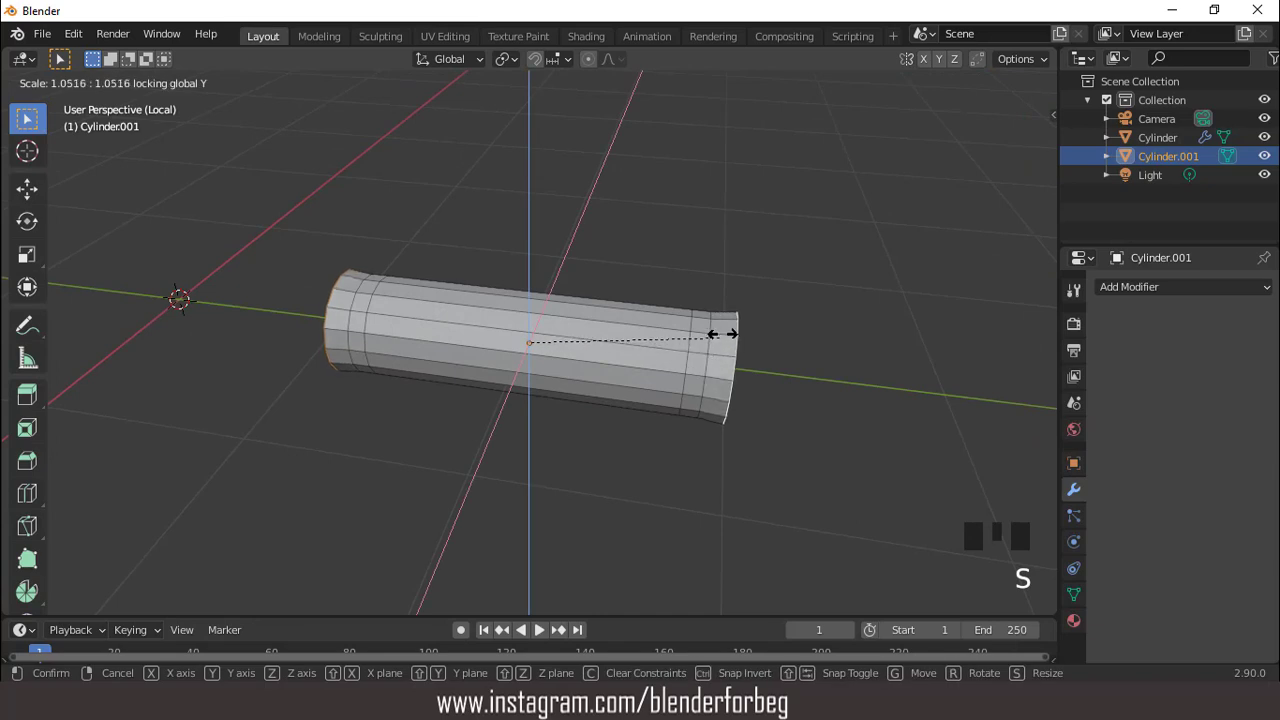
click(738, 322)
key(Tab)
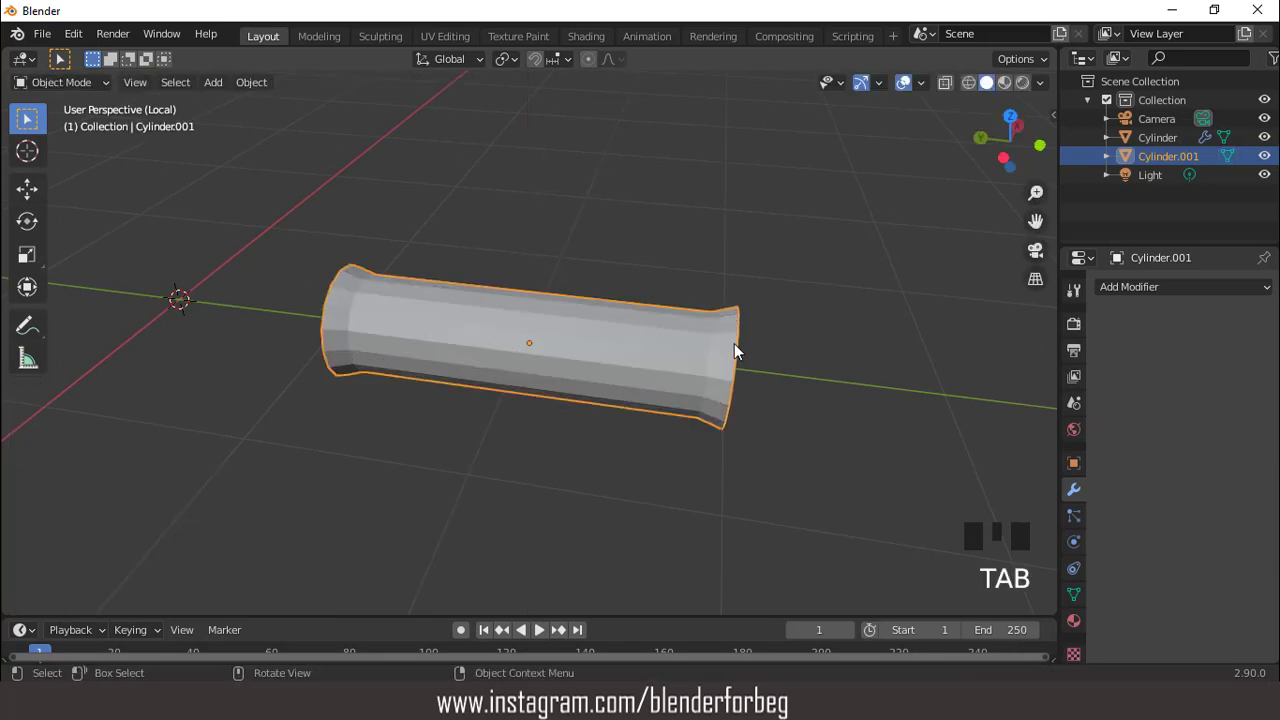
Shade the thin cylinder smooth and enable Auto Smooth at 30° for its normals.
mouse_move(734, 343)
middle_down()
mouse_move(334, 294)
mouse_move(648, 309)
mouse_move(595, 234)
mouse_move(499, 288)
mouse_move(816, 365)
middle_up()
right_click(595, 234)
click(595, 234)
click(1074, 594)
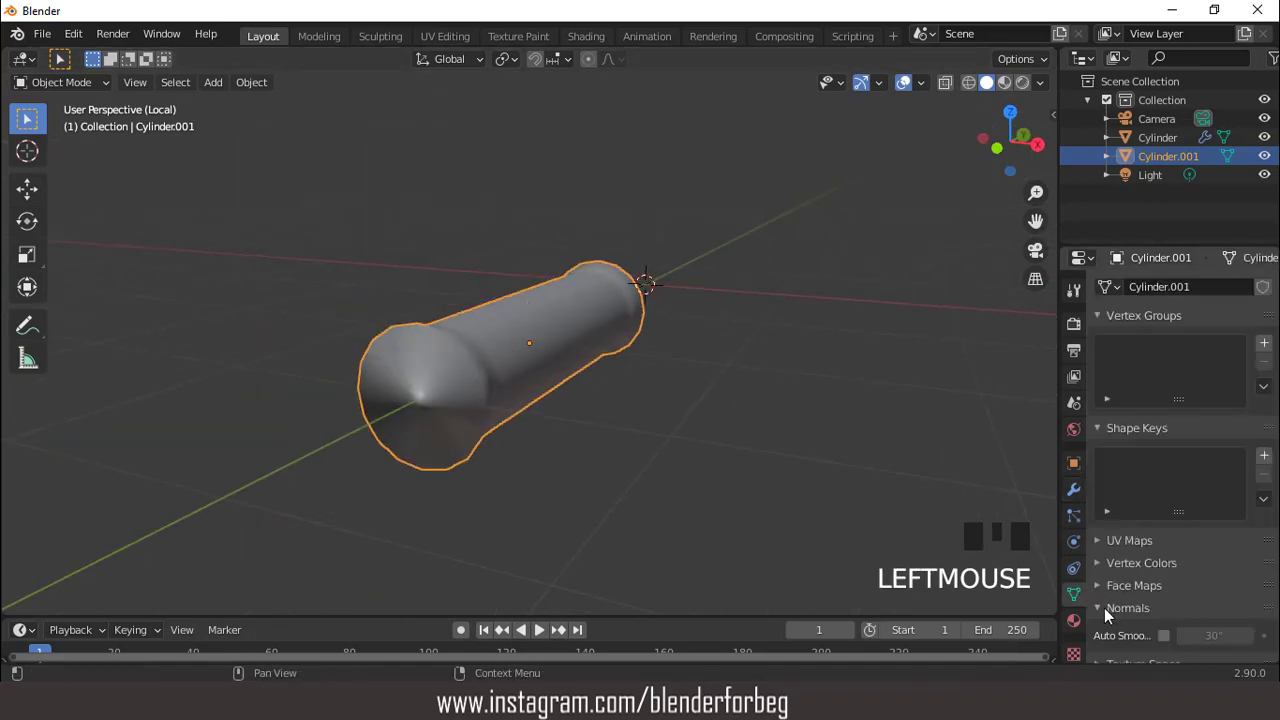
click(1163, 635)
Leave the isolated view and move the thin cylinder about 0.1661 m along Y so it touches the large cylinder.
middle_drag(718, 399, 520, 405)
key(KP_Divide)
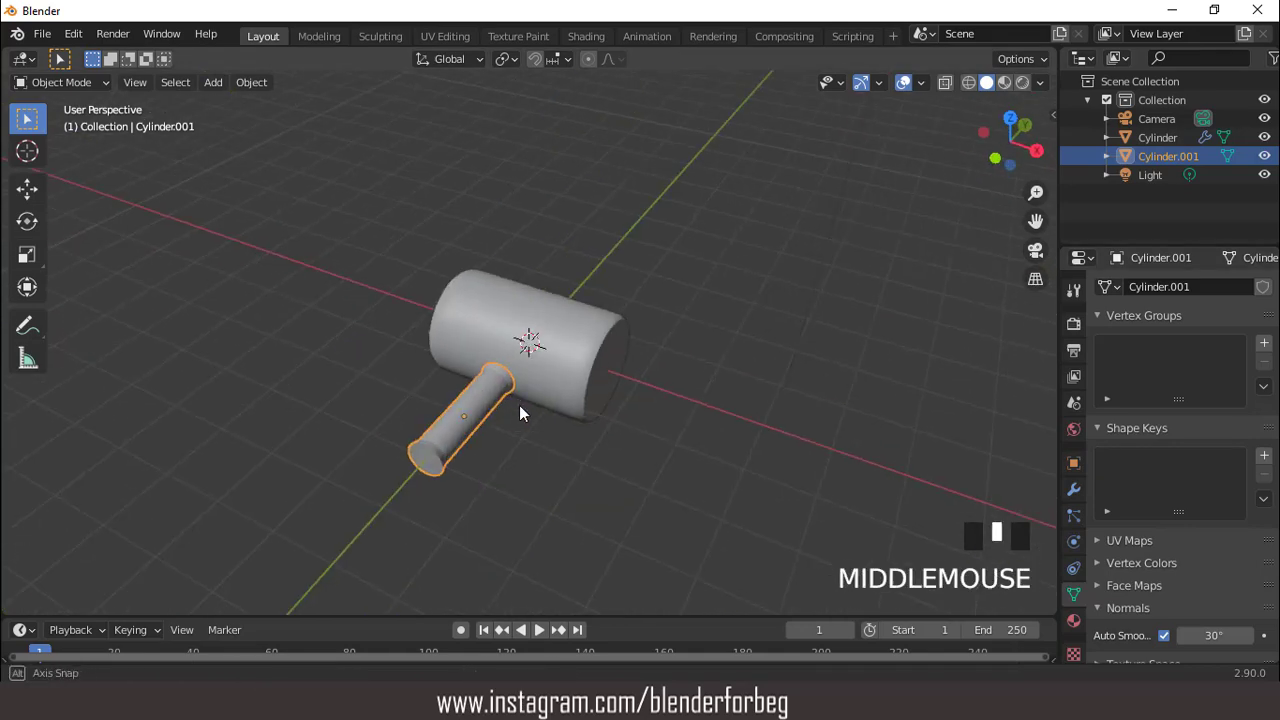
key(KP_Divide)
key(KP_Divide)
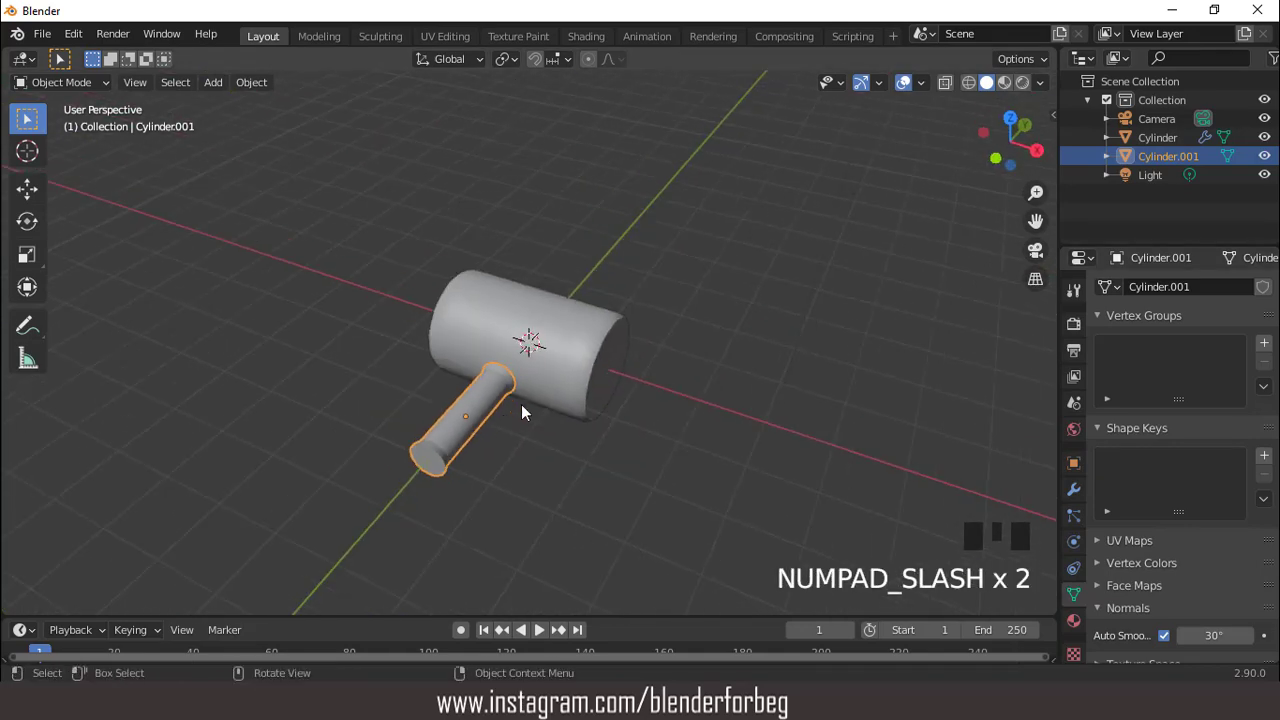
key(KP_7)
scroll(522, 406, up, 2)
key(g)
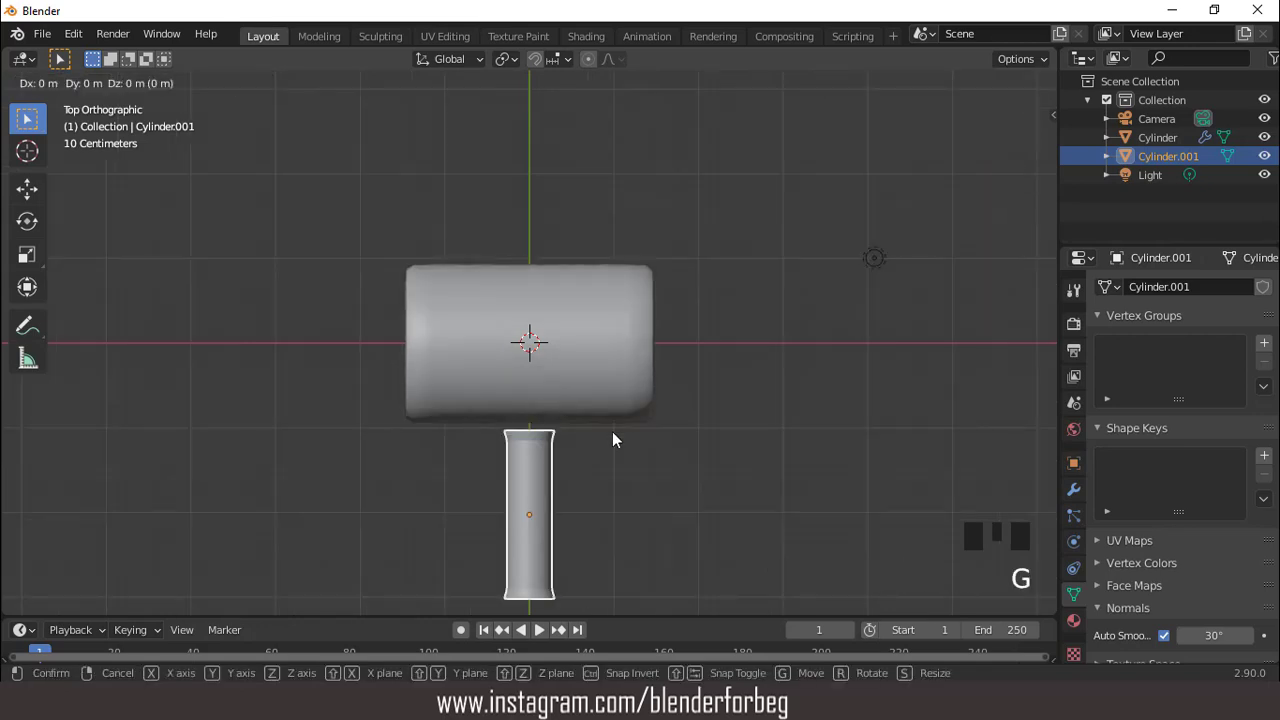
key(y)
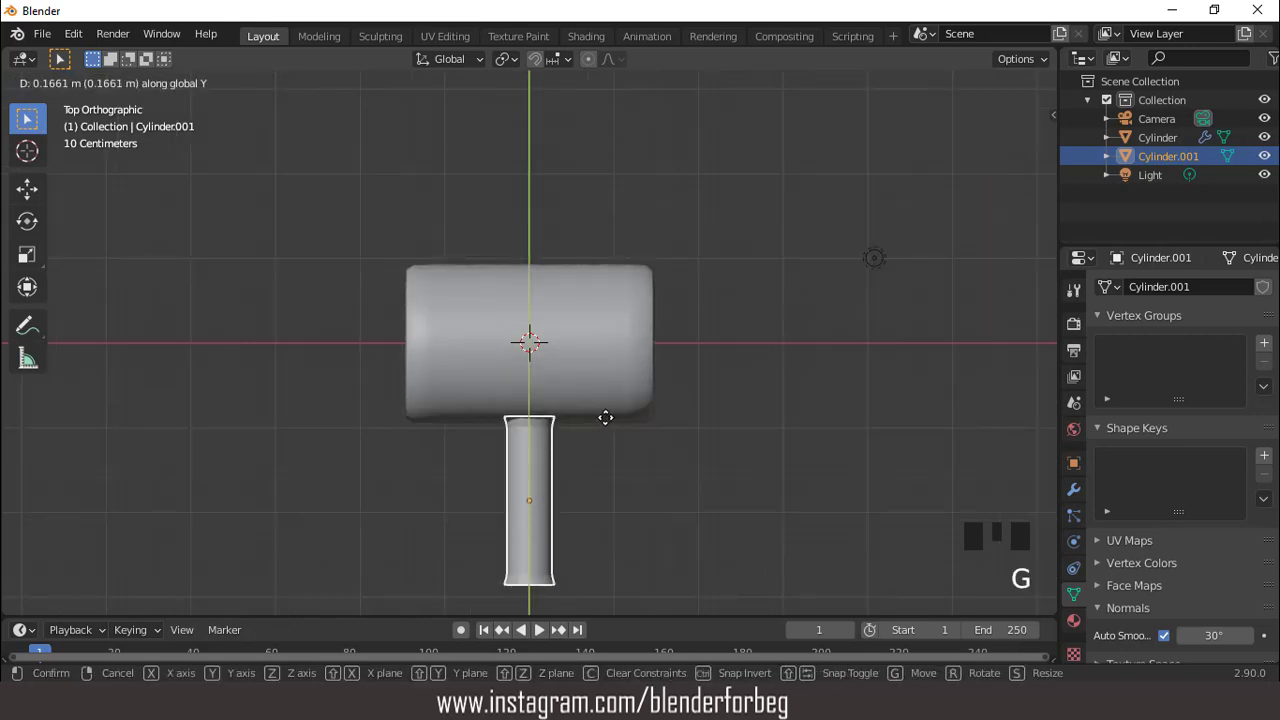
click(605, 418)
Duplicate the thin cylinder in place and rotate the copy 90° about the X axis.
middle_drag(605, 418, 625, 295)
key(KP_3)
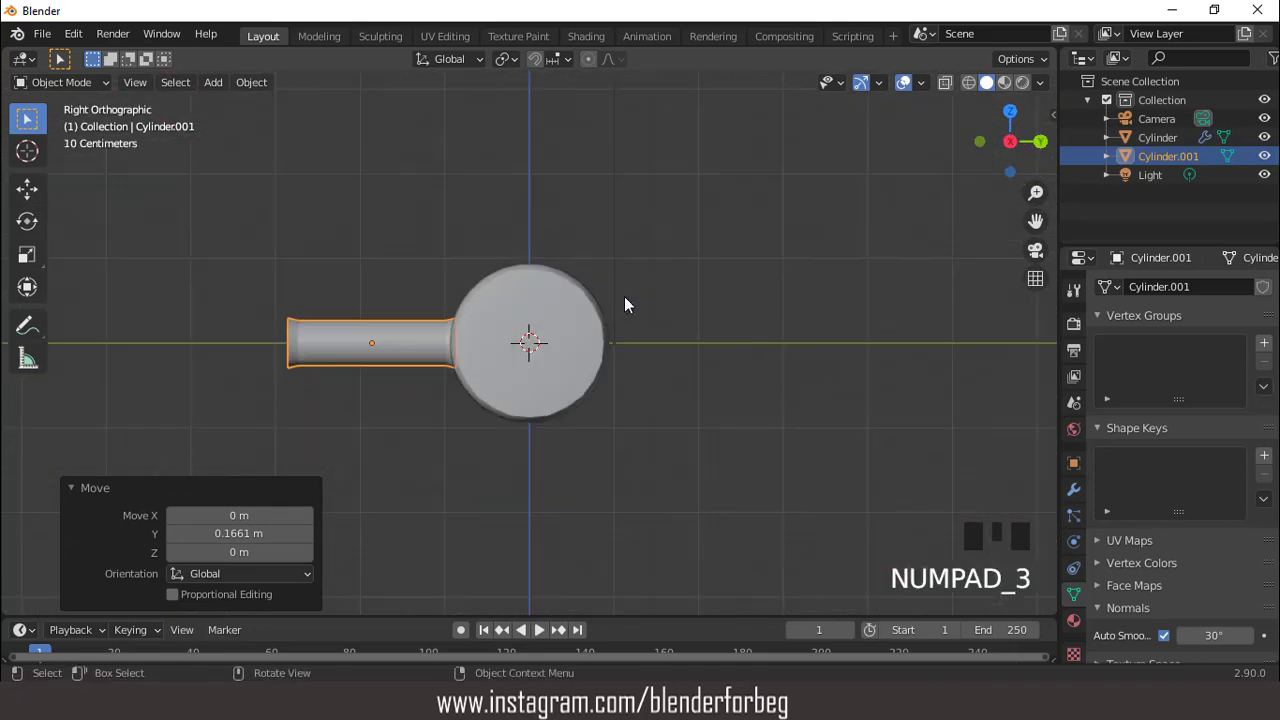
key(shift+d)
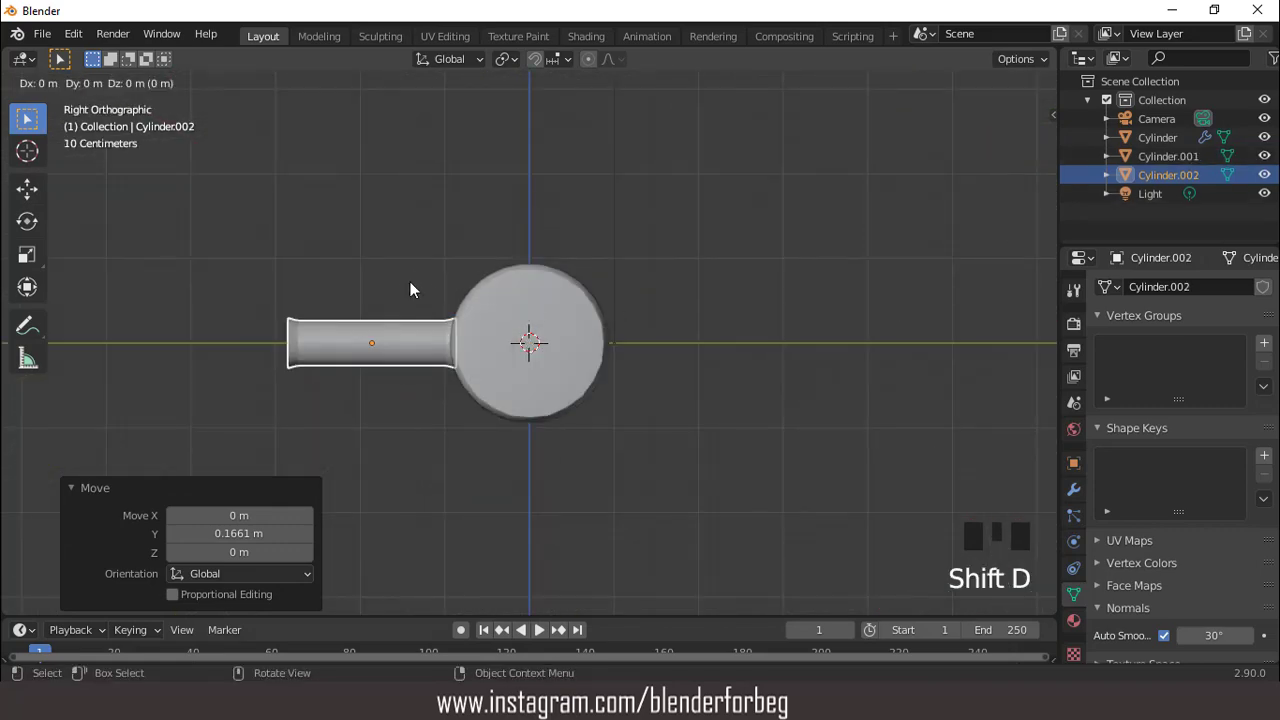
right_click(410, 290)
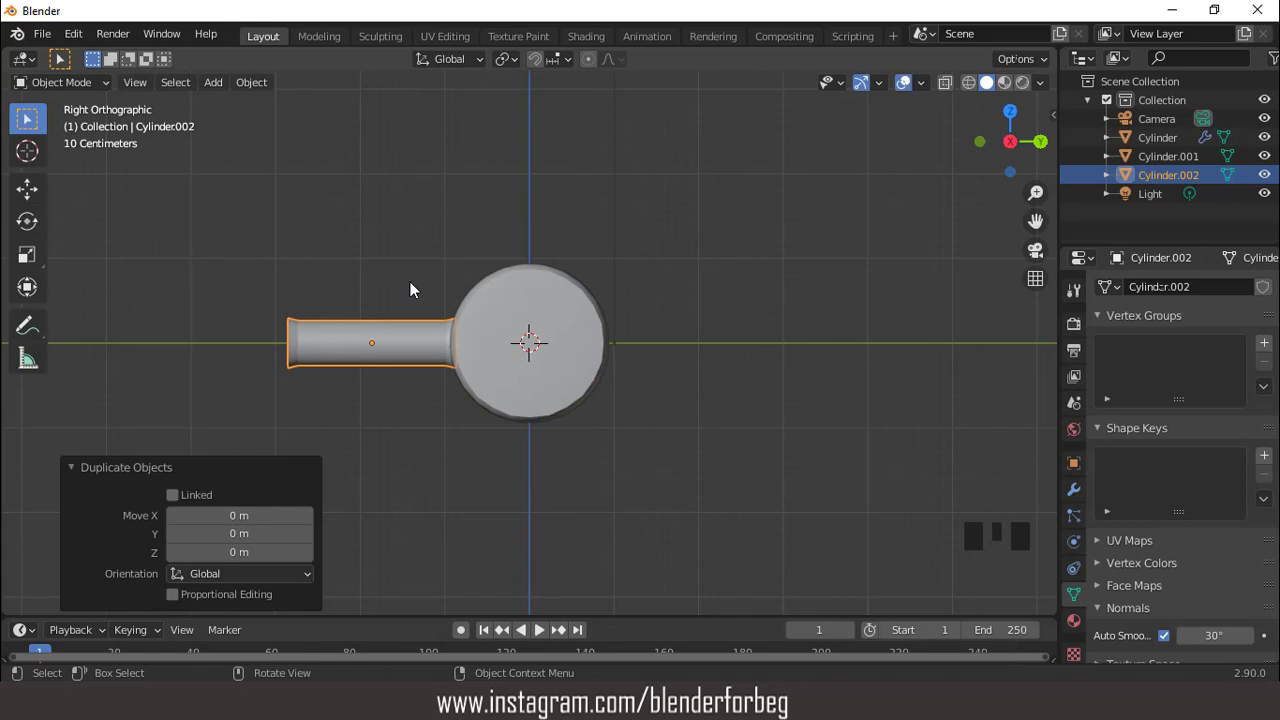
text(r)
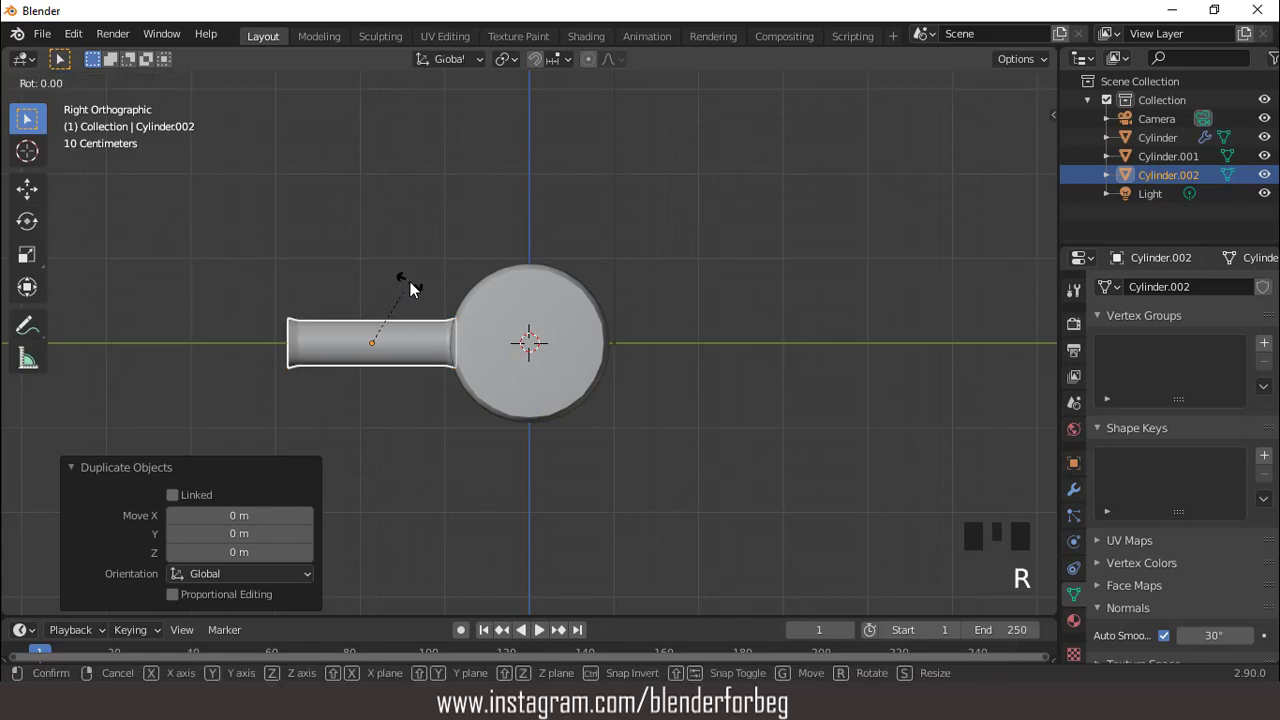
text(x90)
key(Return)
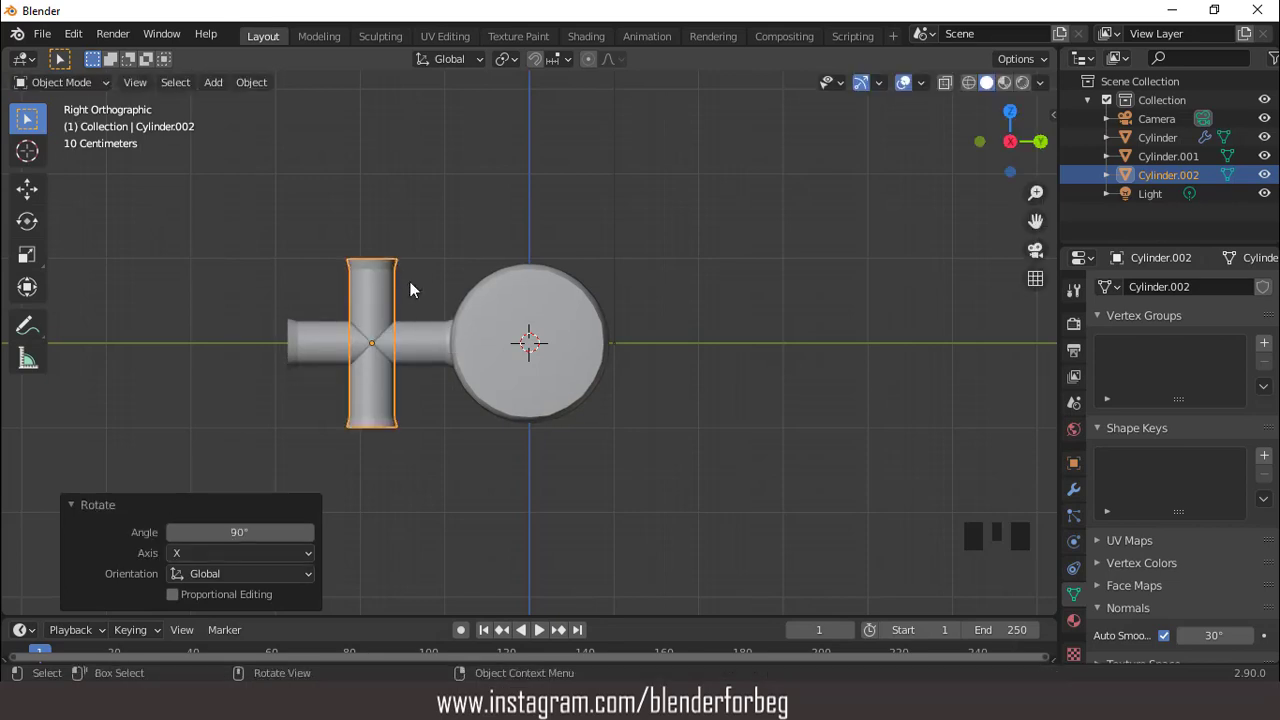
key(g)
key(x)
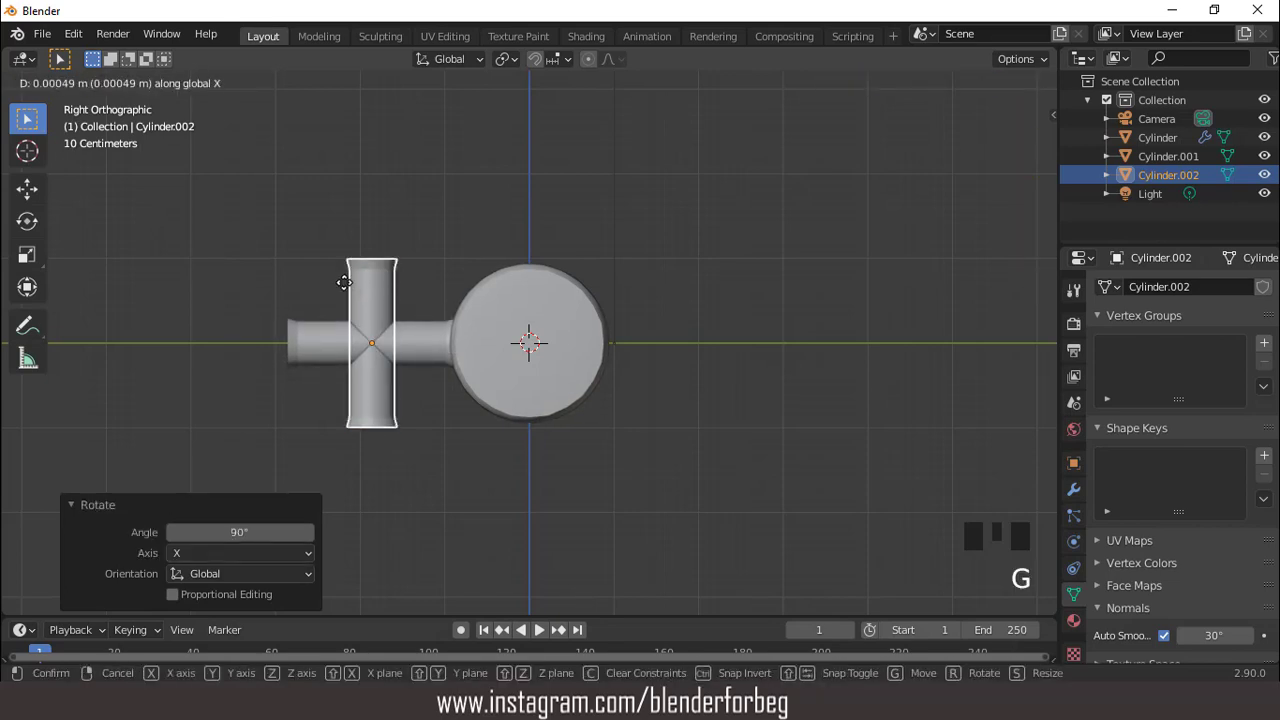
right_click(345, 283)
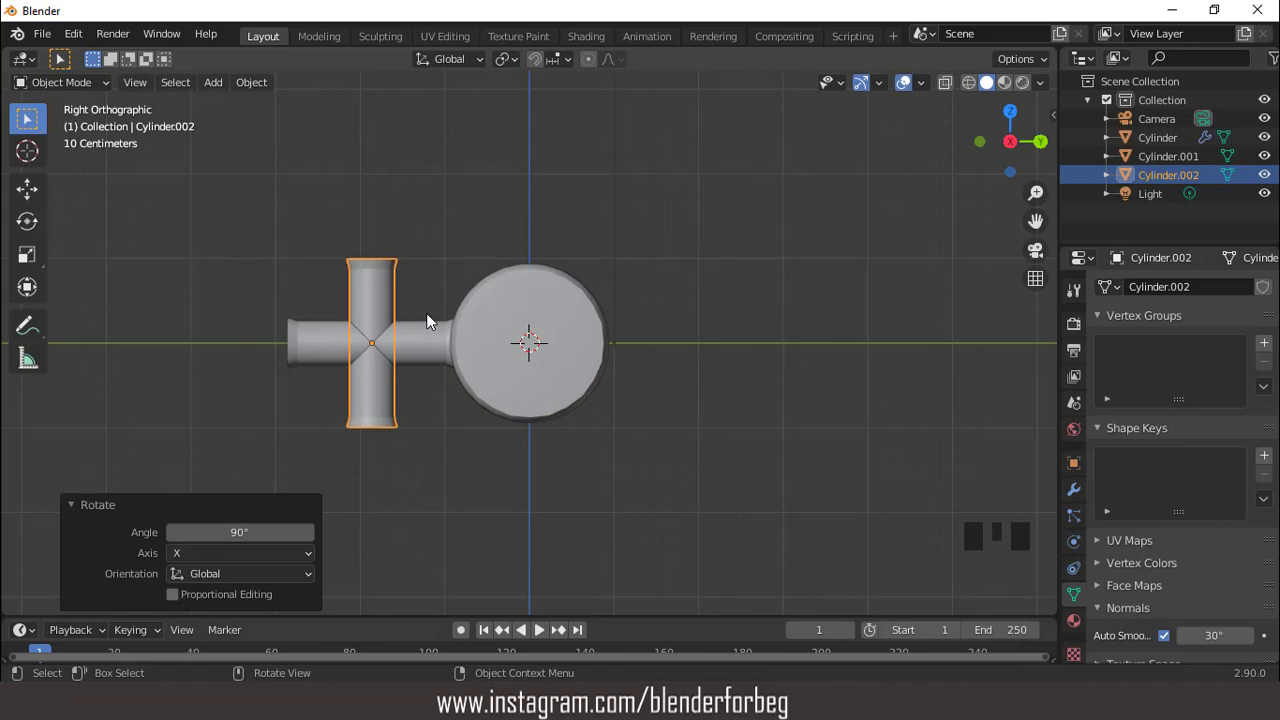
Move the upright copy about -1.3177 m along Y to the handle's free end and thicken it in X and Y, excluding Z.
key(g)
key(y)
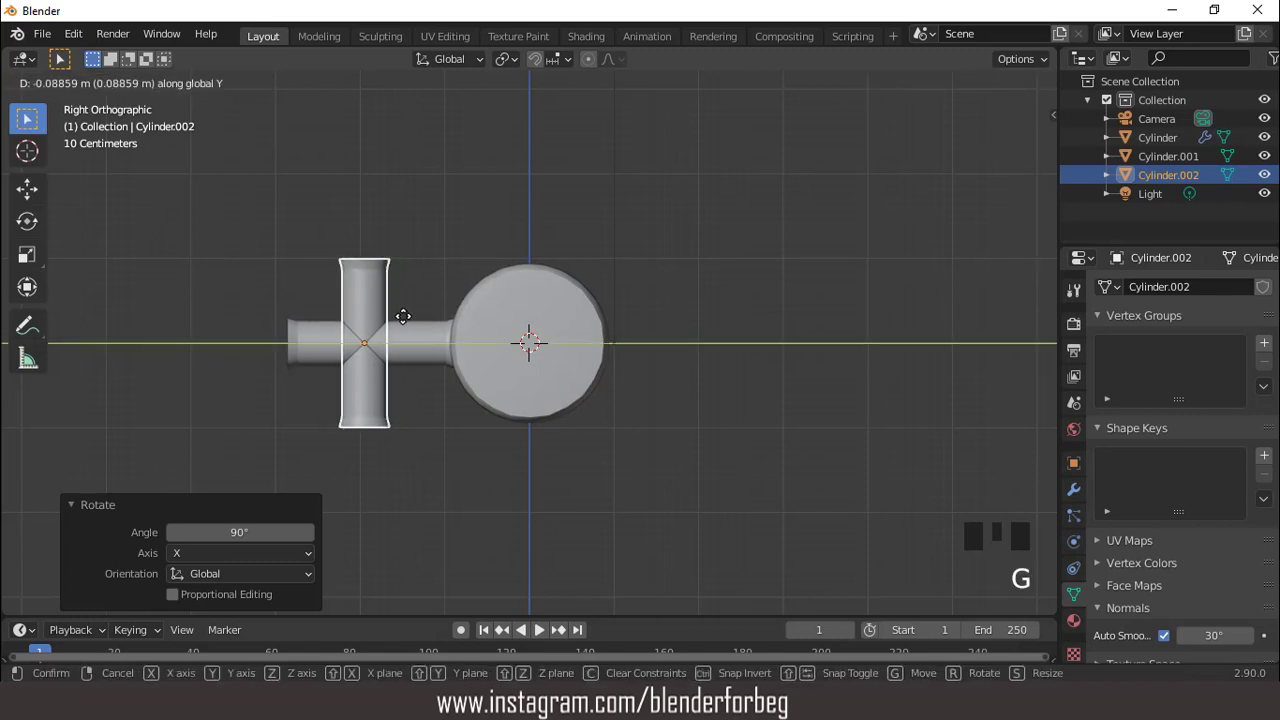
click(315, 315)
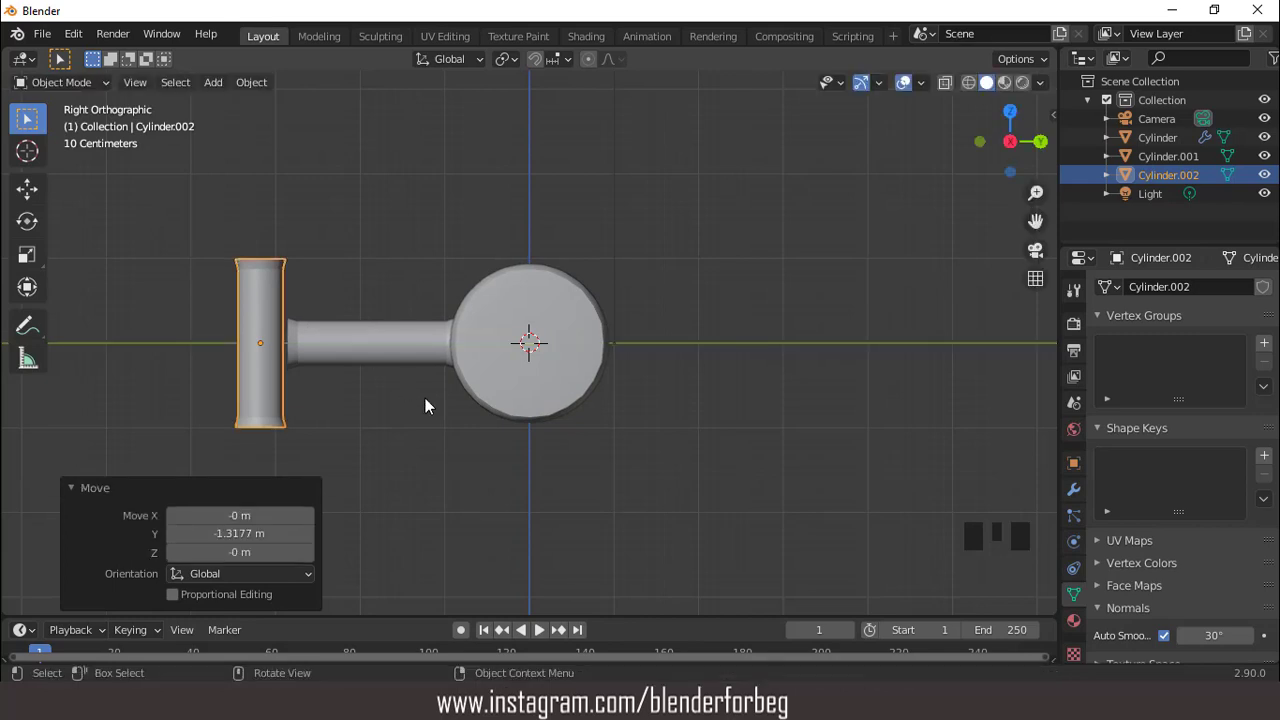
key(s)
key(shift+z)
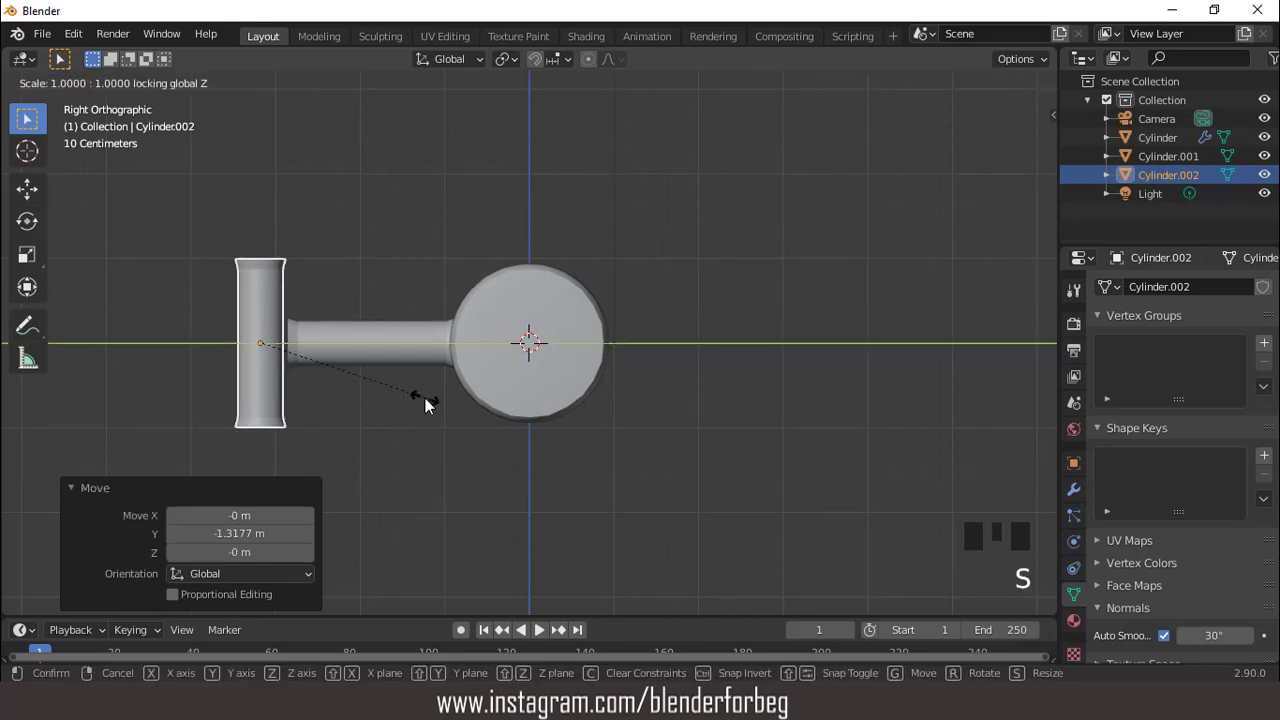
click(523, 437)
Isolate the upright copy and extrude the ring of long side faces around its middle in place.
middle_drag(523, 437, 586, 371)
key(KP_Divide)
scroll(586, 370, down, 3)
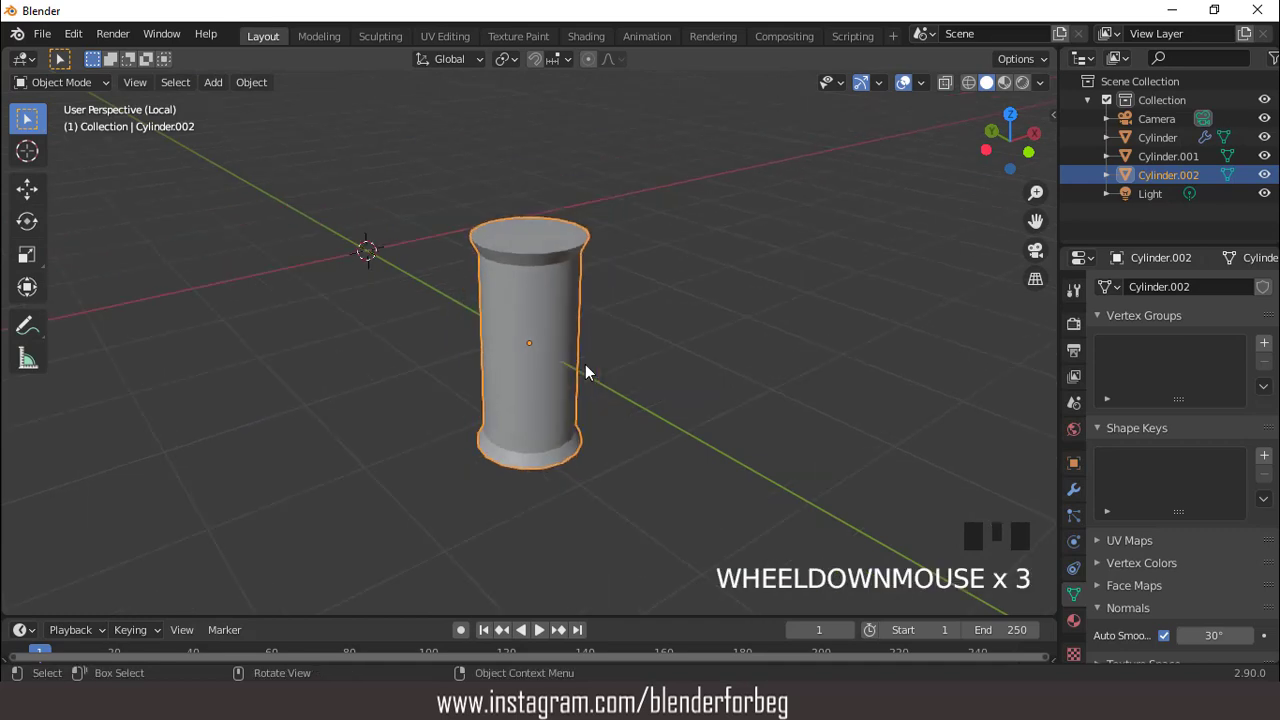
key(Tab)
scroll(555, 335, up, 1)
click(550, 328)
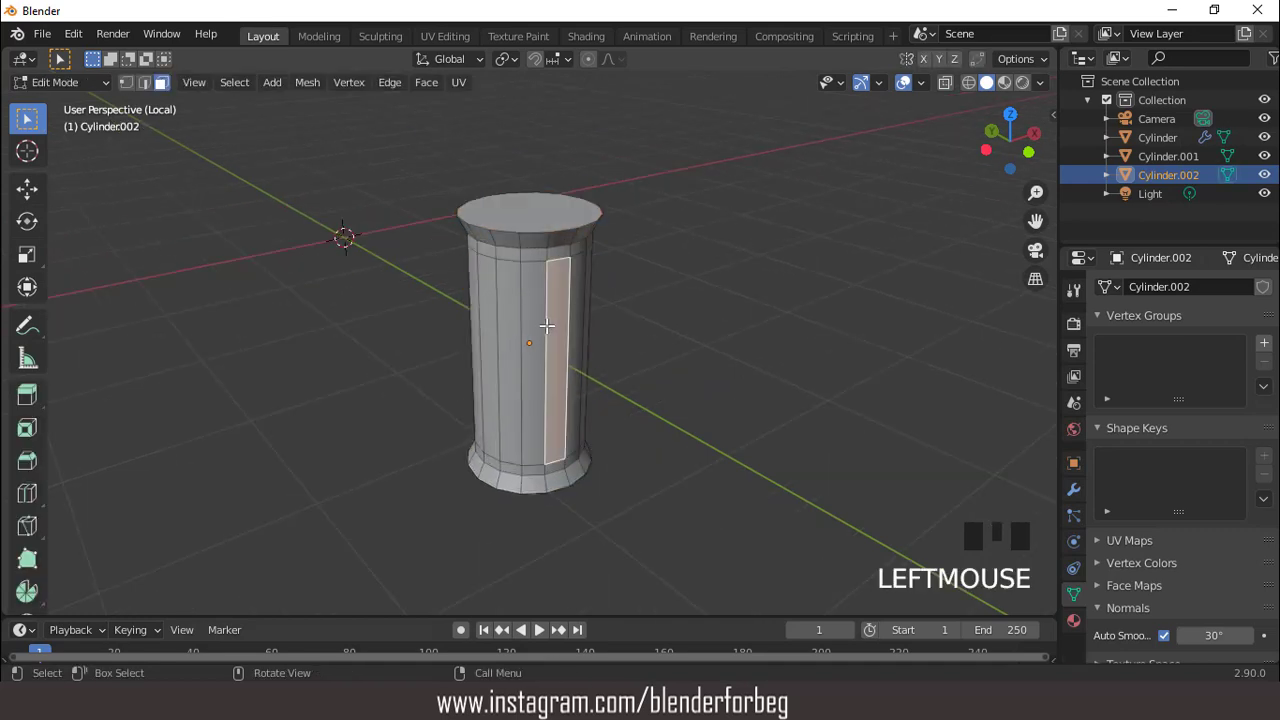
double_click(550, 328)
key(e)
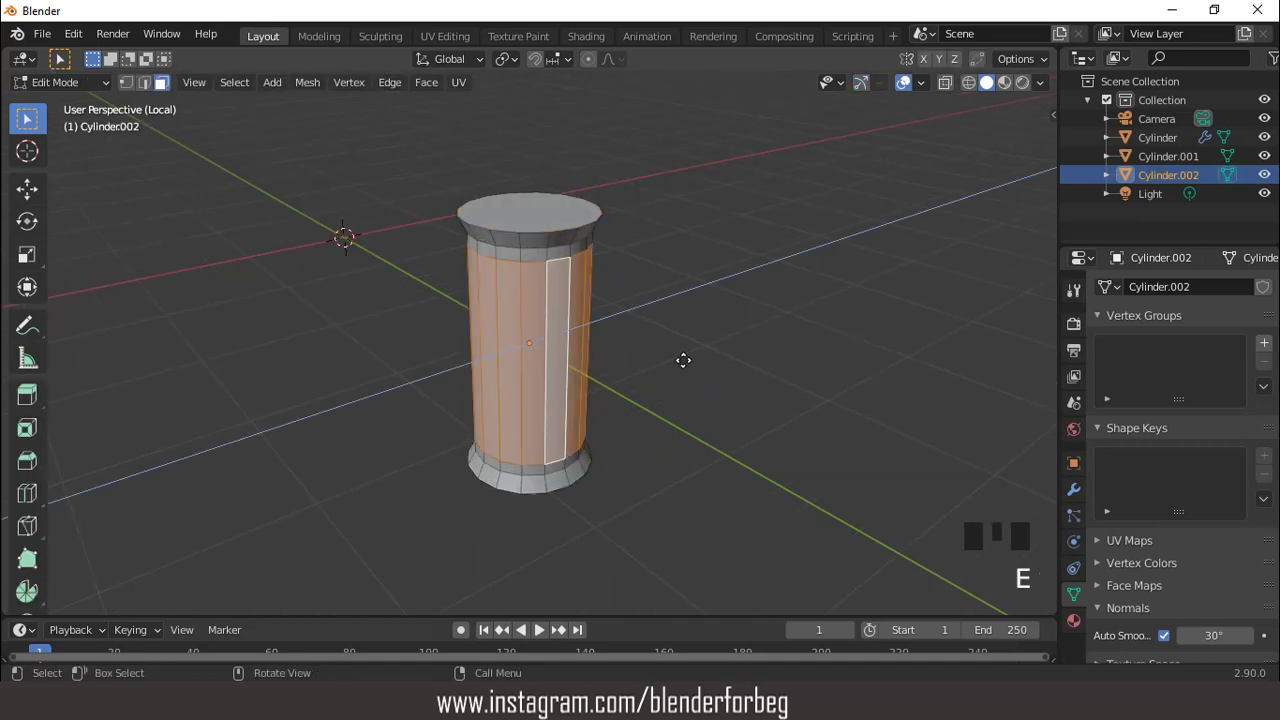
right_click(683, 360)
key(x)
click(683, 360)
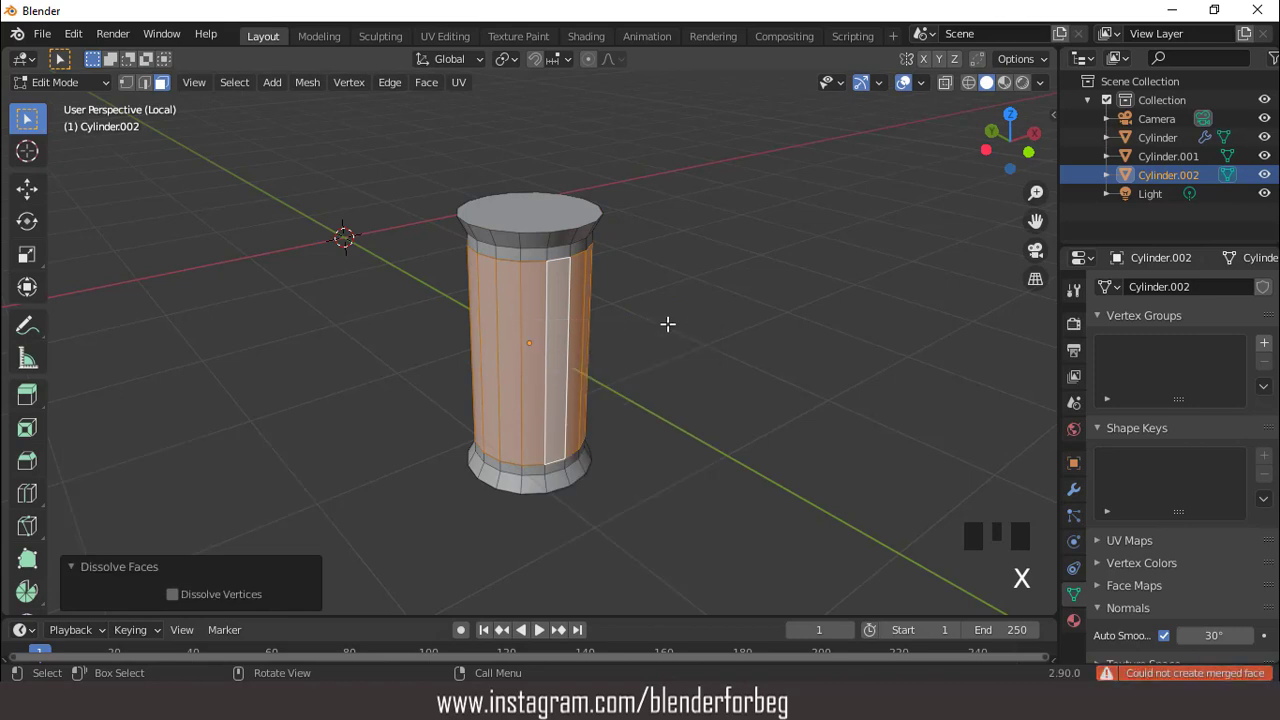
Fatten the extruded face ring outward by about 0.402 m and again by about 0.263 m.
key(alt+s)
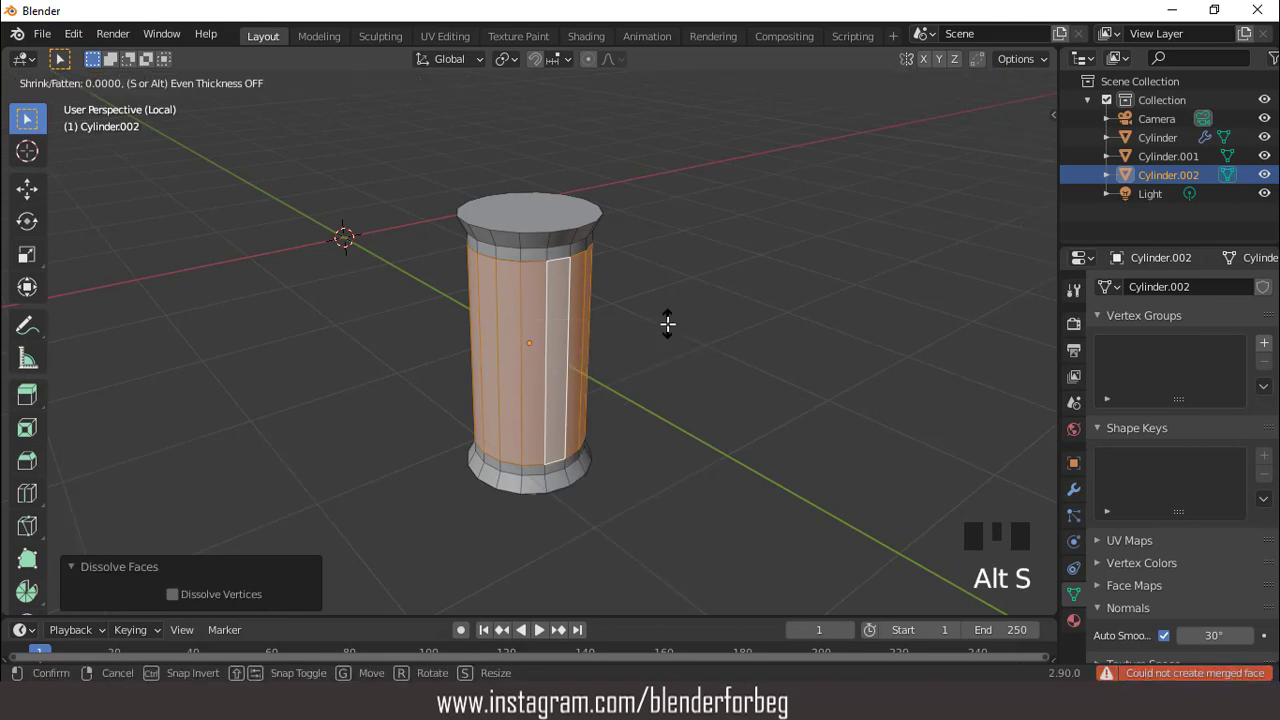
click(688, 298)
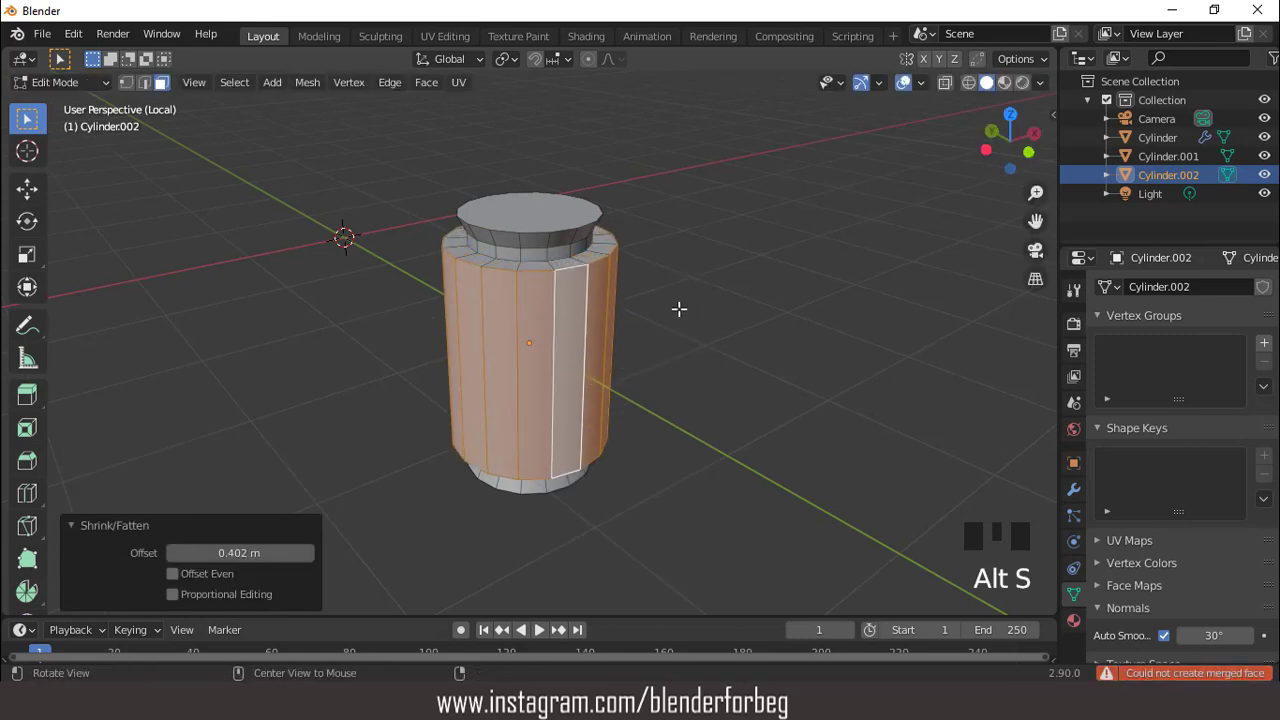
mouse_move(677, 309)
middle_down()
mouse_move(614, 194)
mouse_move(640, 300)
mouse_move(679, 318)
middle_up()
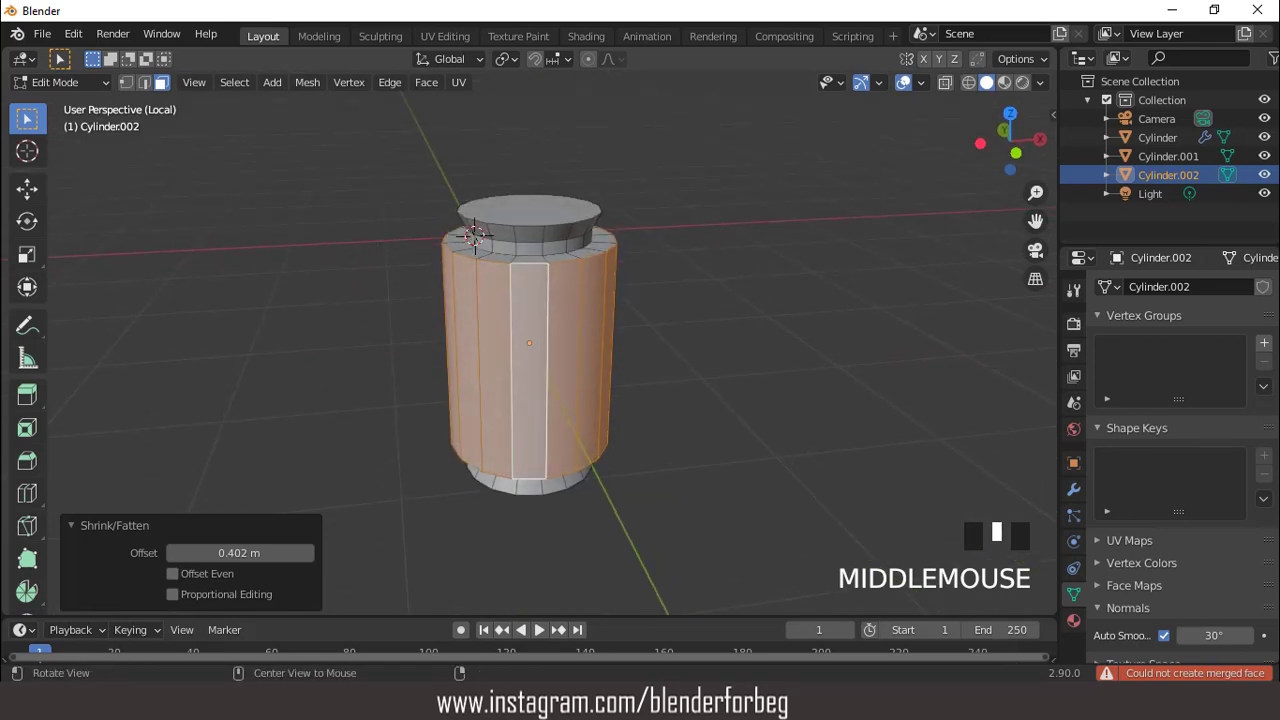
key(alt+s)
click(687, 306)
Scale the fattened face ring down slightly along Z to slope its shoulders.
key(s)
key(z)
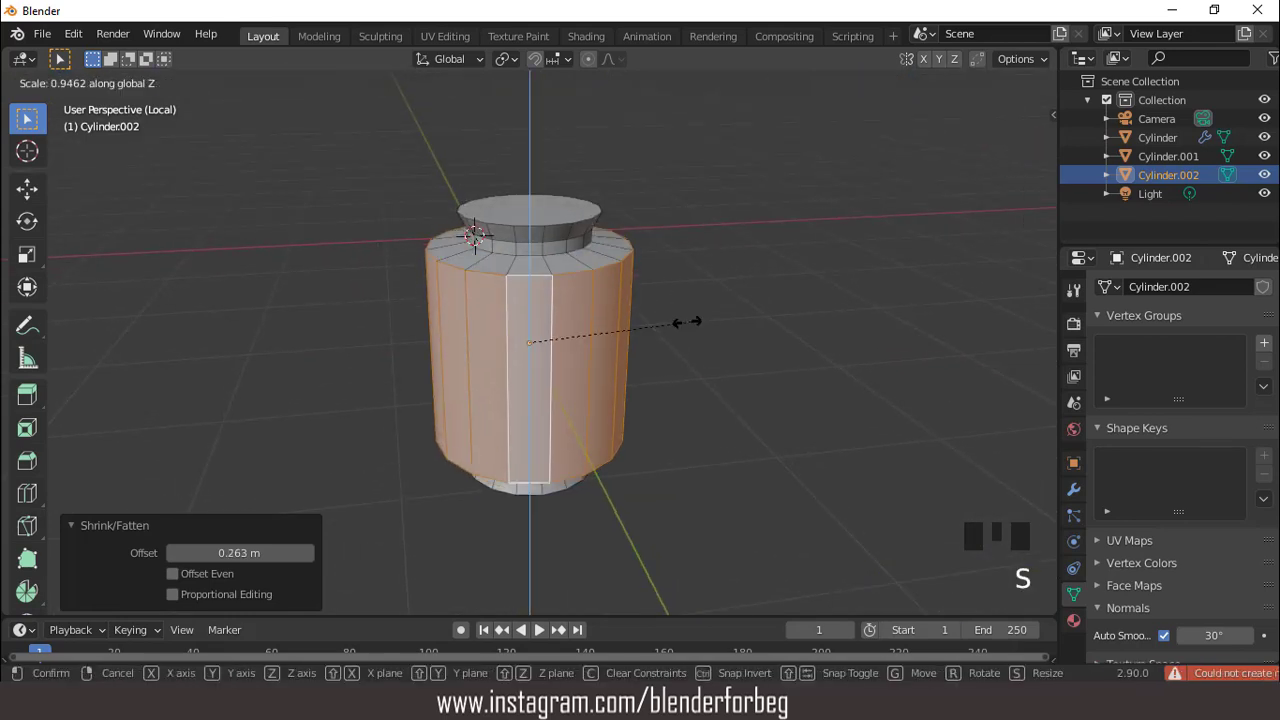
click(674, 320)
Bevel the upper and lower edge loops of the grip's wide middle by about 0.293 m with 4 segments.
key(2)
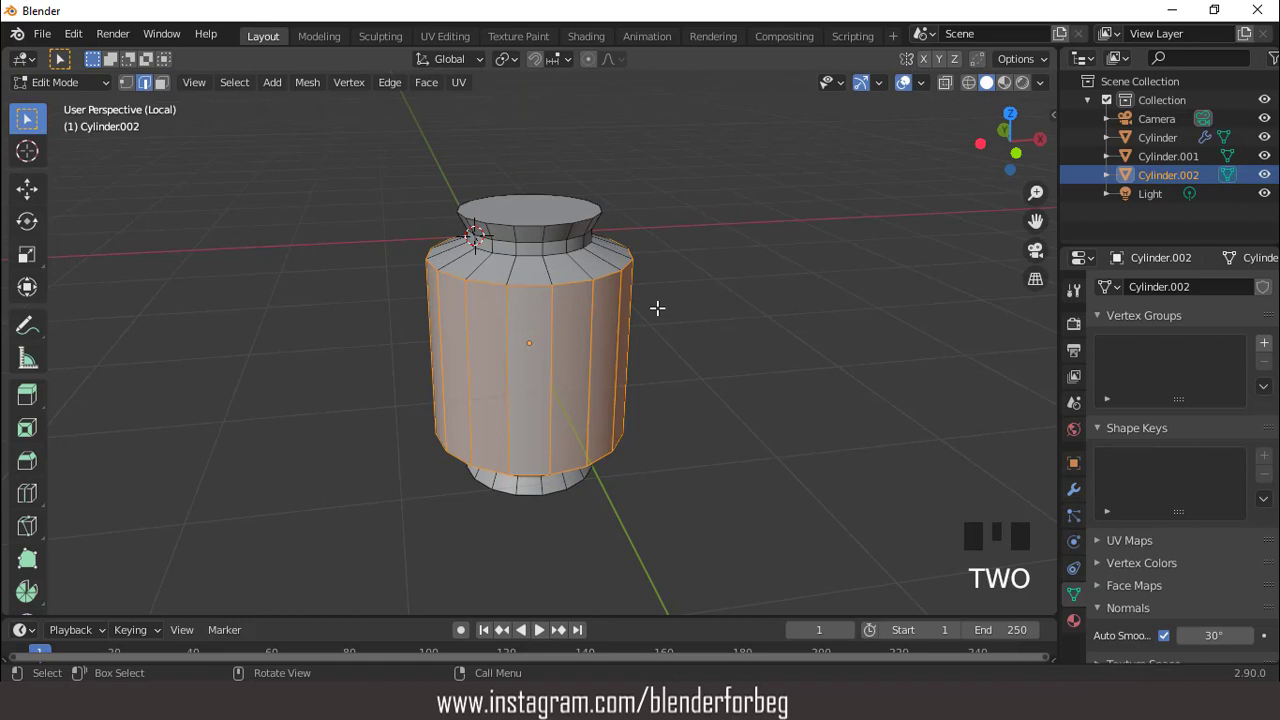
double_click(579, 281)
middle_drag(626, 446, 609, 371)
shift+double_click(557, 438)
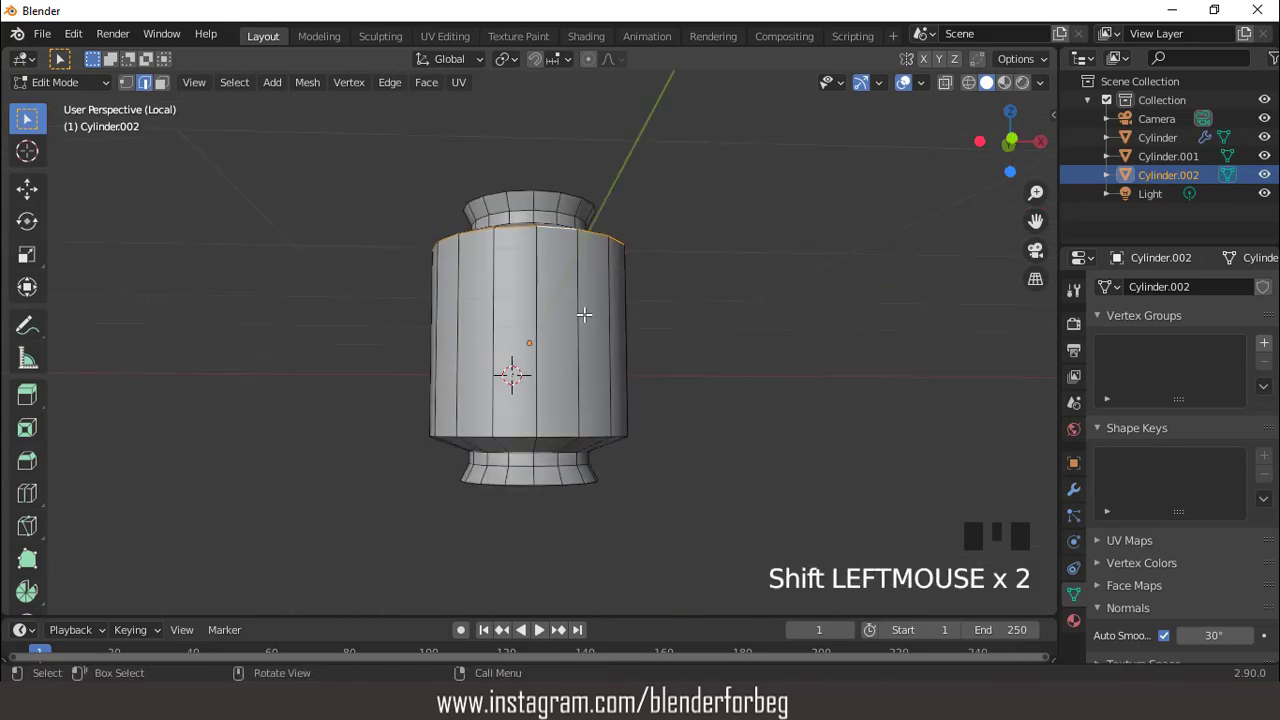
middle_drag(584, 314, 559, 267)
triple_click(557, 259)
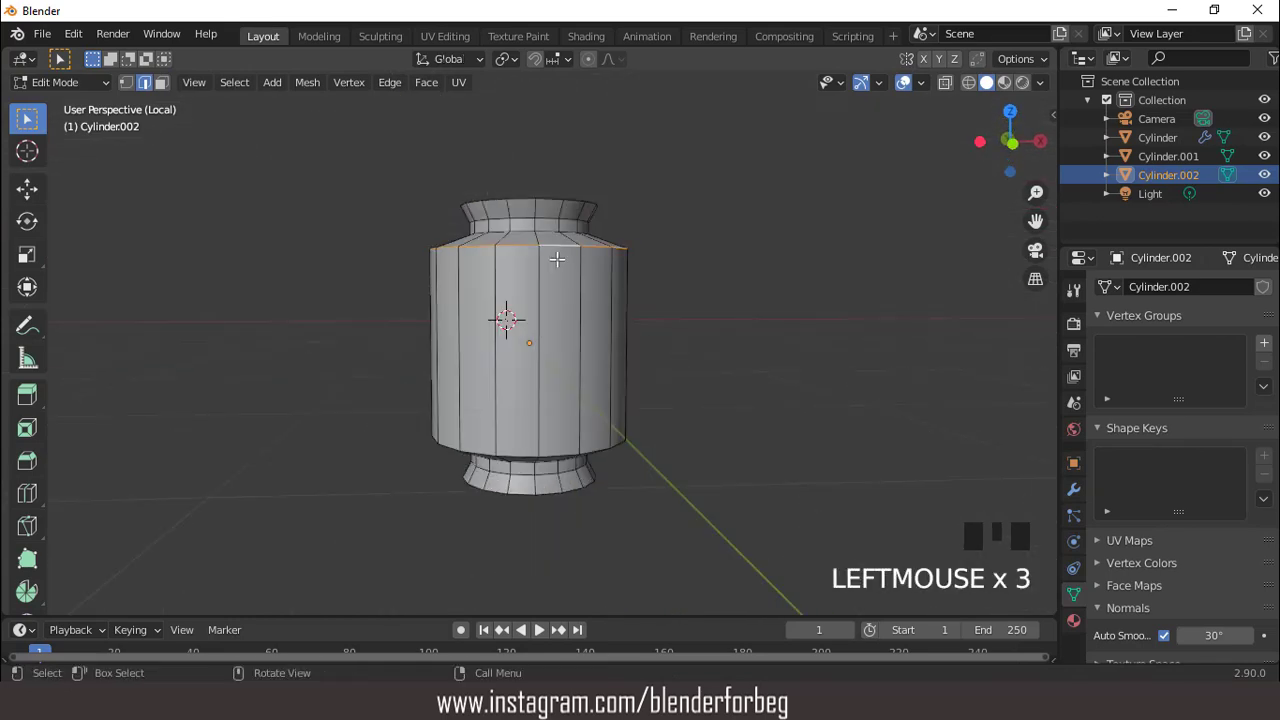
shift+double_click(564, 455)
middle_drag(574, 397, 576, 397)
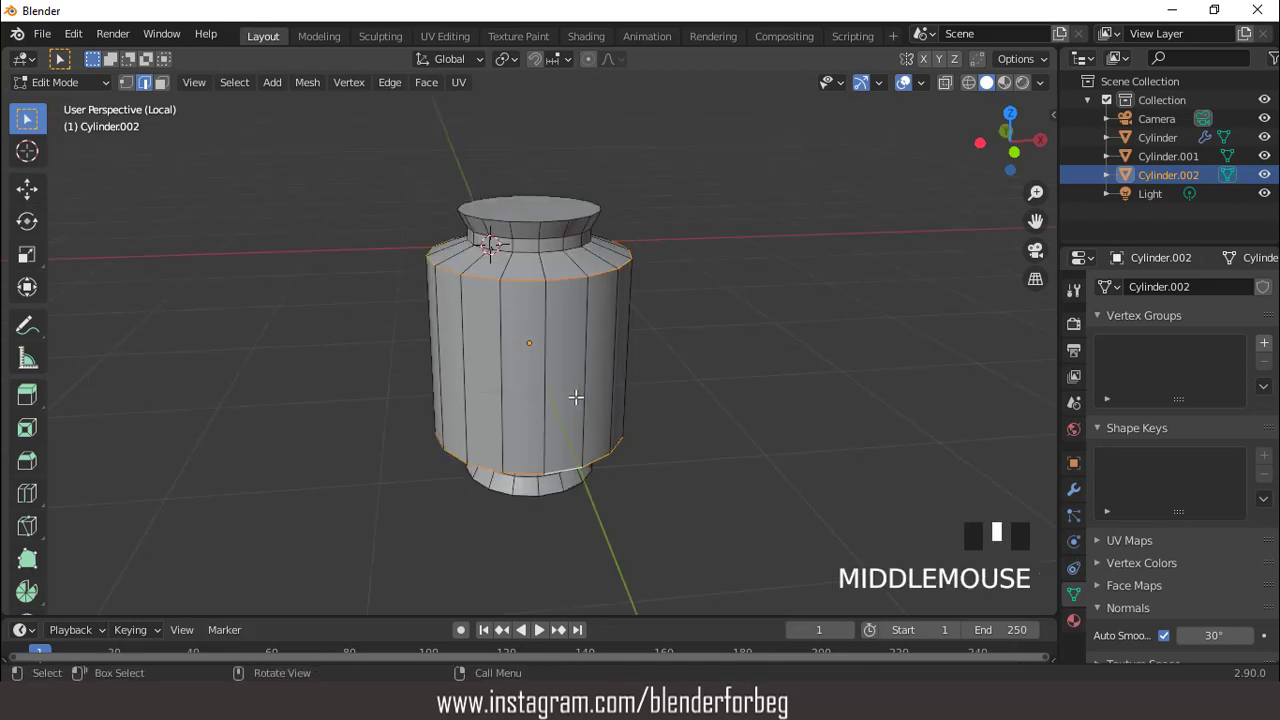
key(ctrl+b)
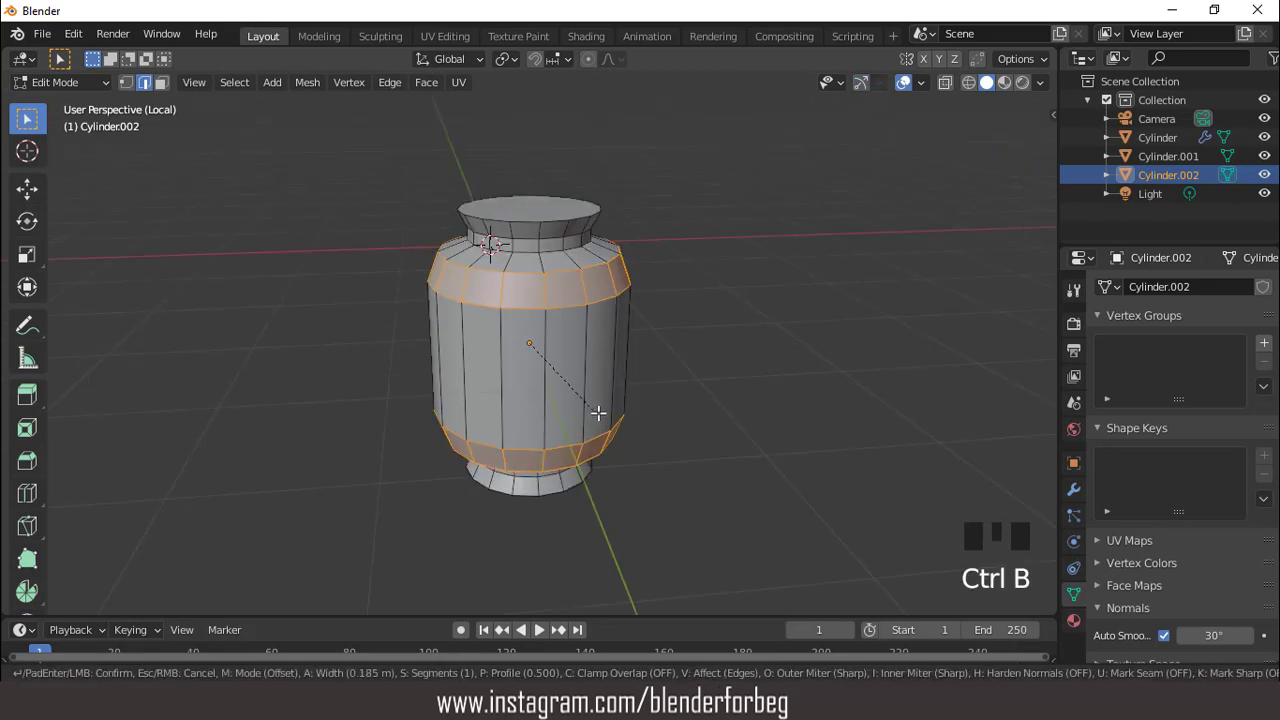
click(604, 413)
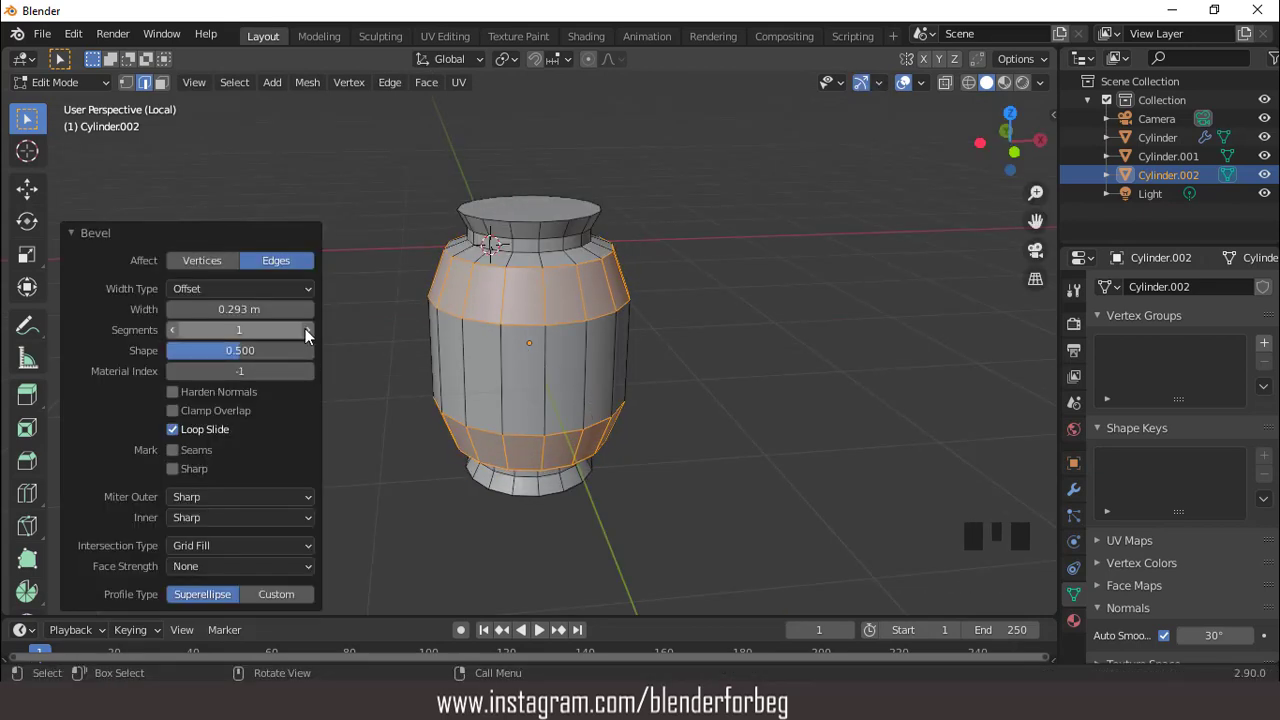
click(307, 330)
click(307, 330)
key(Tab)
middle_drag(583, 343, 532, 357)
key(KP_1)
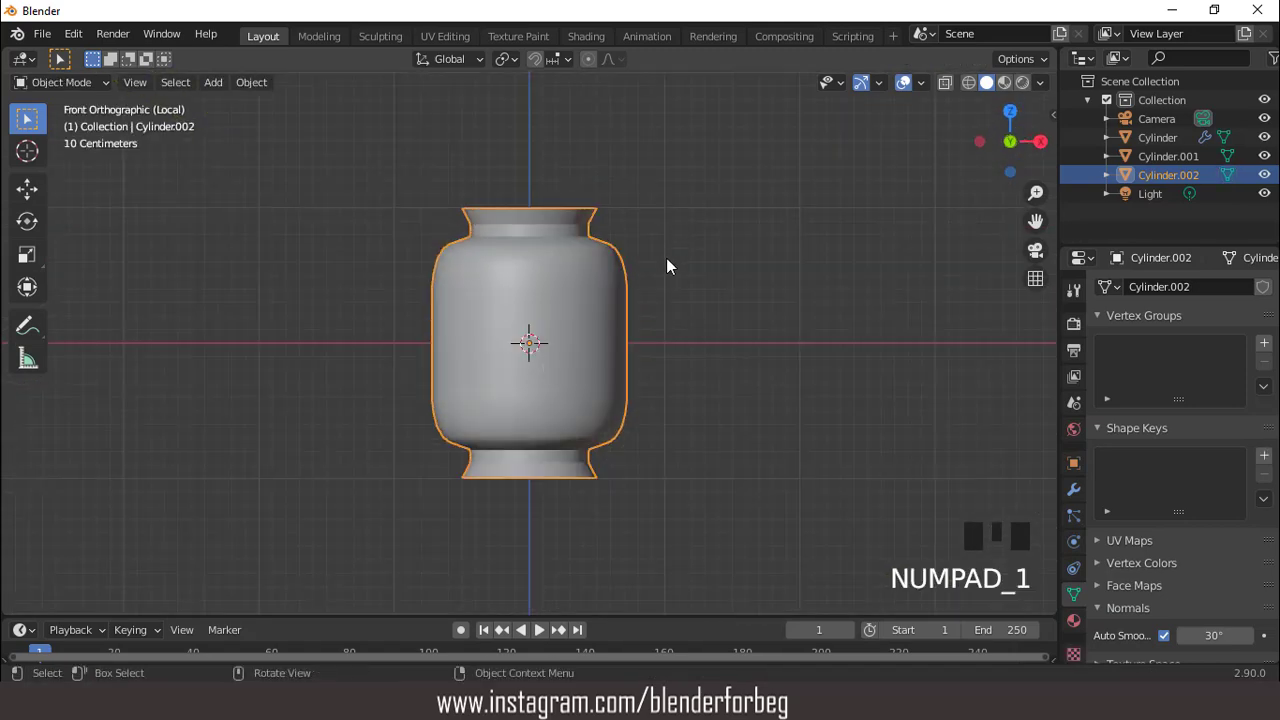
middle_drag(666, 263, 609, 271)
Shrink the grip's upper and lower end collars, including their cap faces, inward by about 0.0693 m.
key(Tab)
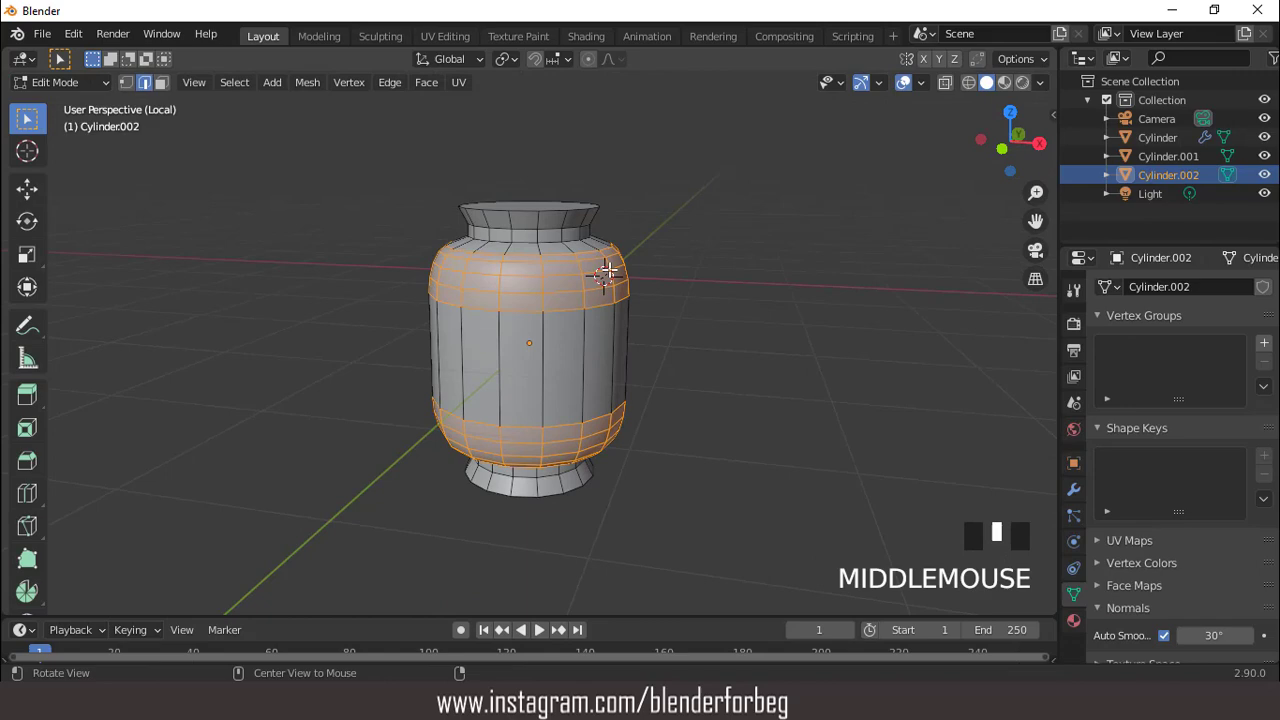
click(161, 82)
middle_drag(548, 215, 545, 346)
click(543, 280)
shift+click(538, 454)
key(ctrl+KP_Add)
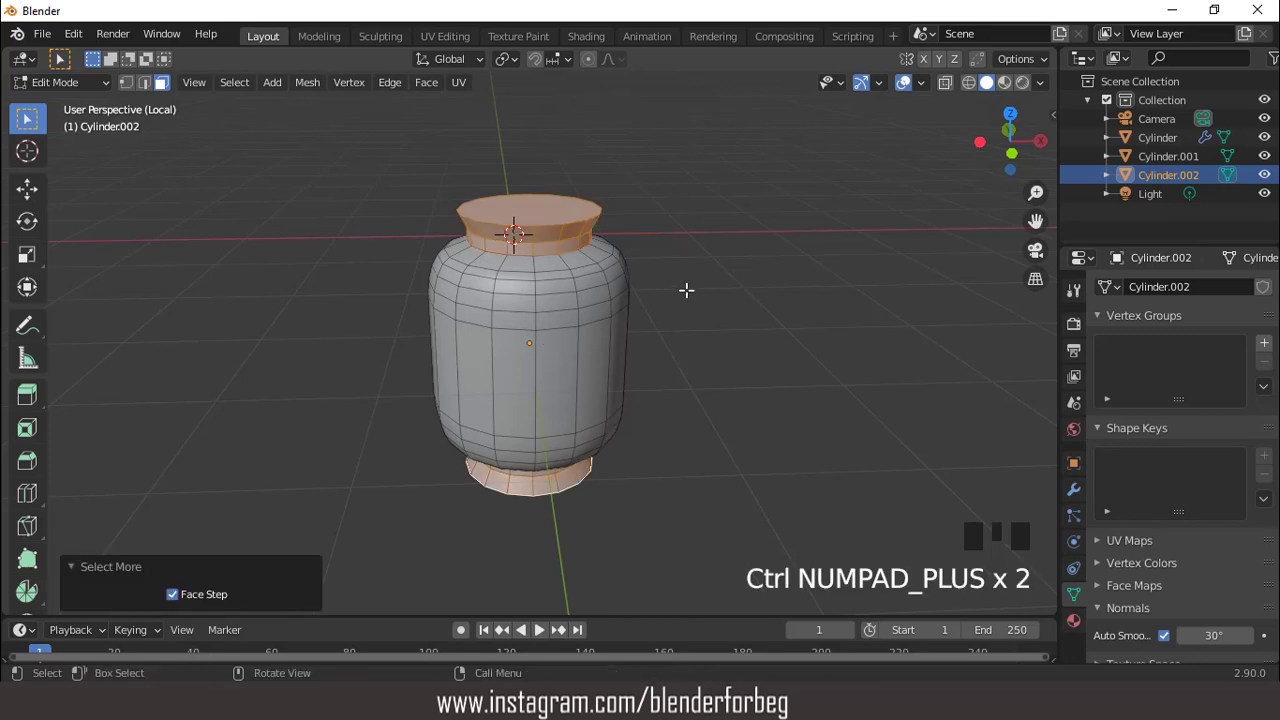
key(alt+s)
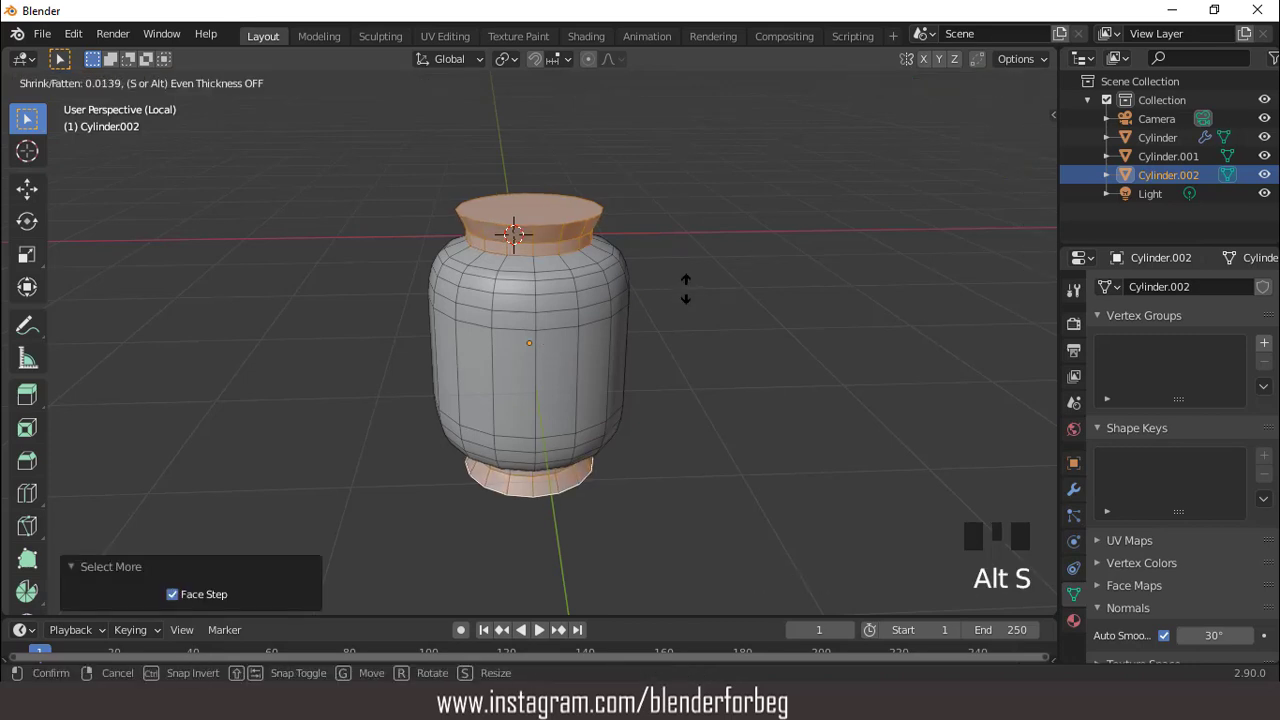
click(686, 293)
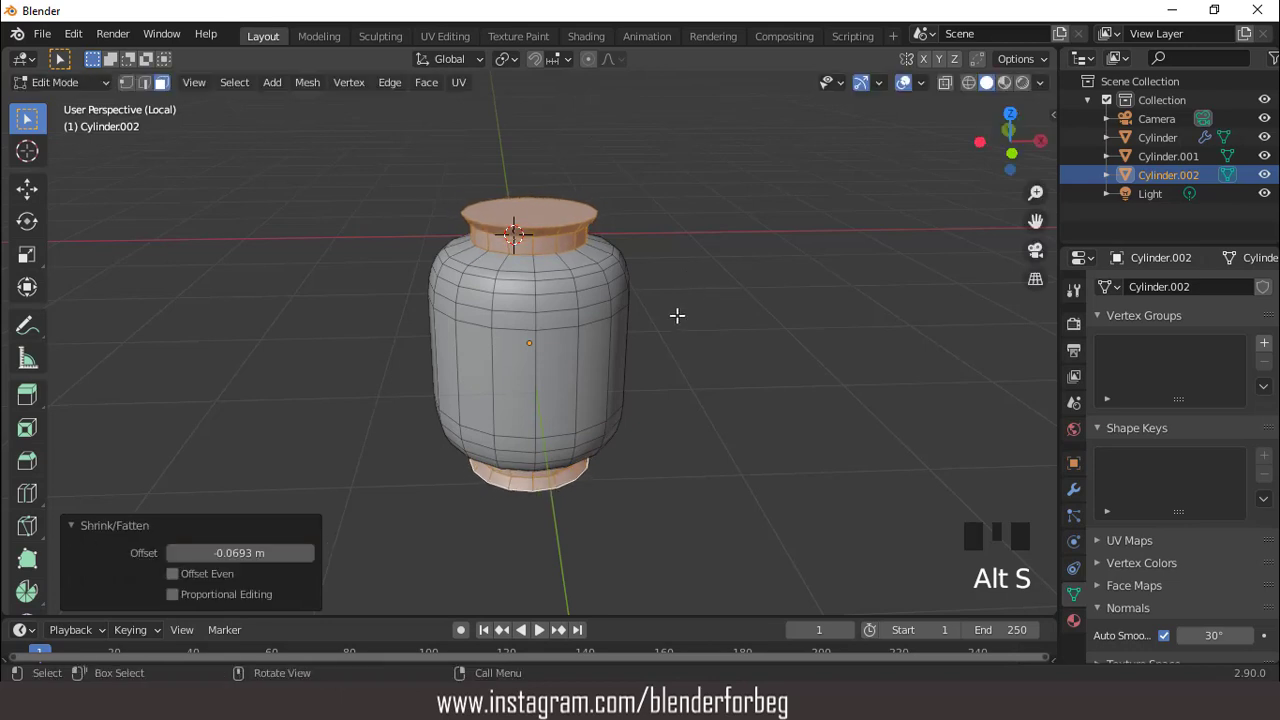
Spread the grip's top and bottom cap faces apart by scaling them to about 1.140 along Z.
middle_drag(677, 314, 538, 210)
click(538, 210)
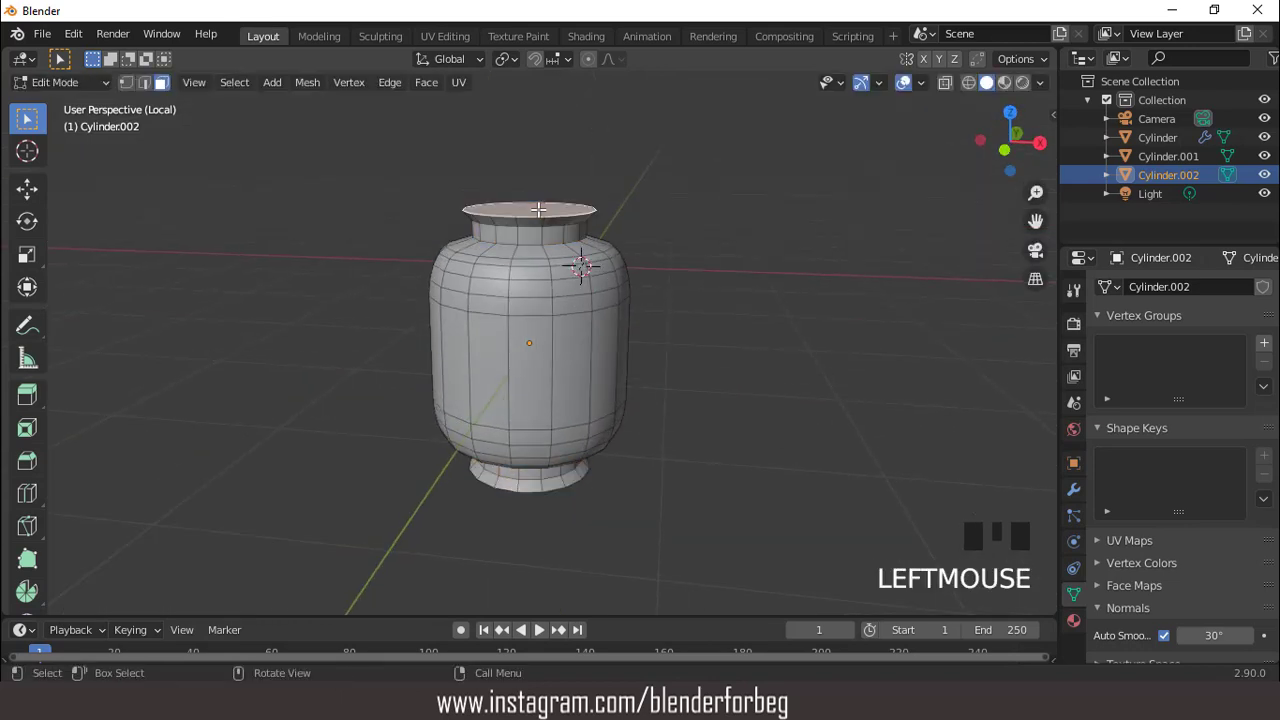
middle_drag(583, 299, 563, 474)
shift+click(561, 474)
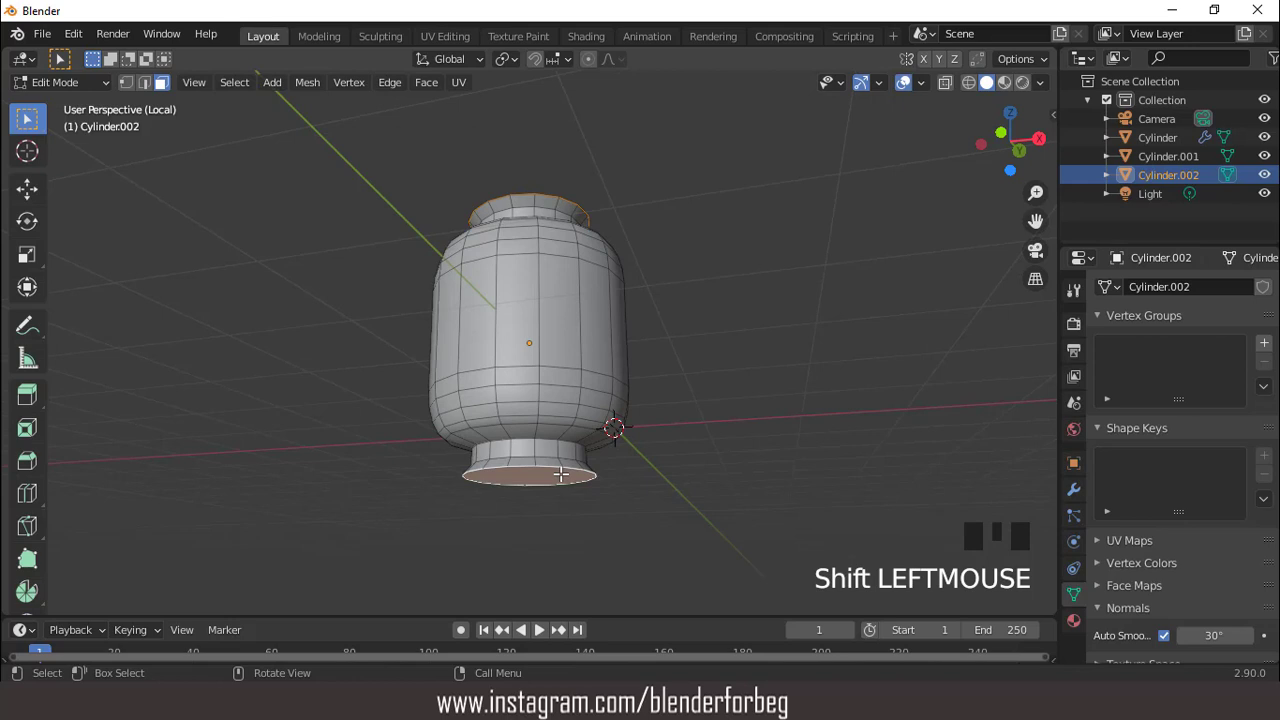
key(KP_1)
key(s)
key(z)
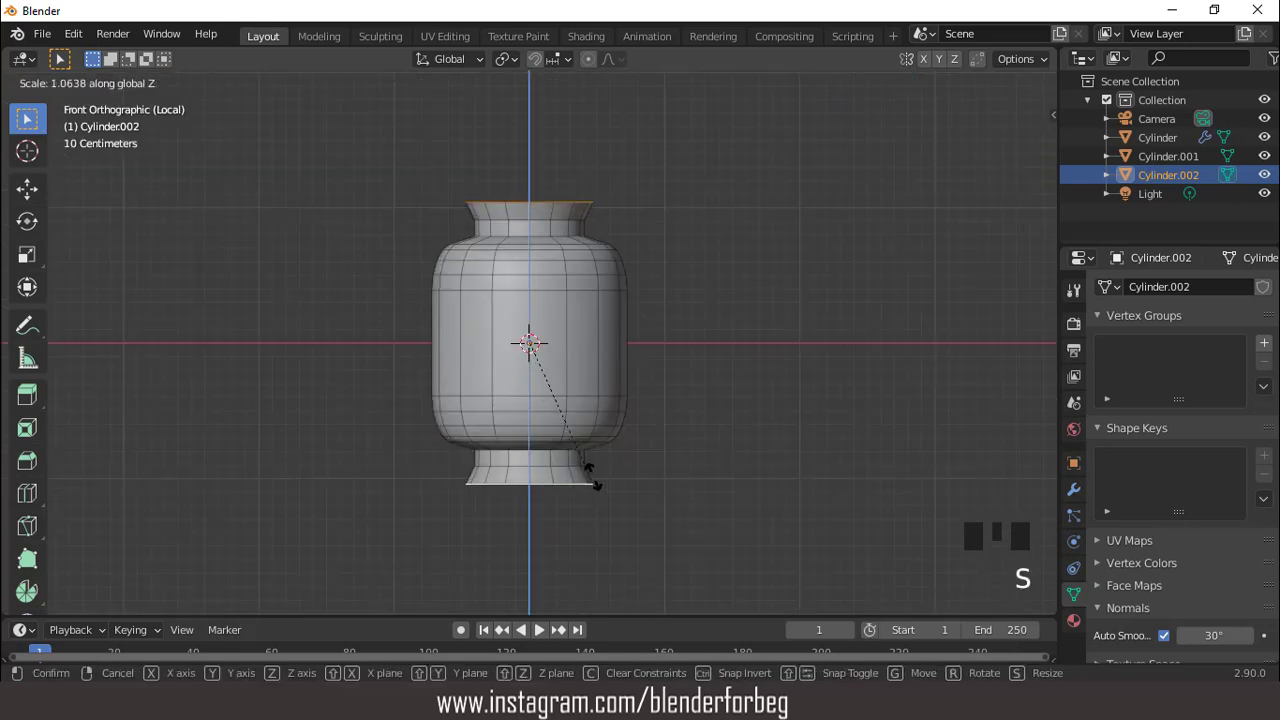
click(600, 487)
Bevel the rims of both cap faces by about 0.2 m with 4 segments.
middle_drag(569, 237, 586, 294)
key(ctrl+b)
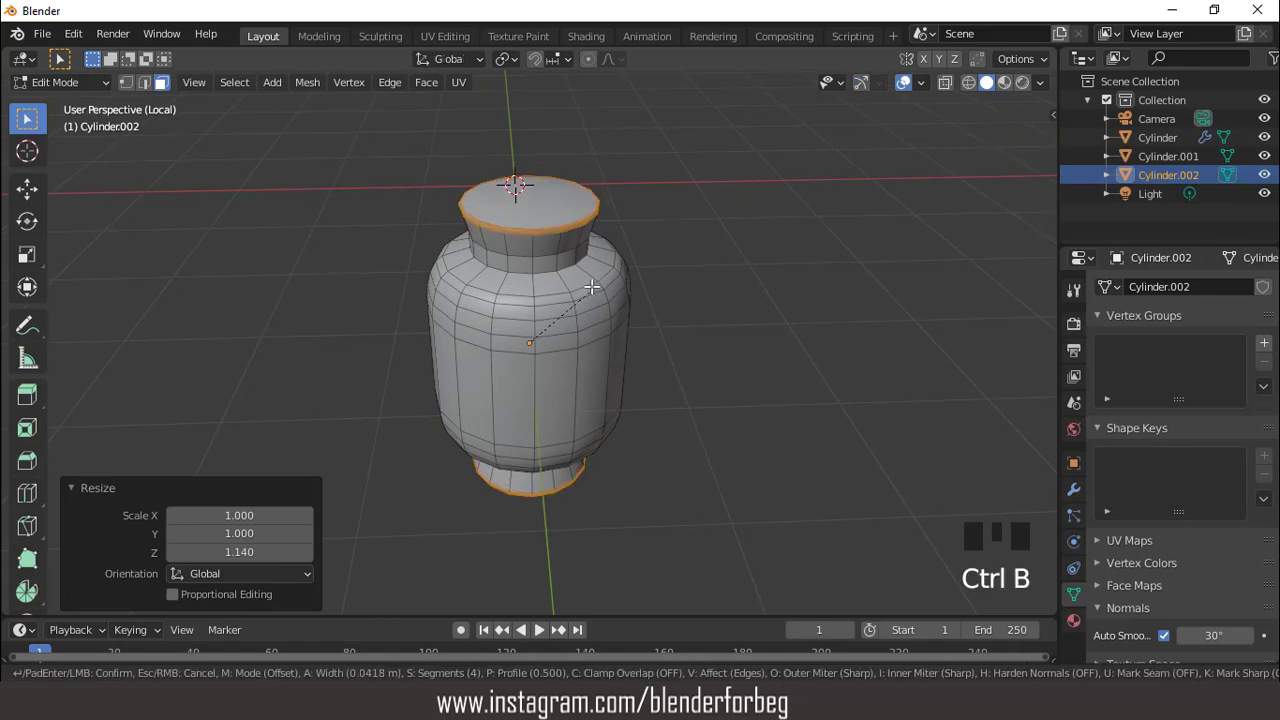
click(600, 270)
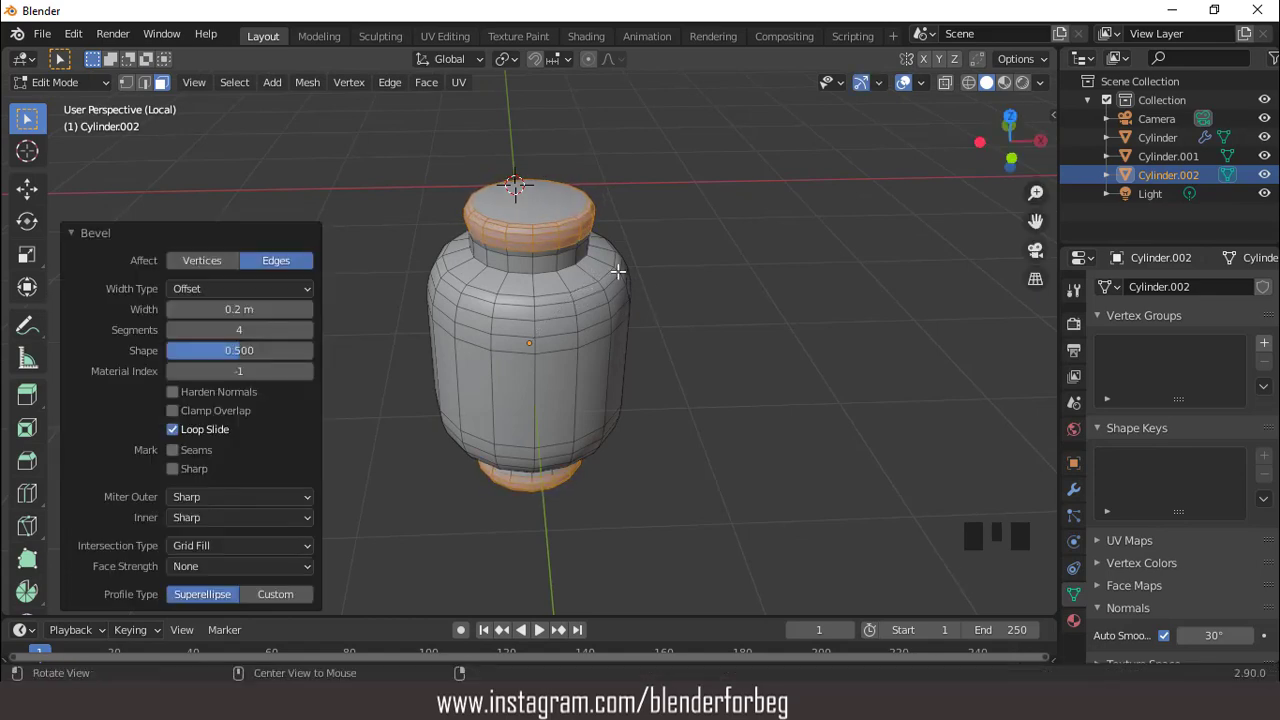
middle_drag(614, 266, 649, 251)
key(Tab)
middle_drag(709, 315, 686, 353)
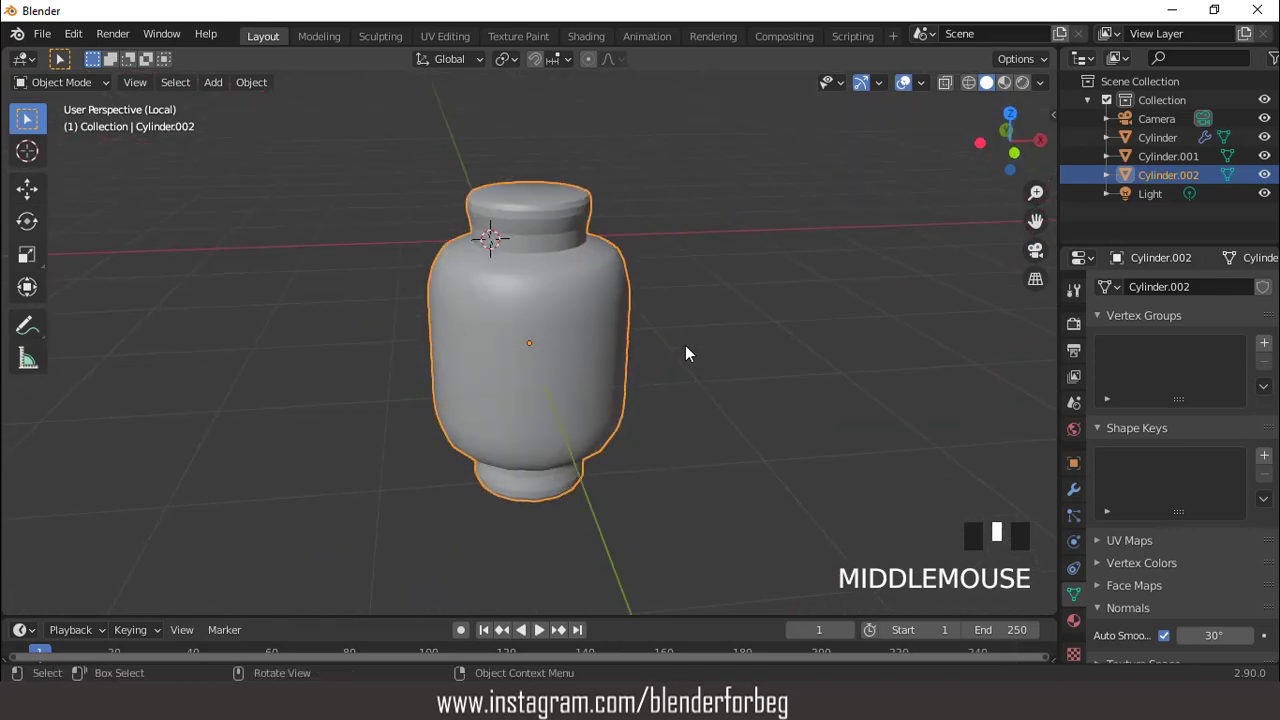
Bring the other parts back into view and slim the grip to about 0.555 in X and Y, excluding Z.
key(KP_1)
key(KP_Divide)
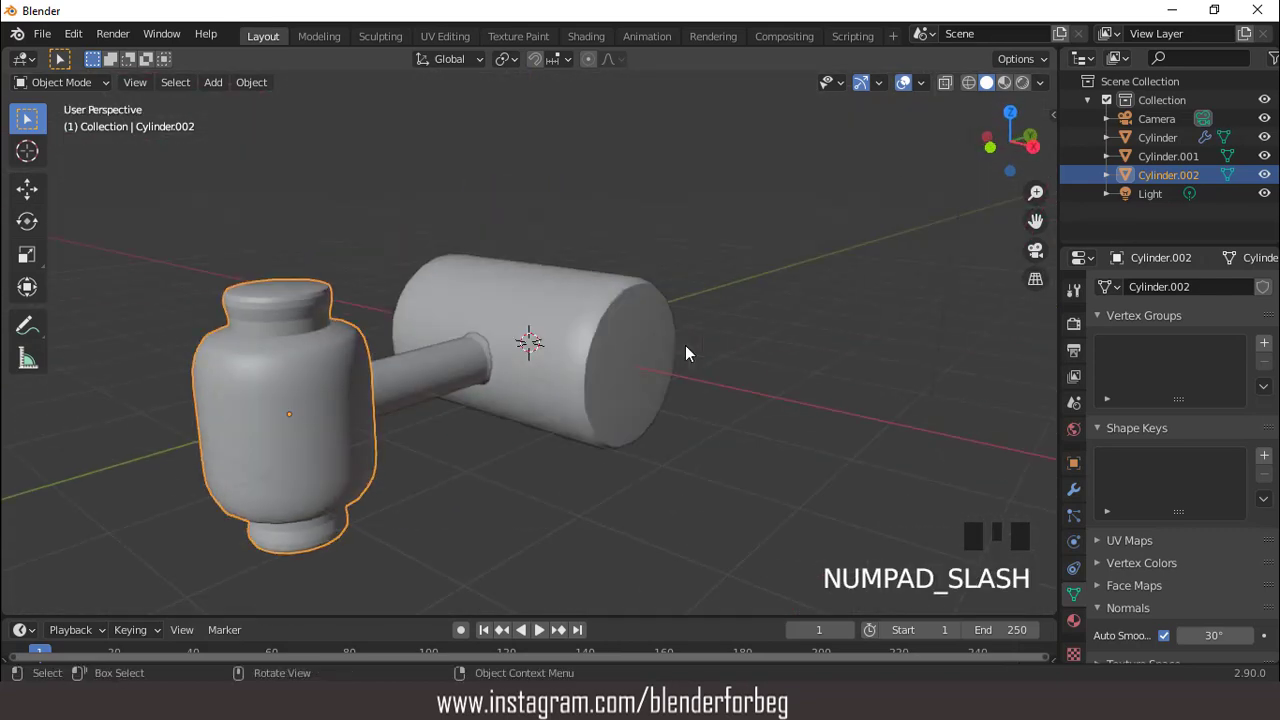
key(KP_1)
key(KP_3)
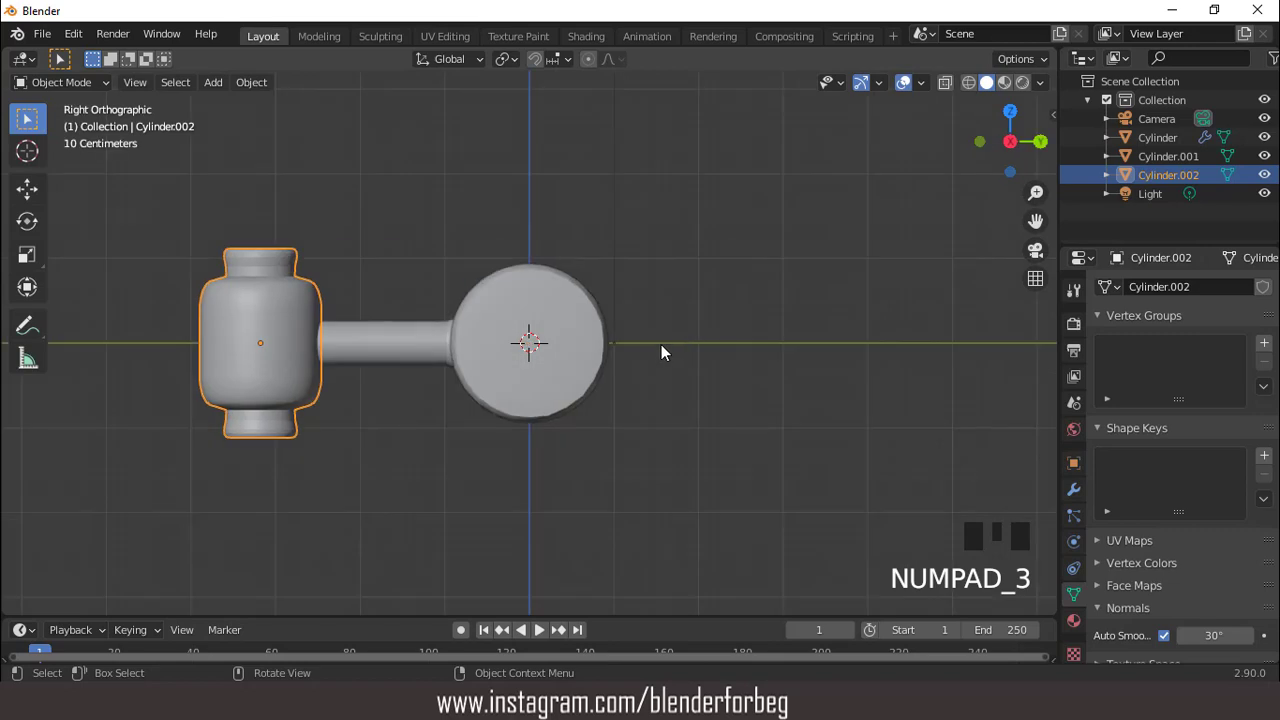
key(s)
key(z)
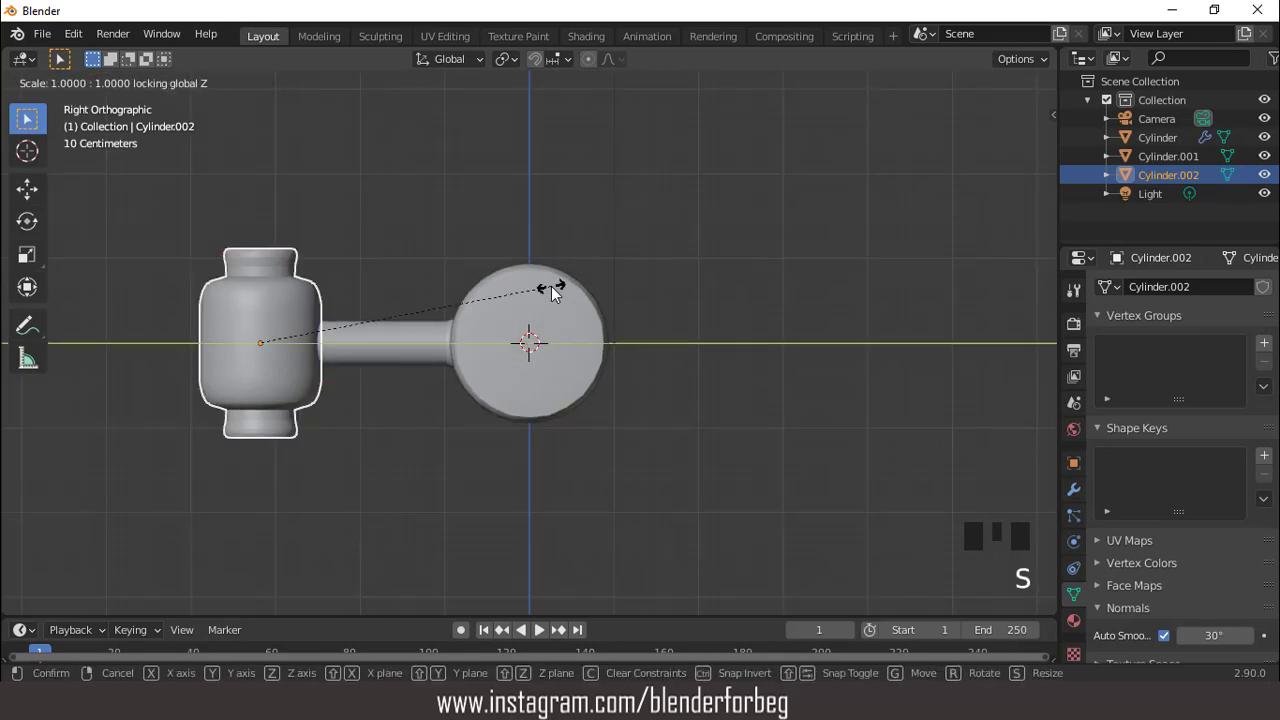
click(420, 303)
middle_drag(420, 303, 808, 222)
click(777, 230)
key(KP_7)
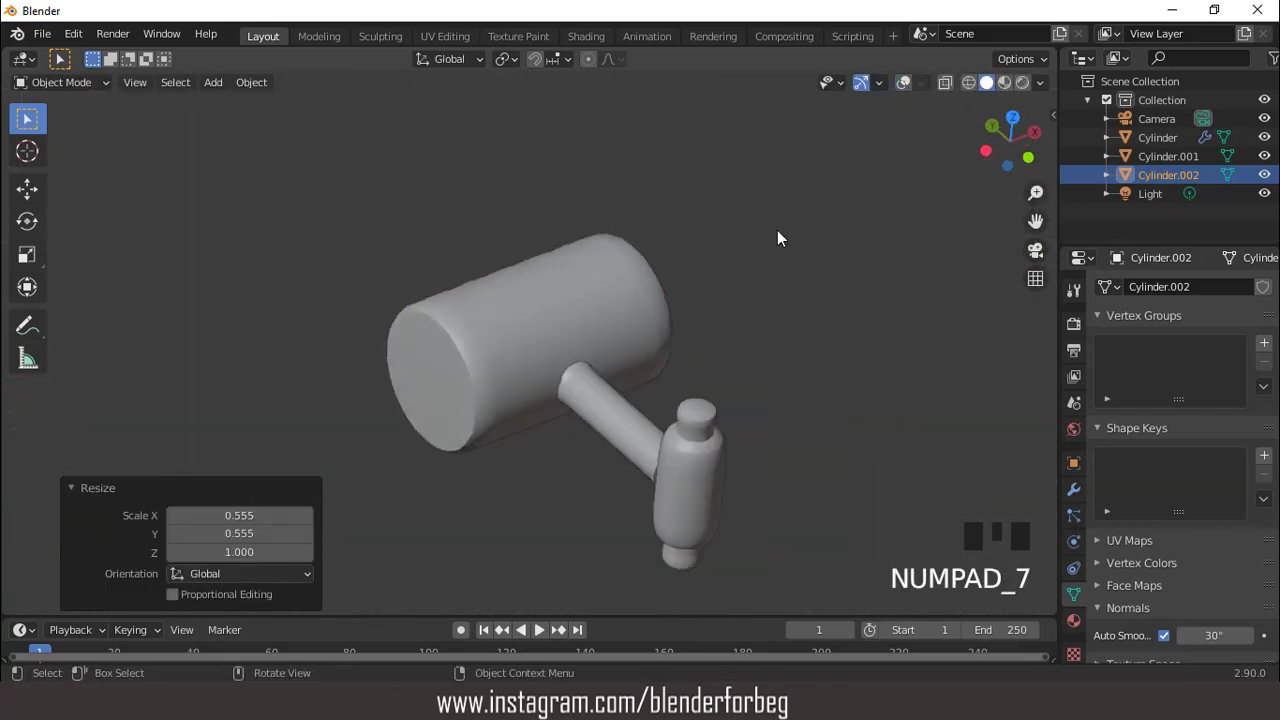
Move the grip about -0.0615 m along Y, away from the cylinder body.
key(KP_3)
click(265, 330)
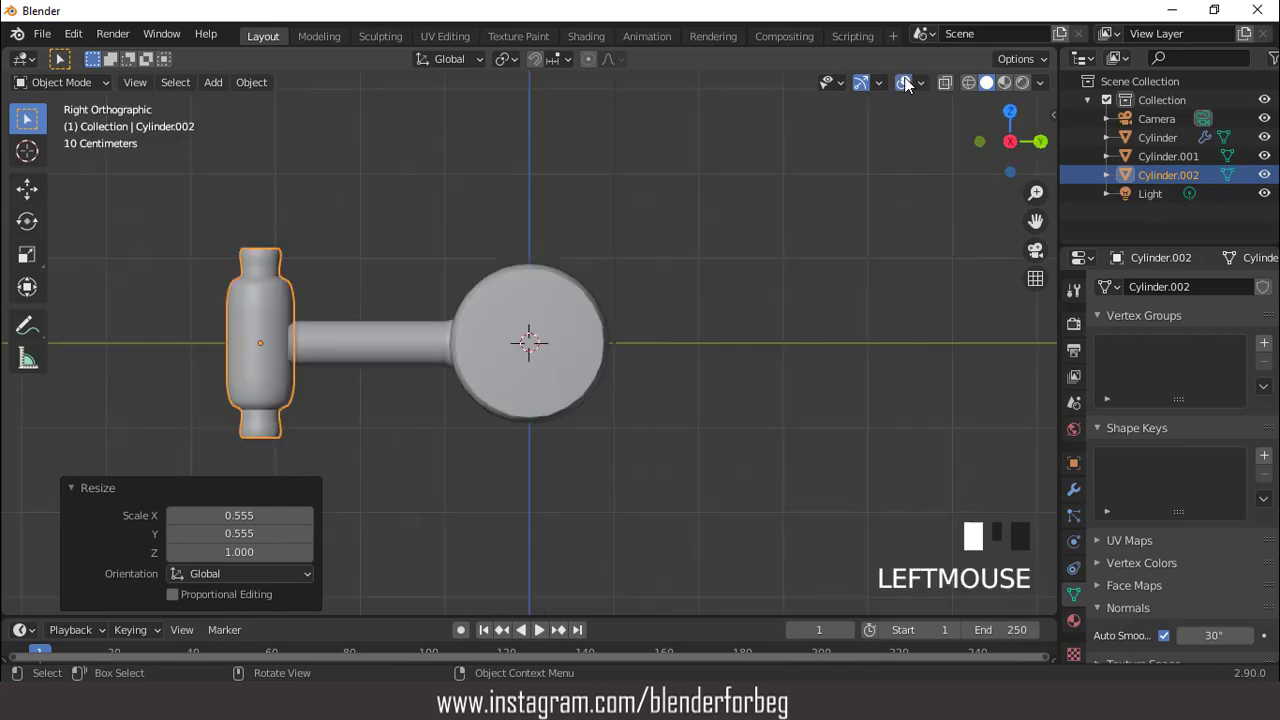
scroll(430, 268, up, 1)
scroll(429, 261, up, 1)
key(g)
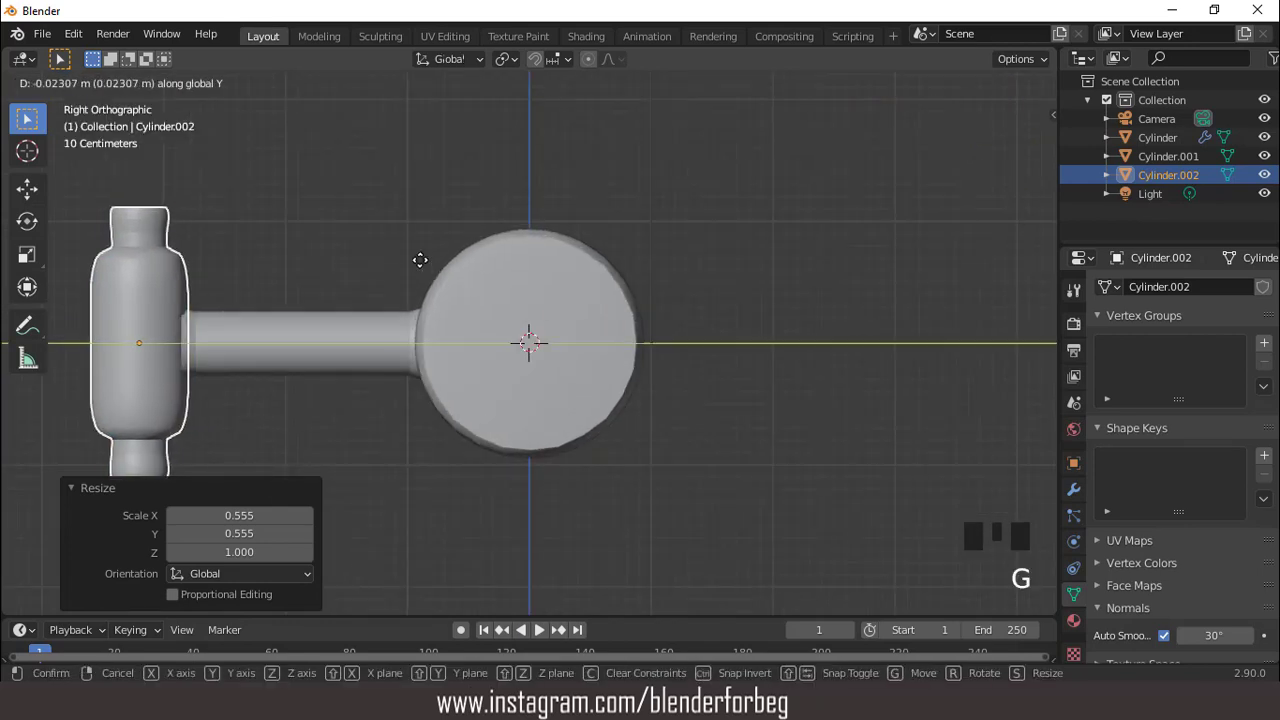
click(423, 262)
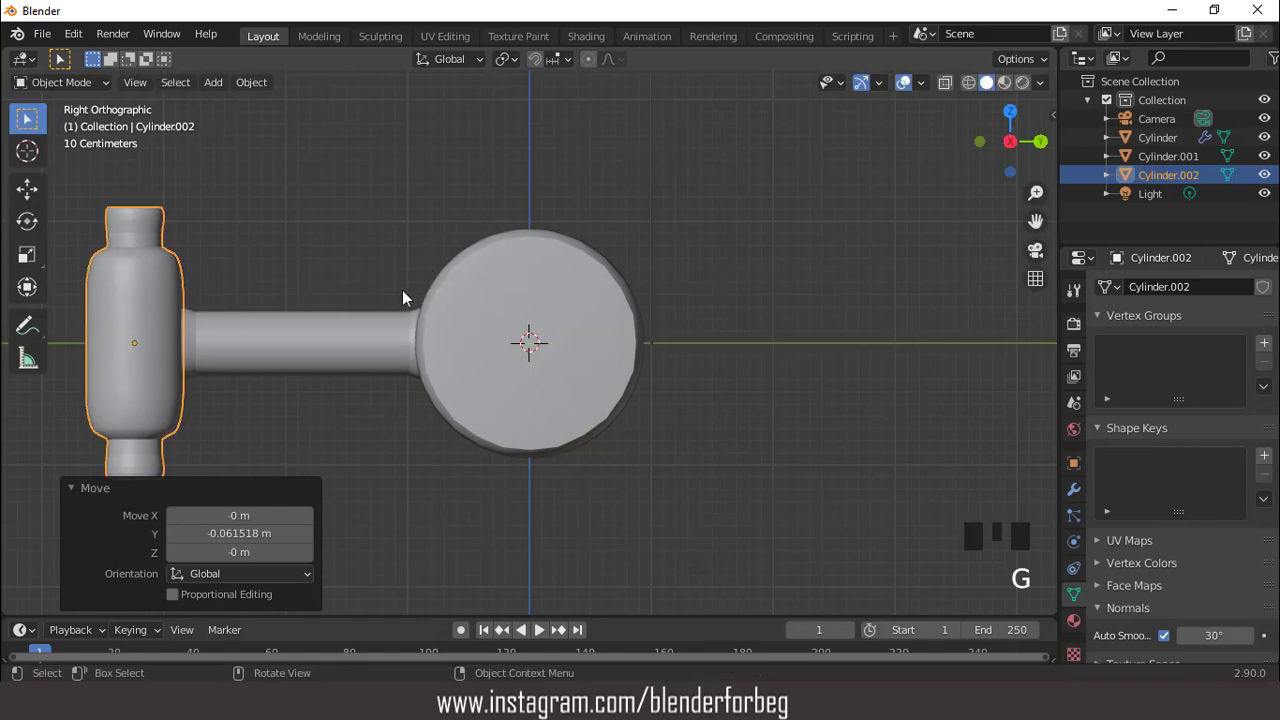
Move the large cylinder body about 0.0608 m along Y, away from the handle.
middle_drag(403, 292, 554, 330)
scroll(554, 330, up, 2)
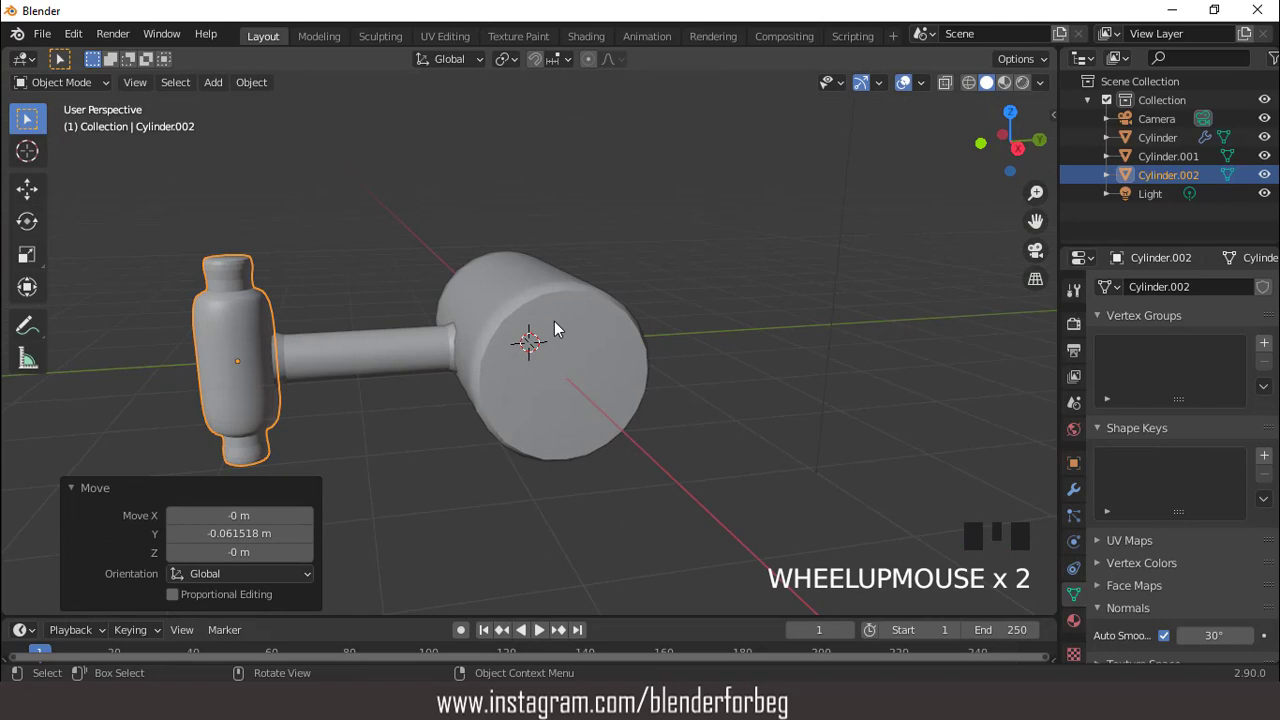
key(KP_3)
scroll(554, 321, up, 3)
middle_drag(569, 321, 578, 320)
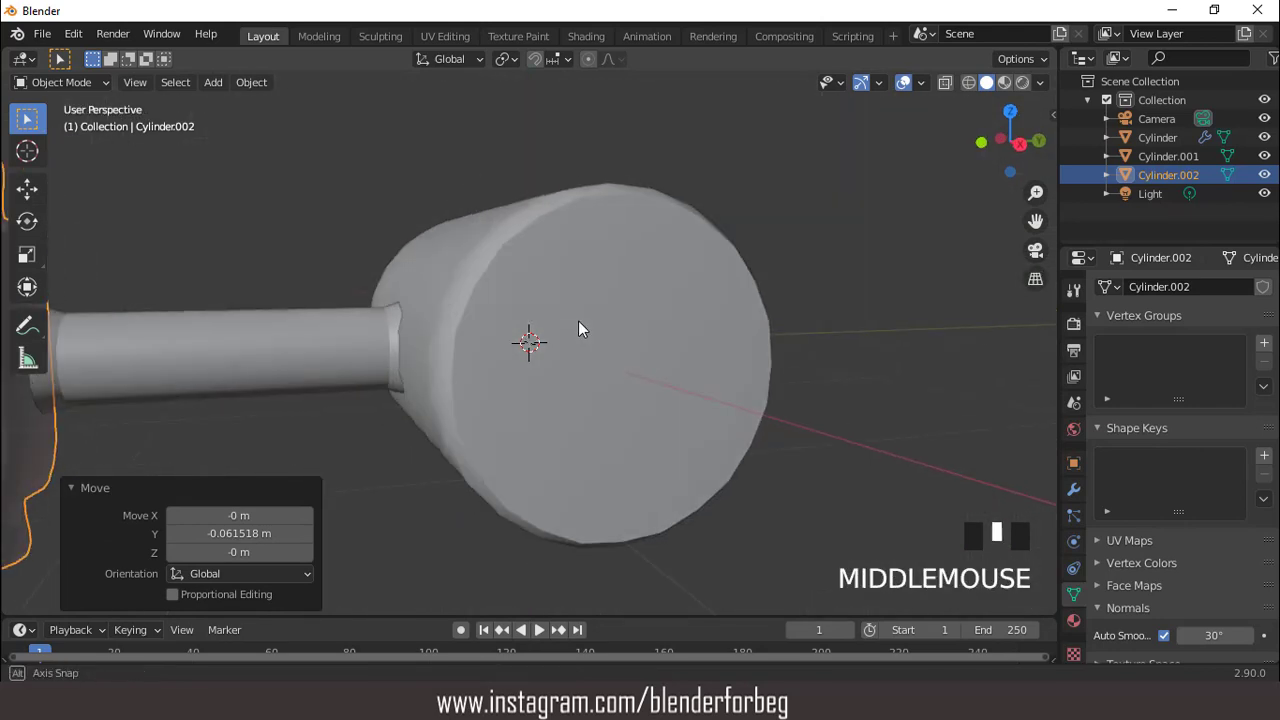
click(578, 320)
key(g)
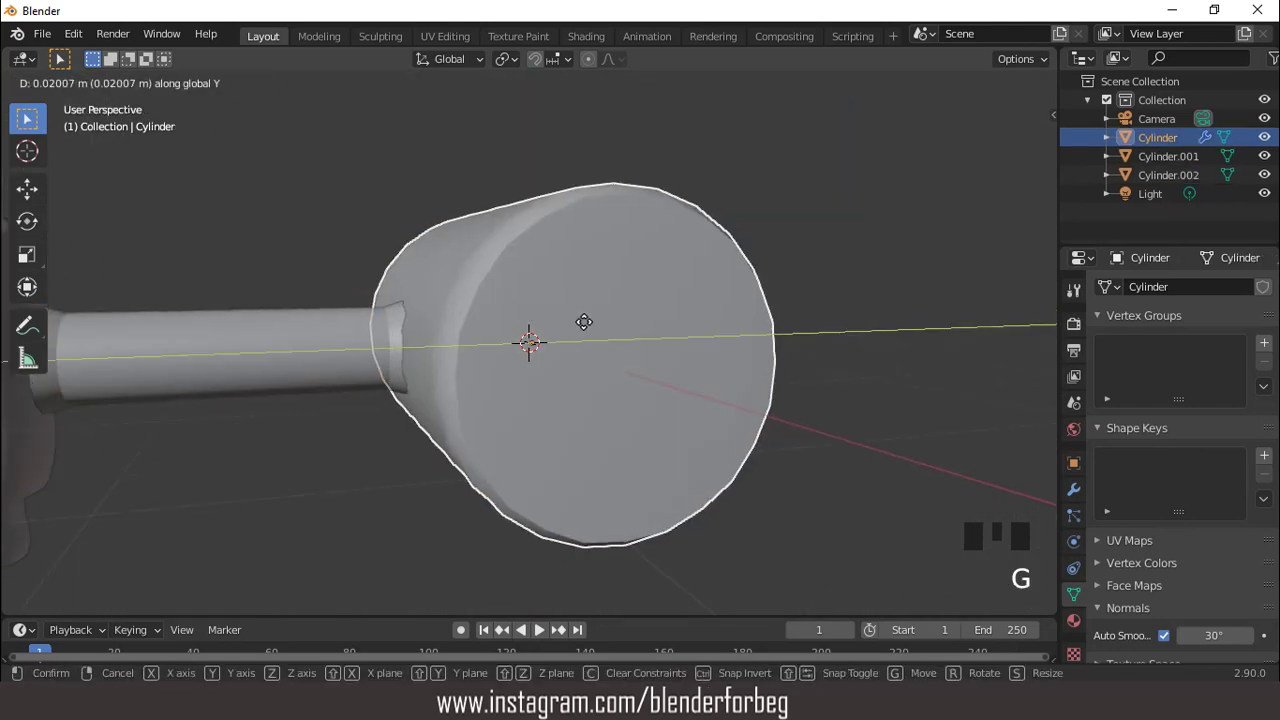
click(587, 322)
Move the grip about 0.0542 m along Y back toward the handle and deselect it.
scroll(587, 322, down, 3)
middle_drag(587, 322, 778, 353)
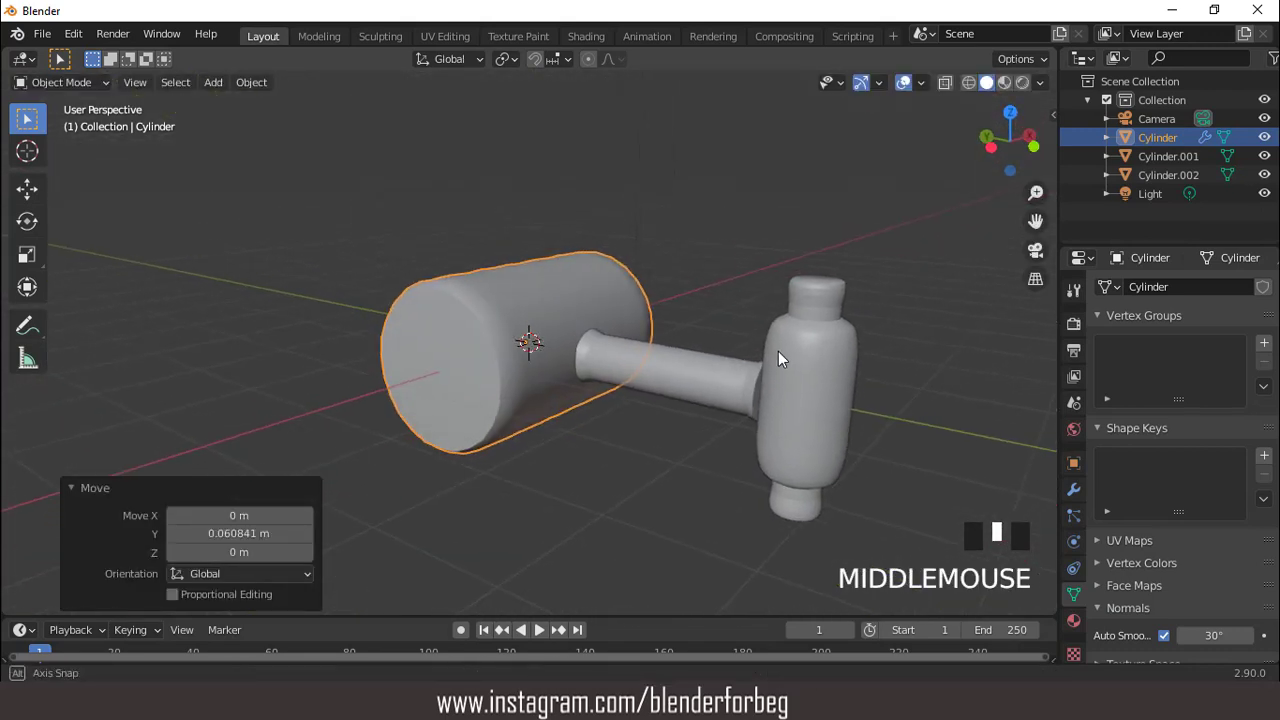
click(794, 385)
key(g)
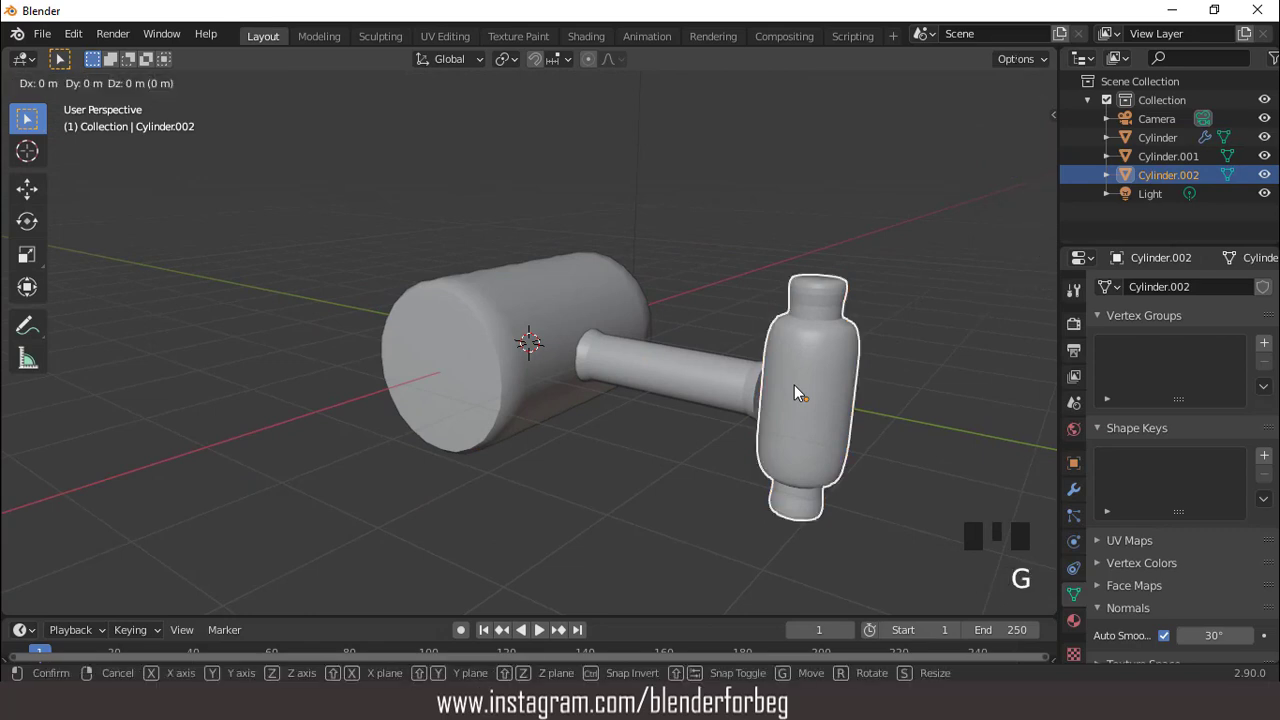
key(y)
click(788, 381)
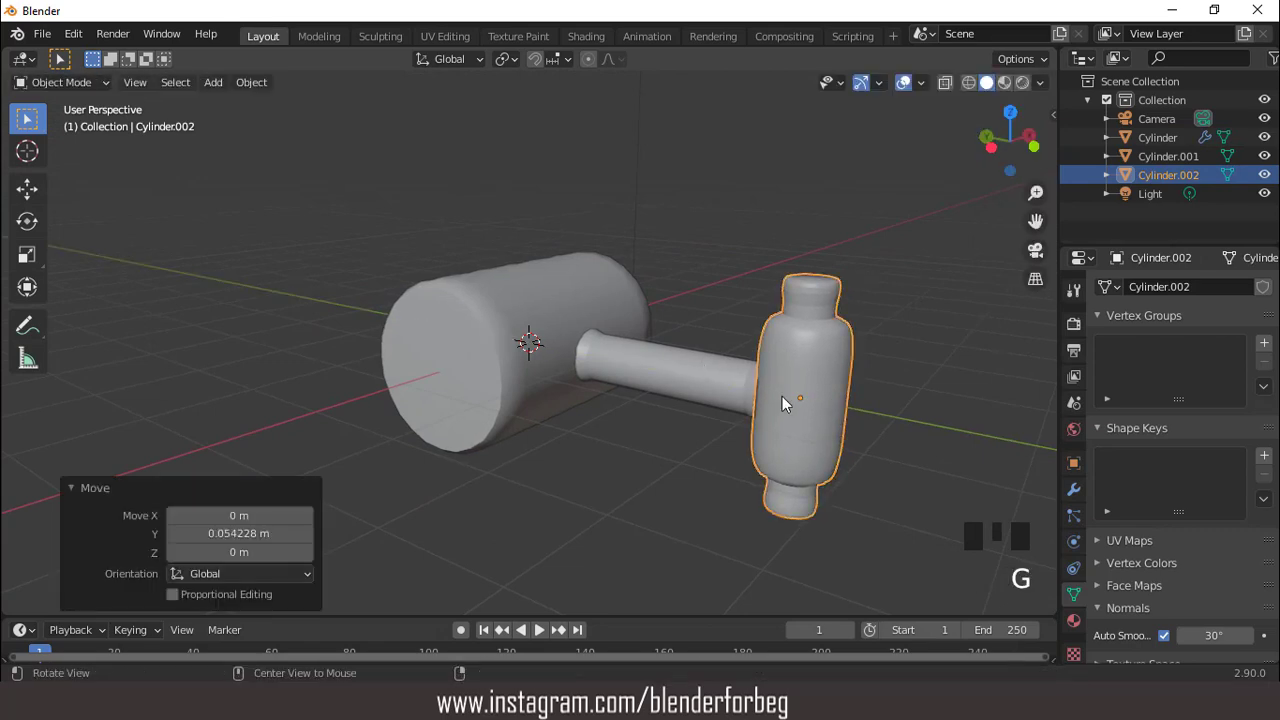
middle_drag(782, 396, 899, 86)
click(892, 300)
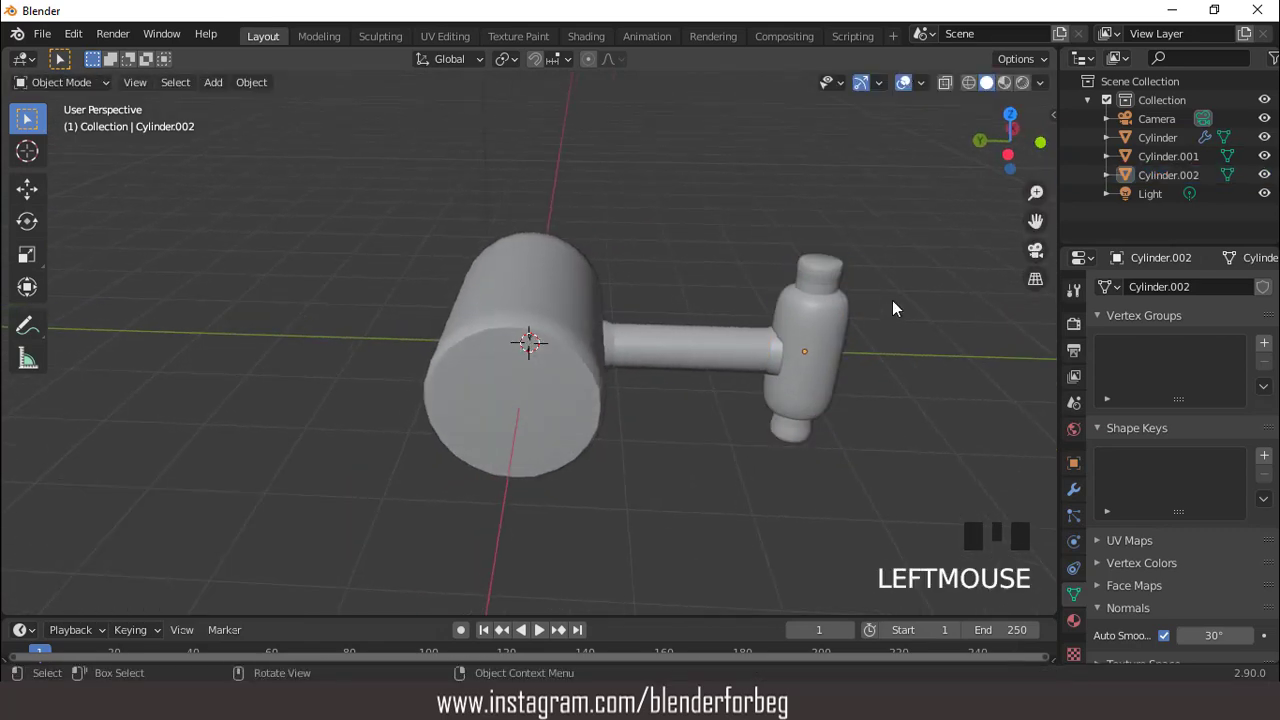
Add a mesh circle with 40 vertices at the world origin.
middle_drag(892, 300, 537, 342)
scroll(560, 347, down, 3)
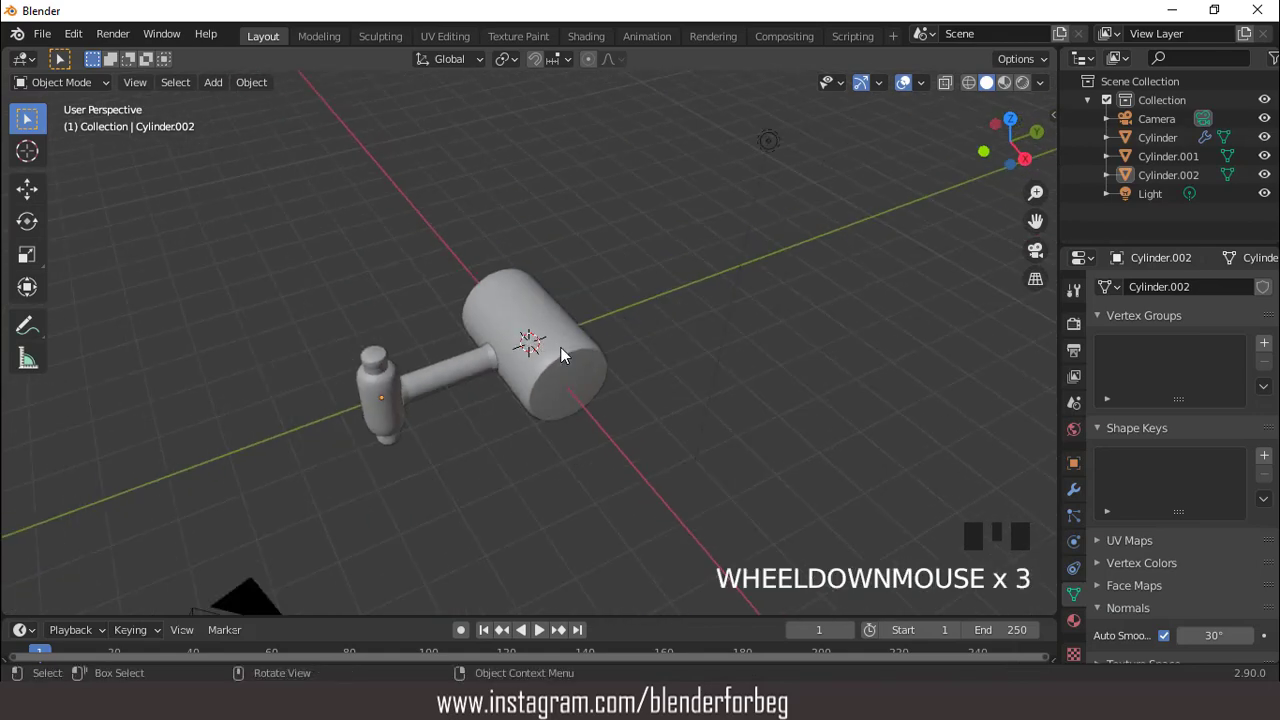
key(KP_1)
middle_drag(572, 340, 483, 370)
key(KP_7)
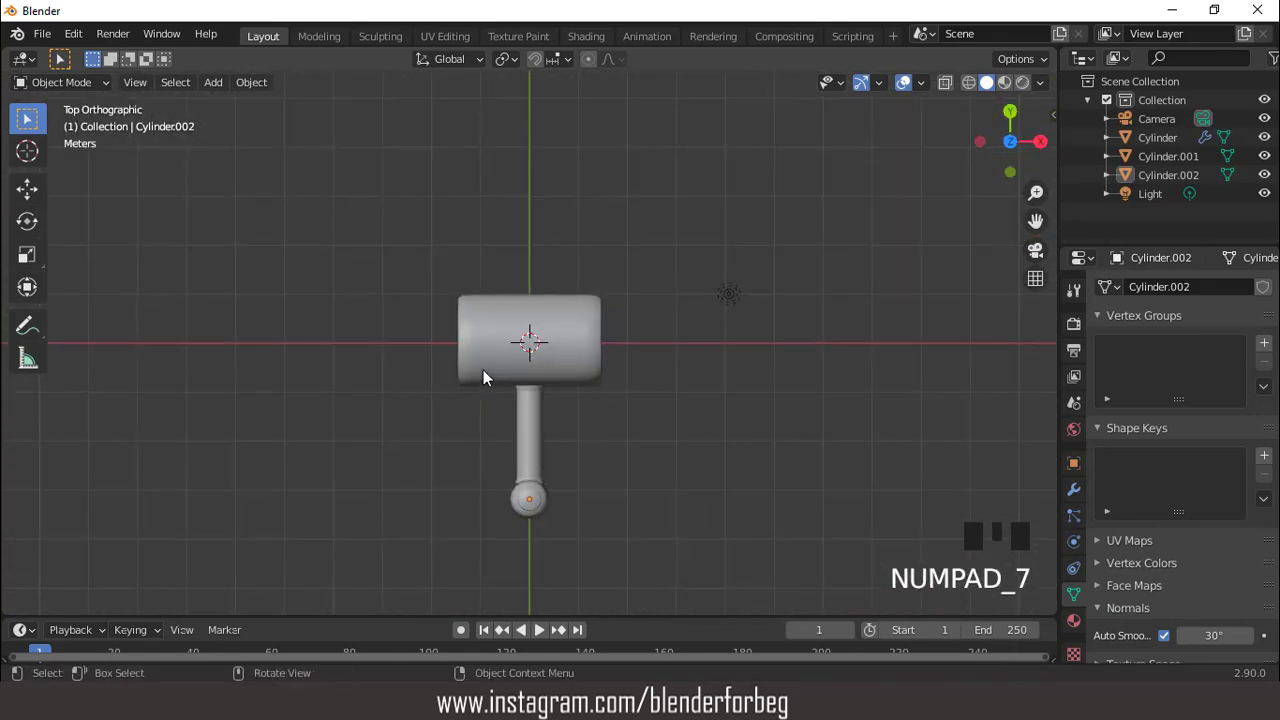
click(218, 86)
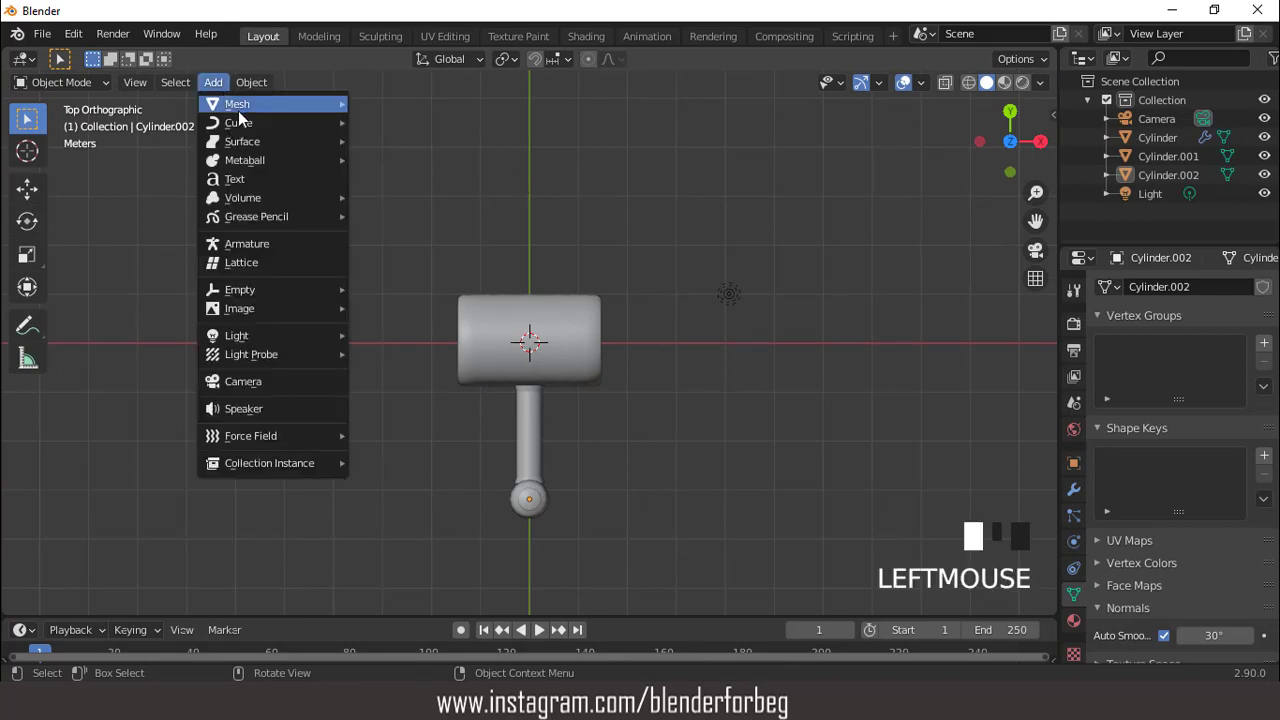
mouse_move(238, 111)
click(401, 140)
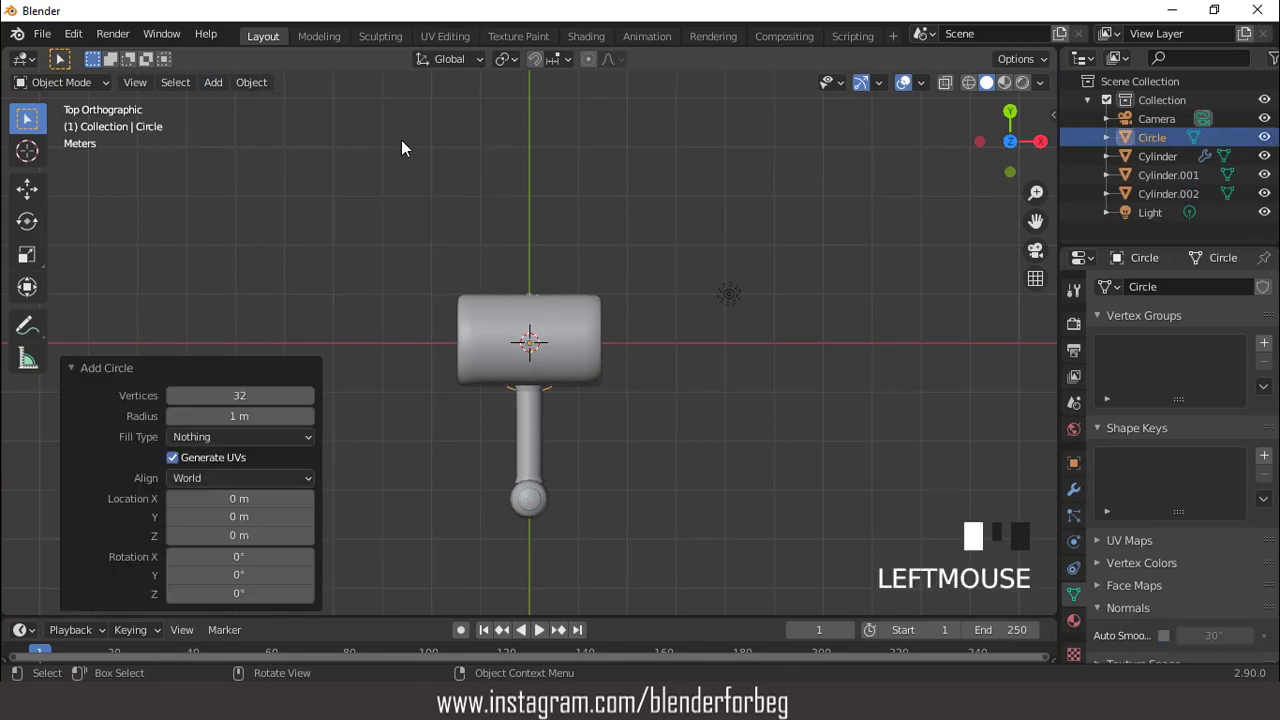
double_click(257, 395)
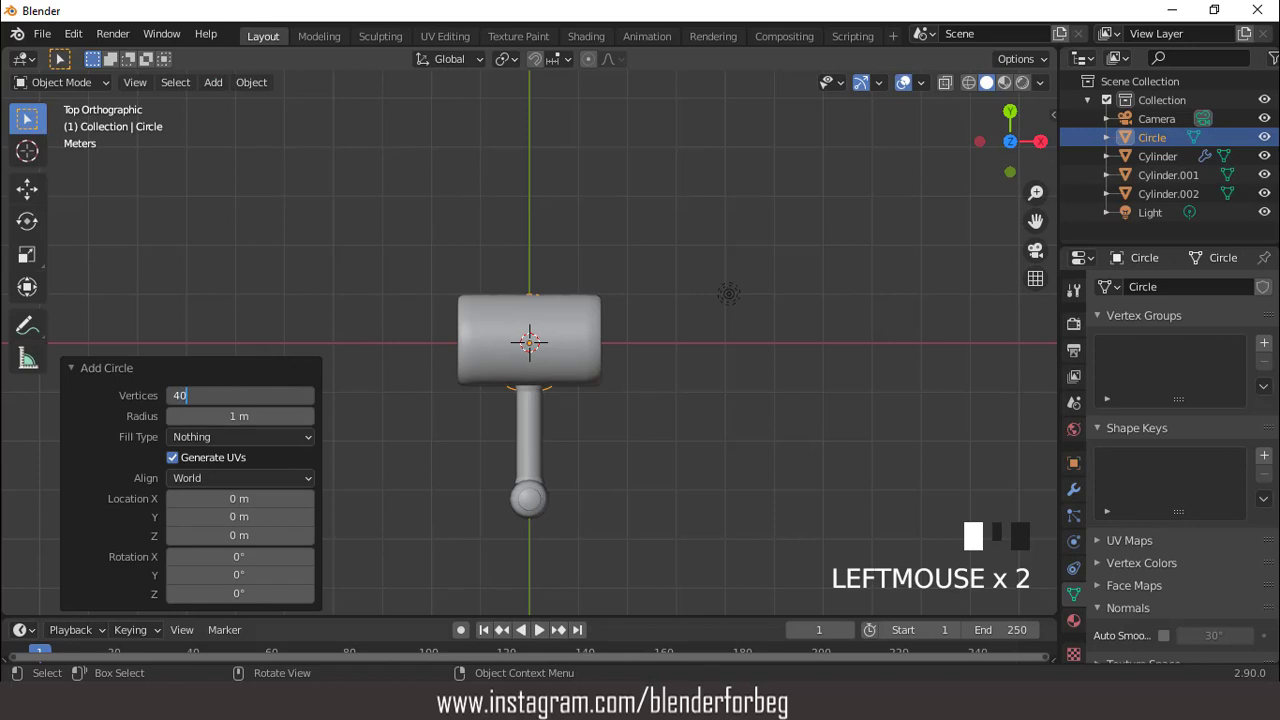
key(Return)
scroll(575, 323, up, 3)
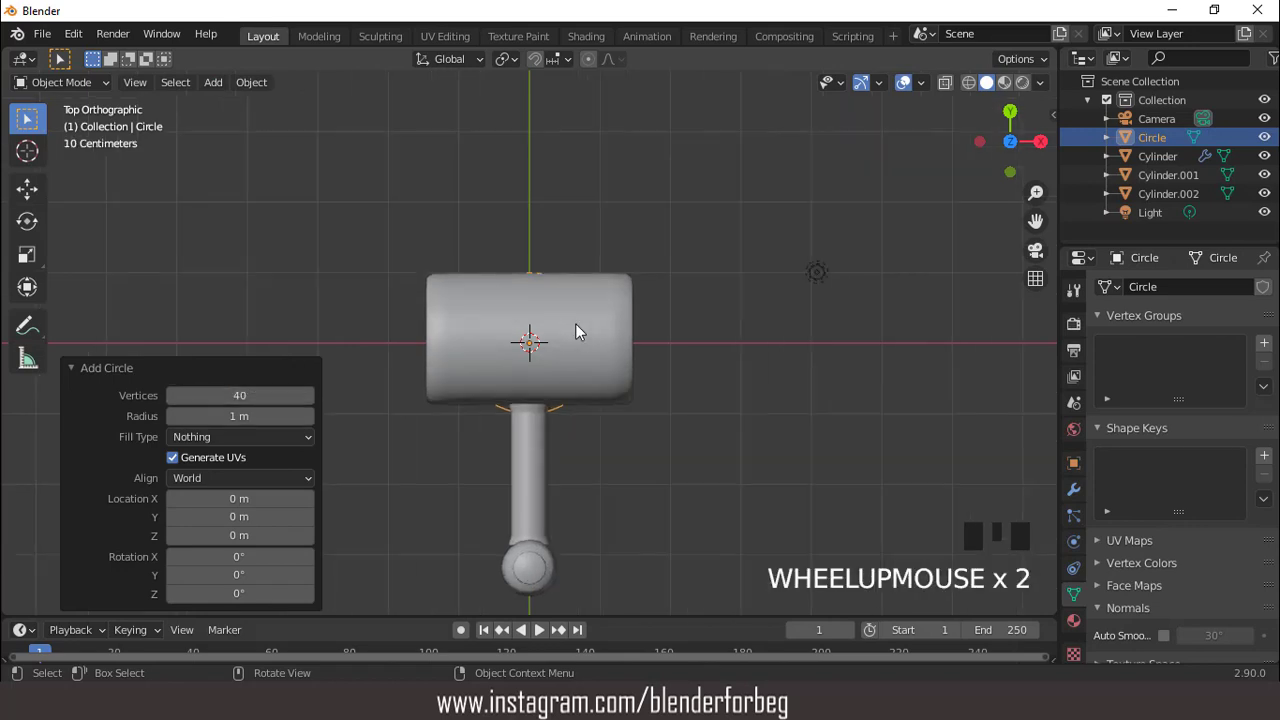
Isolate the circle and fill its outline with a single face in Edit Mode.
key(KP_Divide)
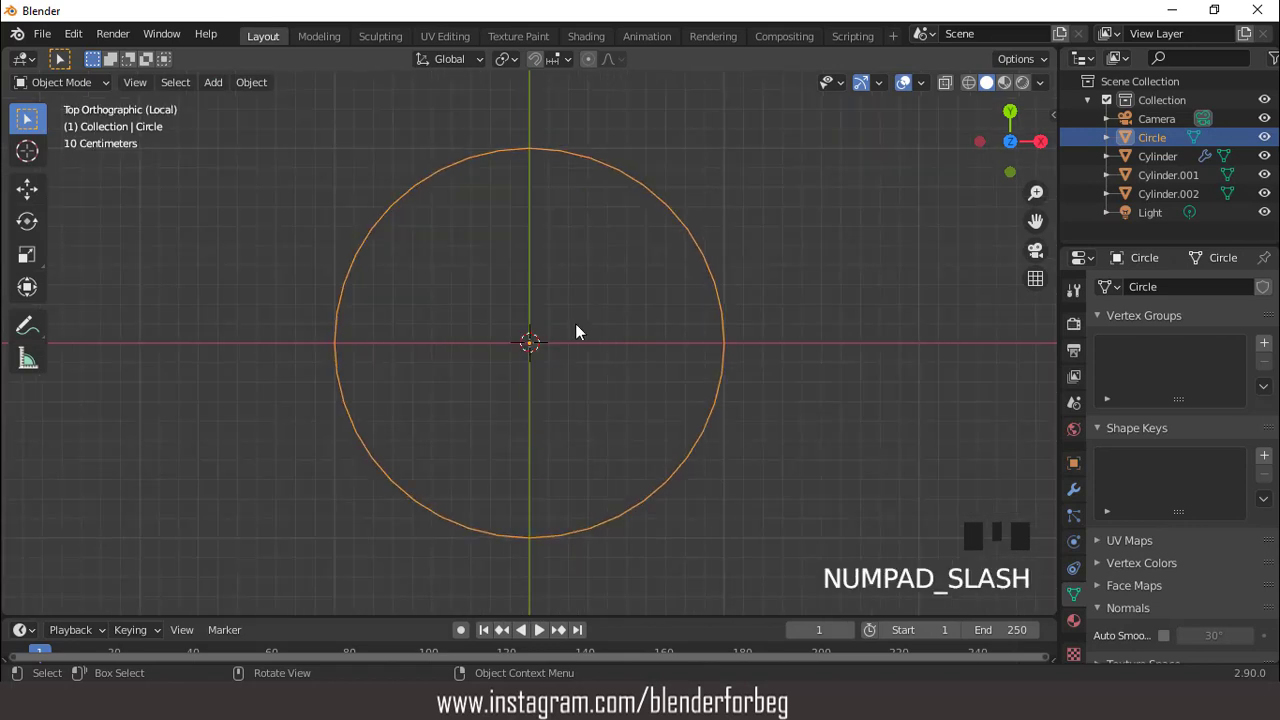
key(Tab)
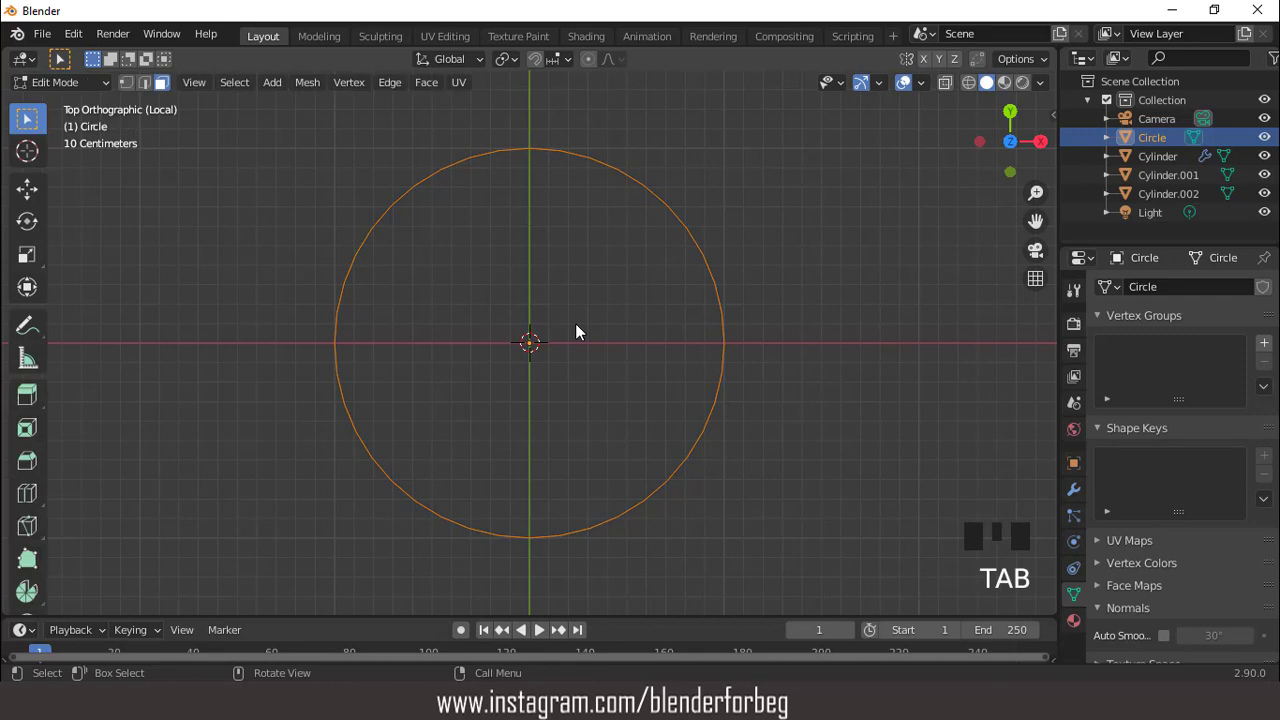
key(f)
key(i)
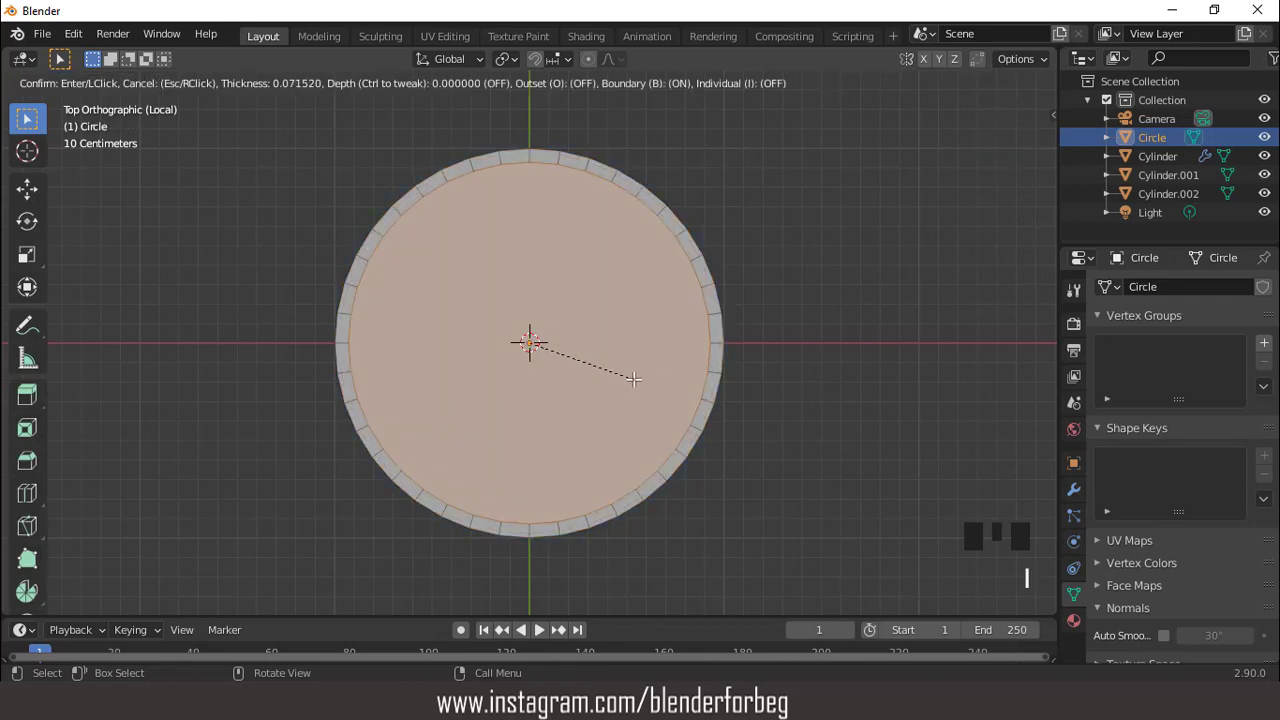
key(Escape)
middle_drag(674, 427, 634, 271)
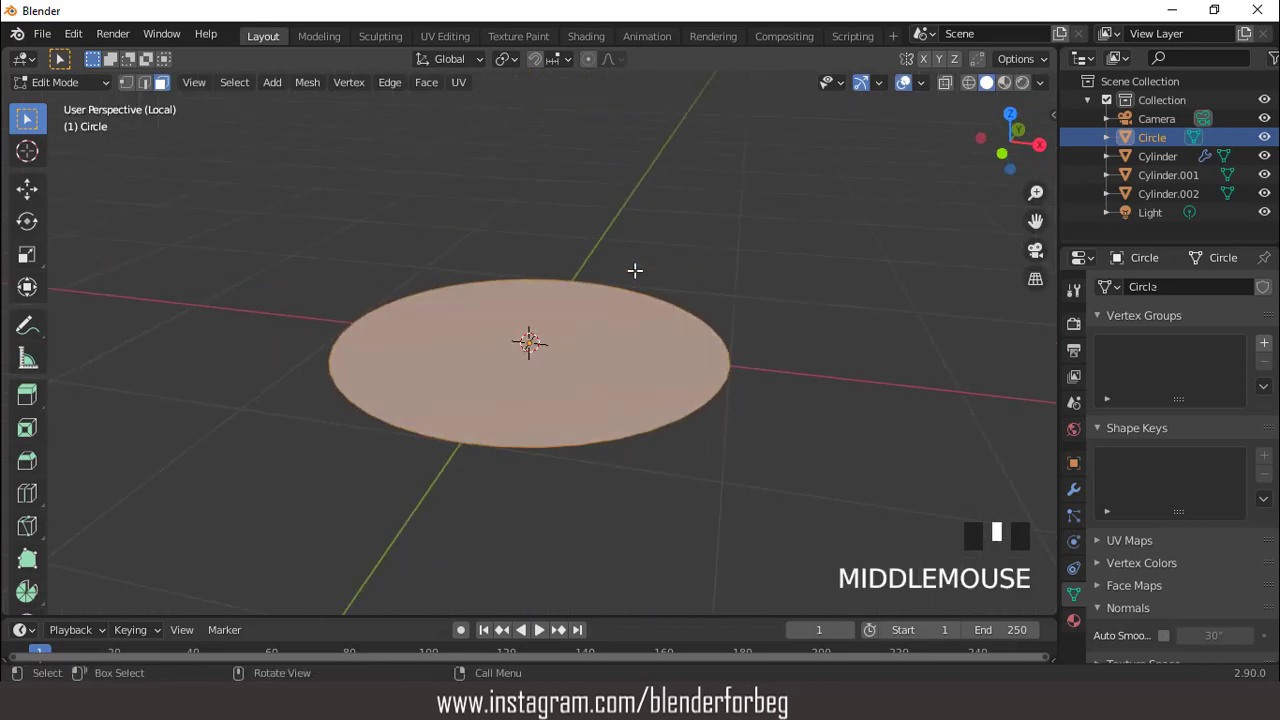
Extrude the circular face about 0.109 m upward along Z into a thin disc.
key(3)
key(e)
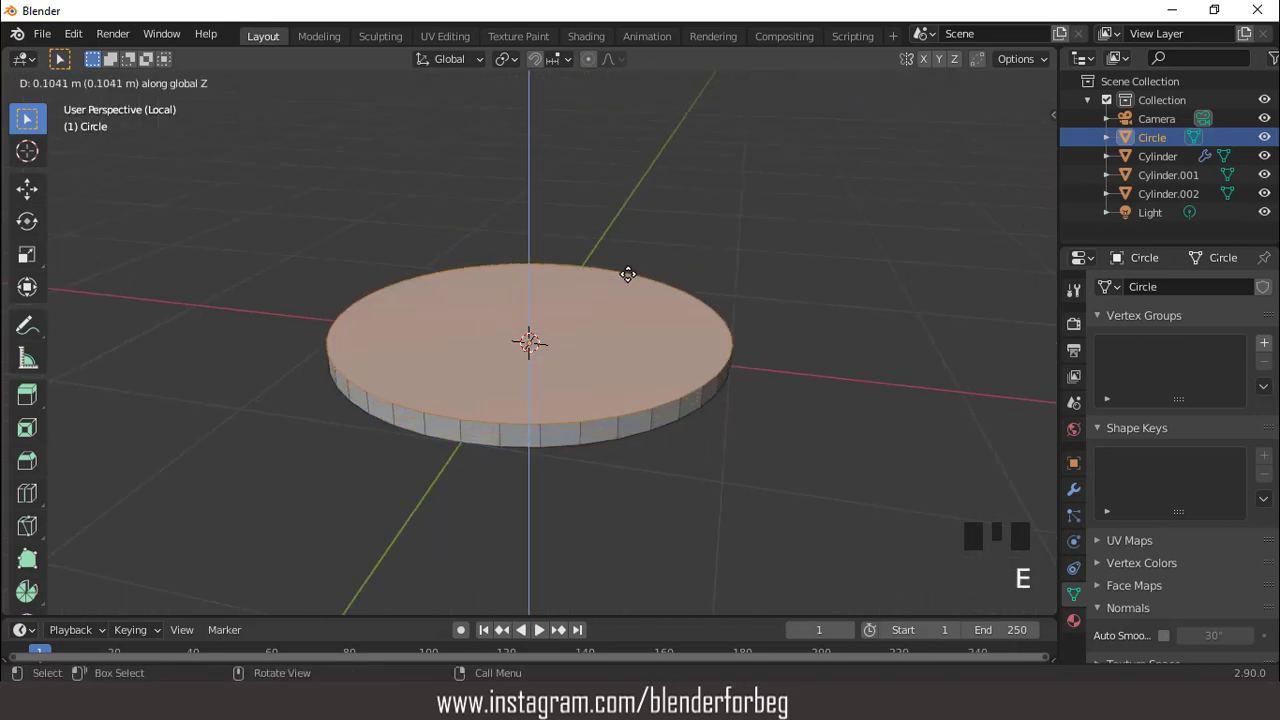
click(626, 266)
middle_drag(626, 266, 629, 371)
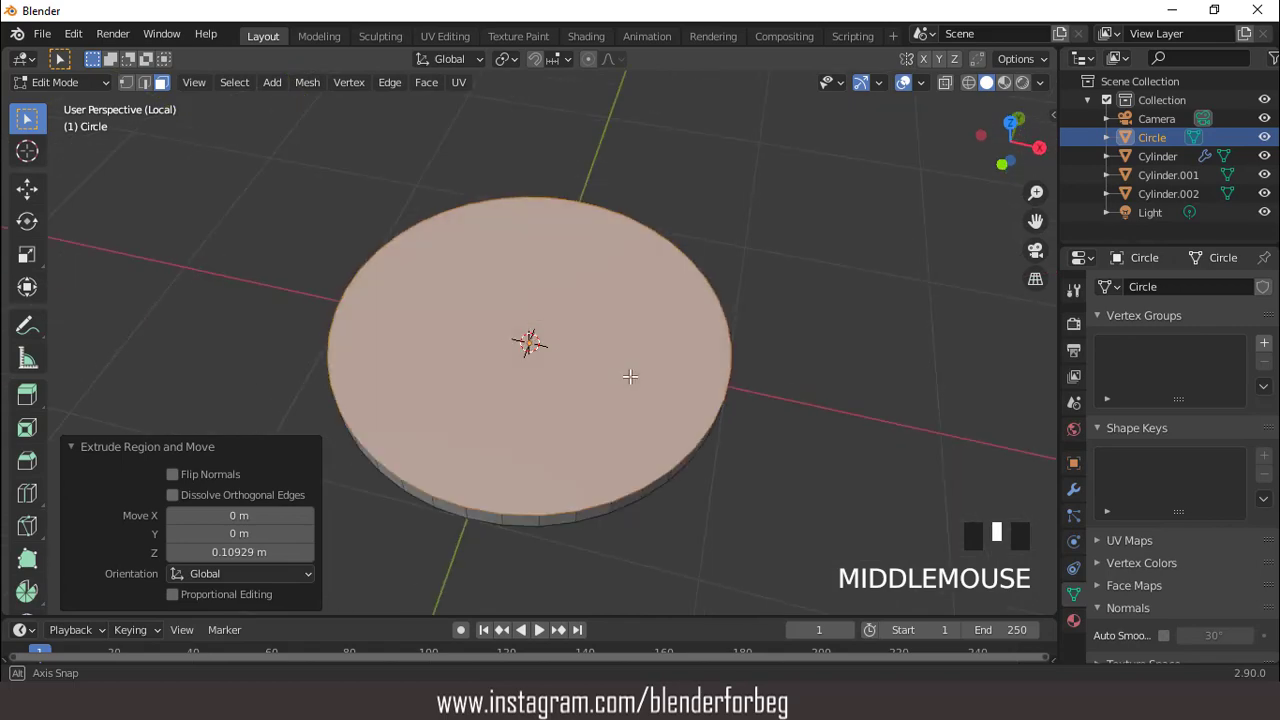
Inset the disc's top face slightly to form a narrow ring of faces along the rim.
key(KP_7)
key(i)
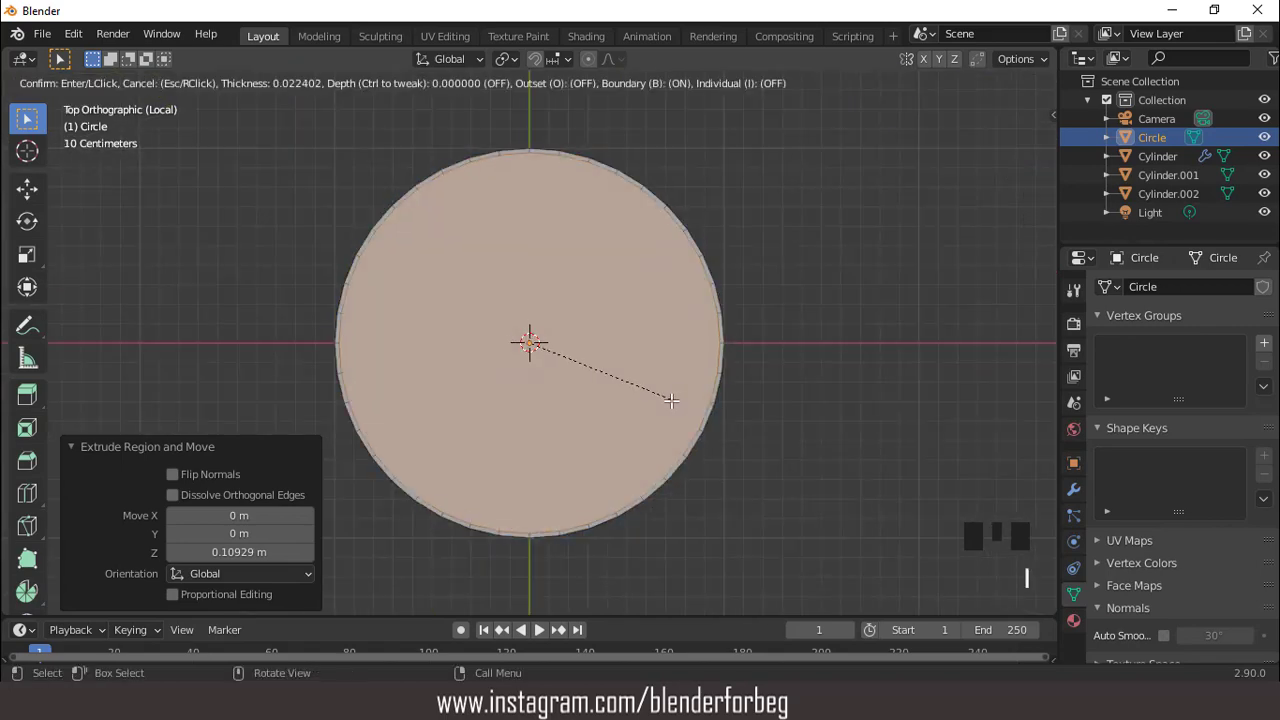
click(665, 397)
middle_drag(665, 397, 662, 354)
Select the ring of rim faces and apply Checker Deselect with 2 deselected and 2 selected.
triple_click(717, 326)
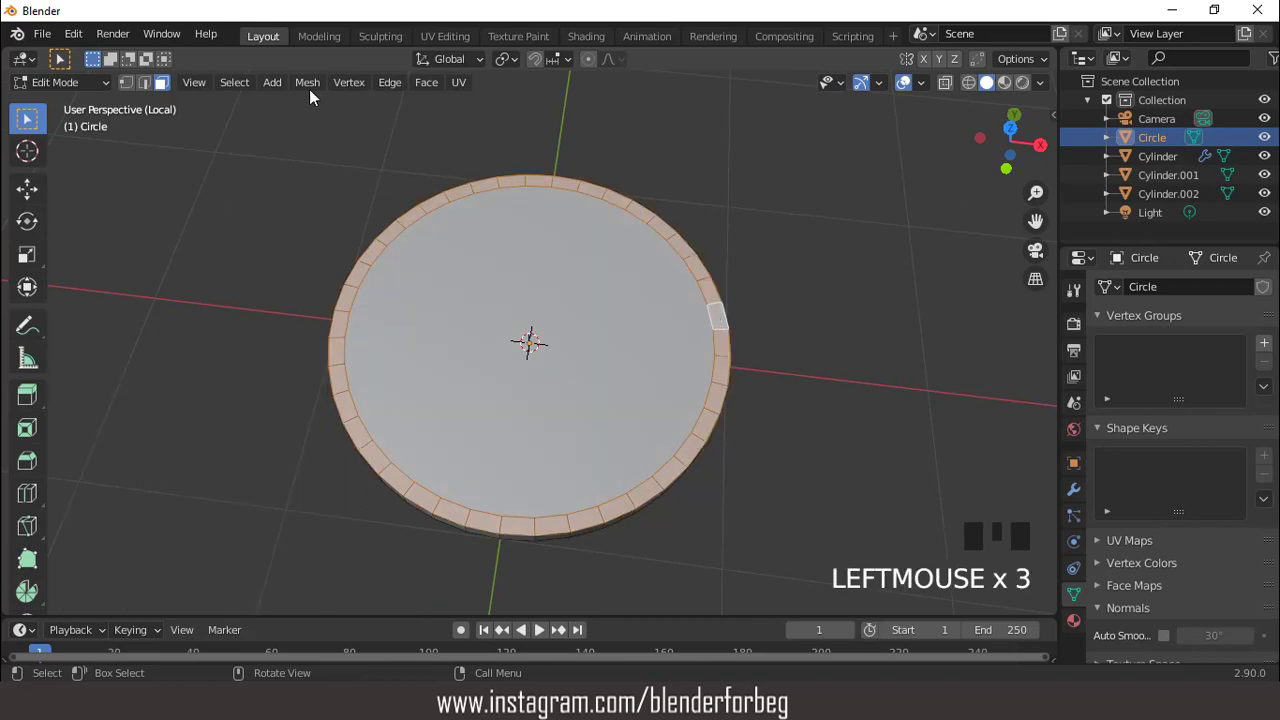
click(236, 83)
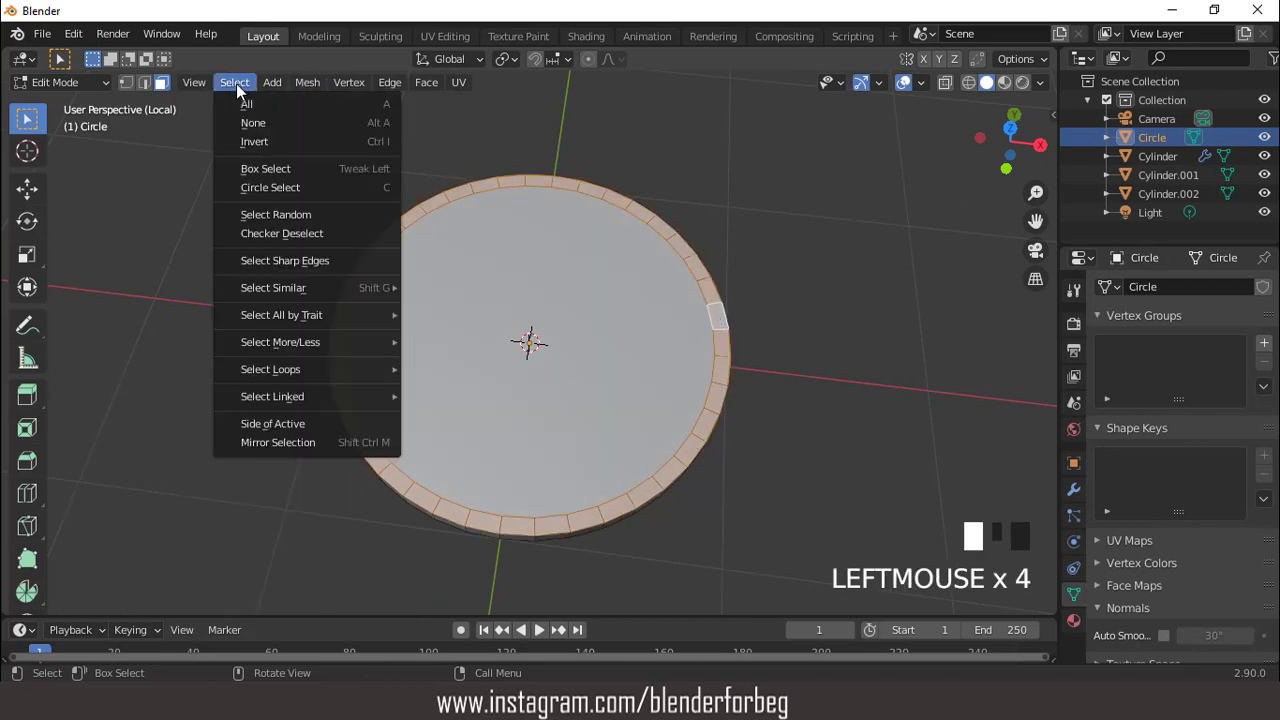
click(289, 232)
click(308, 553)
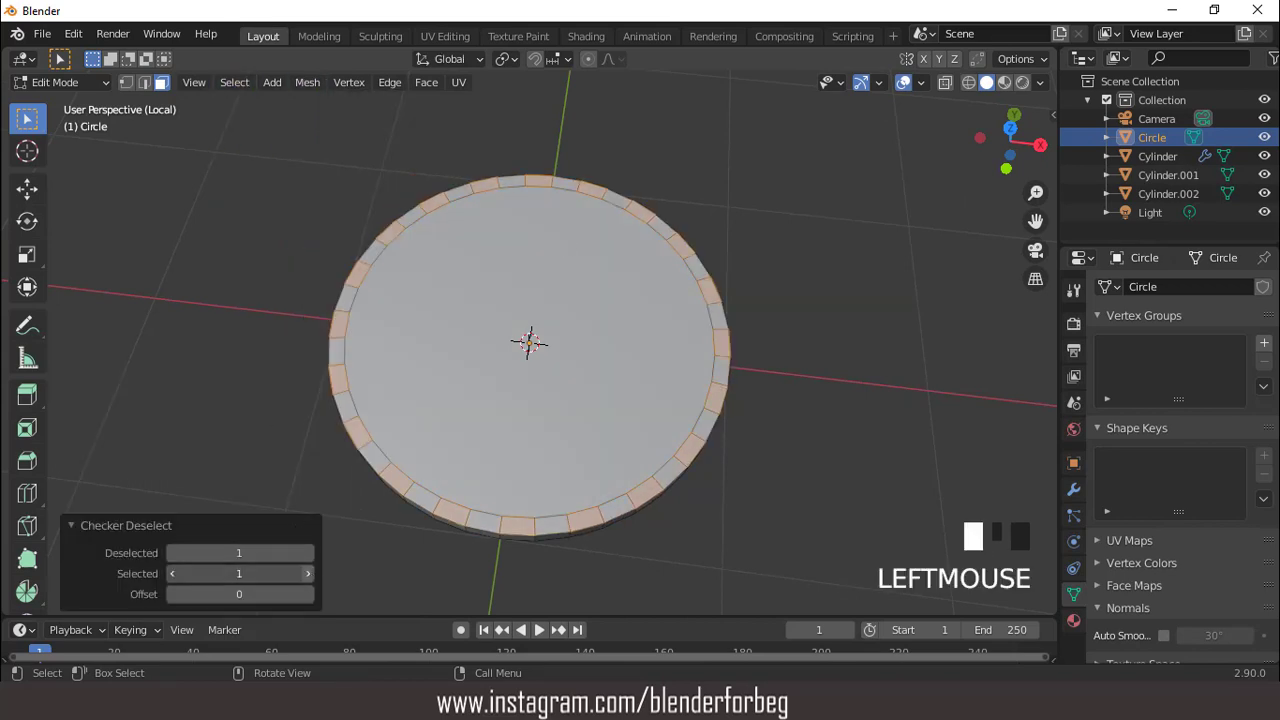
click(308, 573)
Correct the rim selection manually into ten evenly spaced face pairs separated by two-face gaps.
key(KP_7)
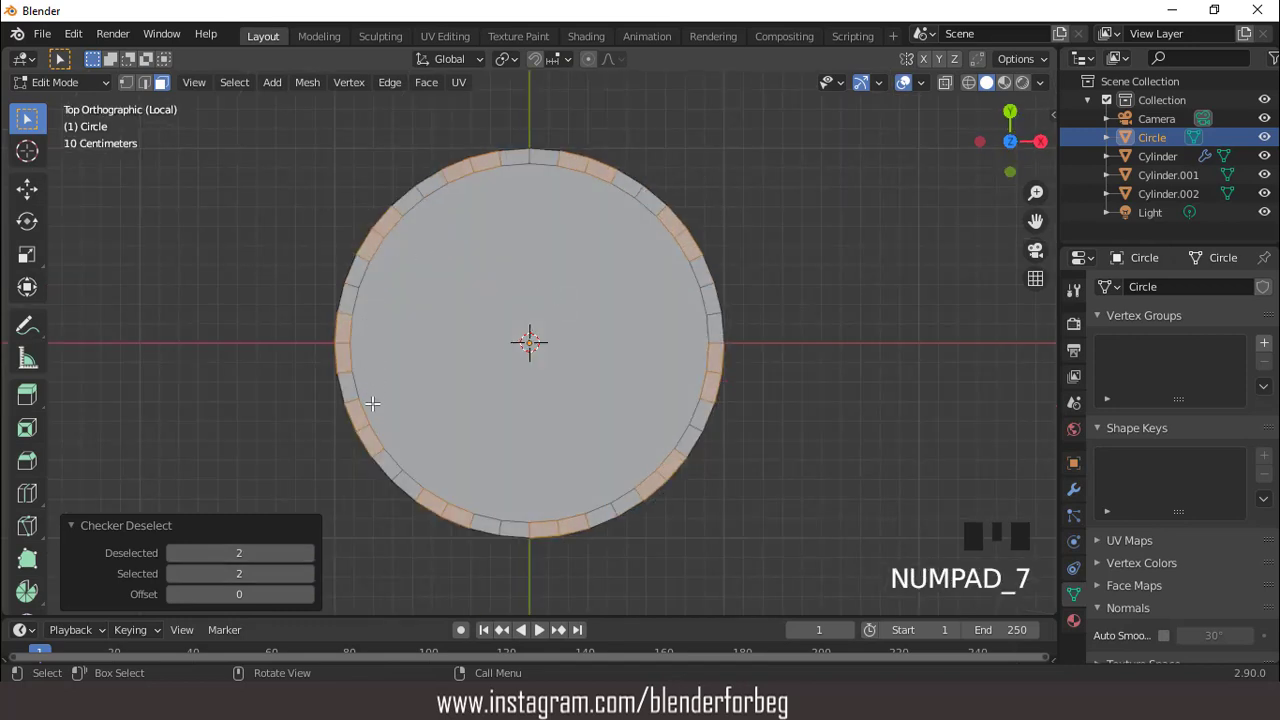
shift+click(366, 438)
shift+click(387, 465)
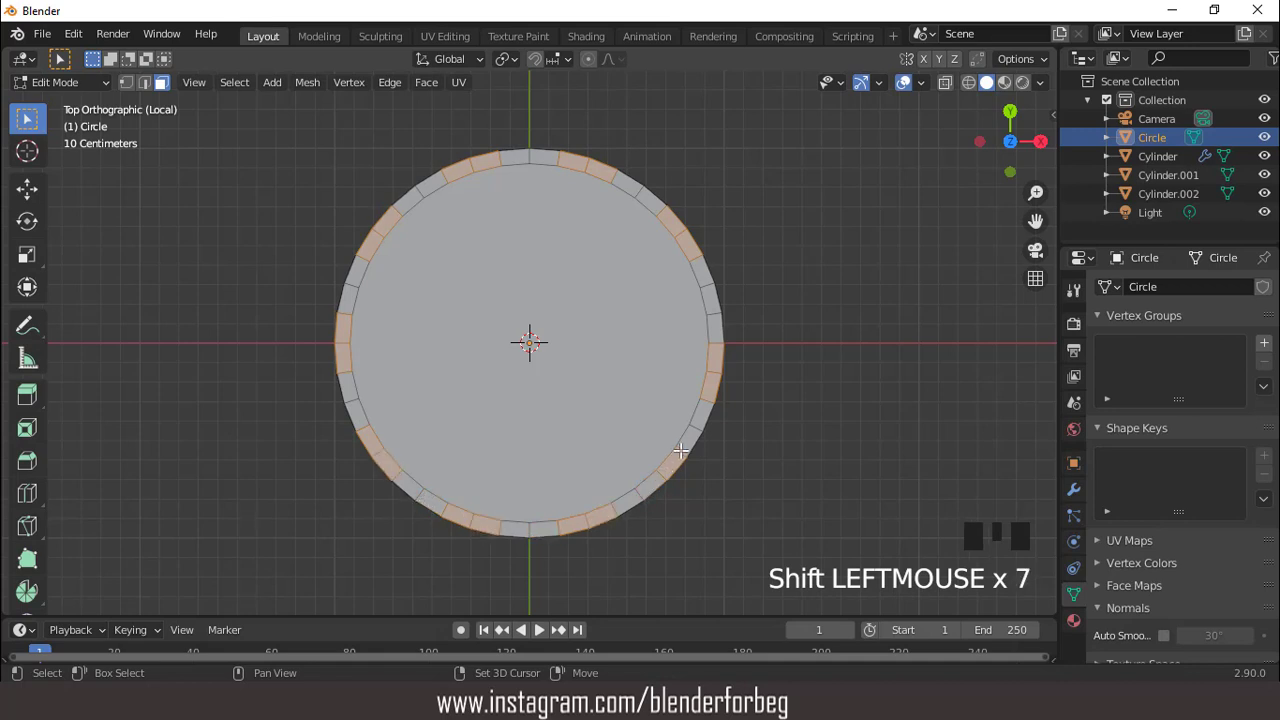
shift+click(716, 331)
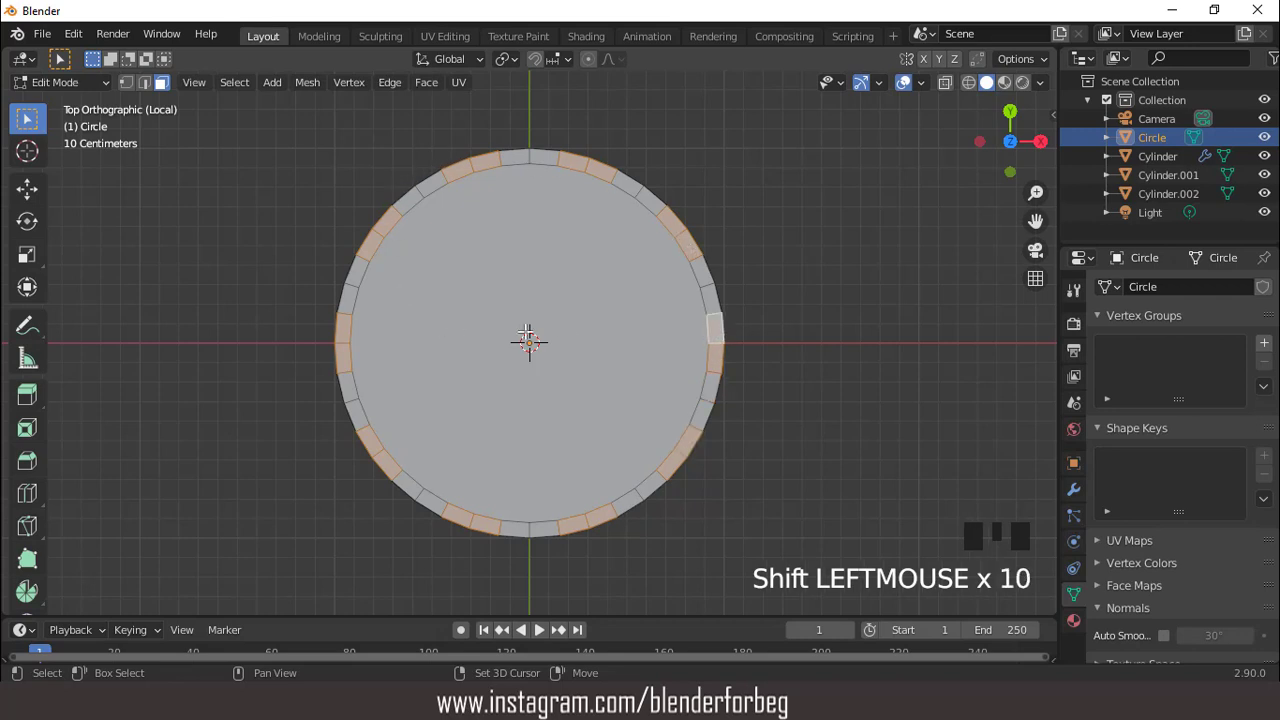
Inset the selected rim face pairs by about 0.019 m.
middle_drag(684, 412, 712, 414)
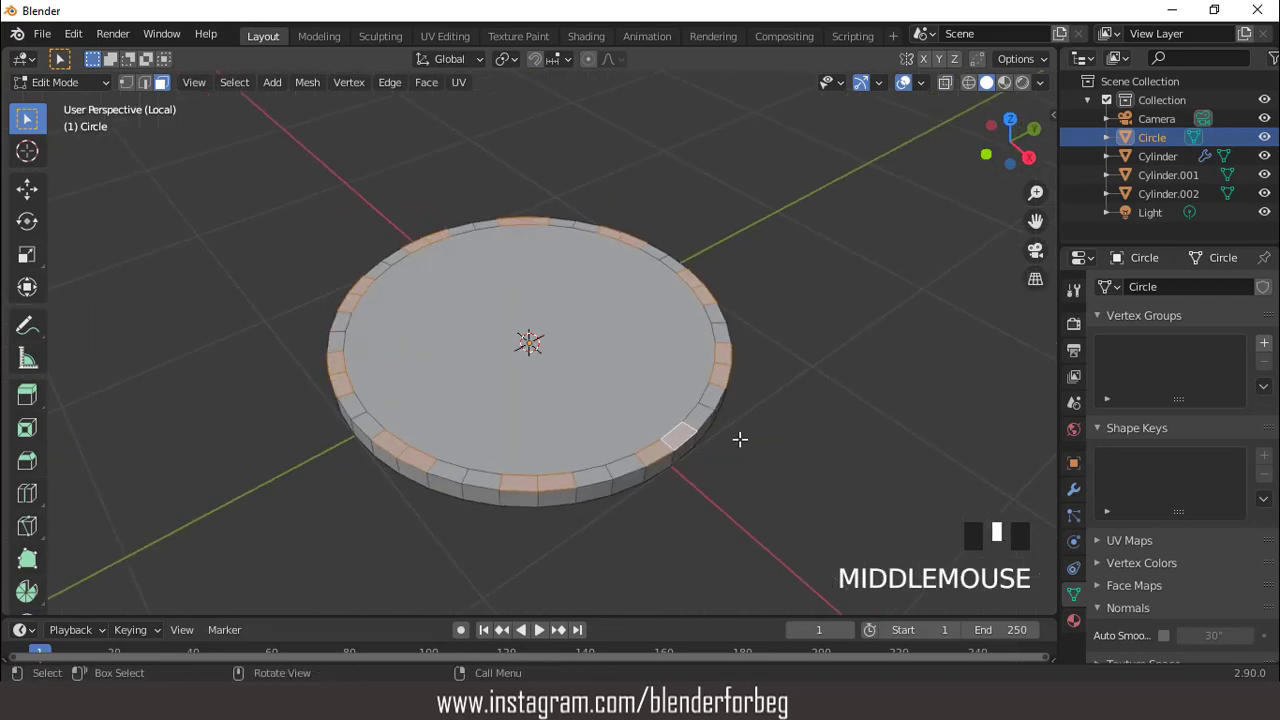
key(i)
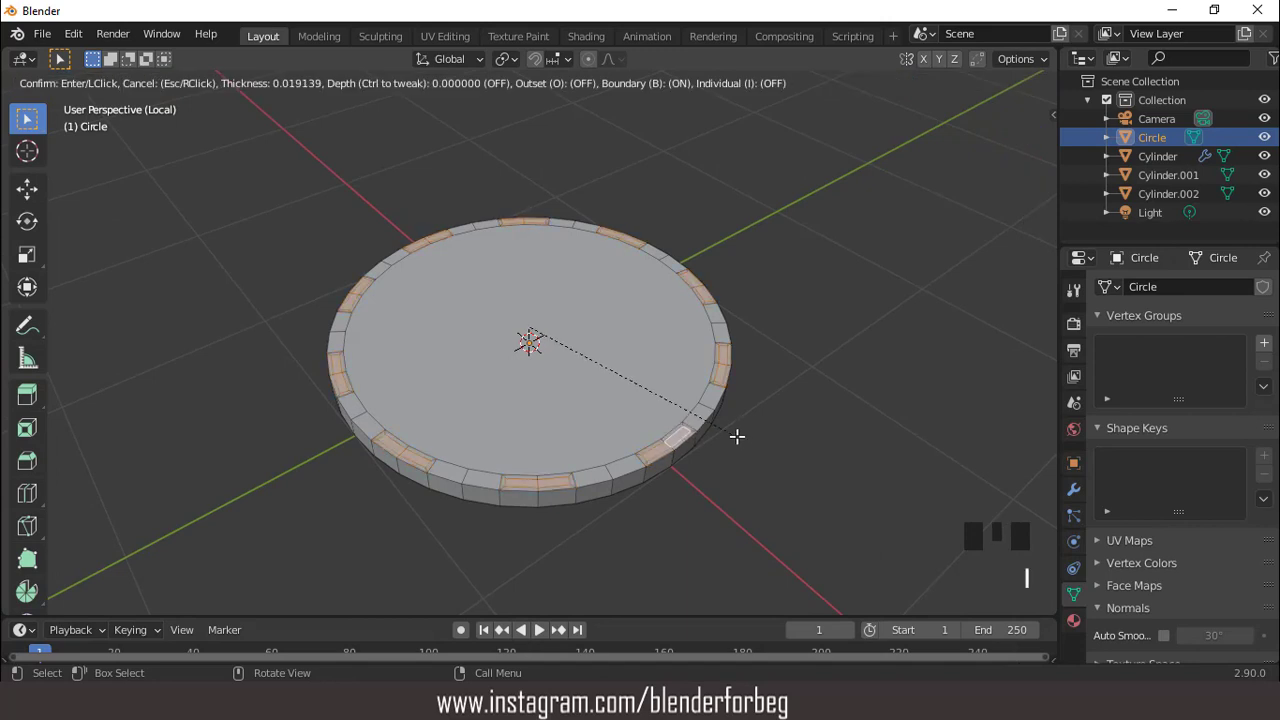
click(737, 436)
Extrude the inset rim faces about 0.178 m upward into battlement-like blocks and return to Object Mode.
key(KP_1)
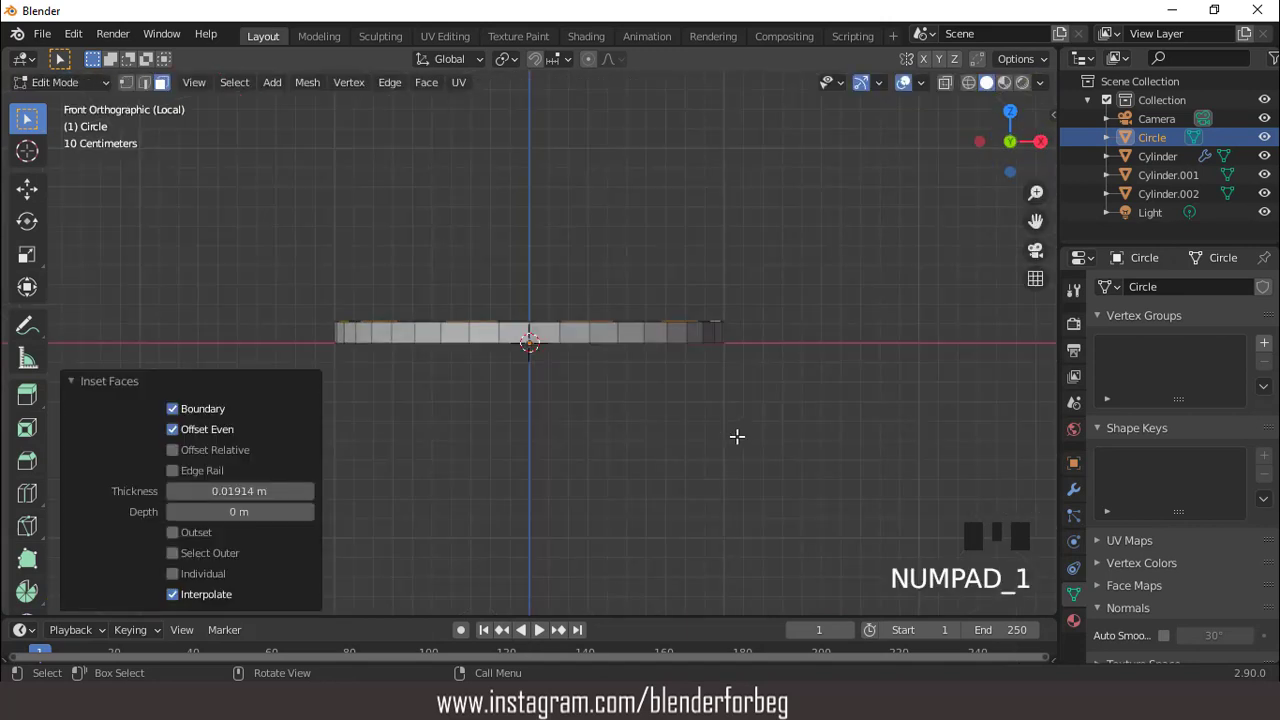
key(e)
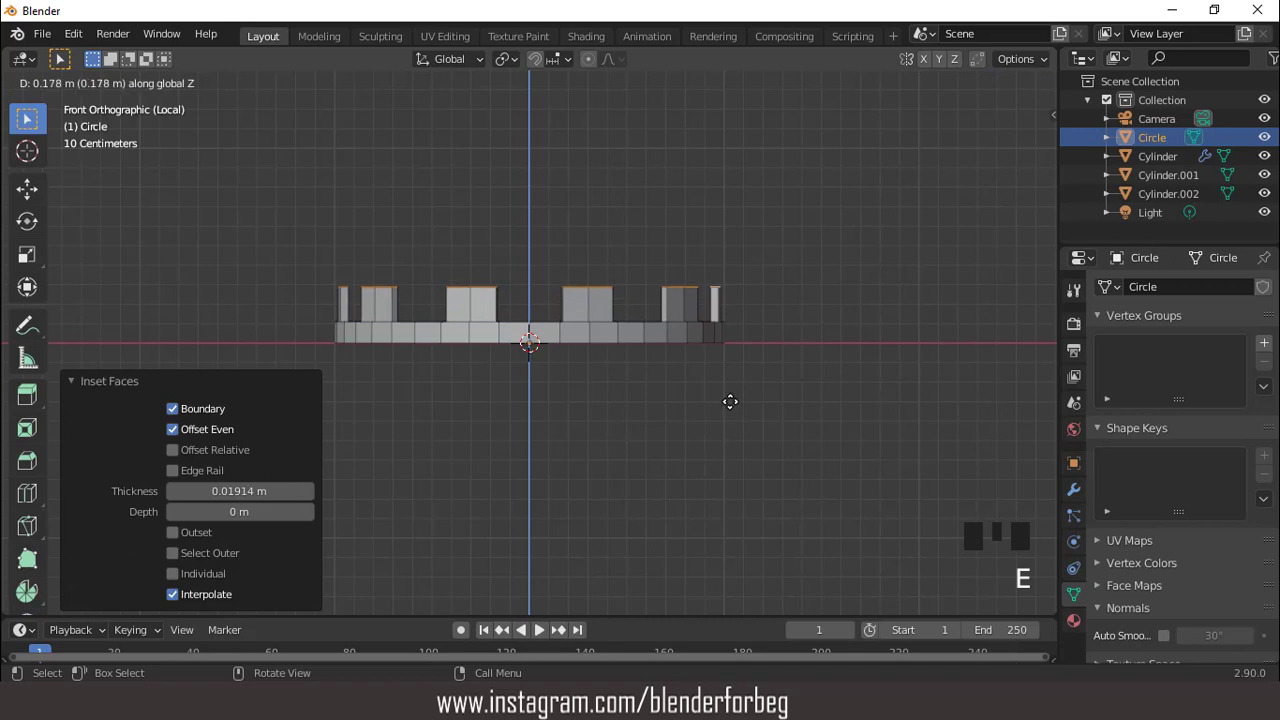
click(730, 402)
middle_drag(689, 354, 734, 433)
key(Tab)
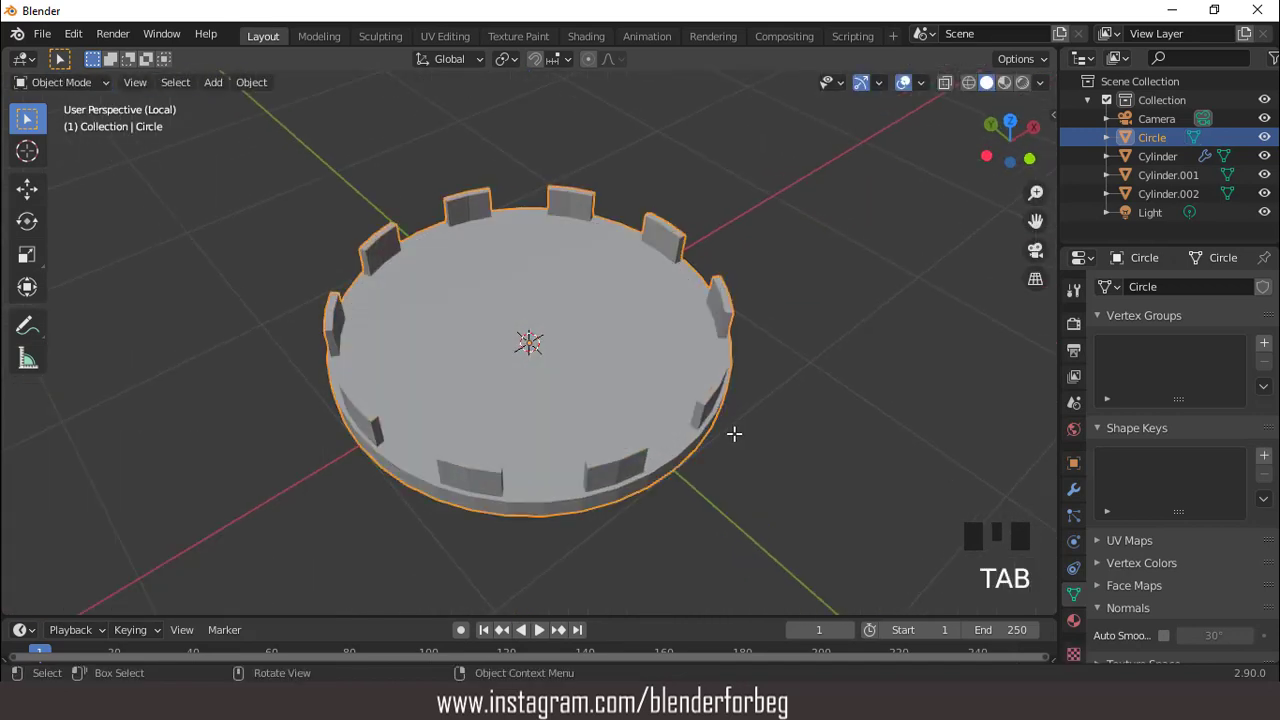
Bring the other parts back into view and scale the disc uniformly to about 2.329.
key(KP_Divide)
scroll(734, 433, down, 2)
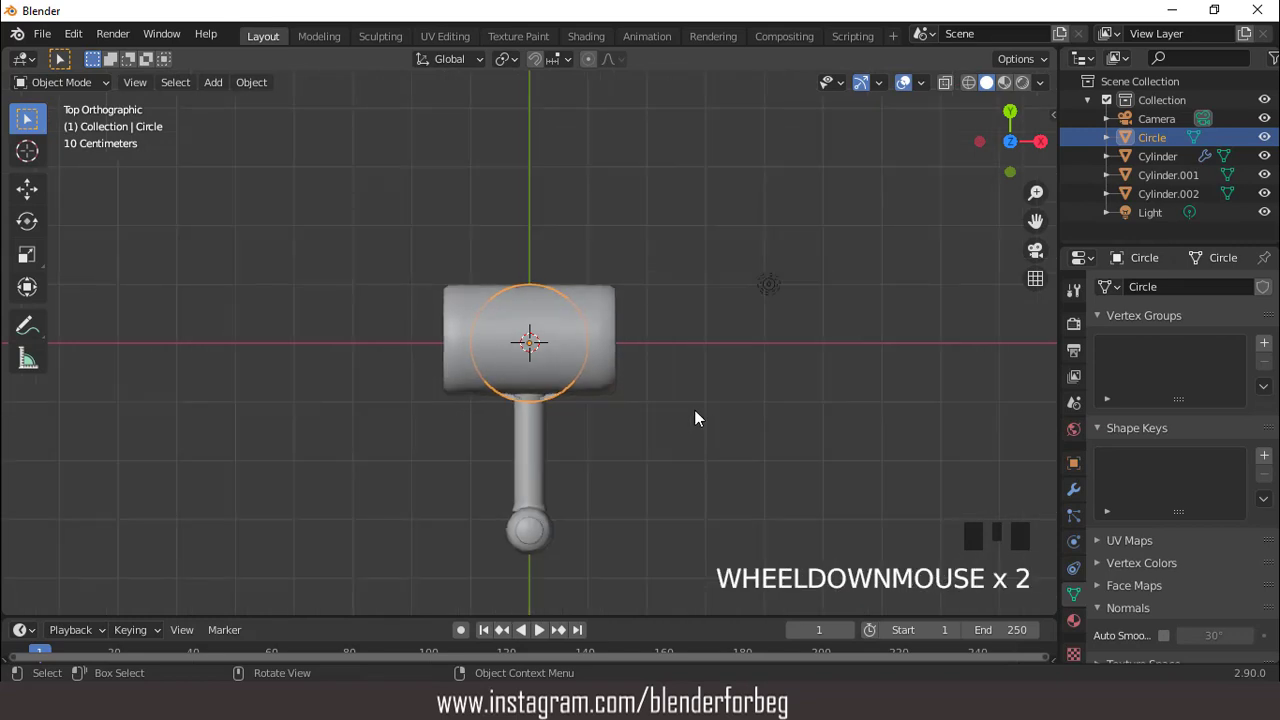
key(KP_1)
key(s)
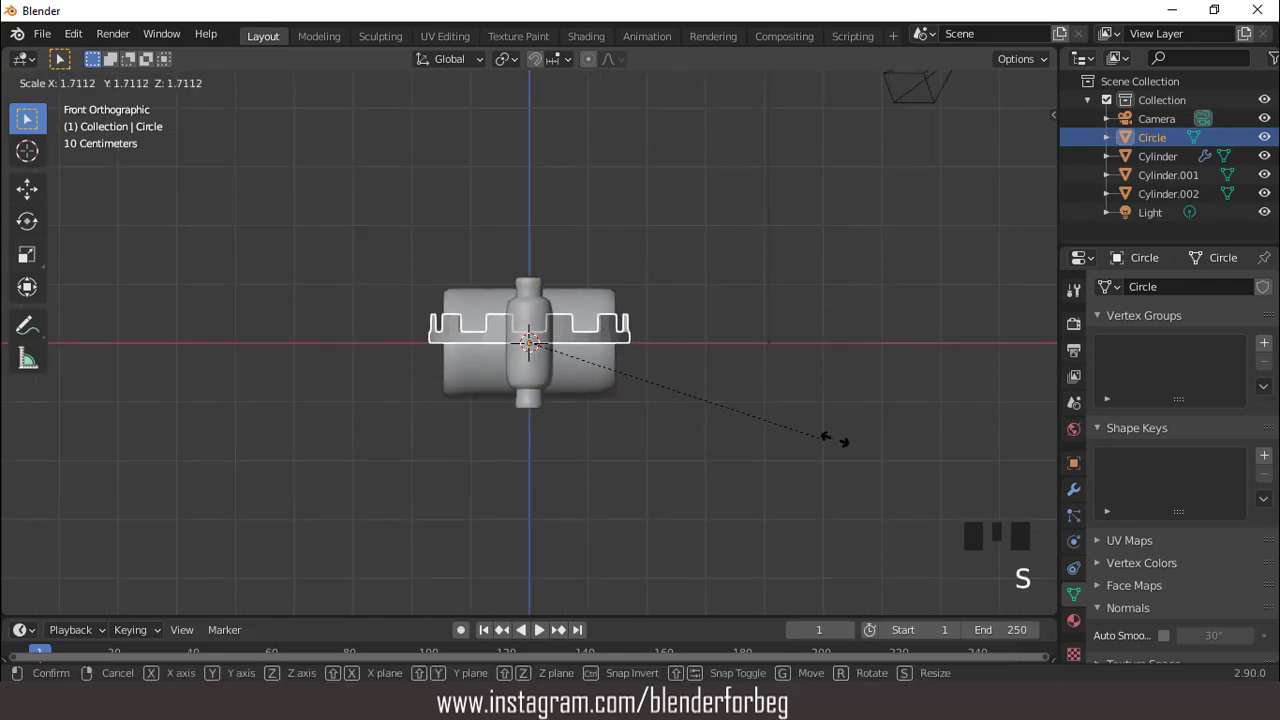
click(828, 403)
Move the disc about 1.068 m down along Z, beneath the hammer.
key(g)
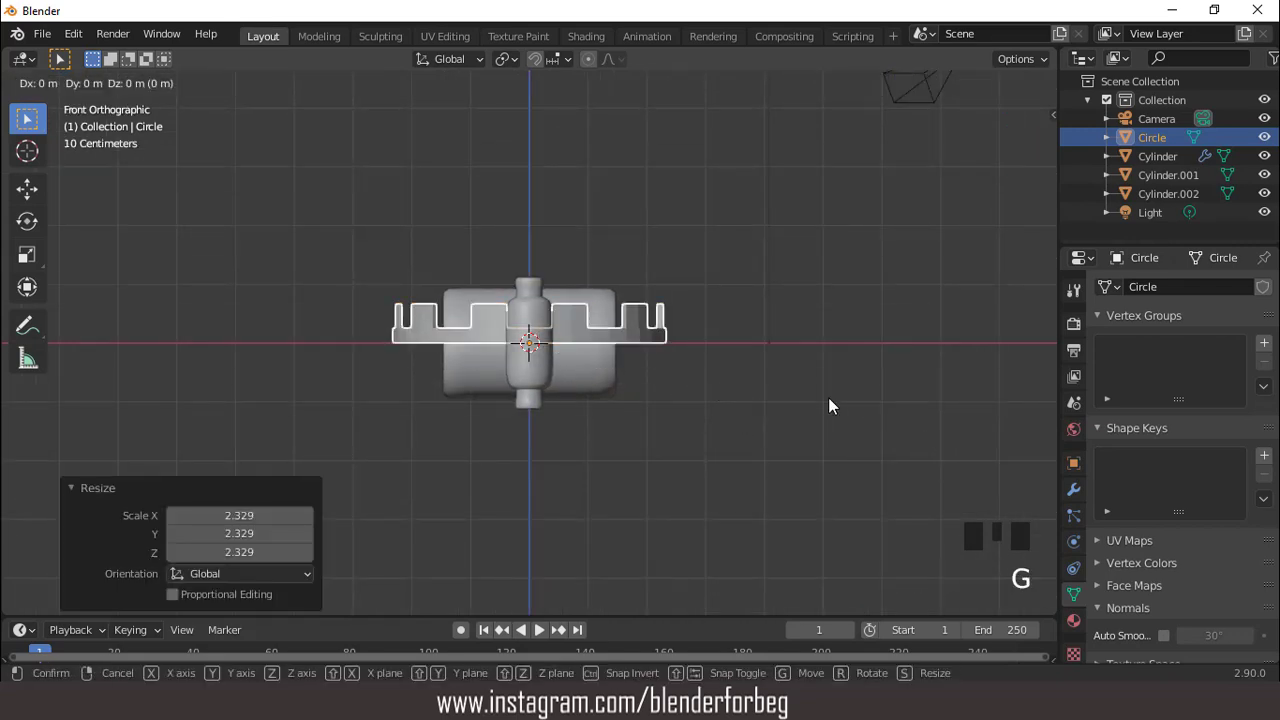
key(z)
click(828, 467)
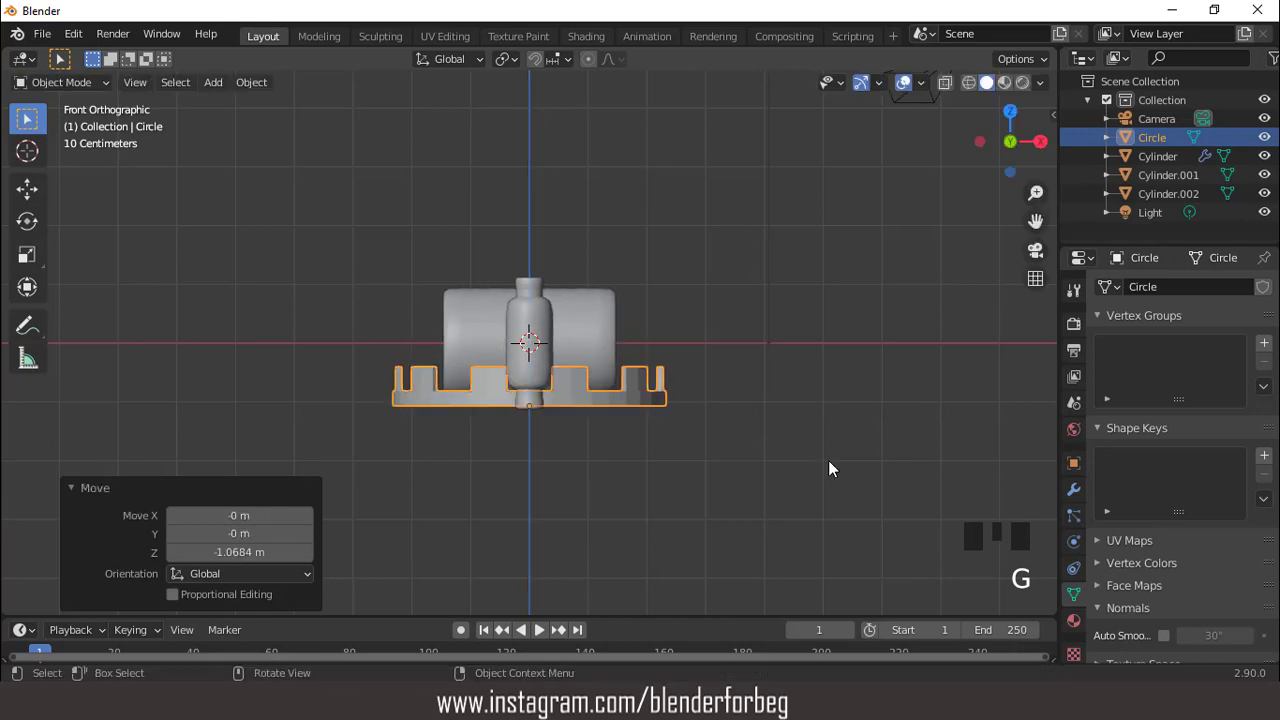
Widen the disc to about 2.011 in X and Y, excluding Z.
key(KP_7)
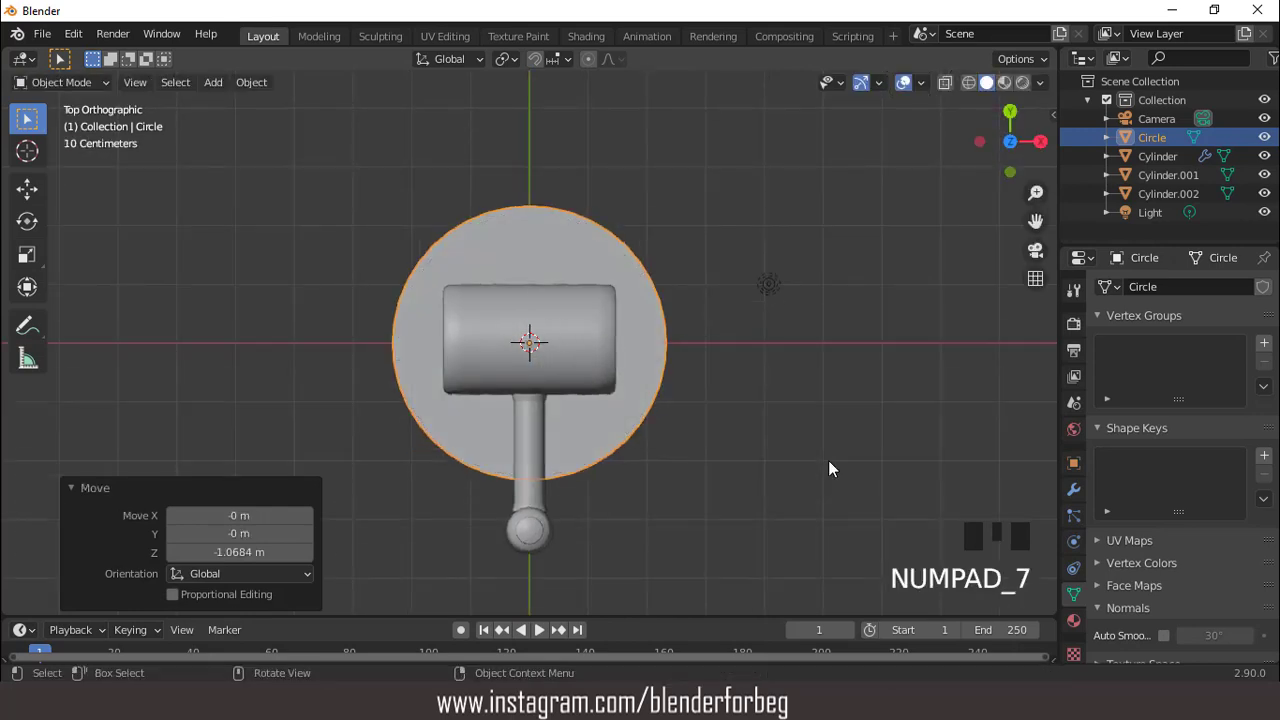
key(s)
key(shift+z)
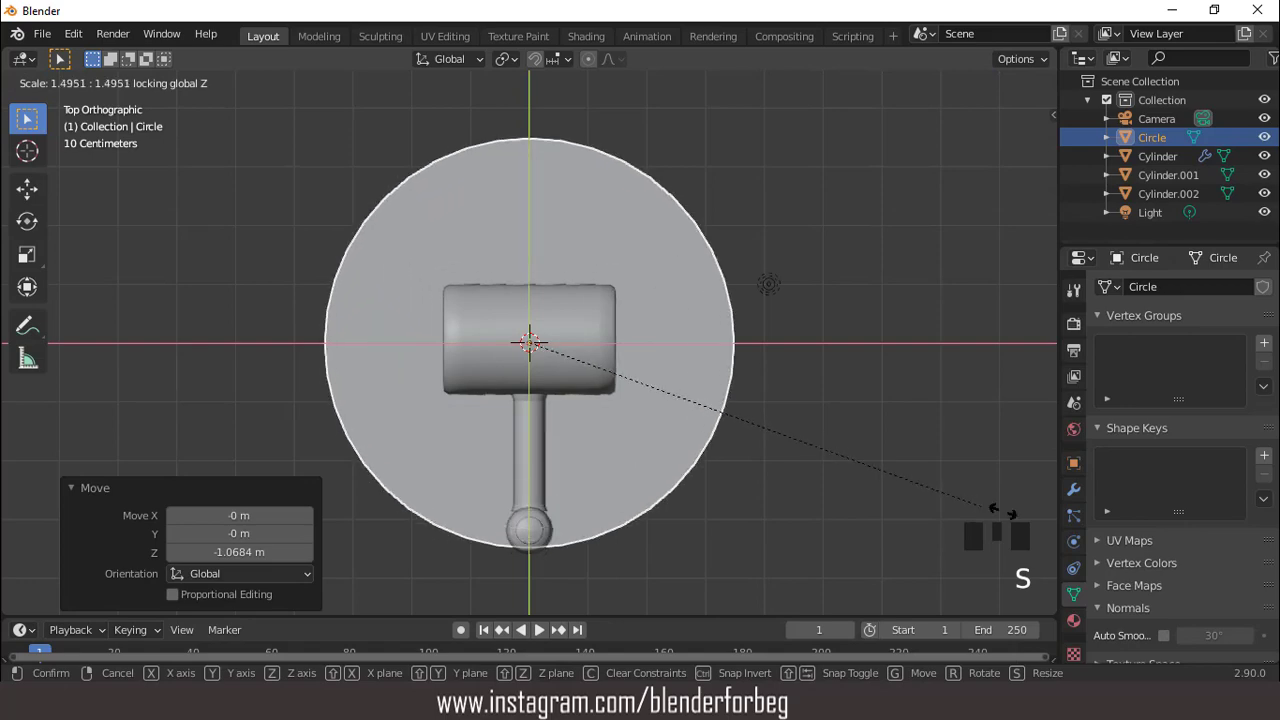
click(80, 534)
middle_drag(590, 420, 674, 300)
scroll(600, 320, up, 2)
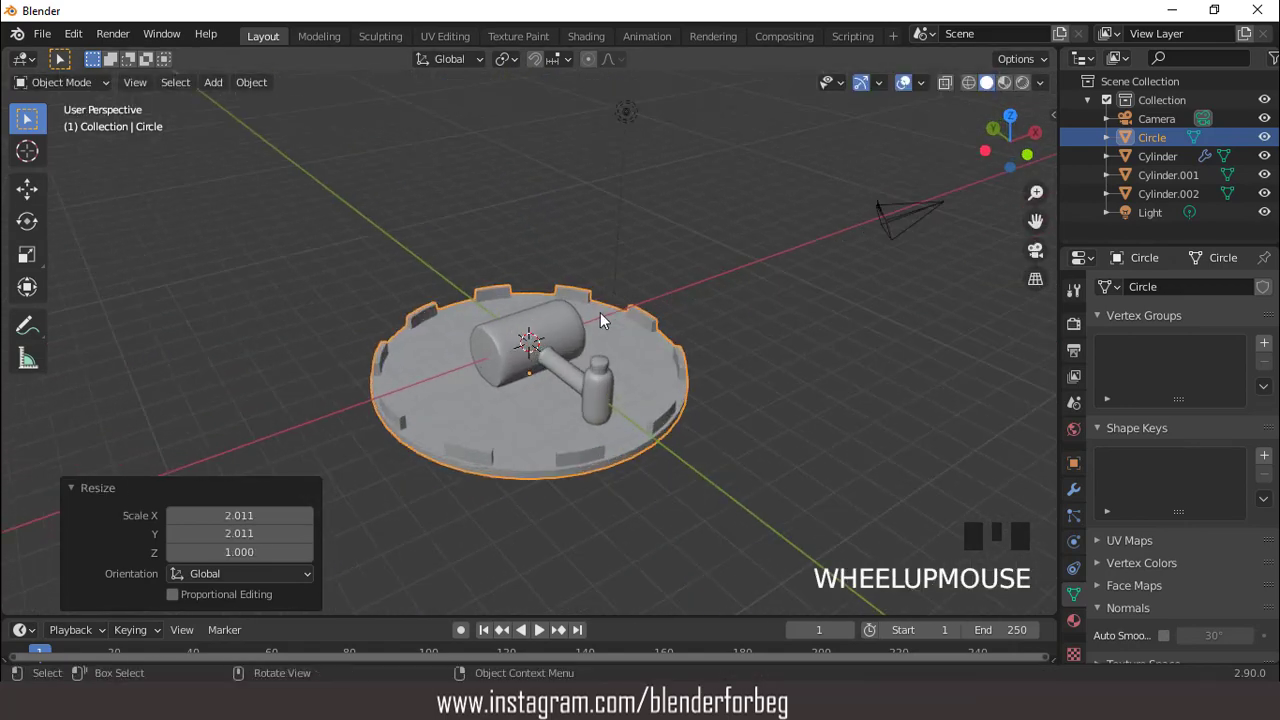
Enlarge the disc by a further factor of about 1.427 in X and Y, excluding Z.
key(KP_7)
key(s)
key(shift+z)
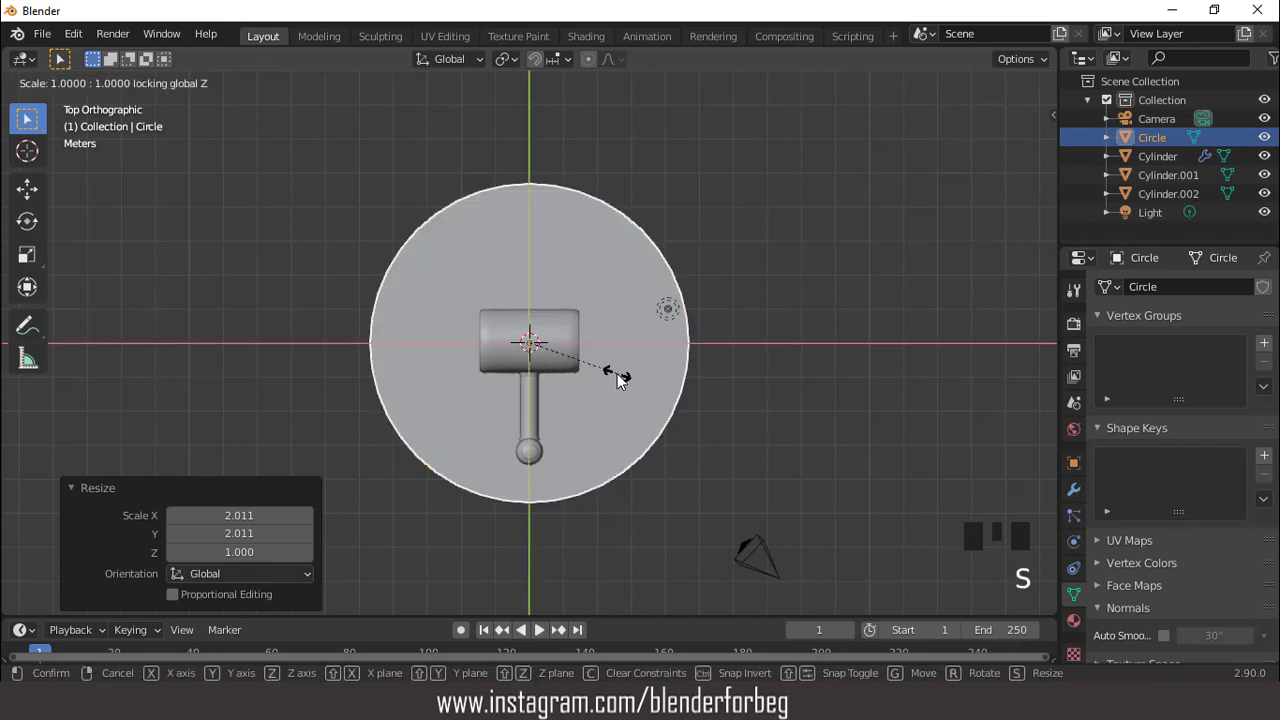
click(664, 382)
middle_drag(664, 382, 640, 214)
Scale the disc's height along Z by about 1.54.
key(s)
key(z)
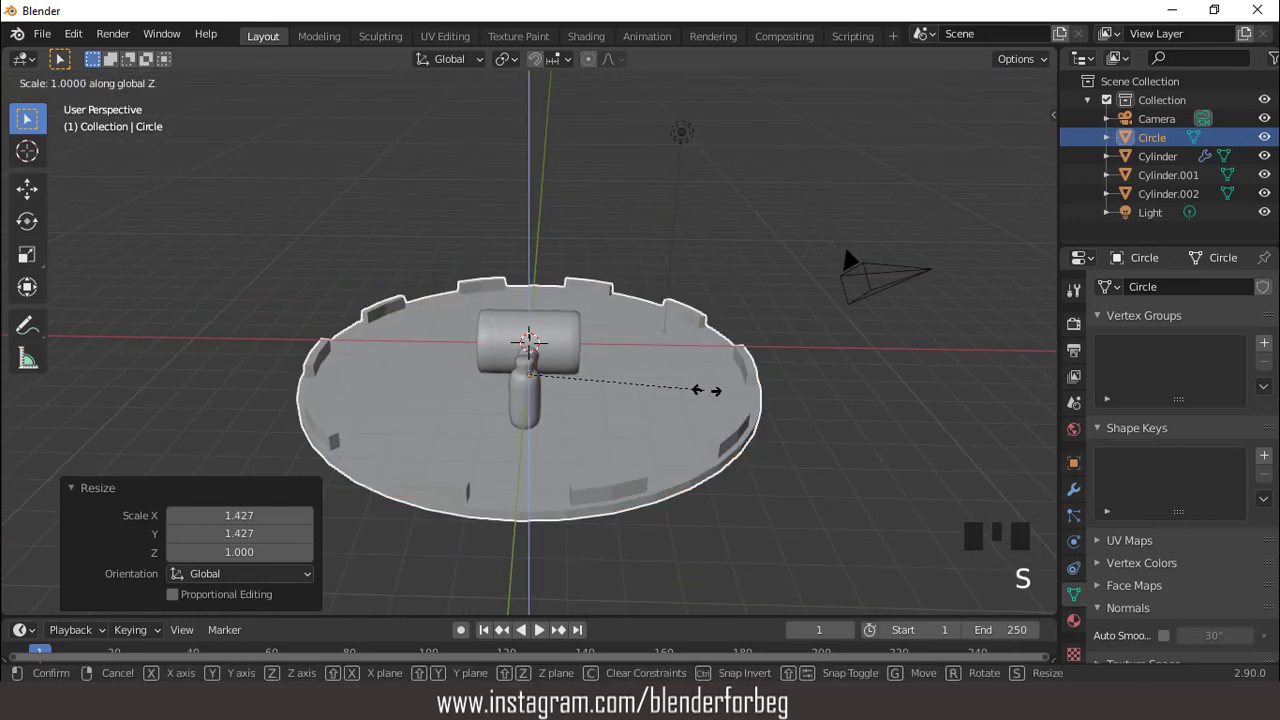
click(740, 383)
middle_drag(738, 405, 737, 412)
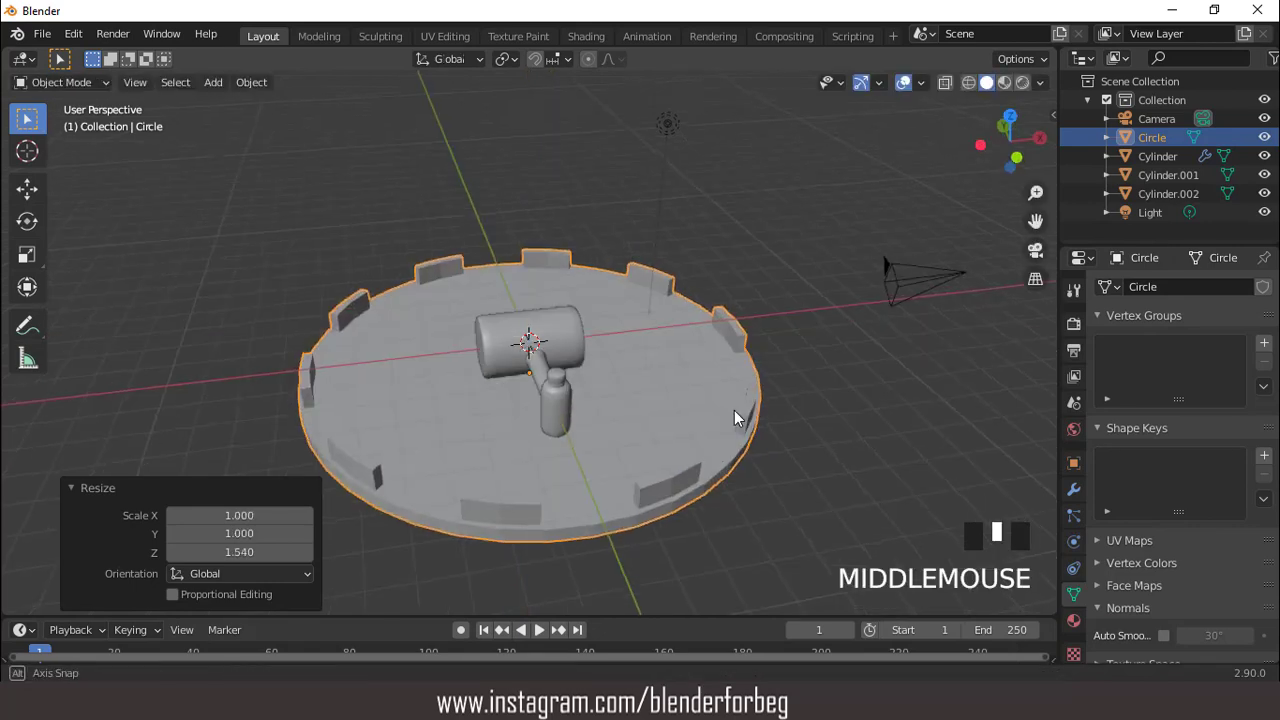
Select the hammer's head, handle and grip together and move them about 3.196 m along Y.
key(KP_7)
click(553, 358)
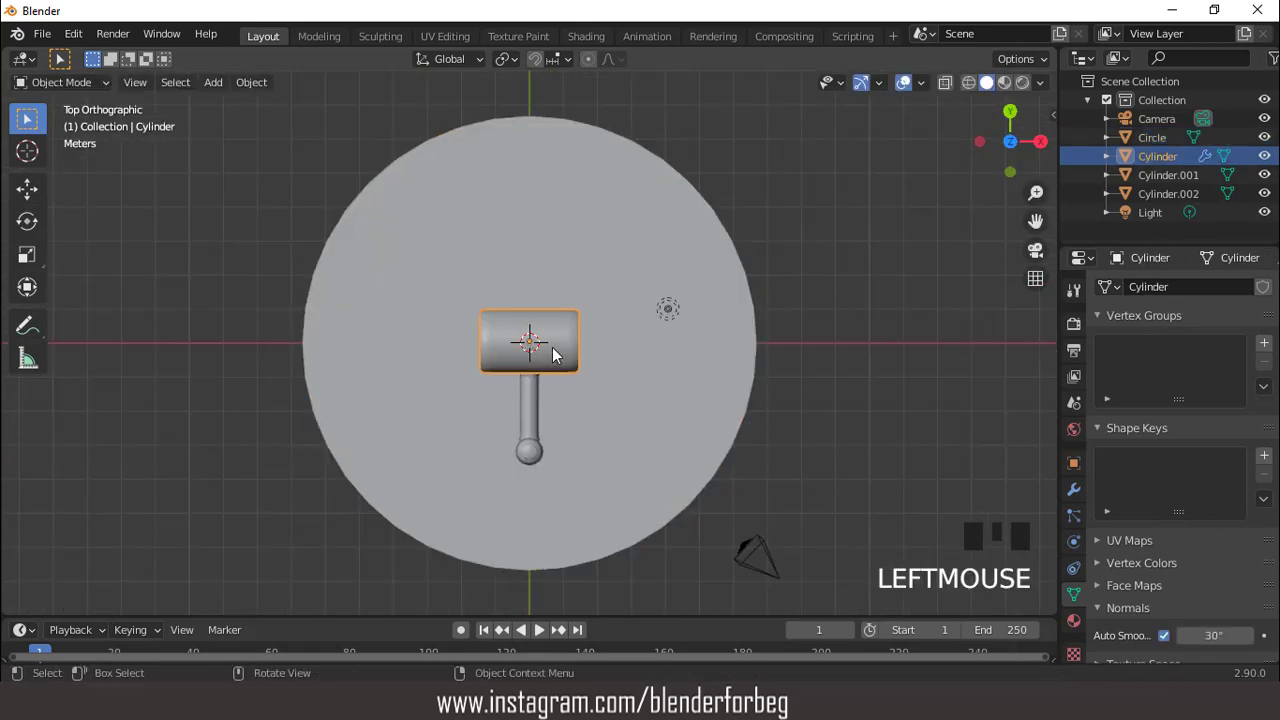
shift+click(526, 451)
shift+click(546, 409)
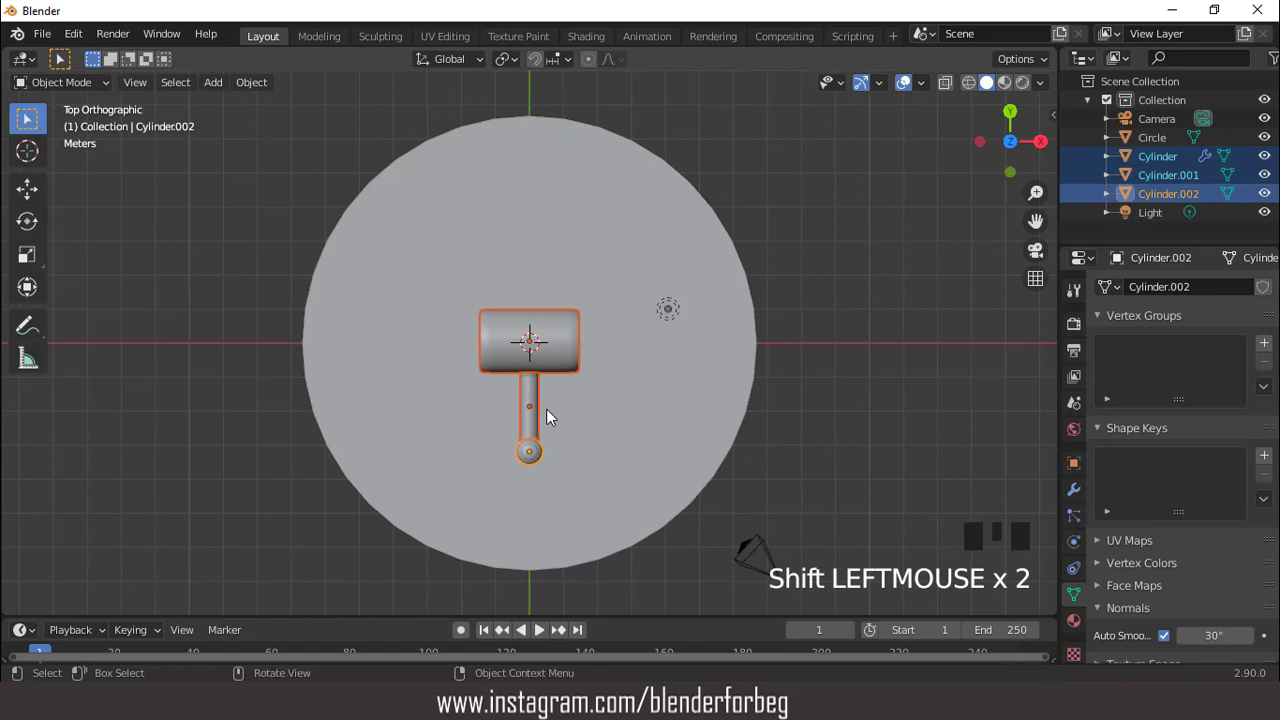
key(g)
key(y)
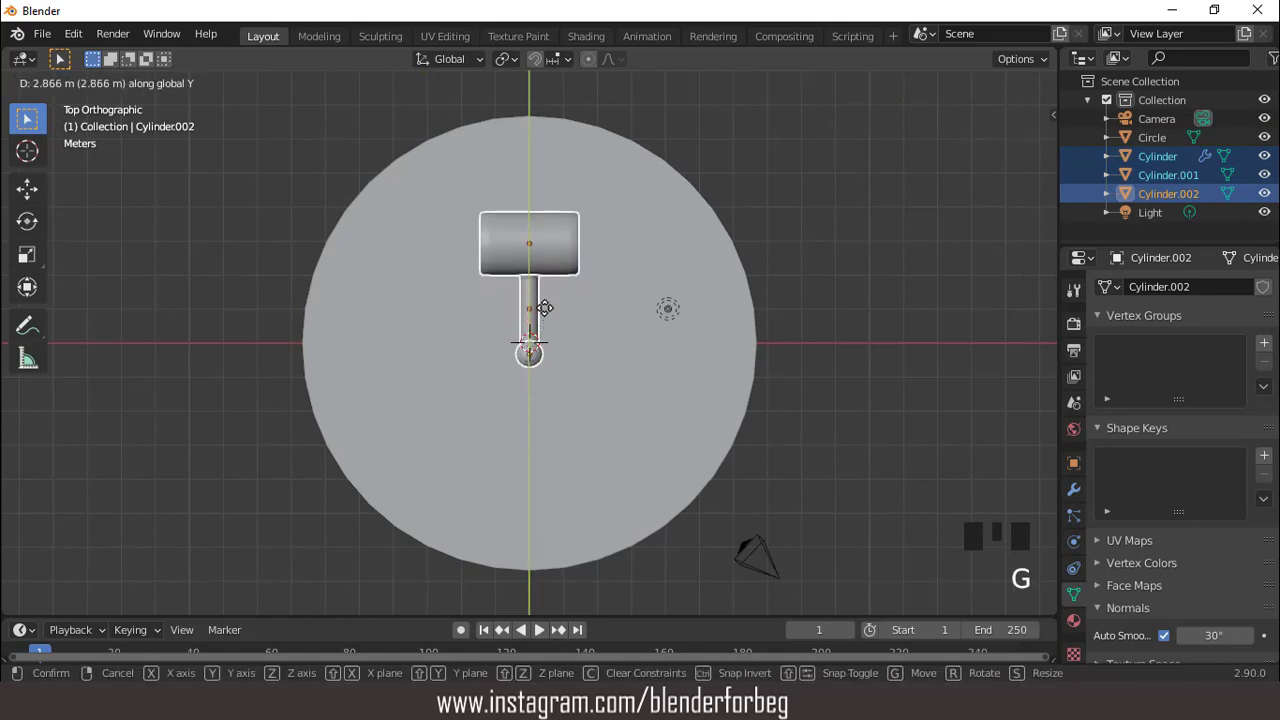
click(544, 300)
middle_drag(544, 300, 561, 361)
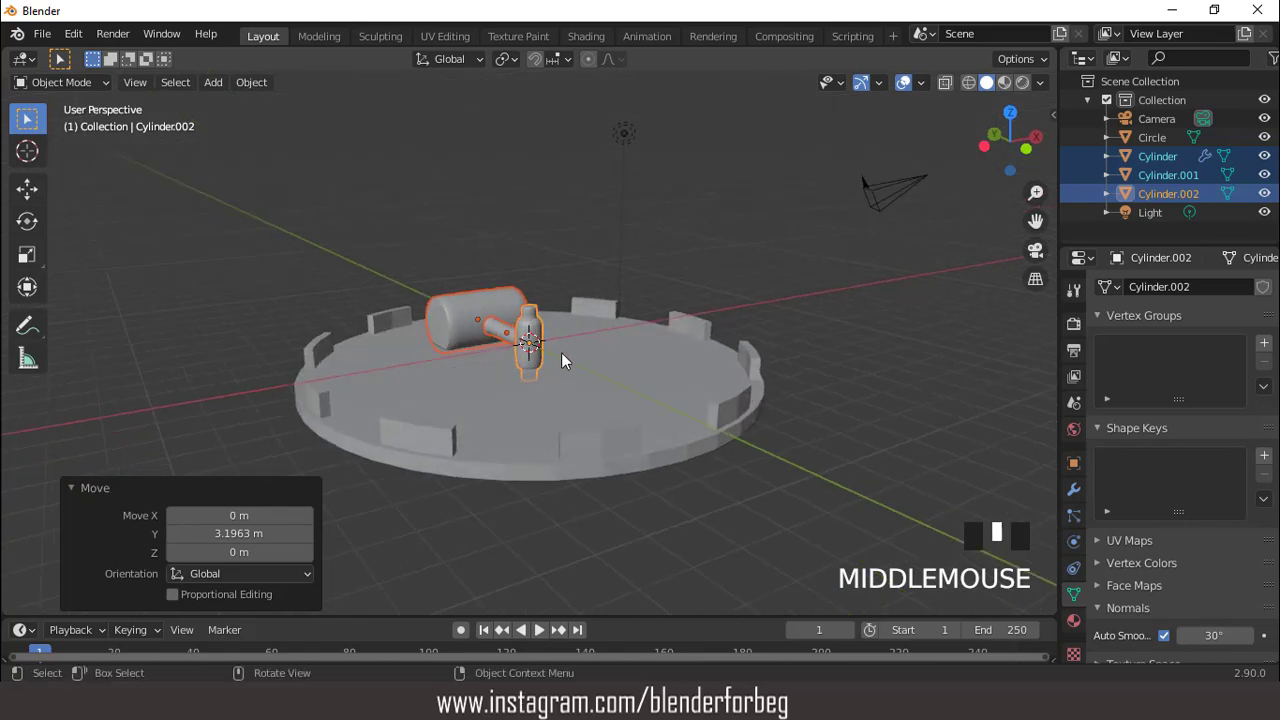
Lower the disc base about 0.415 m along Z beneath the hammer.
key(KP_1)
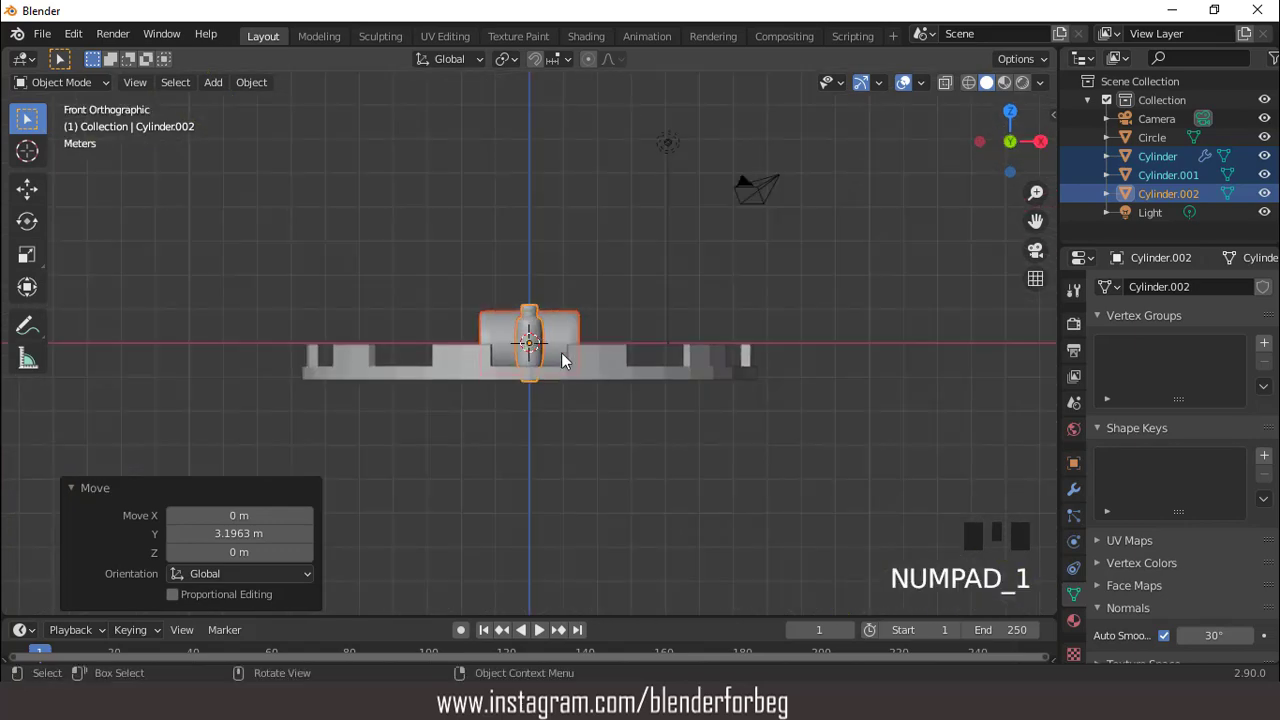
scroll(561, 353, up, 3)
click(641, 394)
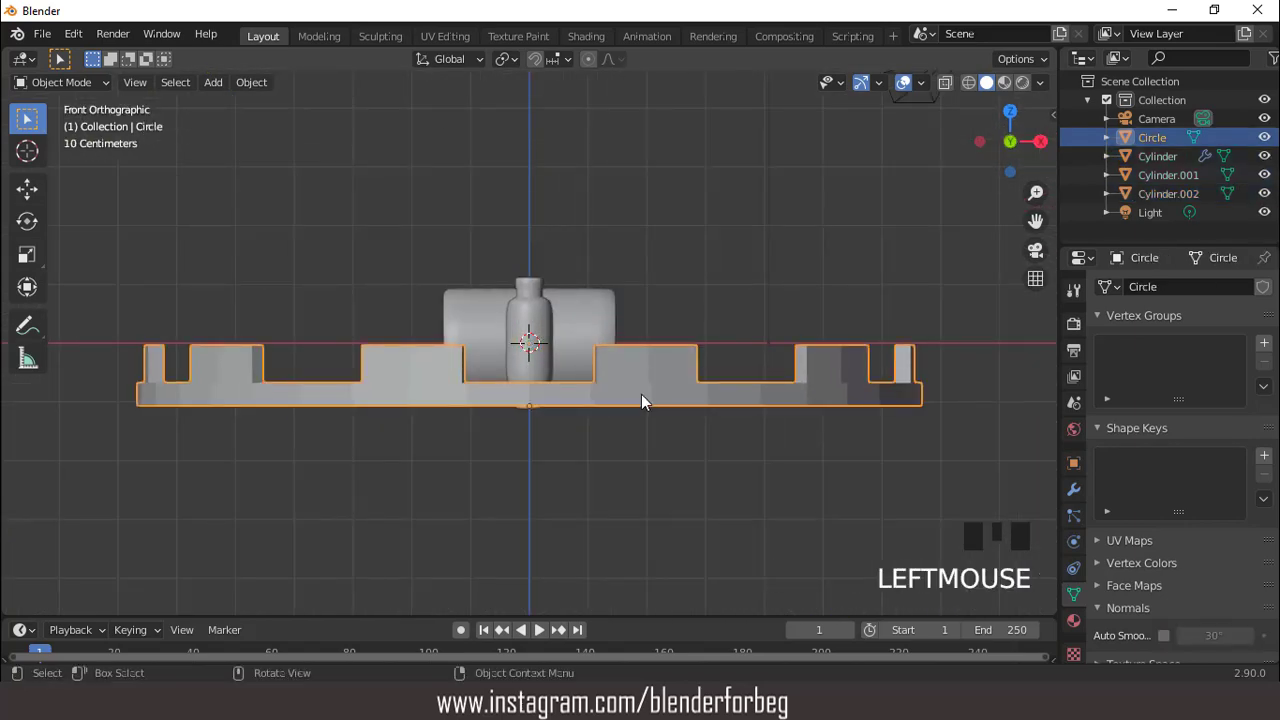
key(g)
key(z)
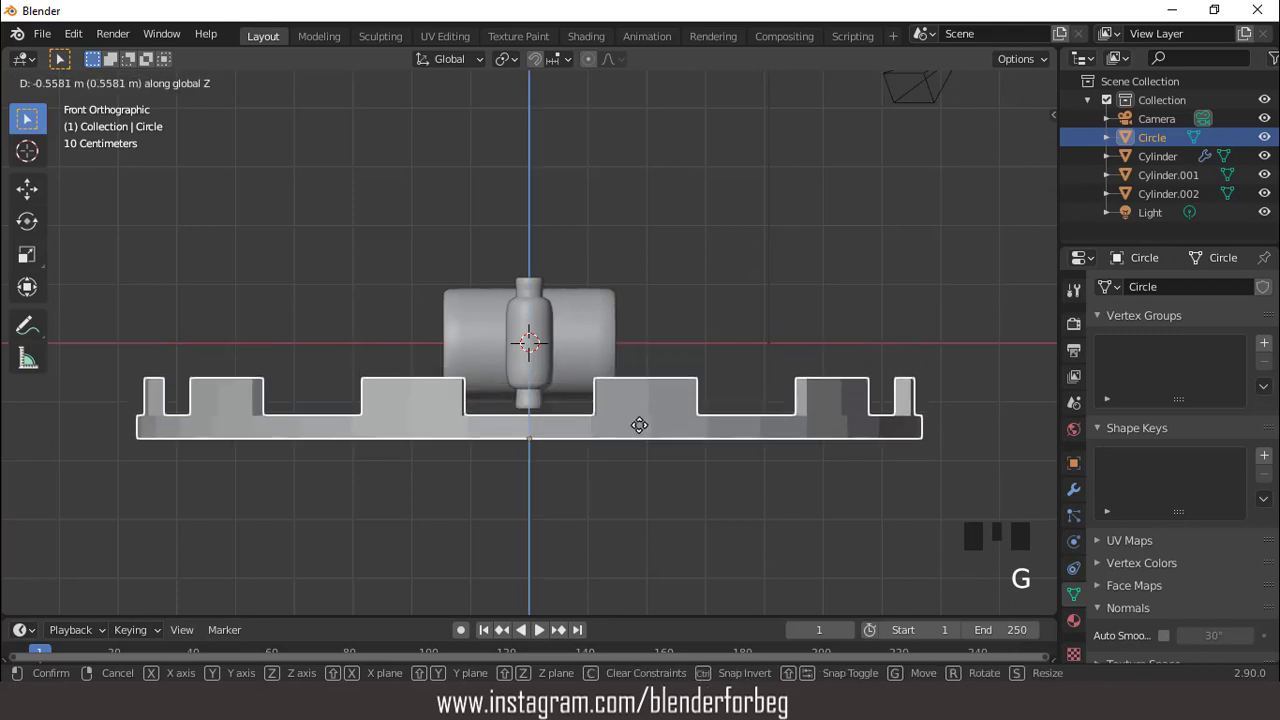
click(639, 418)
scroll(618, 470, down, 2)
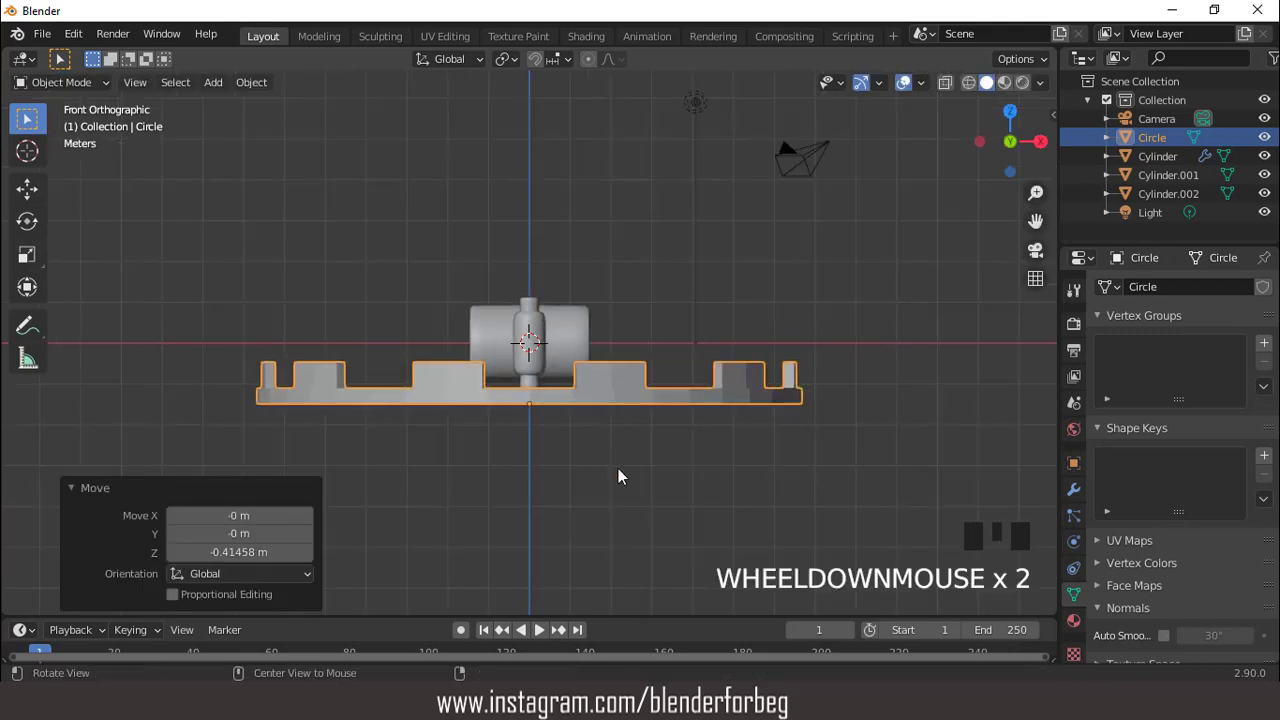
Shrink the disc base to about 0.878 in X and Y, excluding Z.
middle_drag(618, 476, 644, 326)
key(KP_7)
scroll(630, 456, down, 3)
scroll(657, 353, up, 3)
key(s)
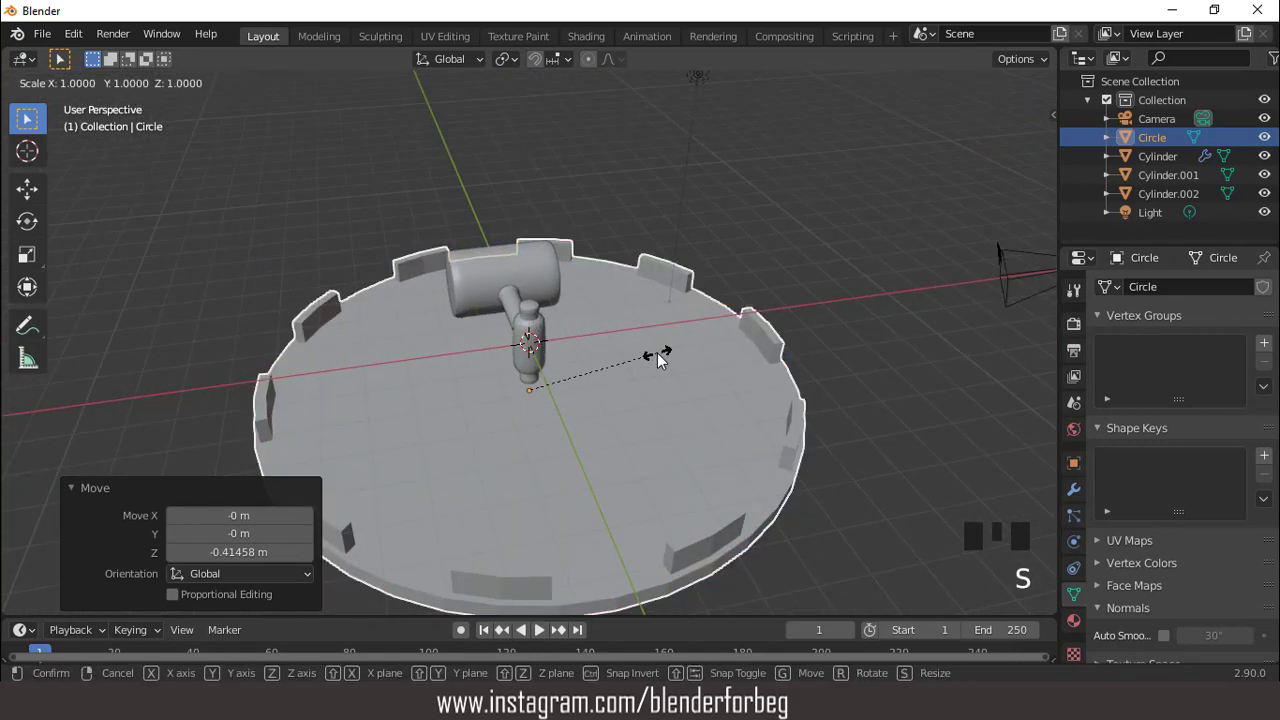
key(shift+z)
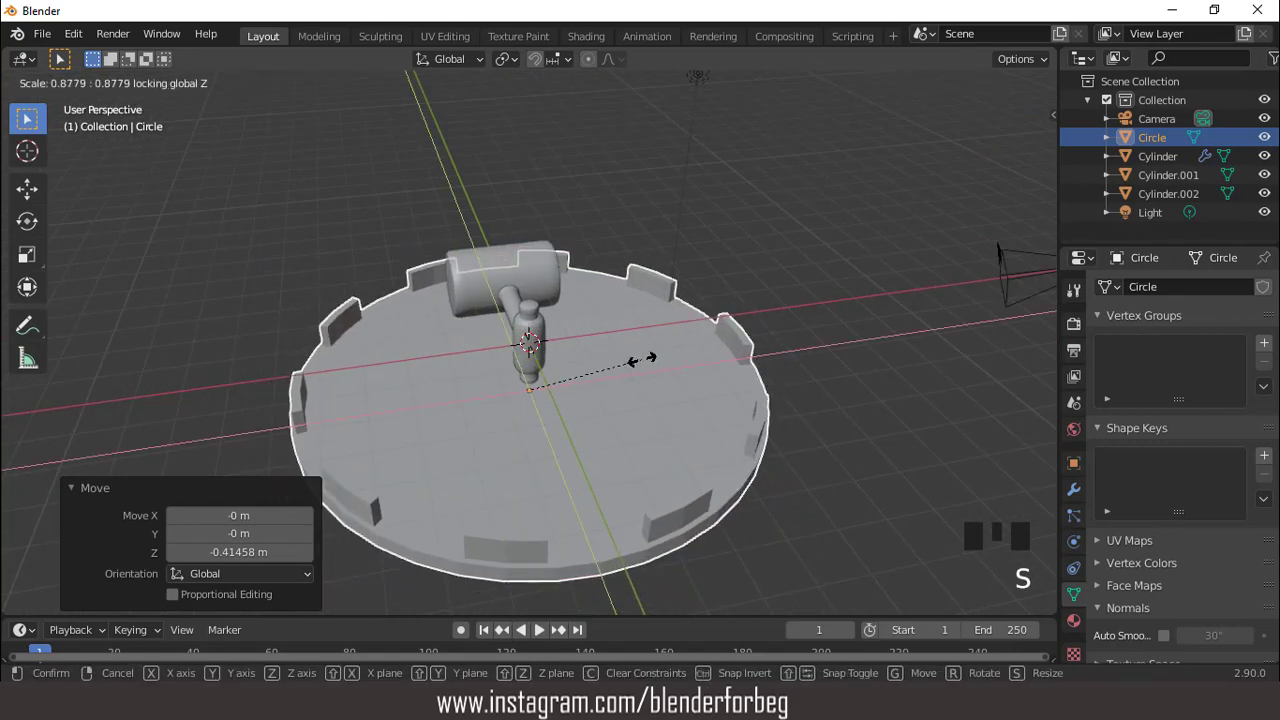
click(641, 359)
Reduce the disc base by a further factor of about 0.880 in X and Y, excluding Z.
key(KP_7)
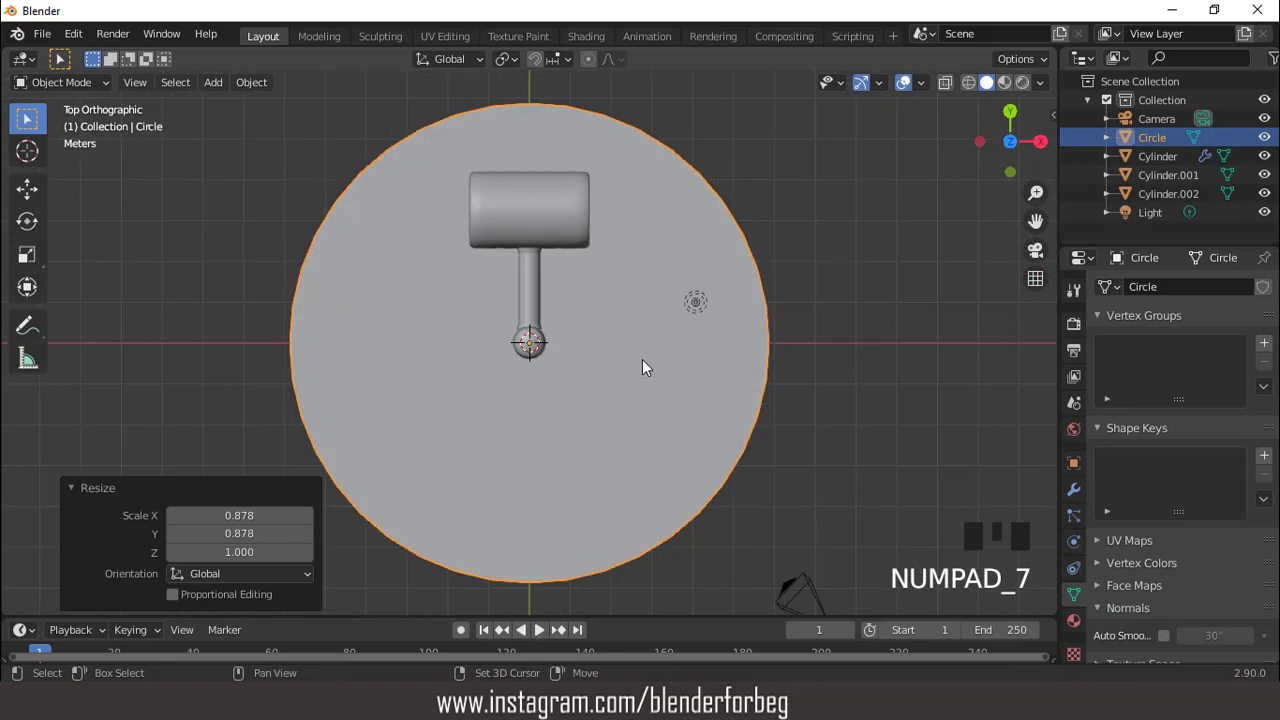
key(s)
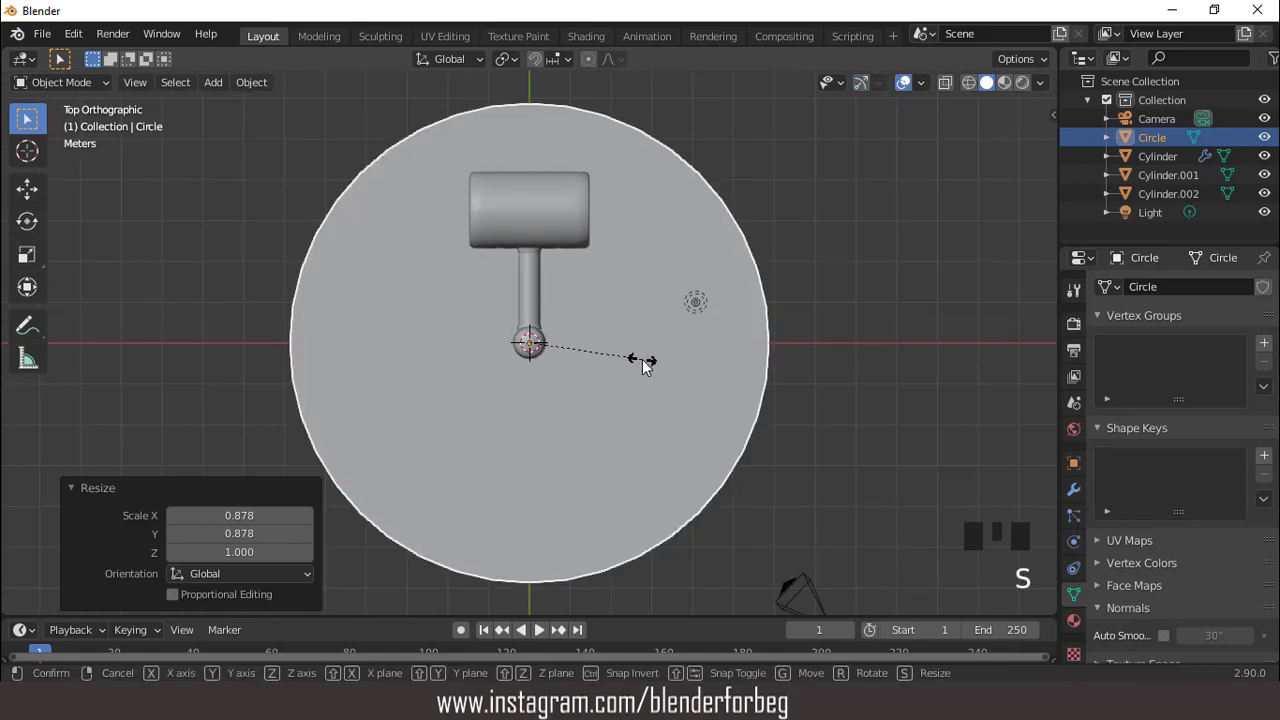
key(shift+z)
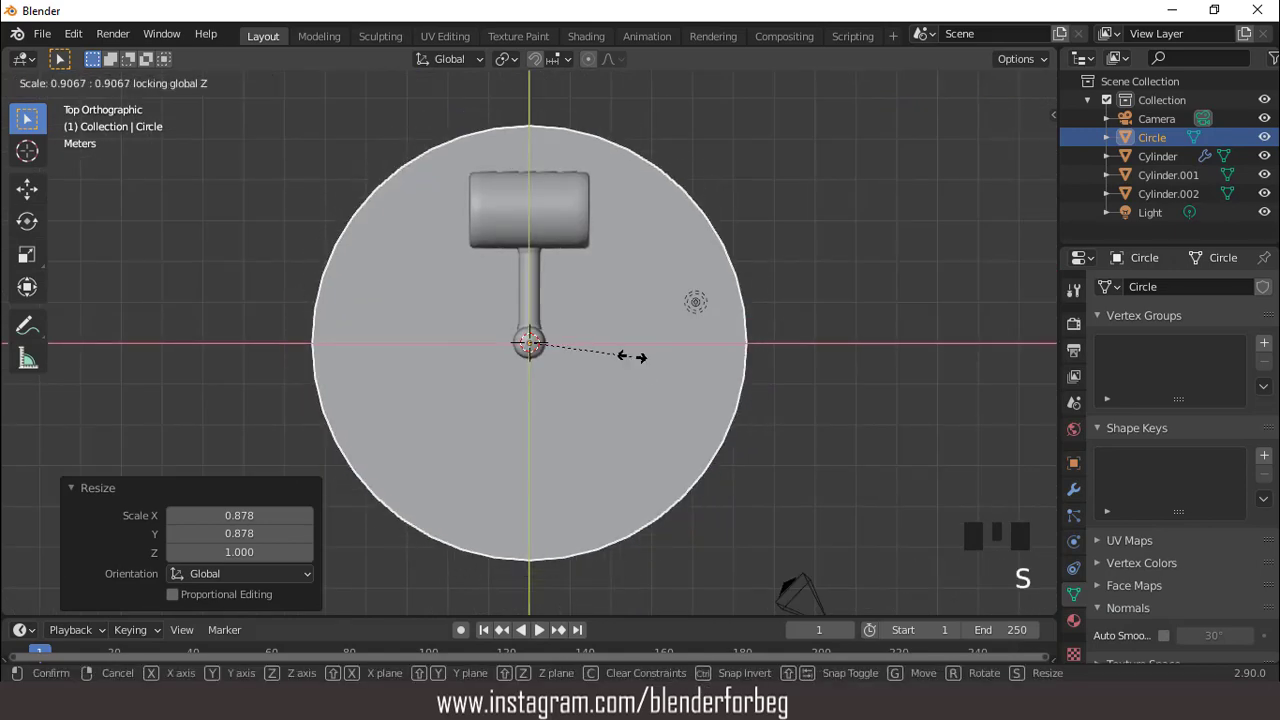
click(631, 349)
middle_drag(631, 349, 690, 381)
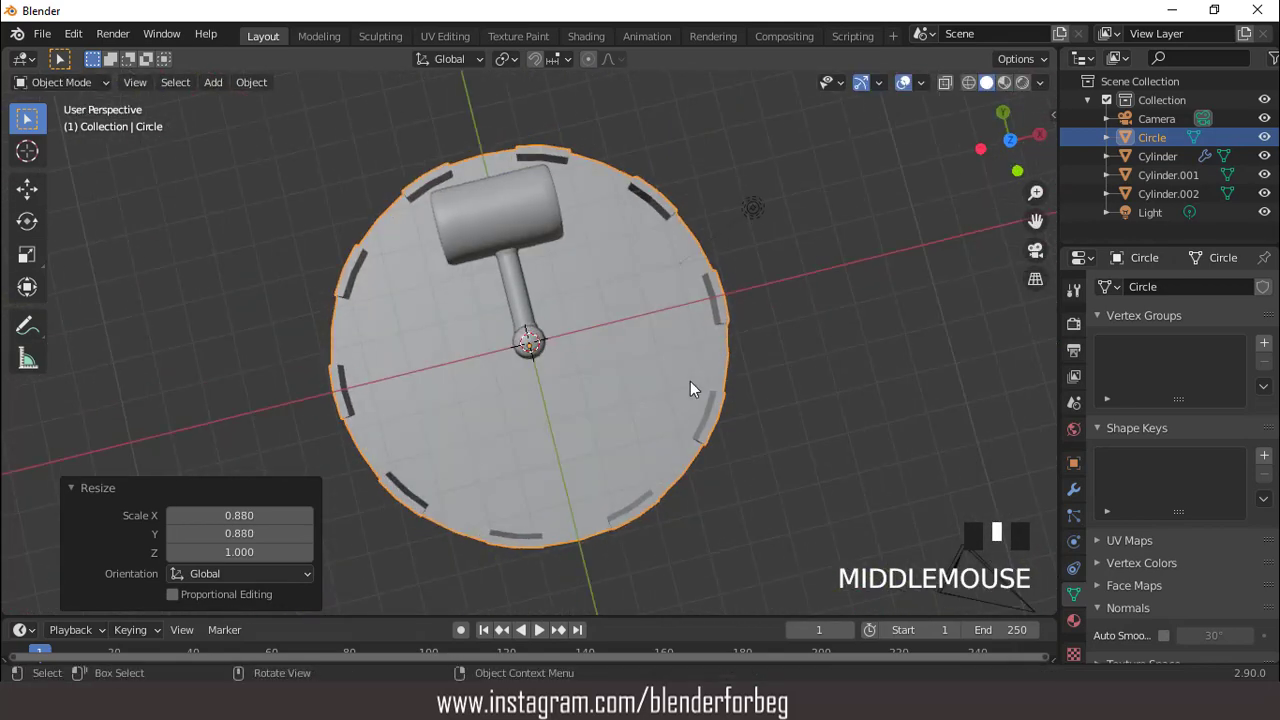
Enlarge the disc base slightly in X and Y, excluding Z.
key(KP_7)
key(s)
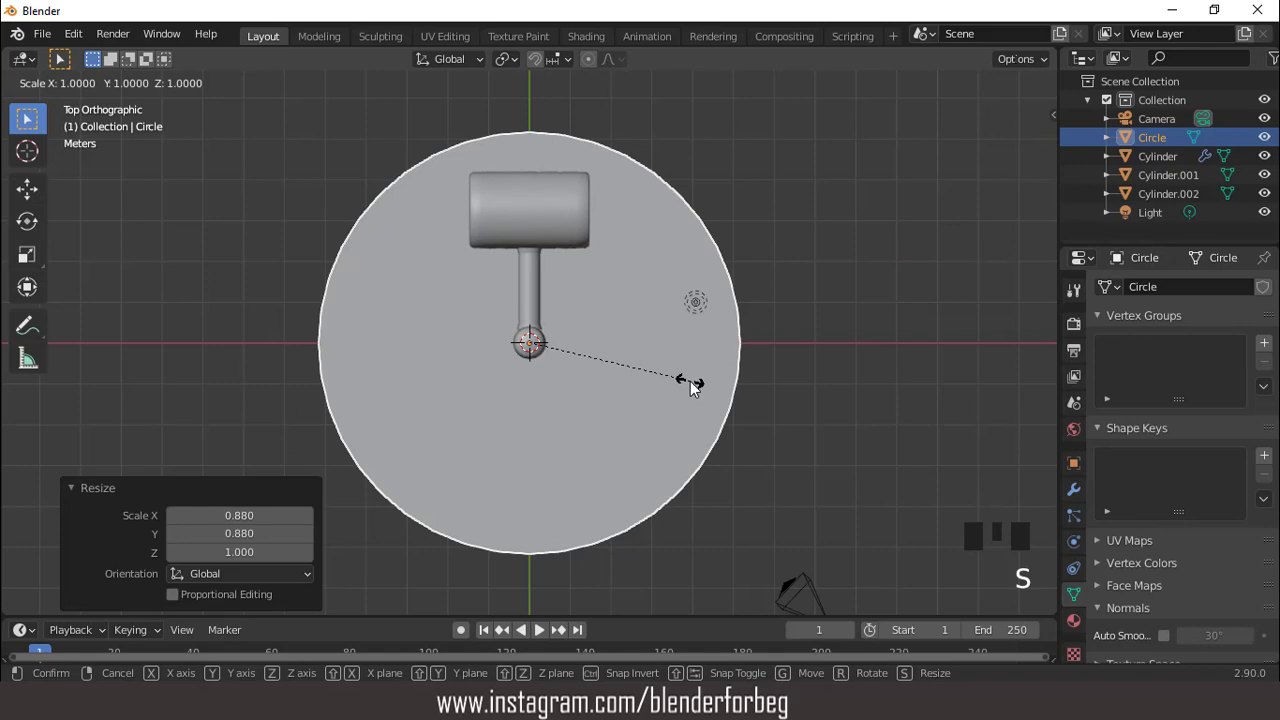
key(shift+z)
click(701, 382)
middle_drag(701, 382, 628, 321)
key(KP_1)
Select the hammer head and show the viewport in Rendered shading with Scene World turned off.
click(629, 321)
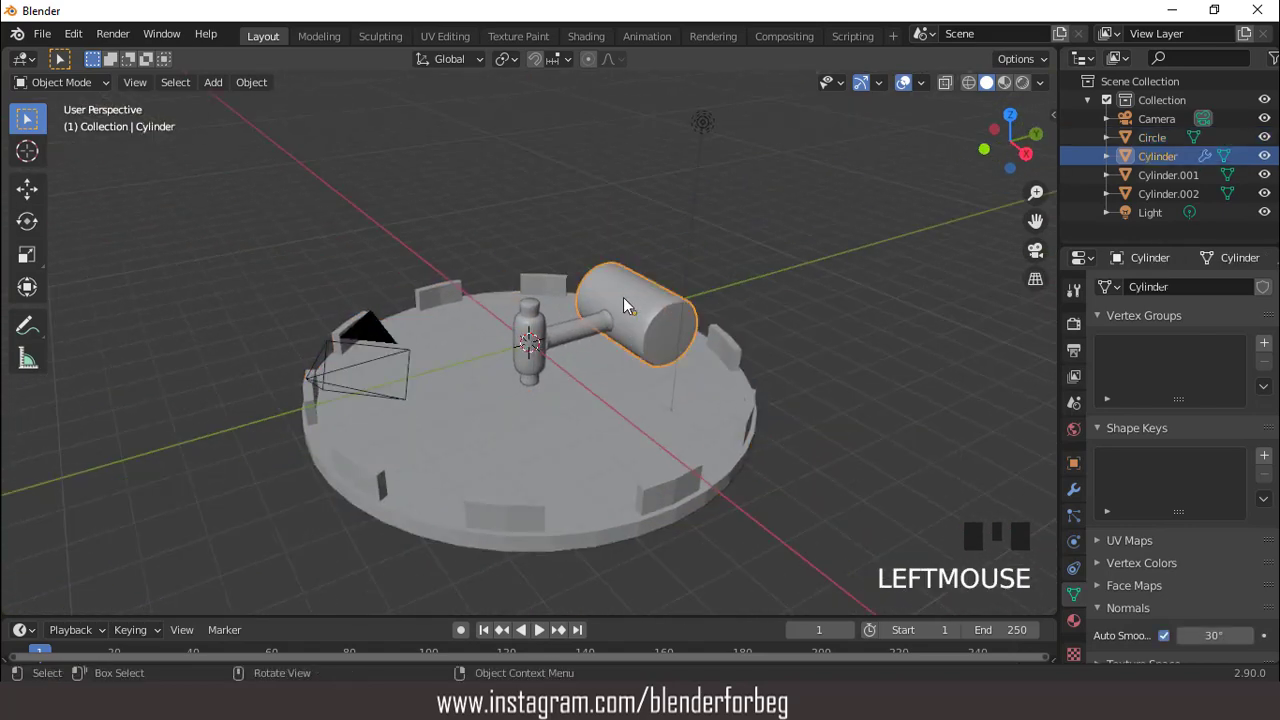
scroll(623, 297, up, 1)
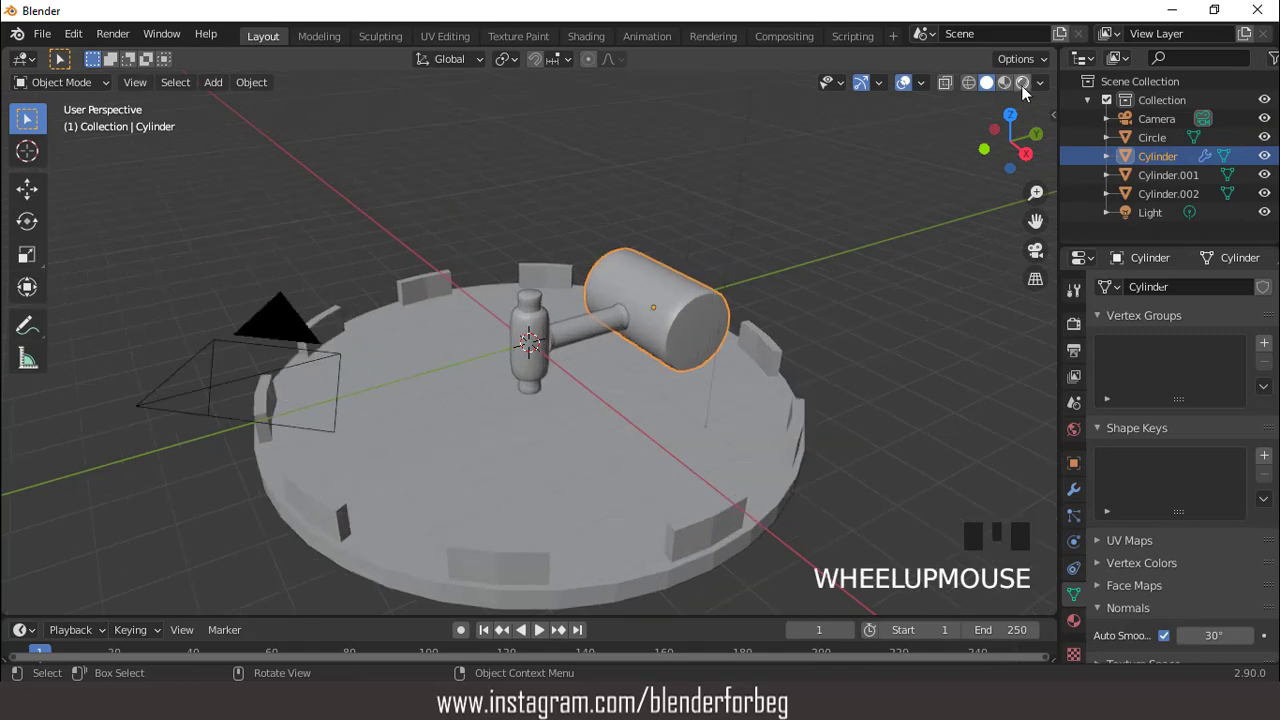
click(1021, 83)
click(1041, 82)
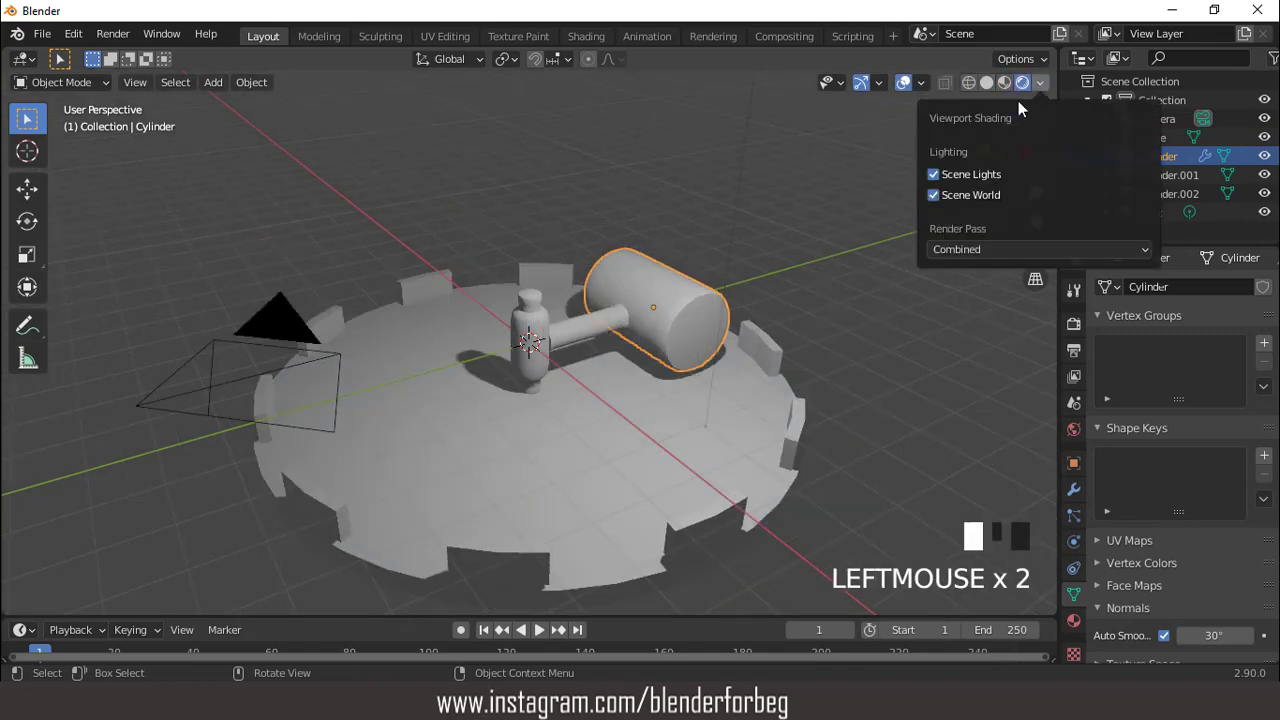
click(934, 196)
middle_drag(672, 331, 795, 315)
Give the hammer head a new material with a pink base color of H 0.895, S 0.845, V 0.906.
click(1074, 620)
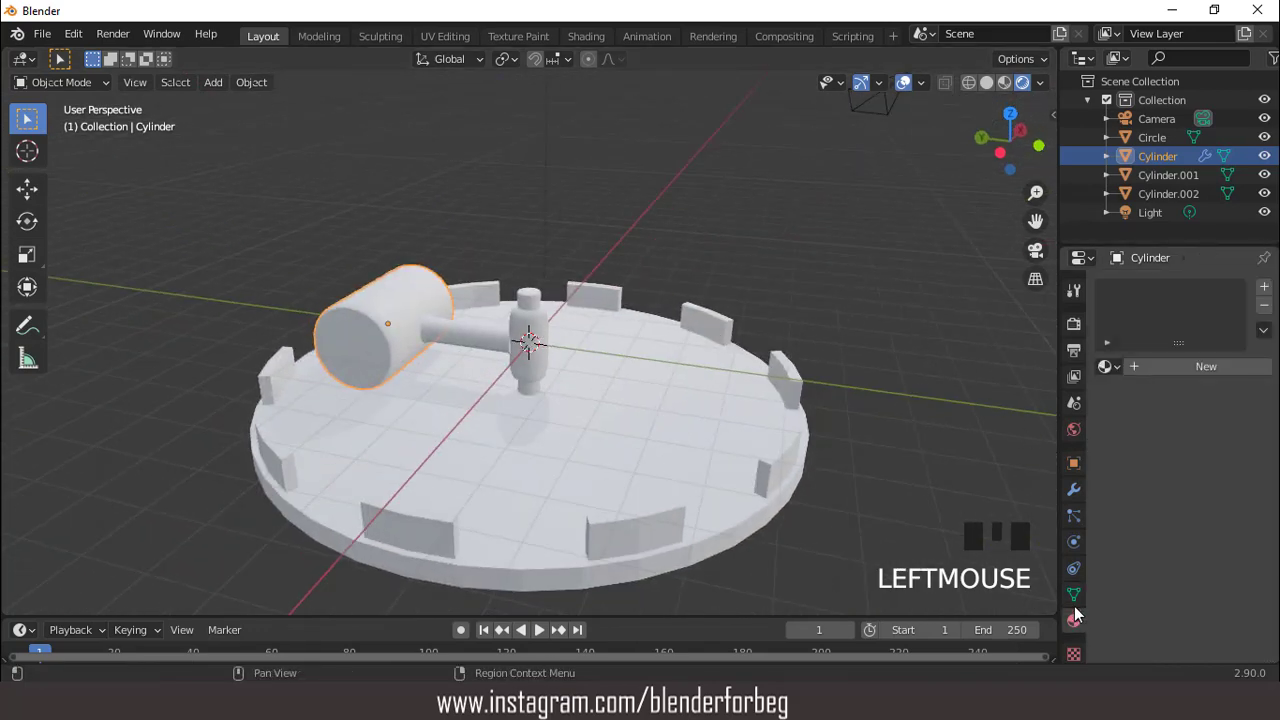
click(1202, 369)
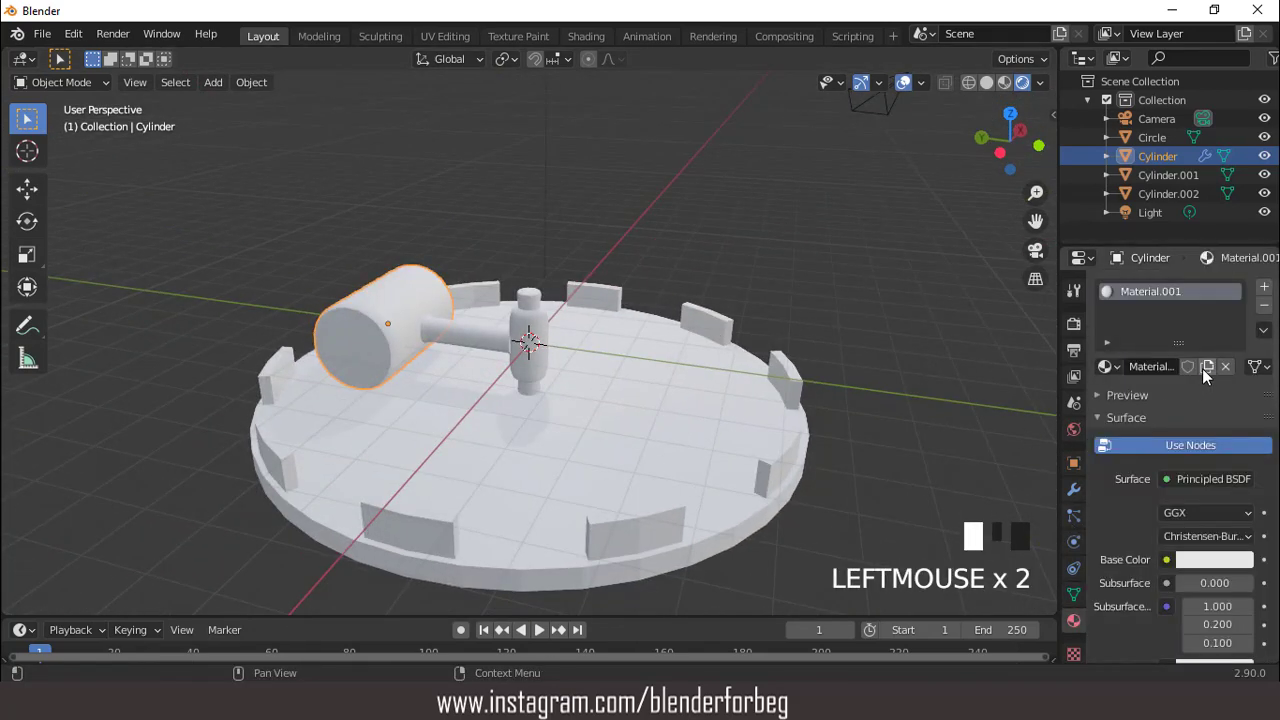
click(1212, 562)
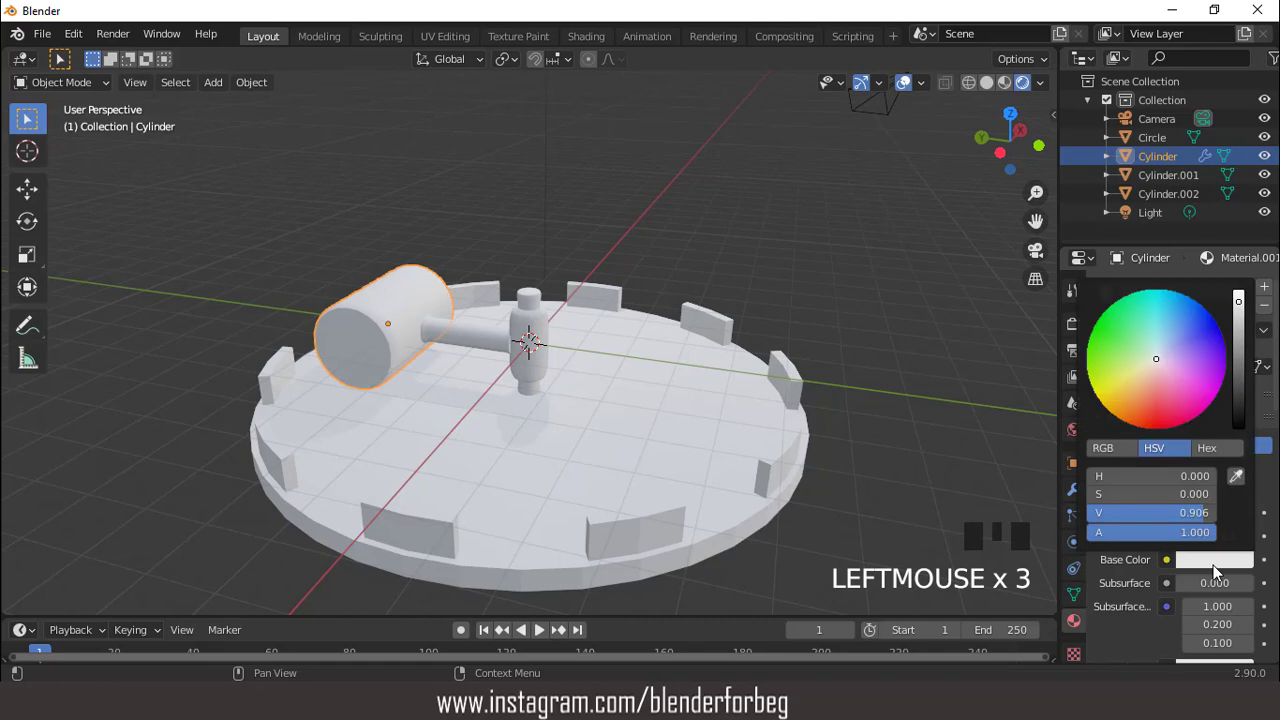
click(1192, 407)
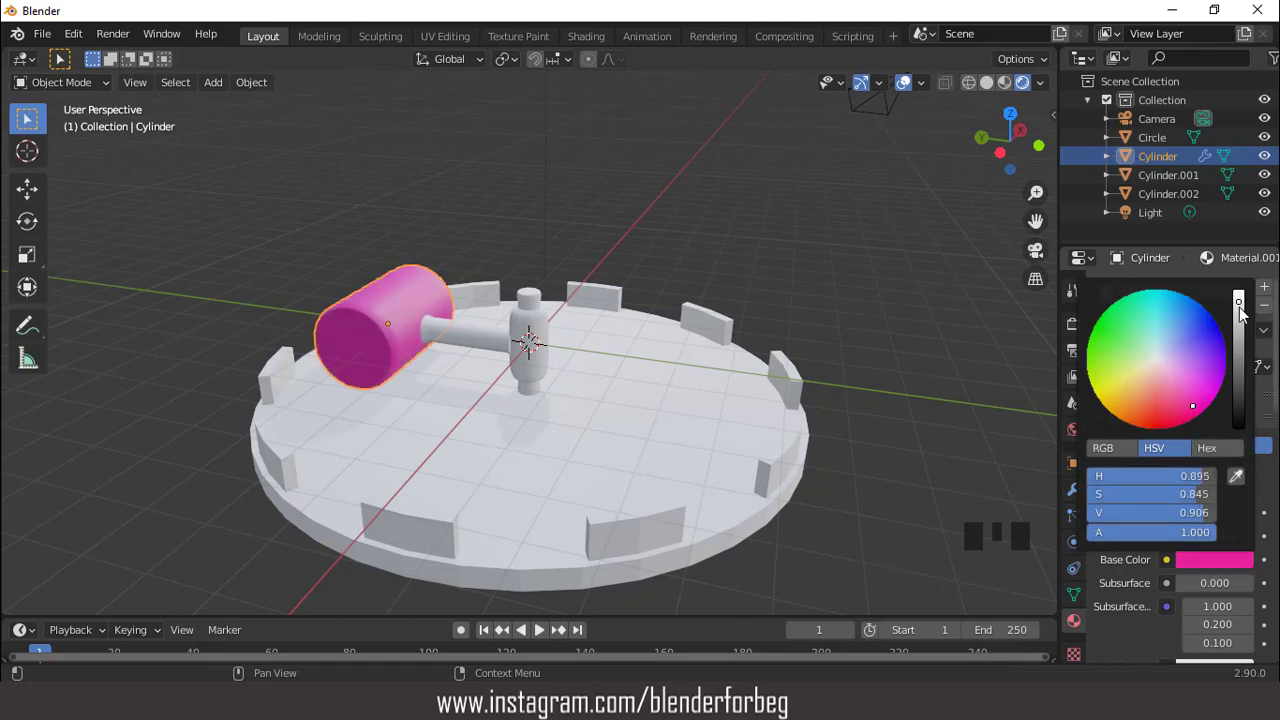
middle_drag(608, 402, 907, 411)
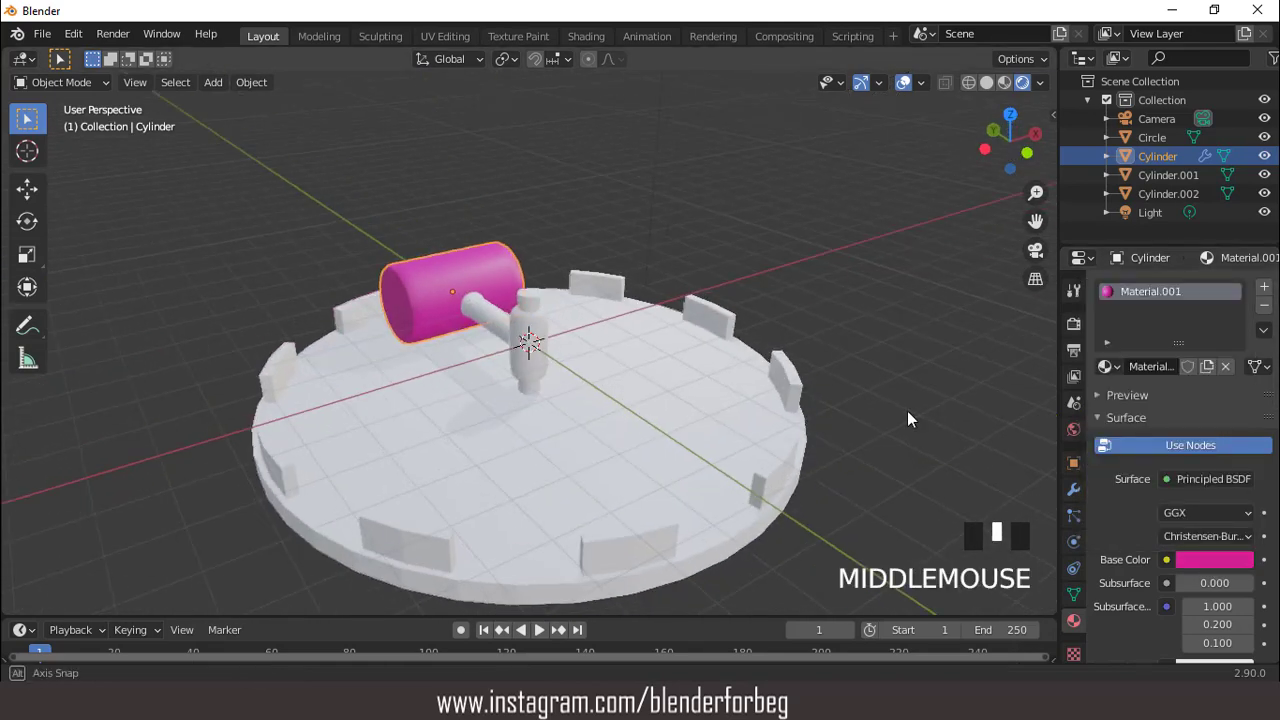
Add a second material to the hammer head with a white base color at V 0.880.
click(1264, 286)
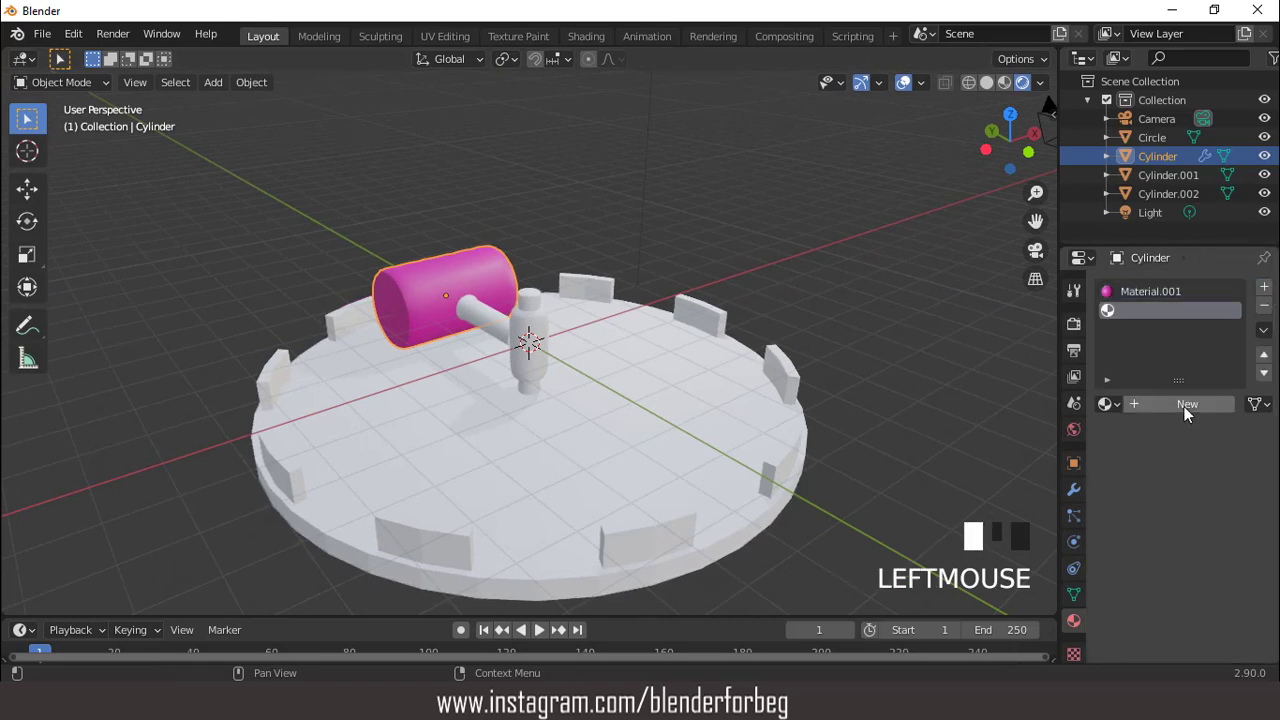
click(1184, 406)
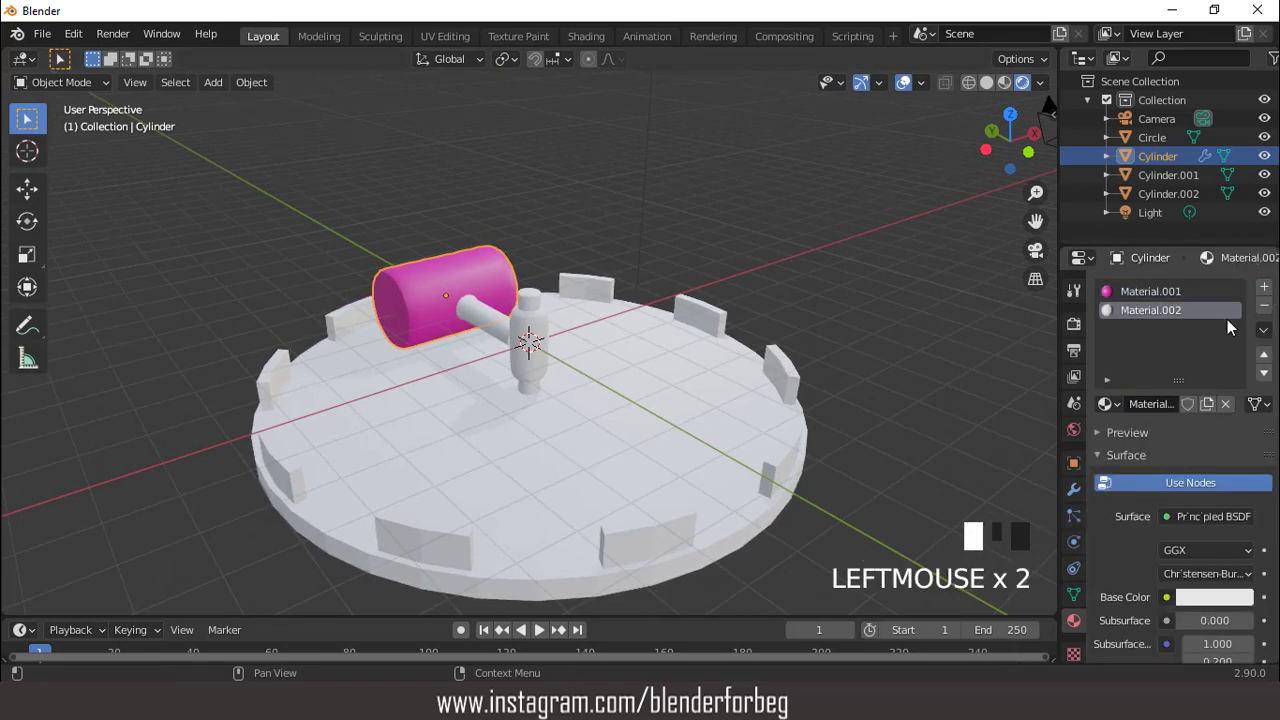
click(1250, 382)
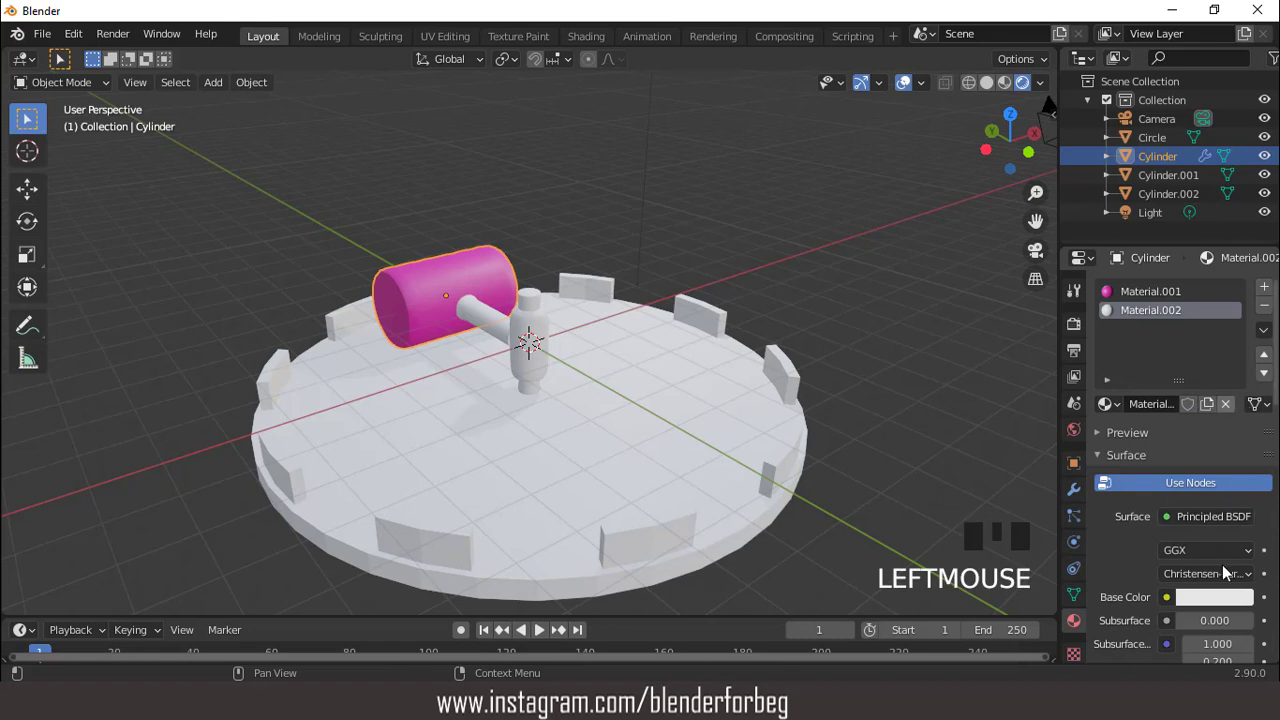
click(1211, 597)
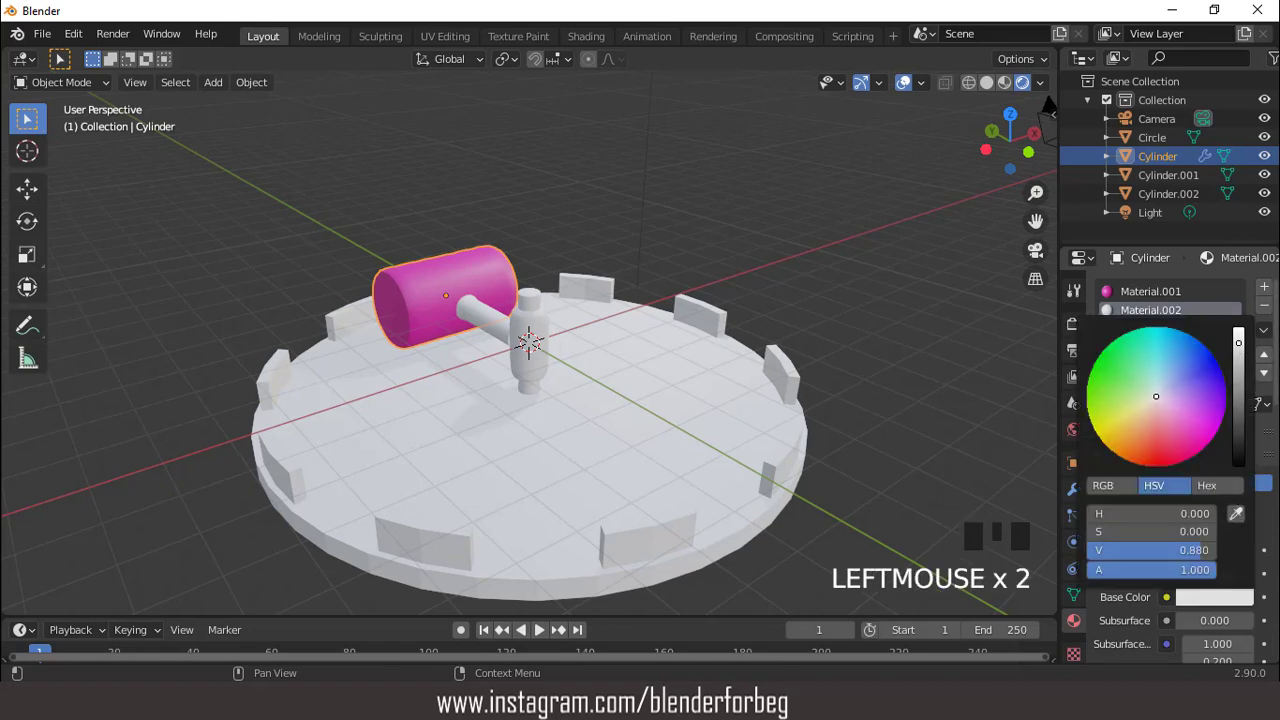
Add a third material to the hammer head with a deep blue base color of H 0.597, S 0.929, V 0.680.
click(1264, 287)
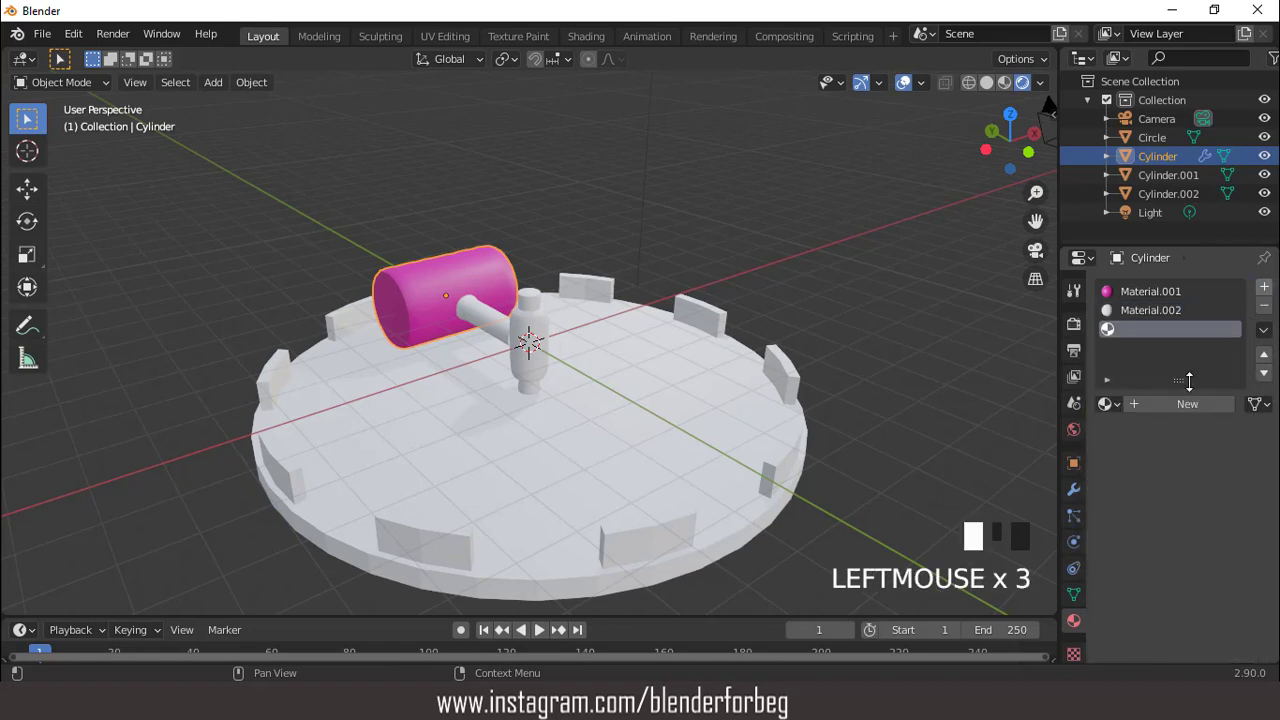
click(1184, 404)
click(1203, 597)
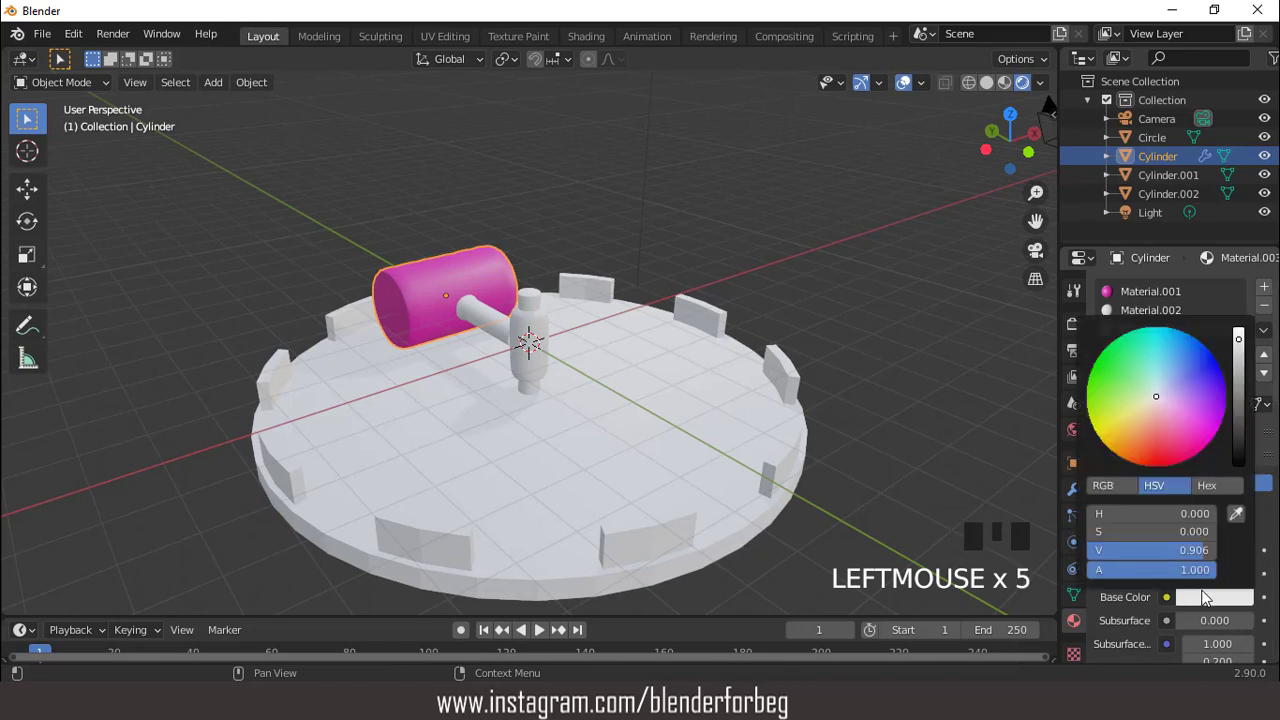
click(1191, 349)
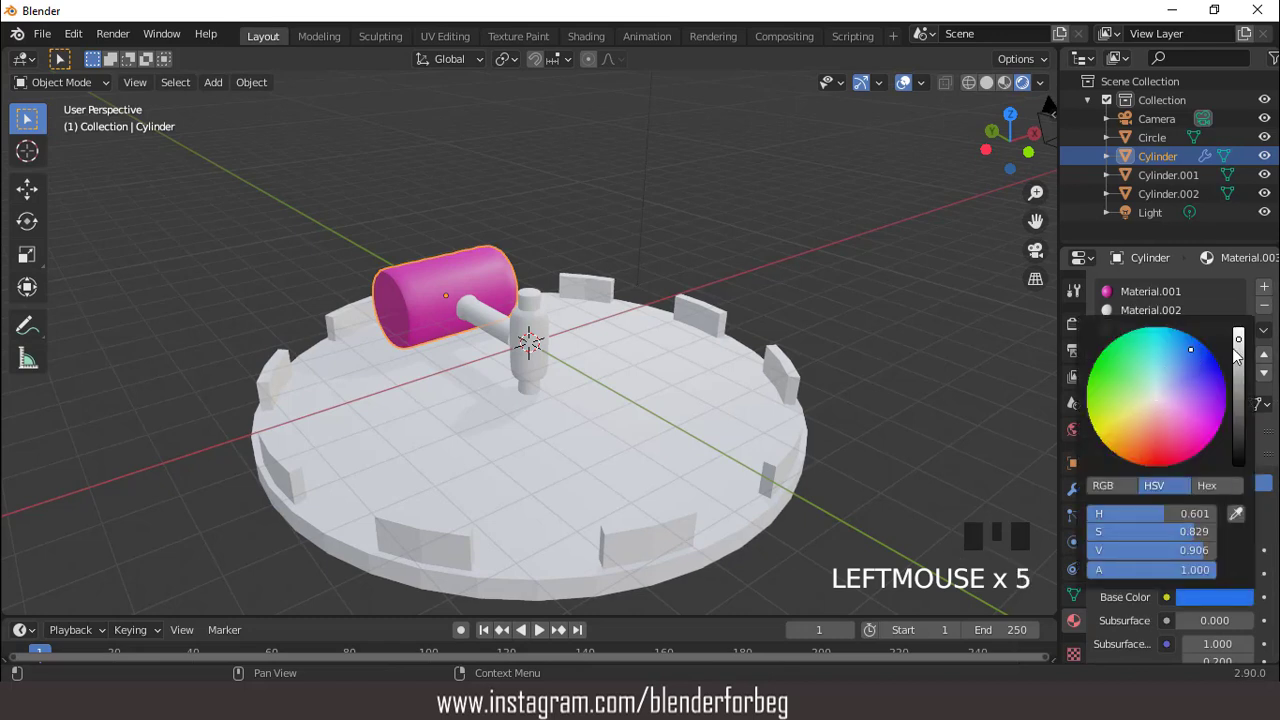
drag(1238, 340, 1238, 366)
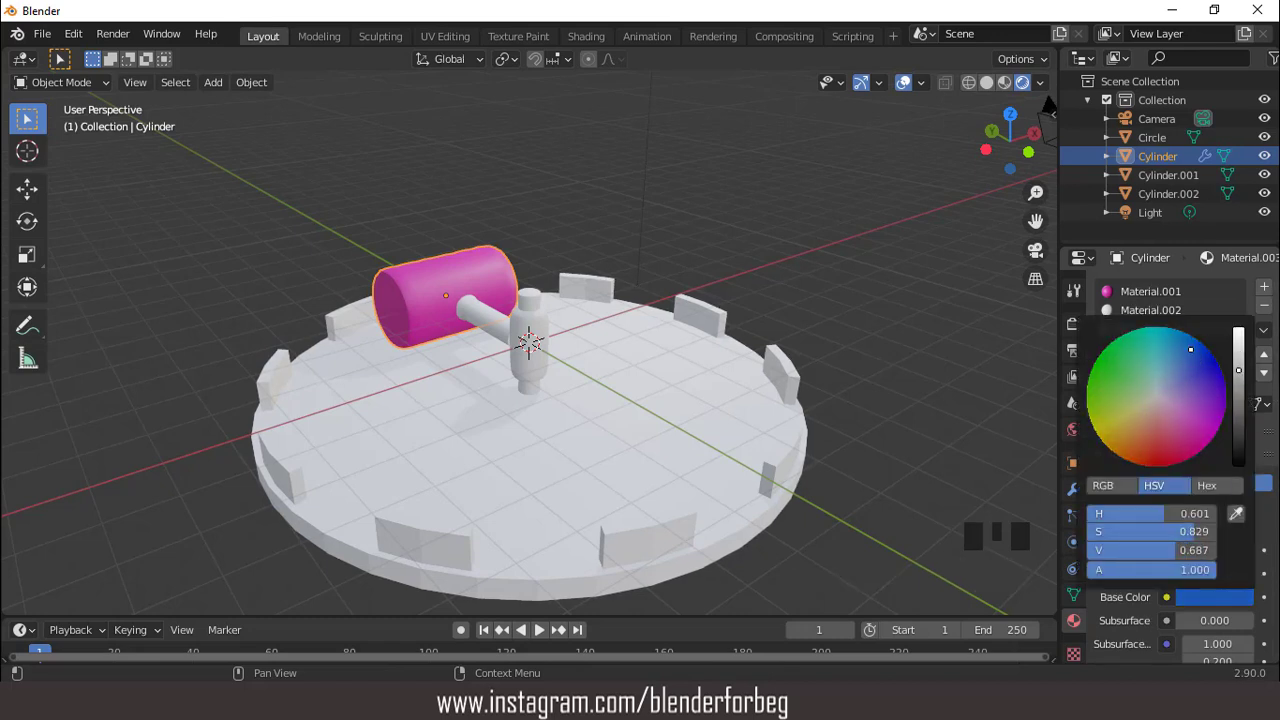
click(1197, 348)
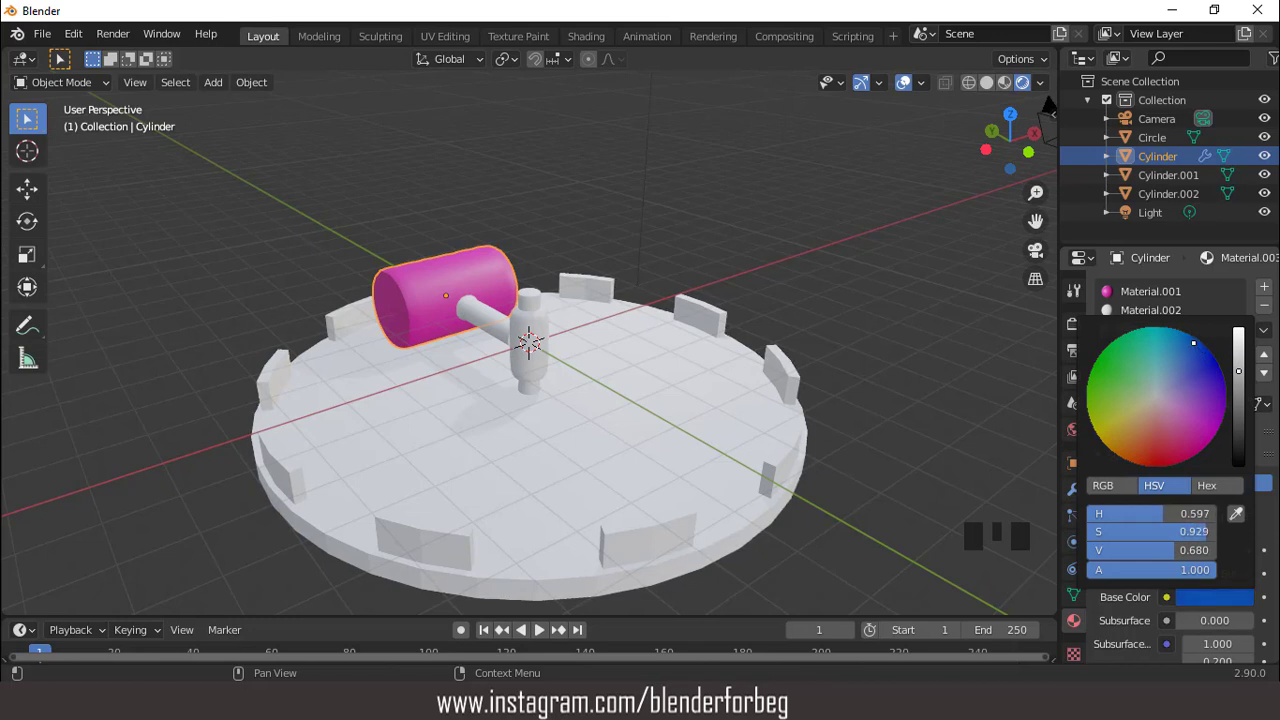
Add a fourth material to the hammer head with a muted blue base color of H 0.619, S 0.491, V 0.620.
click(1264, 287)
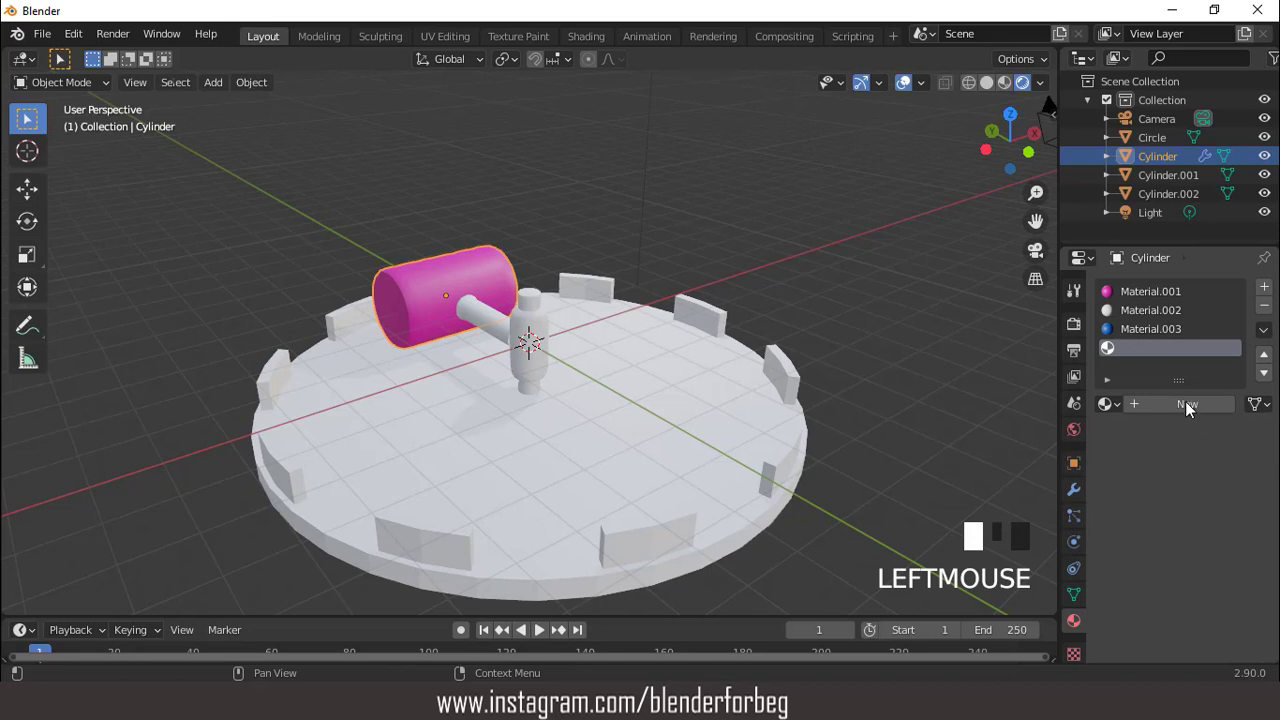
click(1185, 403)
click(1211, 598)
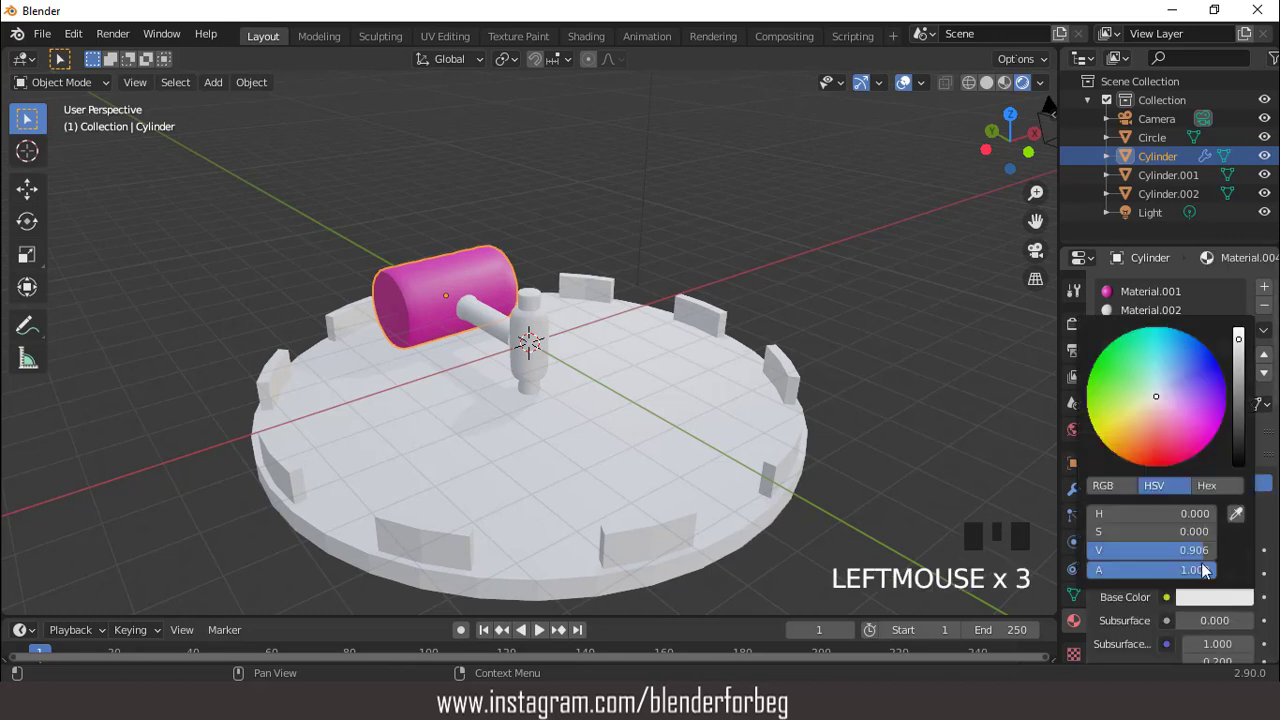
click(1174, 376)
mouse_move(1238, 345)
mouse_down()
mouse_move(1238, 364)
mouse_move(1197, 375)
mouse_move(1239, 379)
mouse_up()
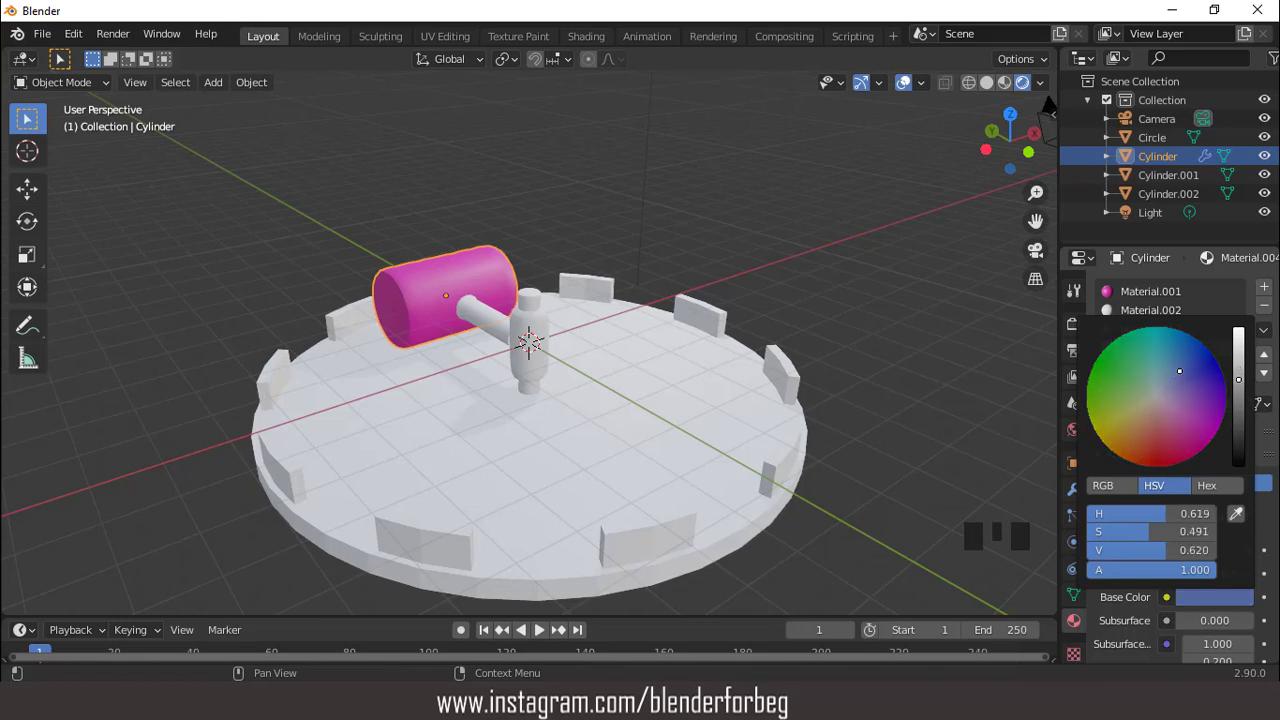
Add a fifth material to the hammer head with a teal base color of H 0.523, S 0.849, V 0.740.
click(1264, 288)
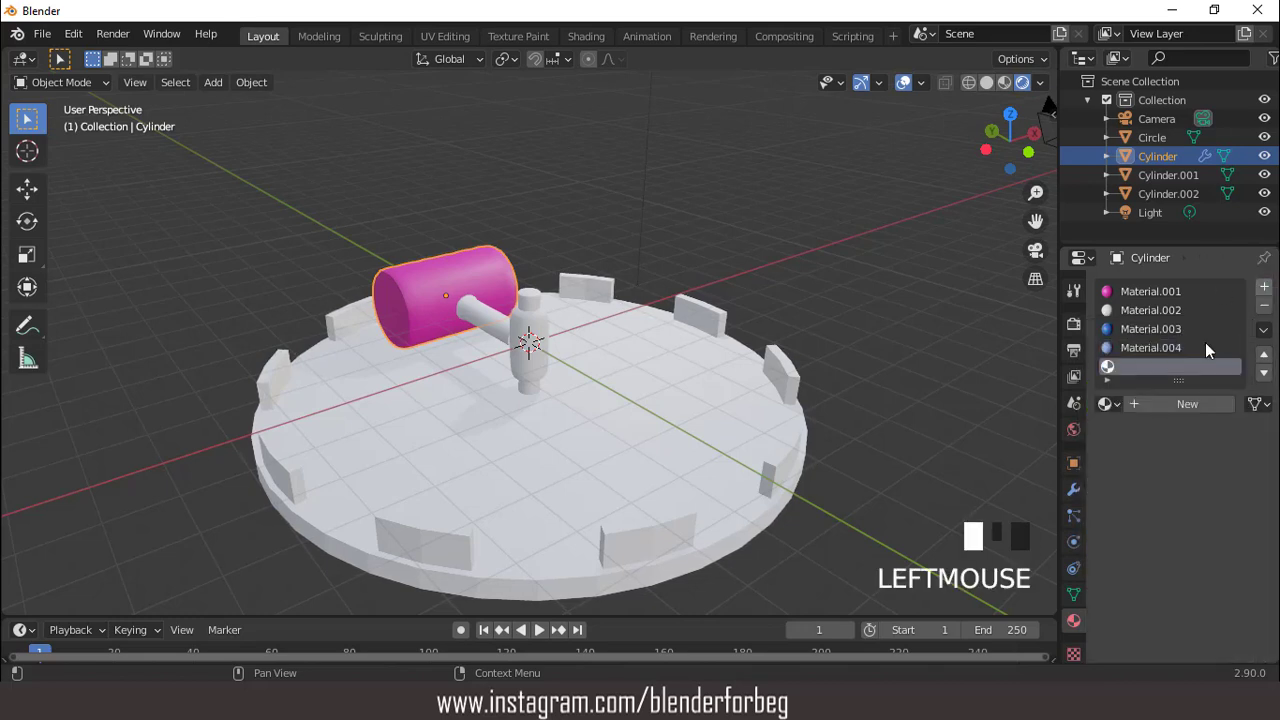
click(1188, 406)
click(1222, 597)
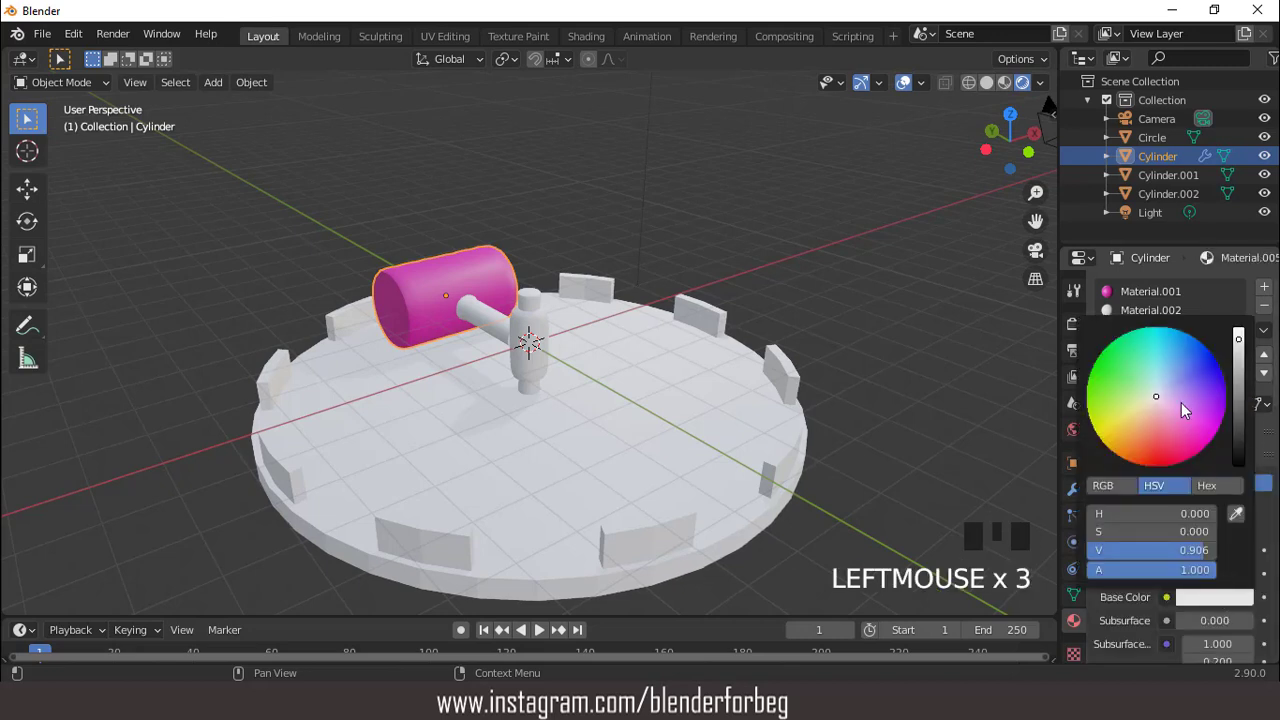
click(1165, 339)
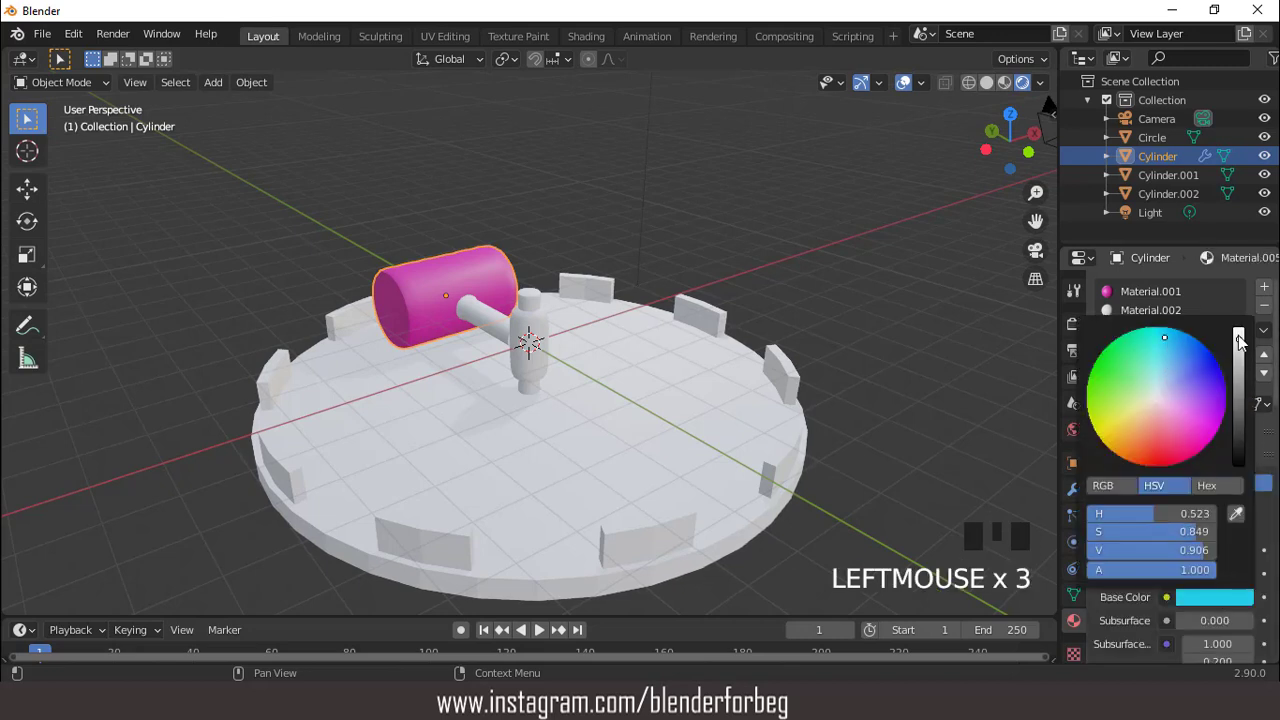
drag(1238, 340, 1238, 359)
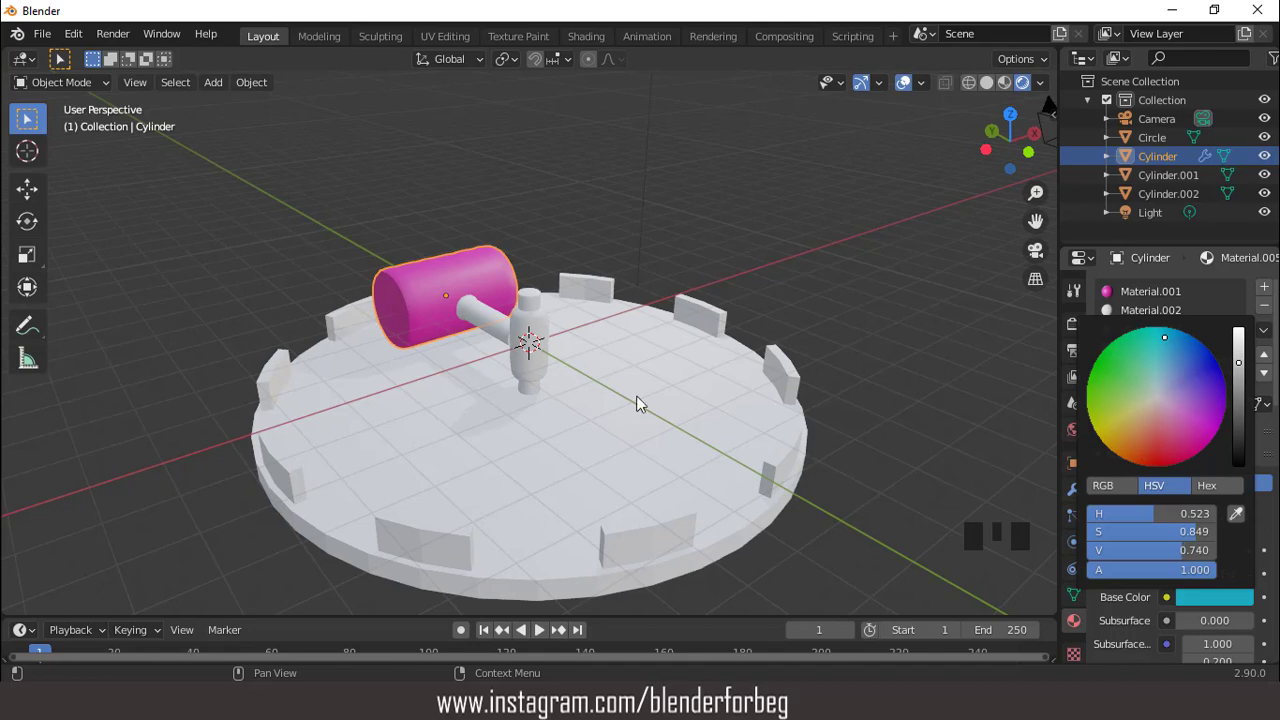
Isolate the hammer head in local view and enter Edit Mode.
middle_drag(623, 400, 543, 289)
scroll(447, 247, up, 2)
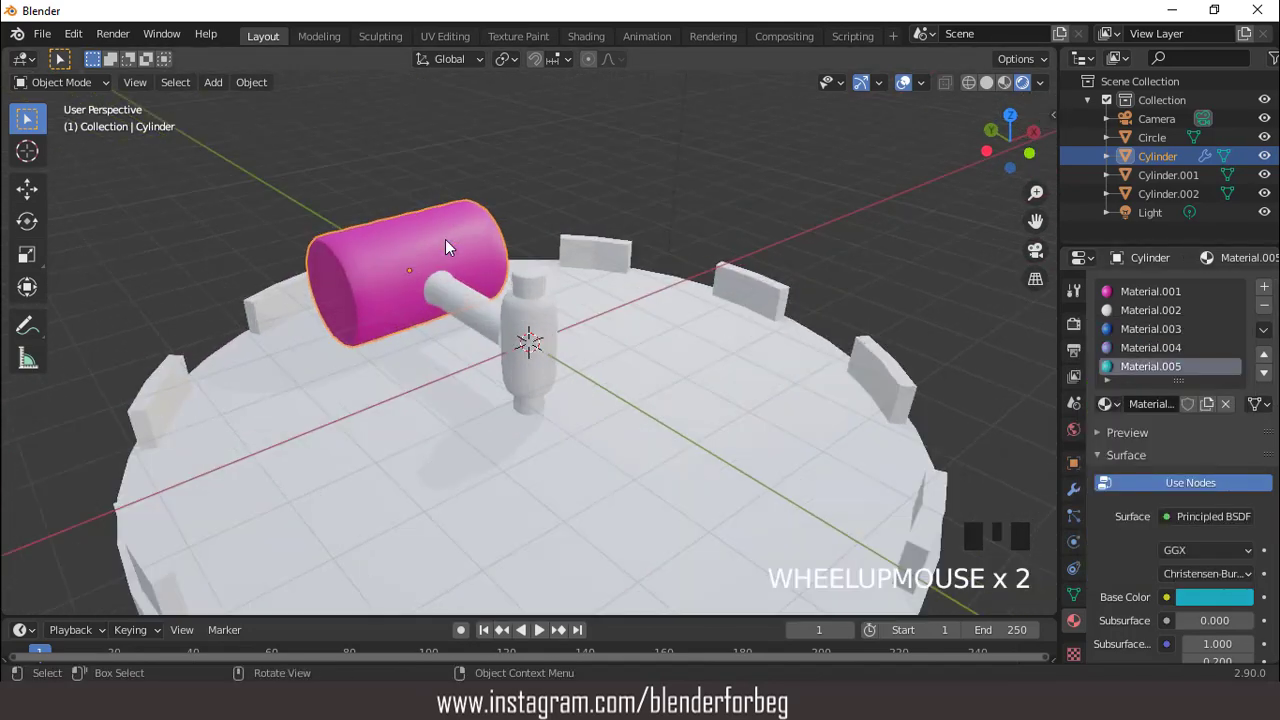
key(KP_Divide)
key(Tab)
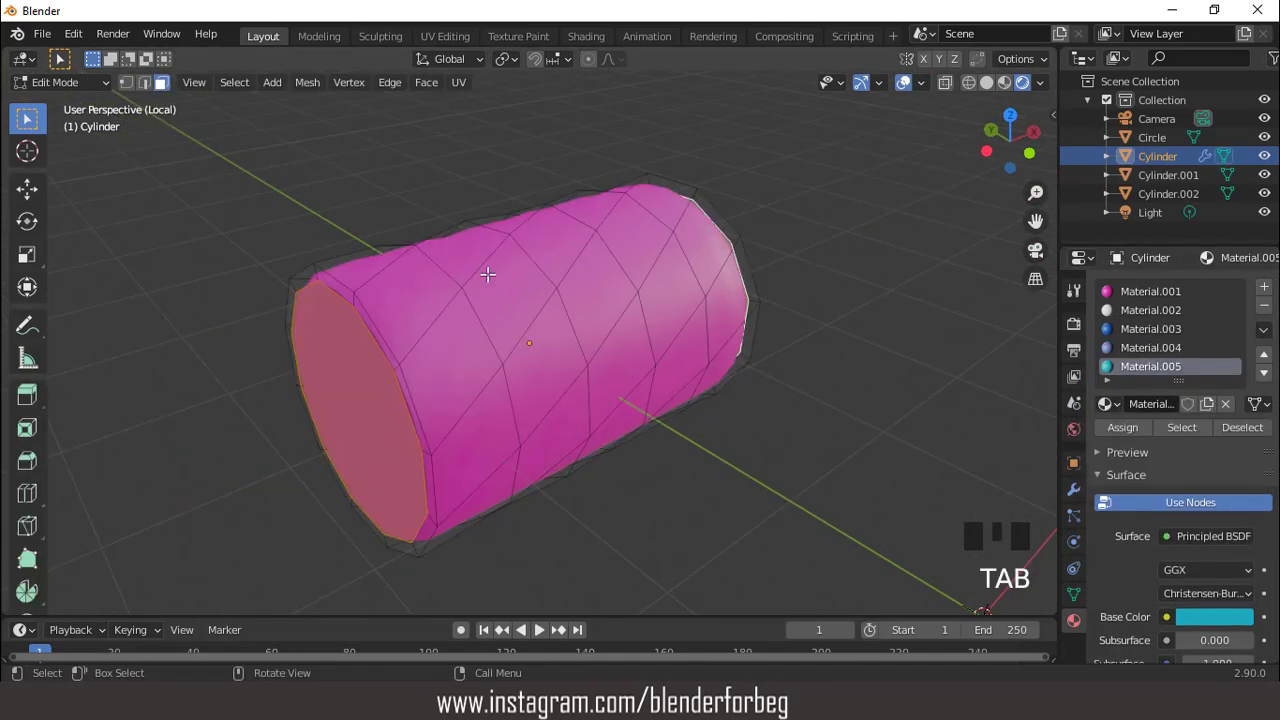
middle_drag(487, 274, 577, 279)
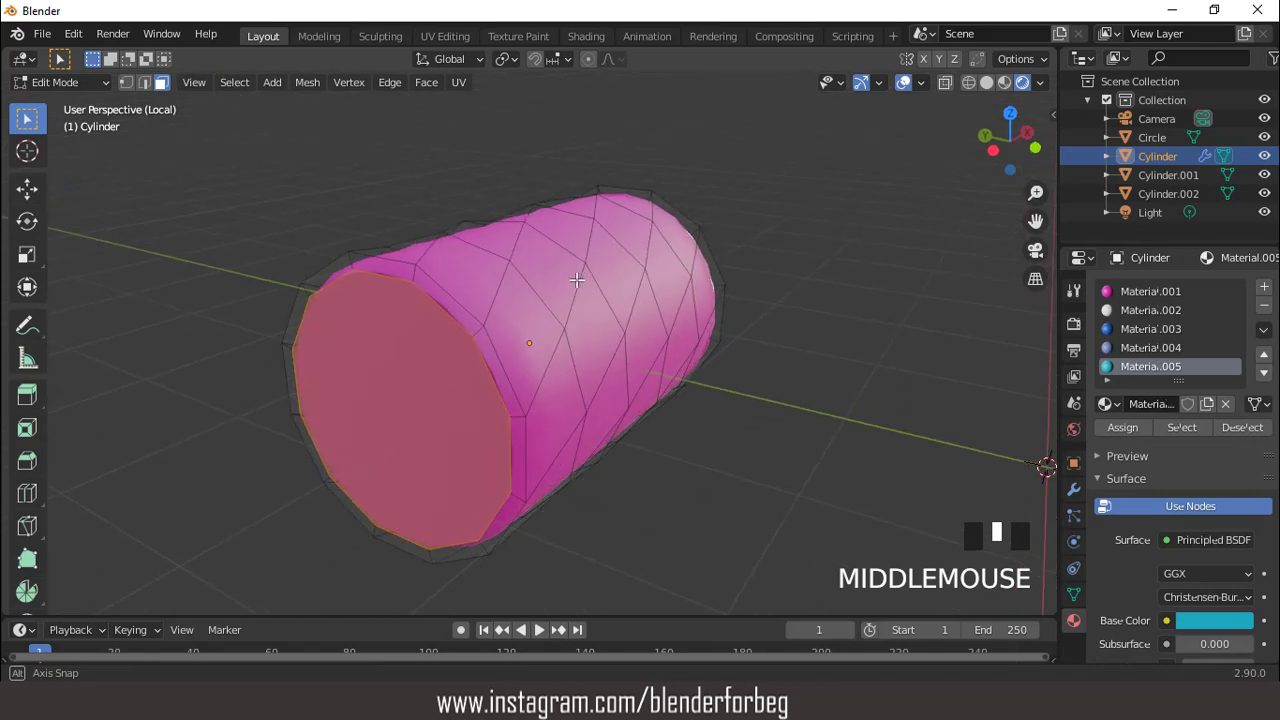
shift+click(475, 330)
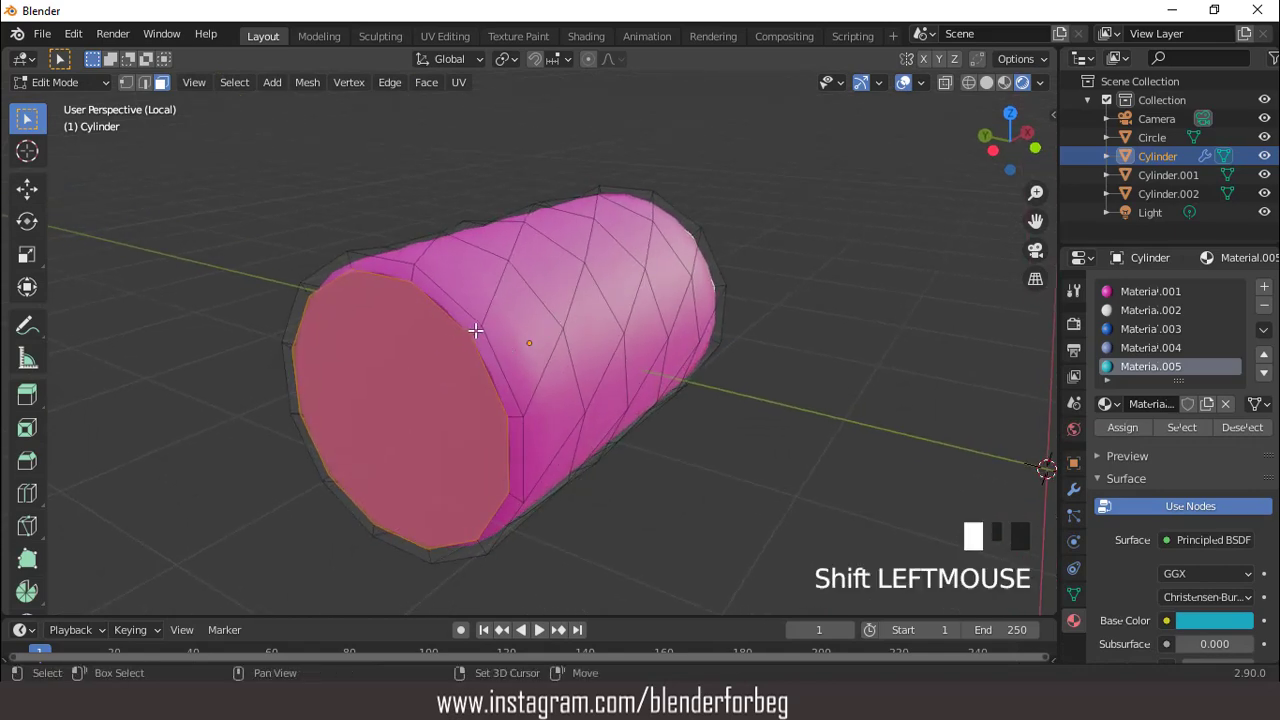
shift+double_click(475, 330)
scroll(475, 330, down, 2)
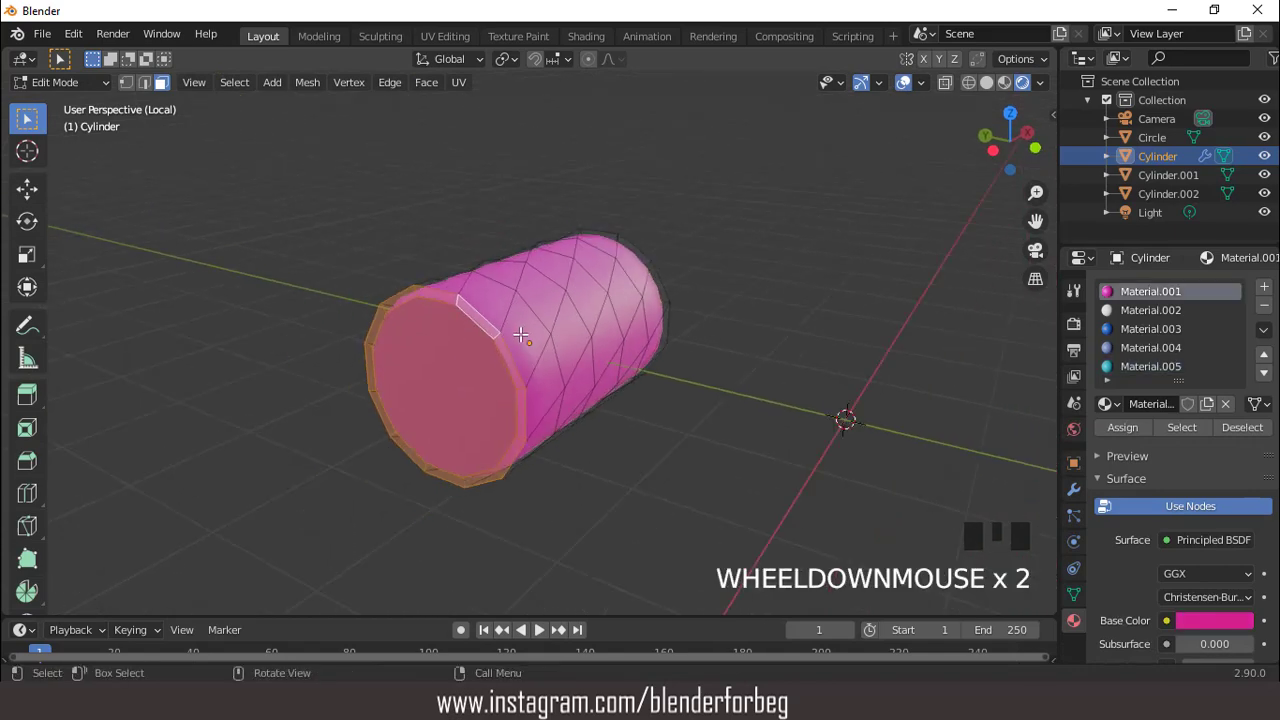
Select alternating spiral face loops along the first side of the hammer head, leaving every other strip unselected.
middle_drag(523, 334, 491, 331)
alt+click(490, 340)
alt+shift+click(493, 352)
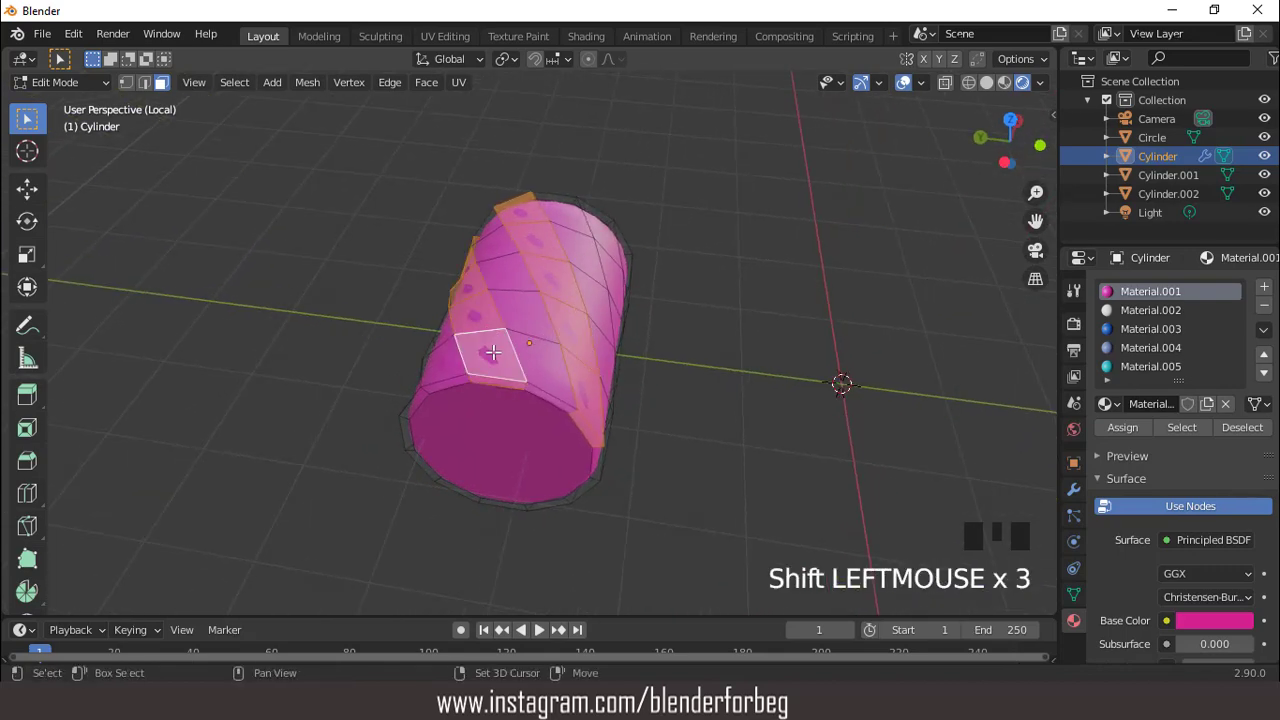
alt+drag(520, 294, 612, 282)
middle_drag(466, 345, 594, 251)
shift+click(580, 352)
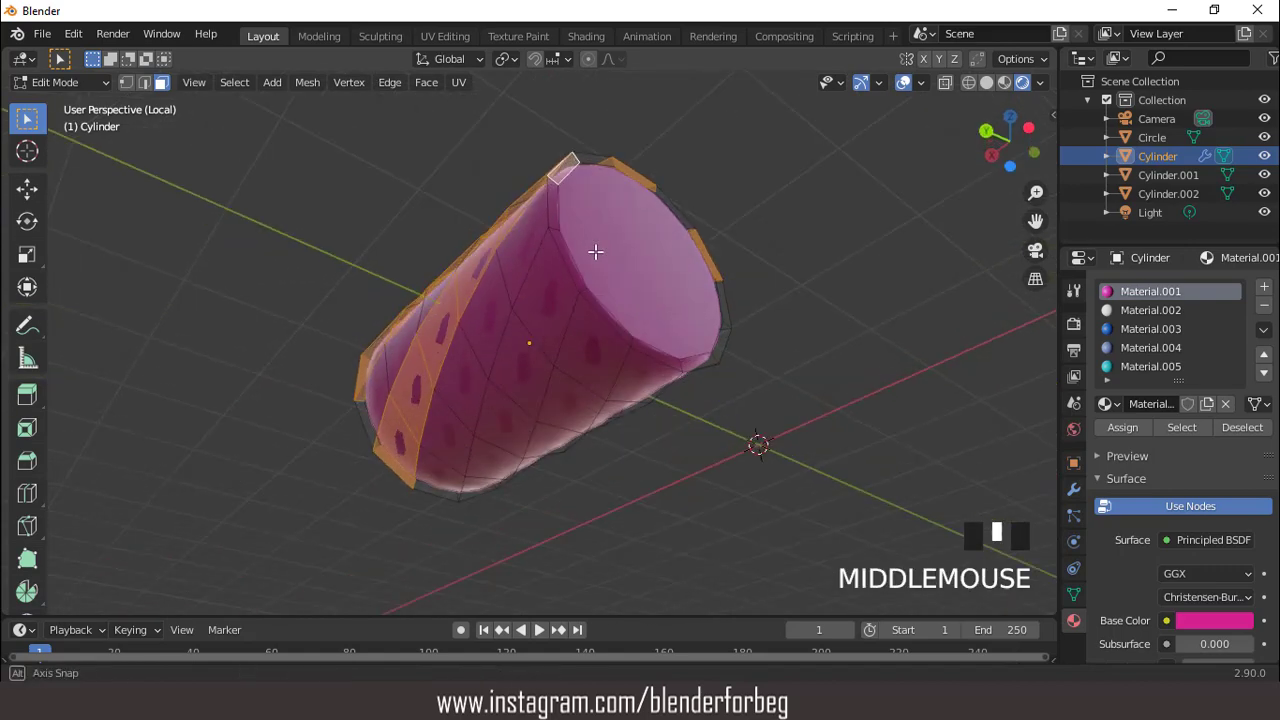
shift+click(571, 277)
shift+double_click(577, 305)
middle_drag(577, 305, 446, 289)
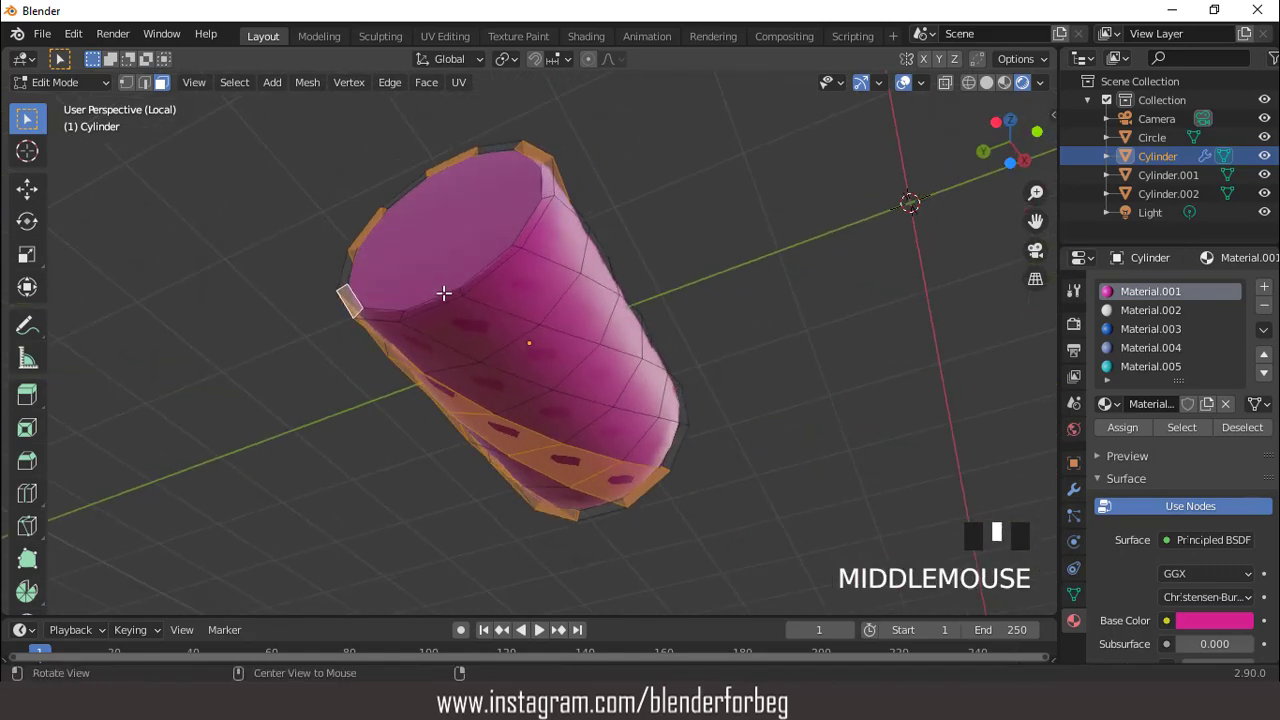
Add the remaining alternate spiral face loops on the underside and far side of the hammer head to the selection.
shift+click(481, 280)
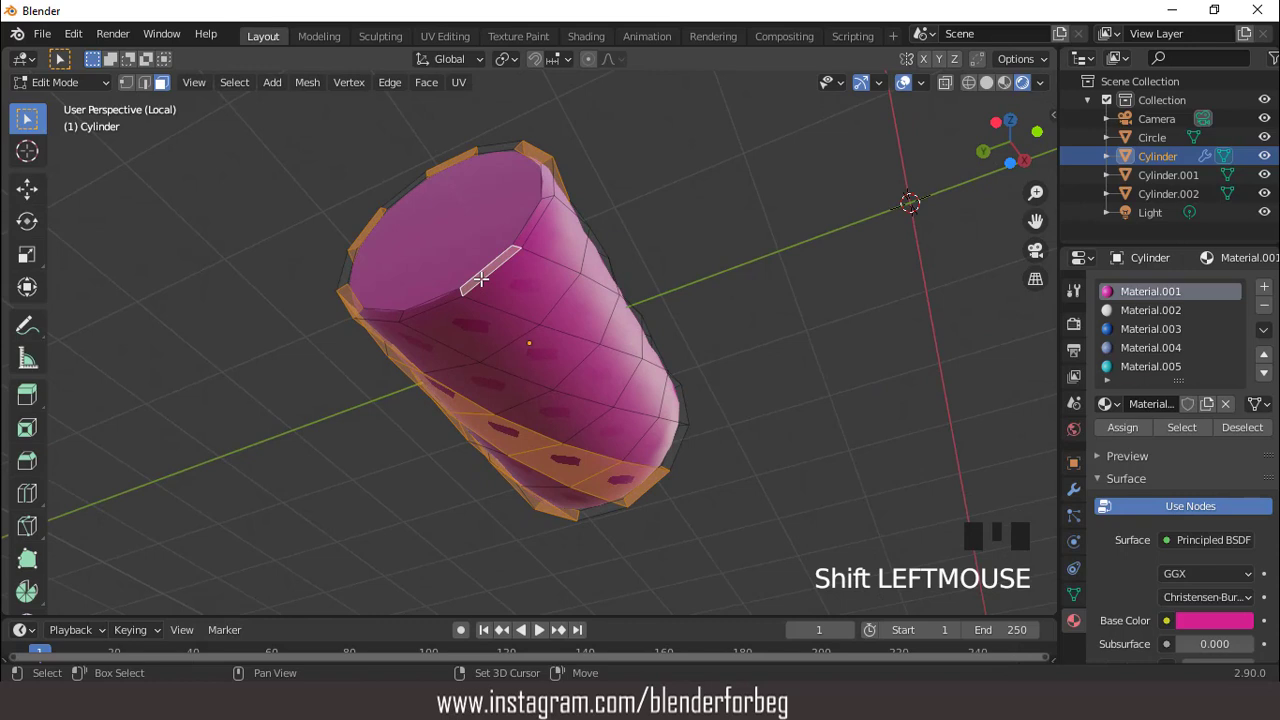
shift+click(460, 295)
shift+click(443, 303)
shift+double_click(443, 303)
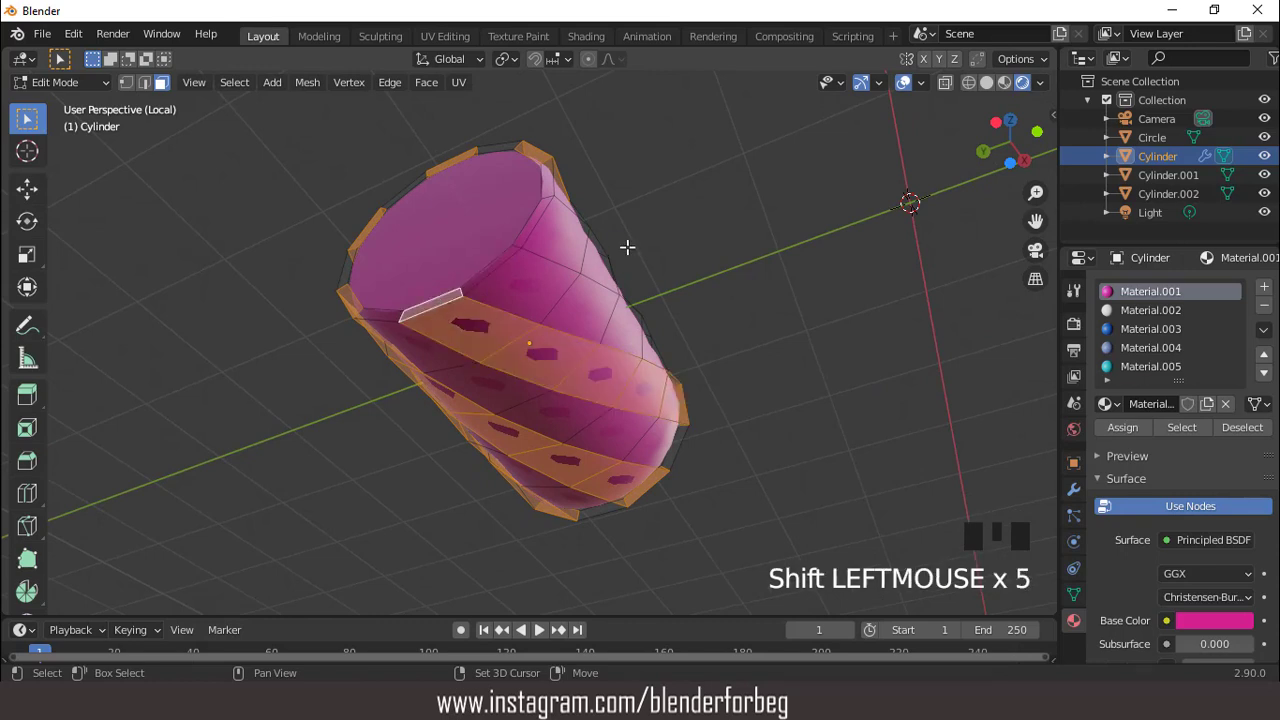
middle_drag(626, 249, 582, 330)
shift+click(457, 345)
shift+double_click(457, 345)
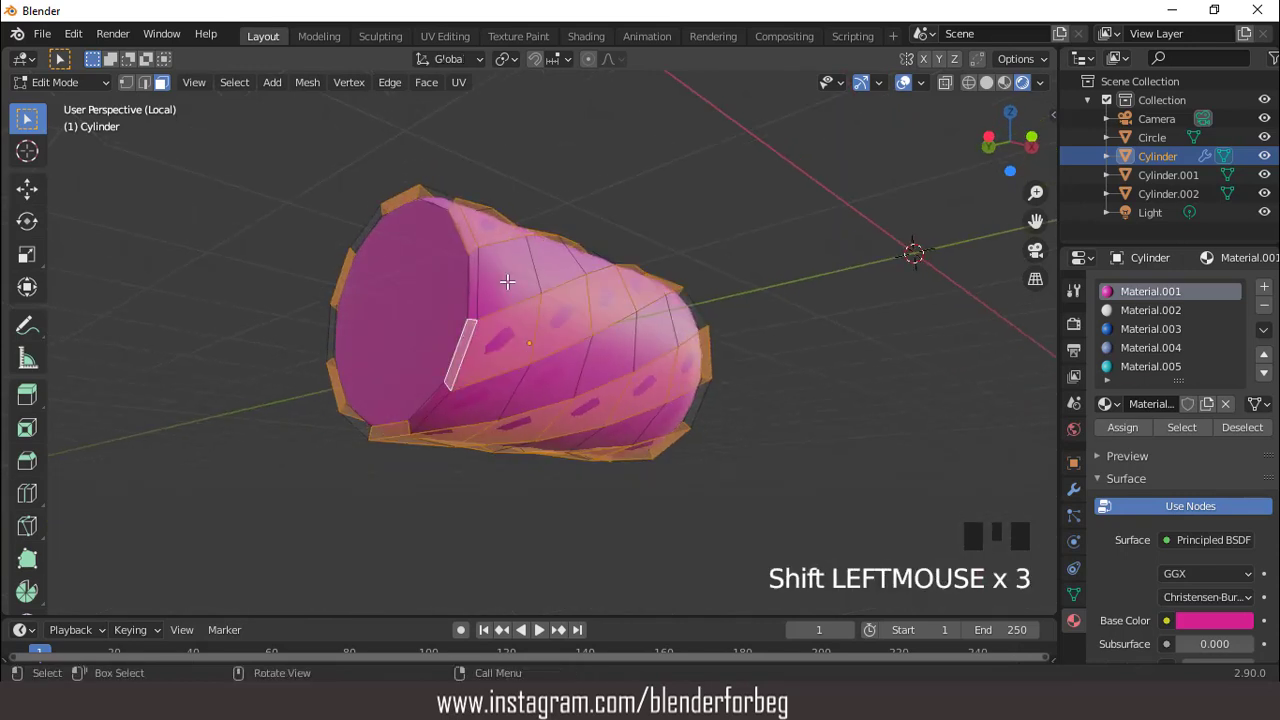
Remove the narrow rim faces around the first end of the hammer head from the selection.
middle_drag(457, 345, 537, 334)
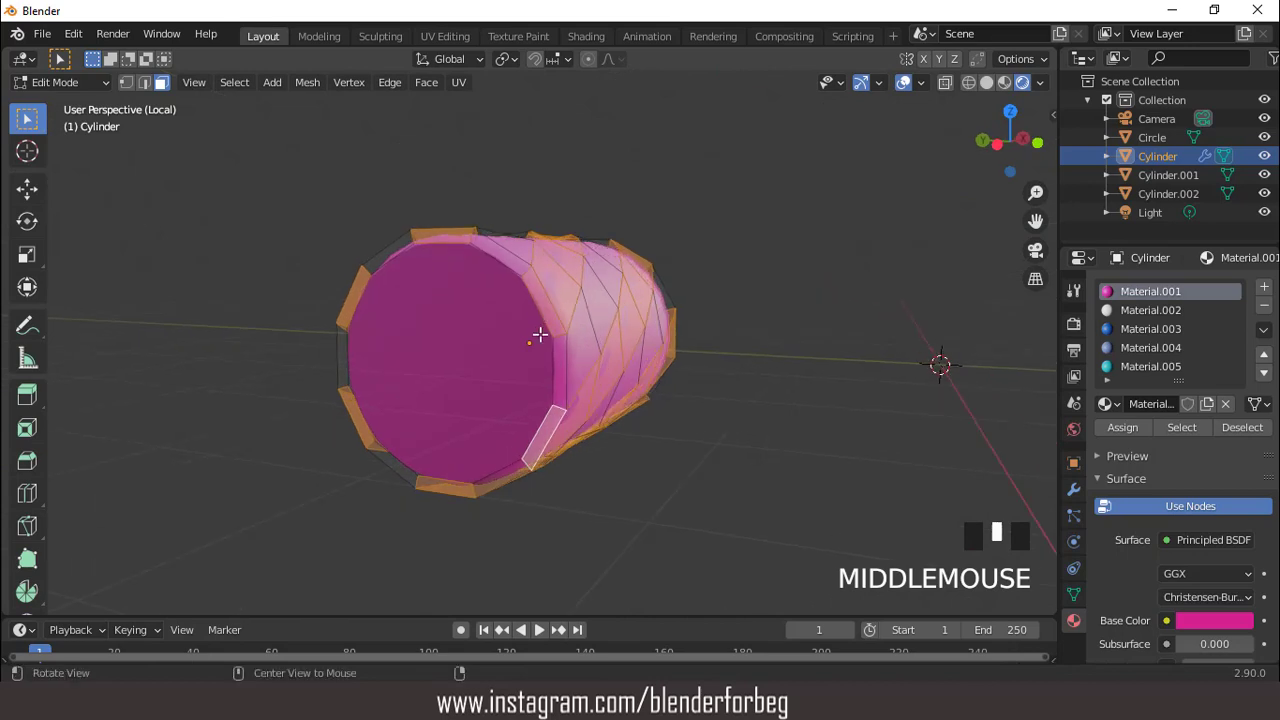
shift+click(550, 401)
shift+click(552, 321)
shift+click(456, 241)
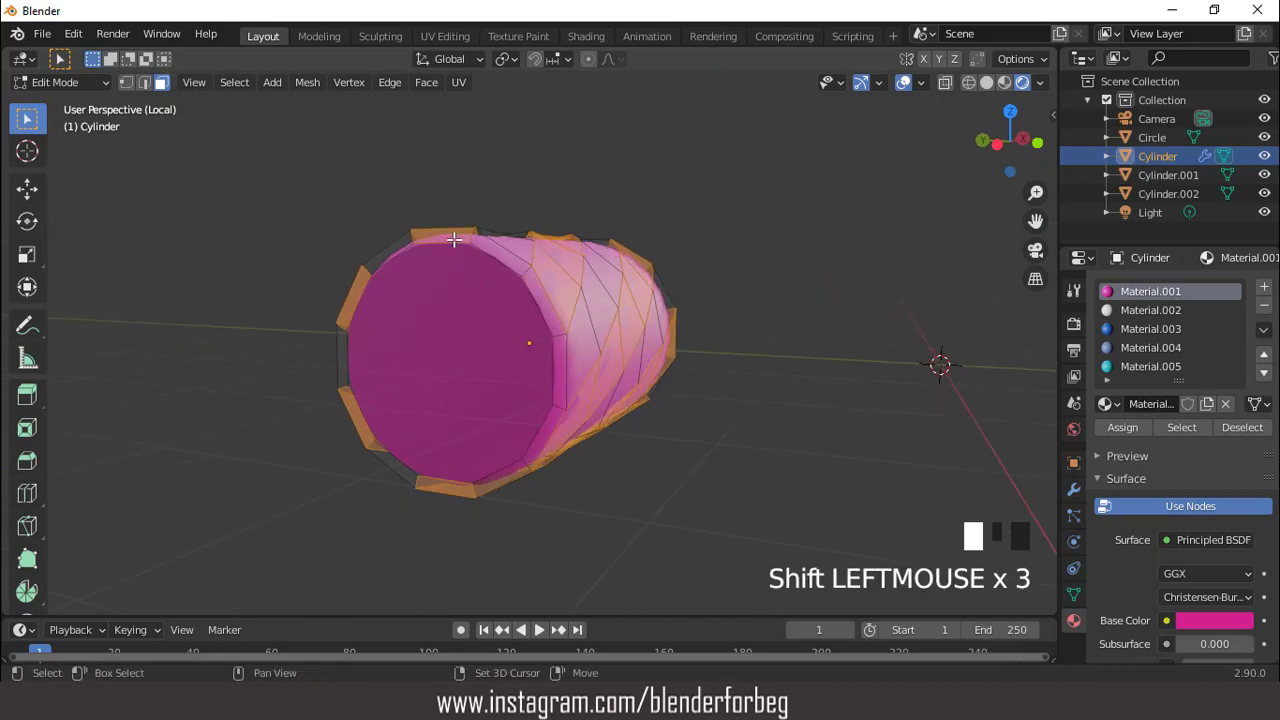
shift+click(359, 288)
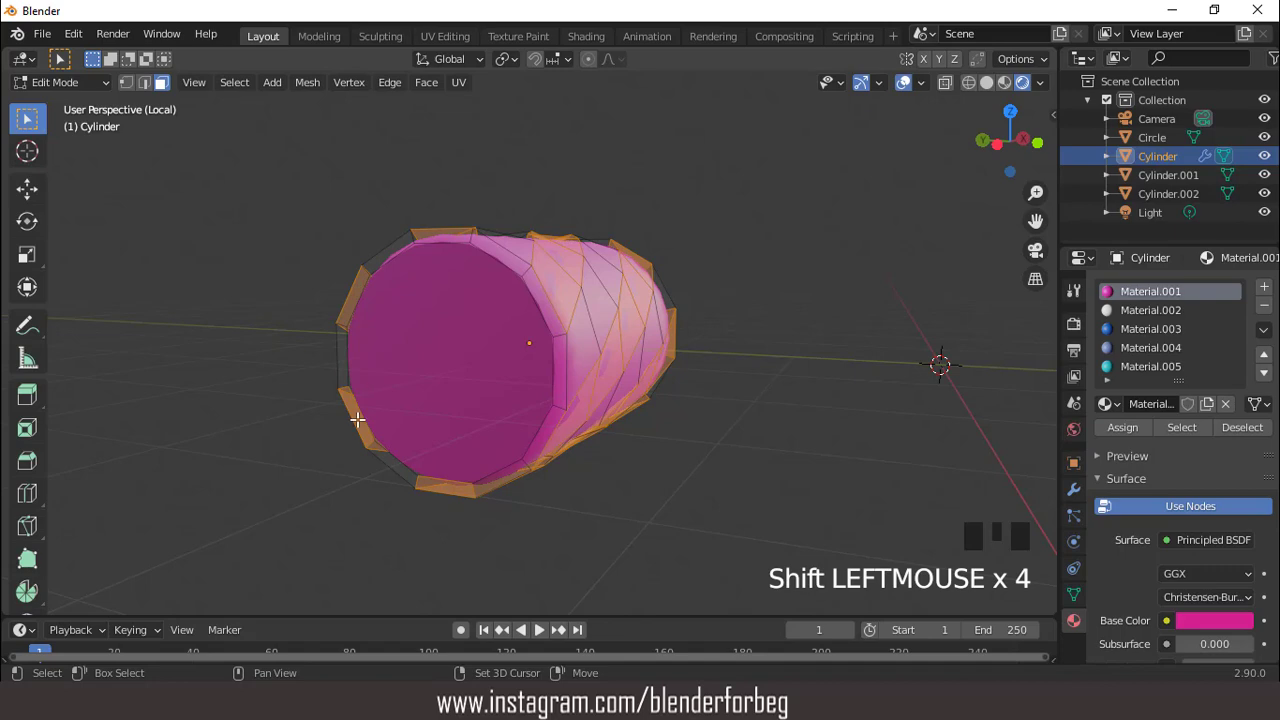
shift+click(428, 476)
Remove the narrow rim faces around the opposite end of the hammer head from the selection.
middle_drag(428, 478, 305, 344)
shift+click(552, 293)
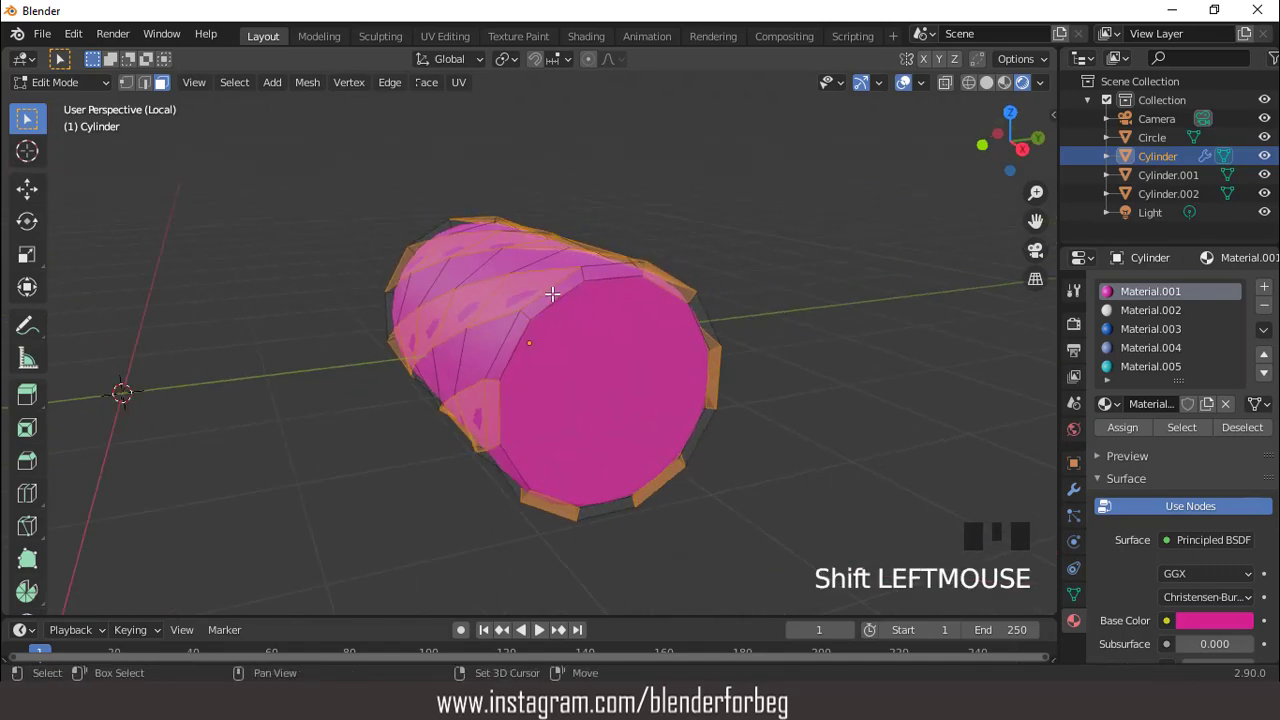
shift+click(666, 283)
shift+click(665, 479)
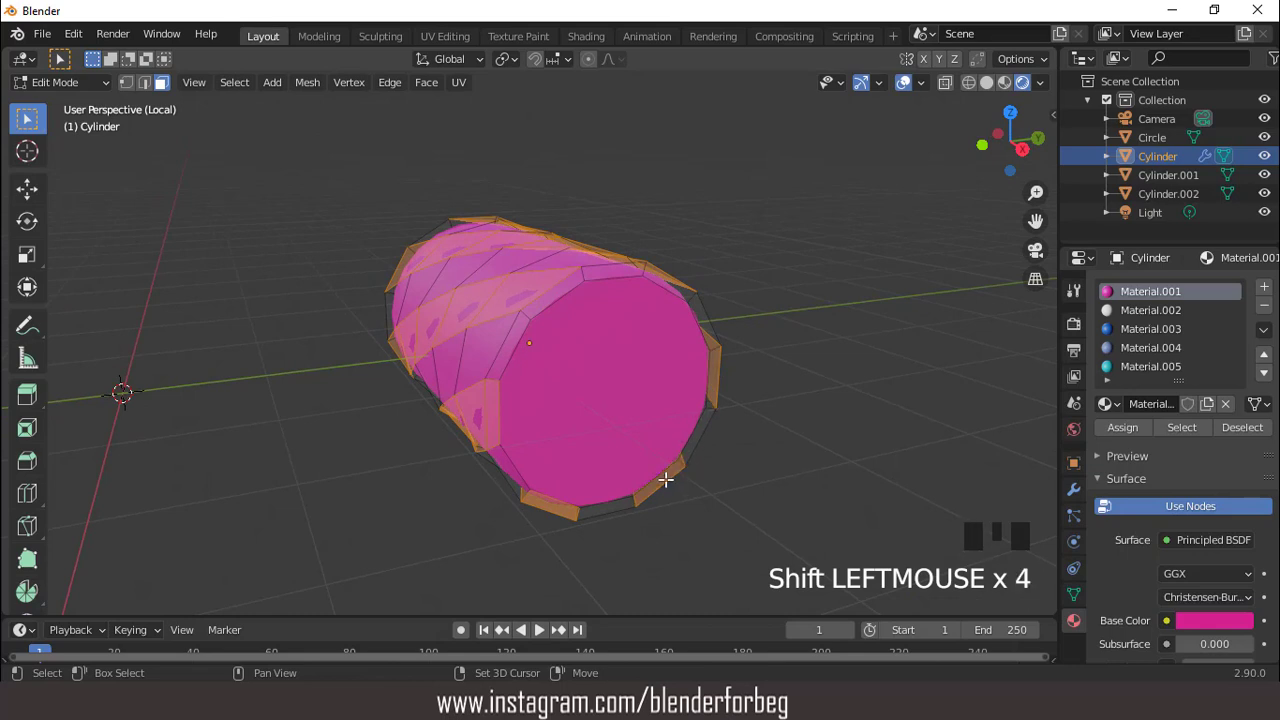
shift+click(557, 507)
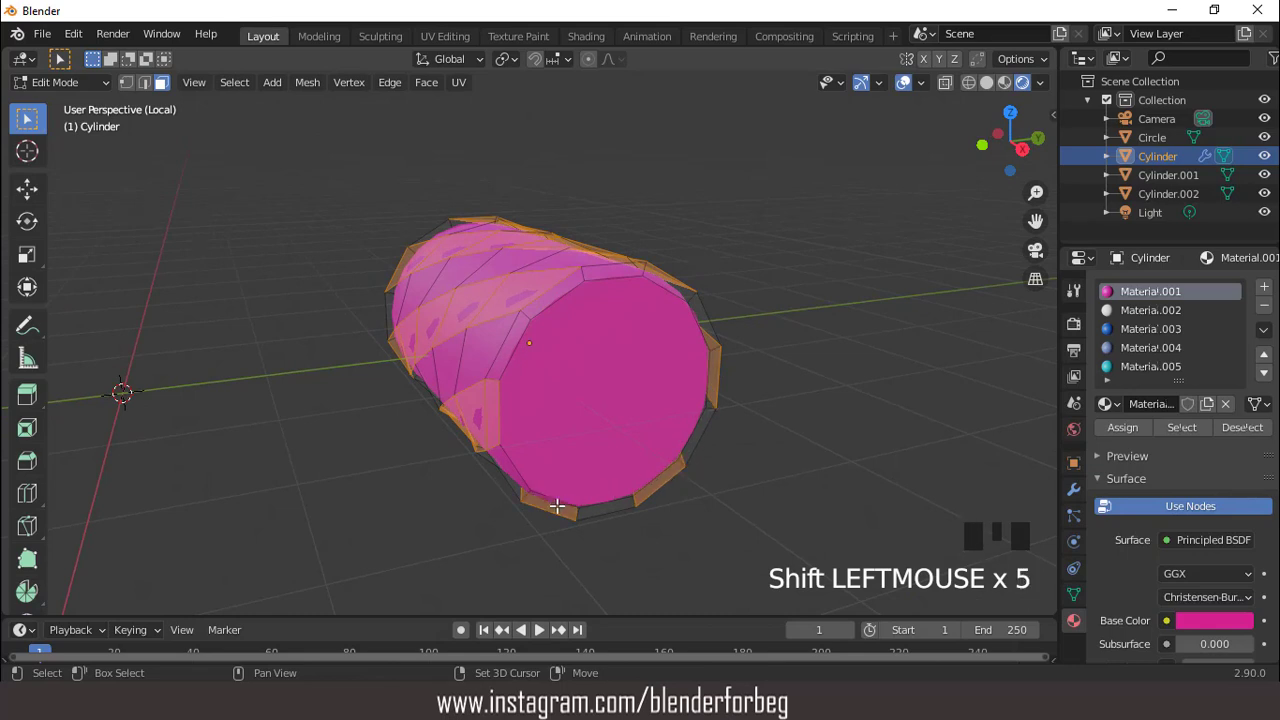
shift+click(496, 410)
Assign the white Material.002 to the selected spiral strips, hide the overlays and leave local view.
click(1127, 310)
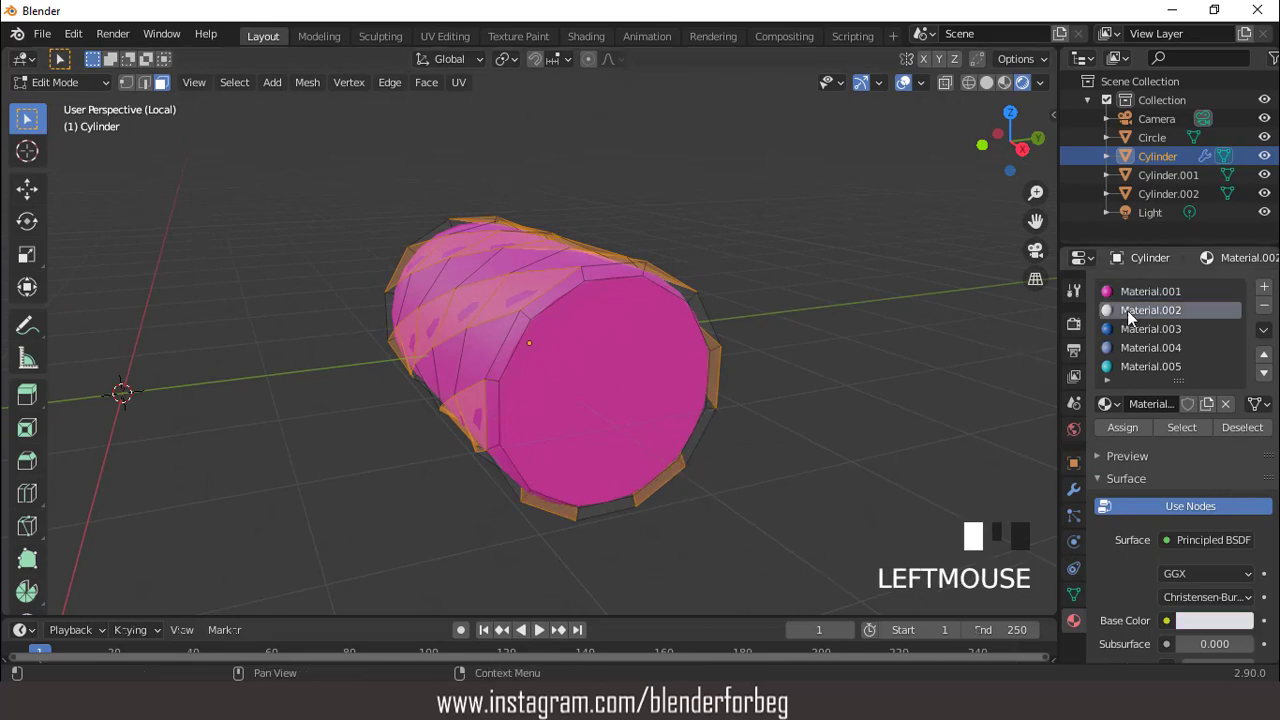
click(1122, 427)
click(777, 277)
middle_drag(777, 277, 718, 237)
scroll(659, 242, down, 1)
key(KP_Divide)
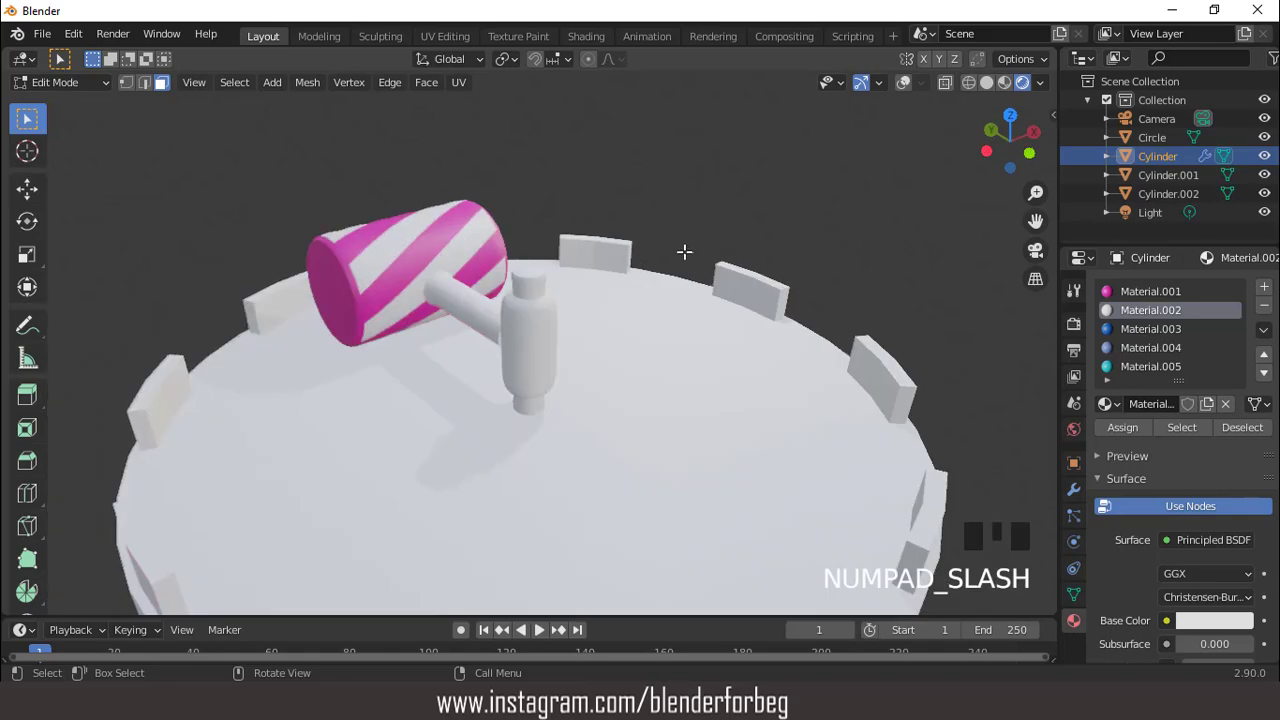
Show the overlays again, return to Object Mode and isolate the hammer's handle in local view.
scroll(683, 251, down, 4)
middle_drag(612, 296, 628, 342)
click(903, 83)
scroll(485, 323, up, 2)
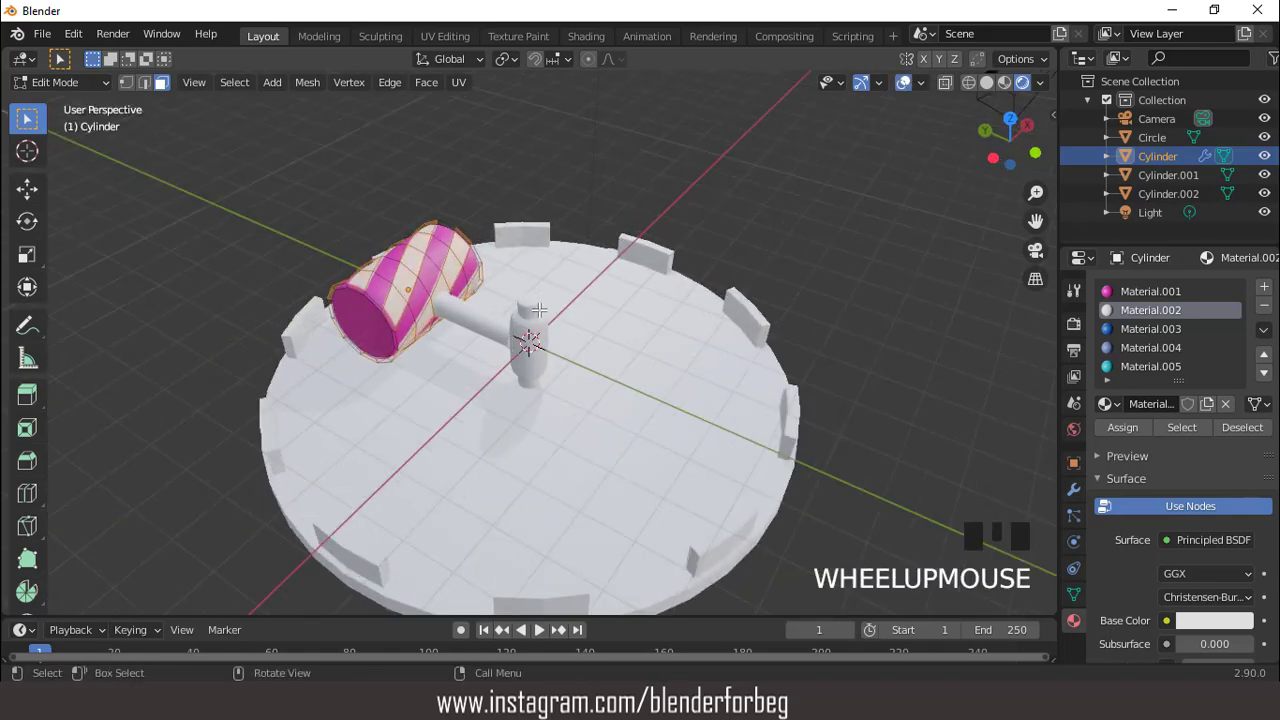
key(Tab)
scroll(475, 322, up, 2)
click(475, 322)
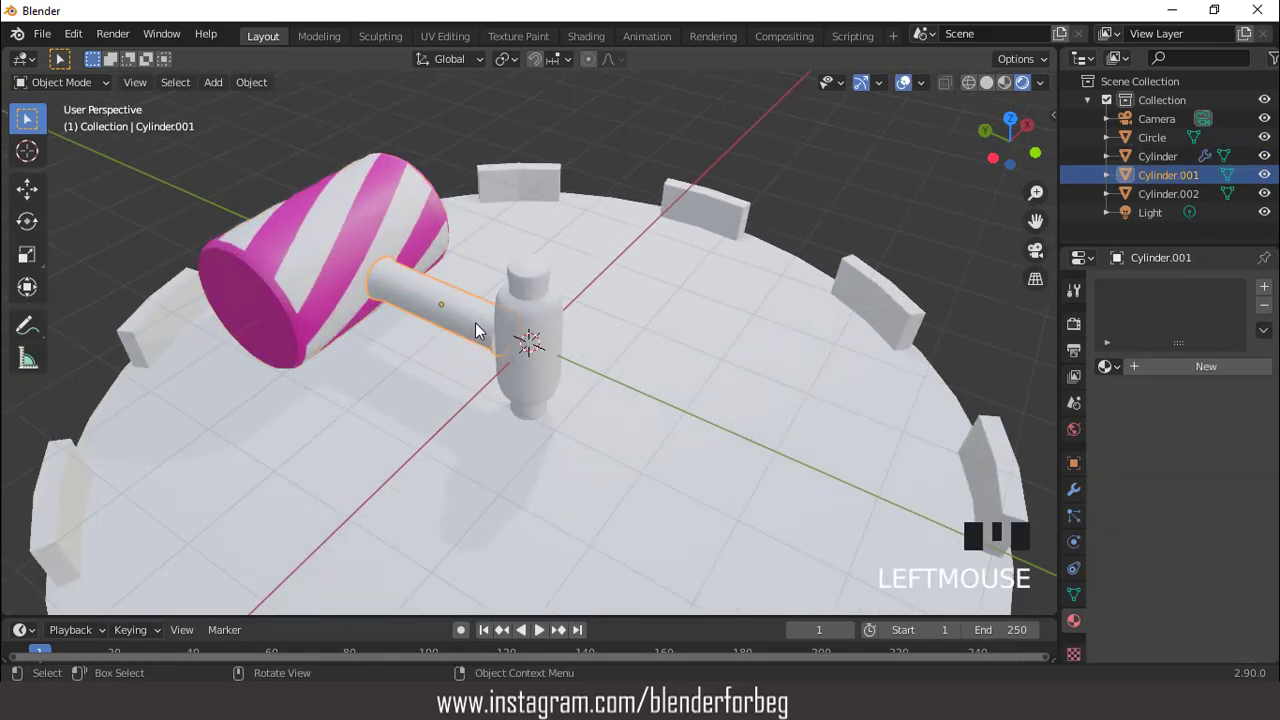
scroll(564, 322, up, 2)
key(KP_Divide)
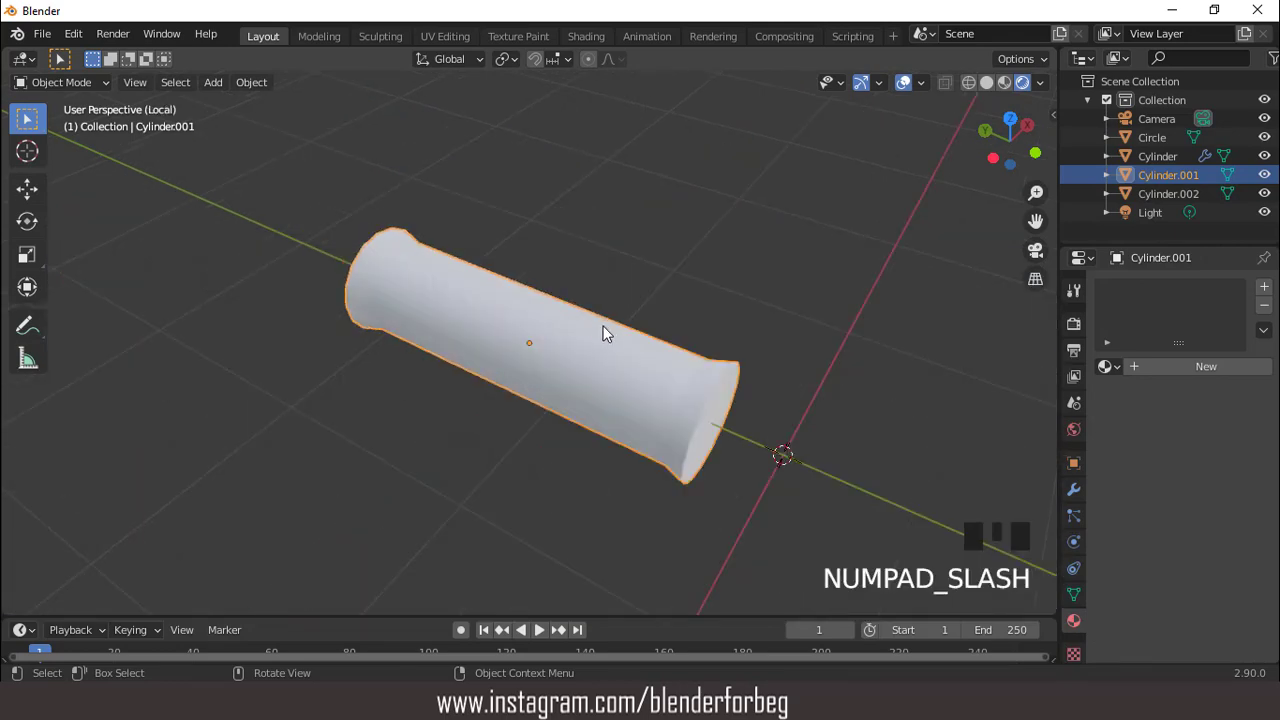
Apply the existing pink Material.001 to the whole handle.
middle_drag(603, 326, 560, 300)
click(1106, 366)
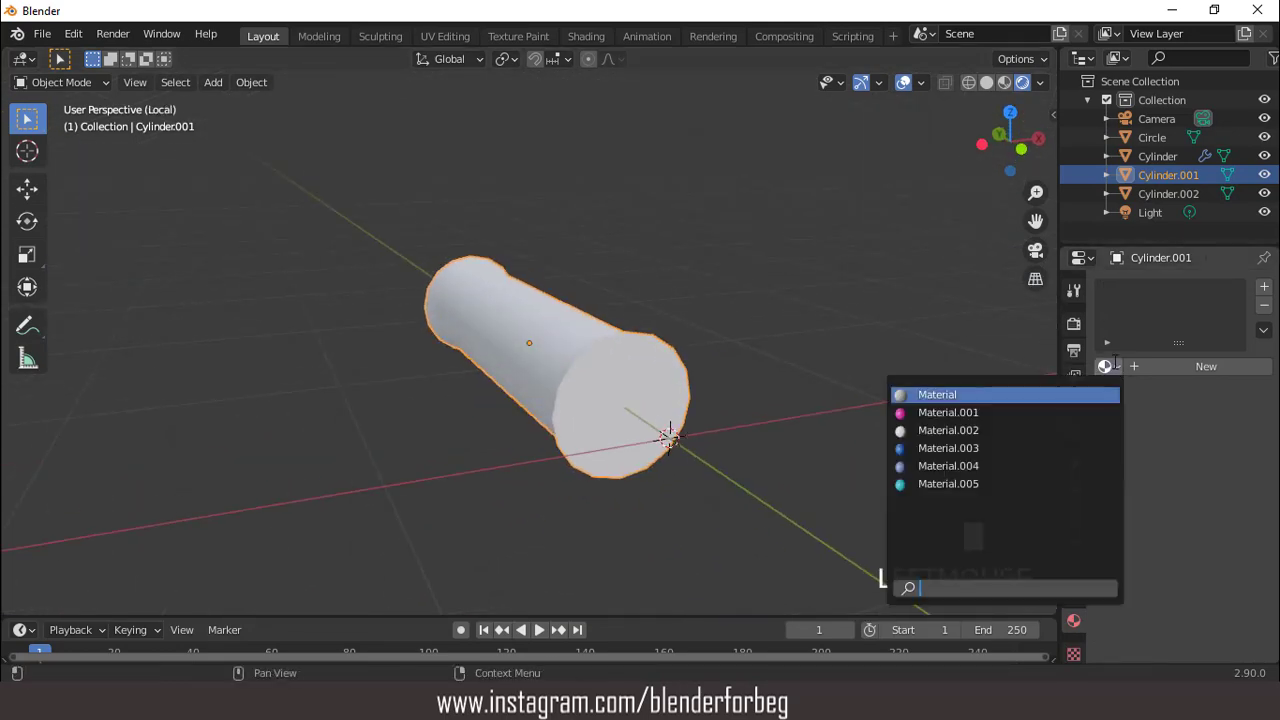
click(960, 412)
middle_drag(767, 334, 833, 356)
Expand the end-cap selection to the handle's flared ends and assign them the muted blue Material.004 in a second material slot.
key(Tab)
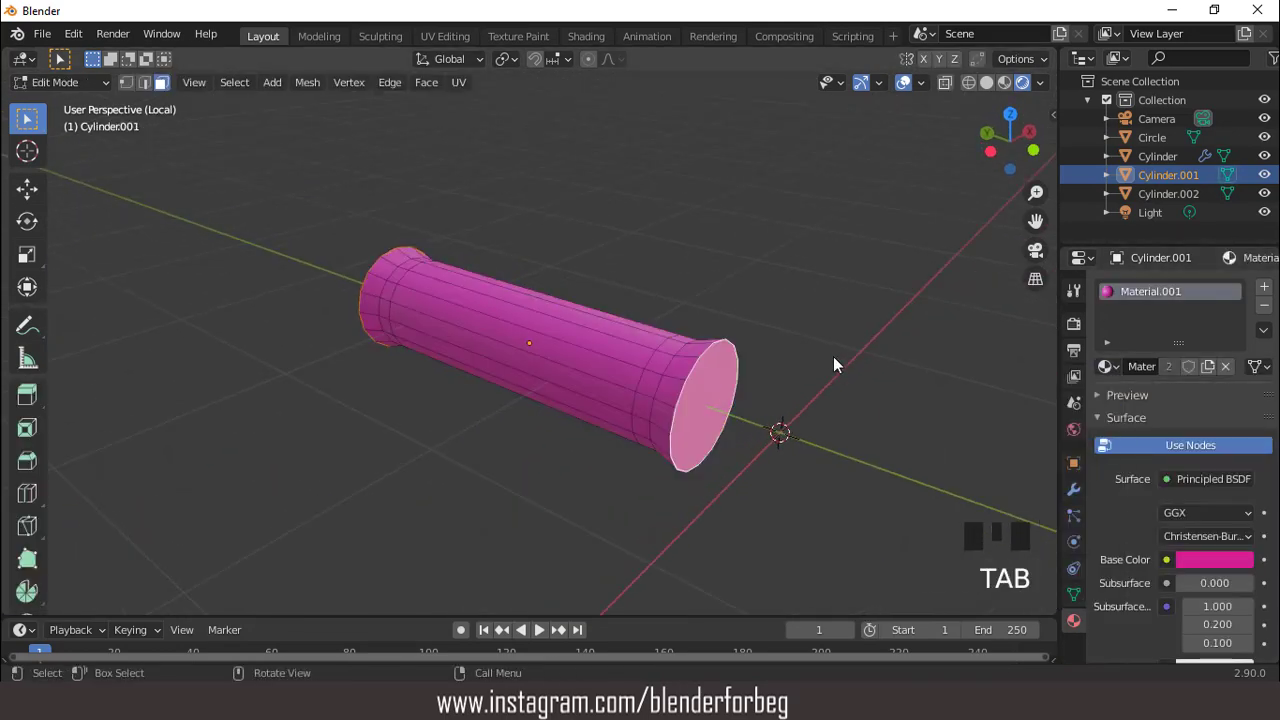
middle_drag(537, 274, 530, 300)
key(ctrl+KP_Add)
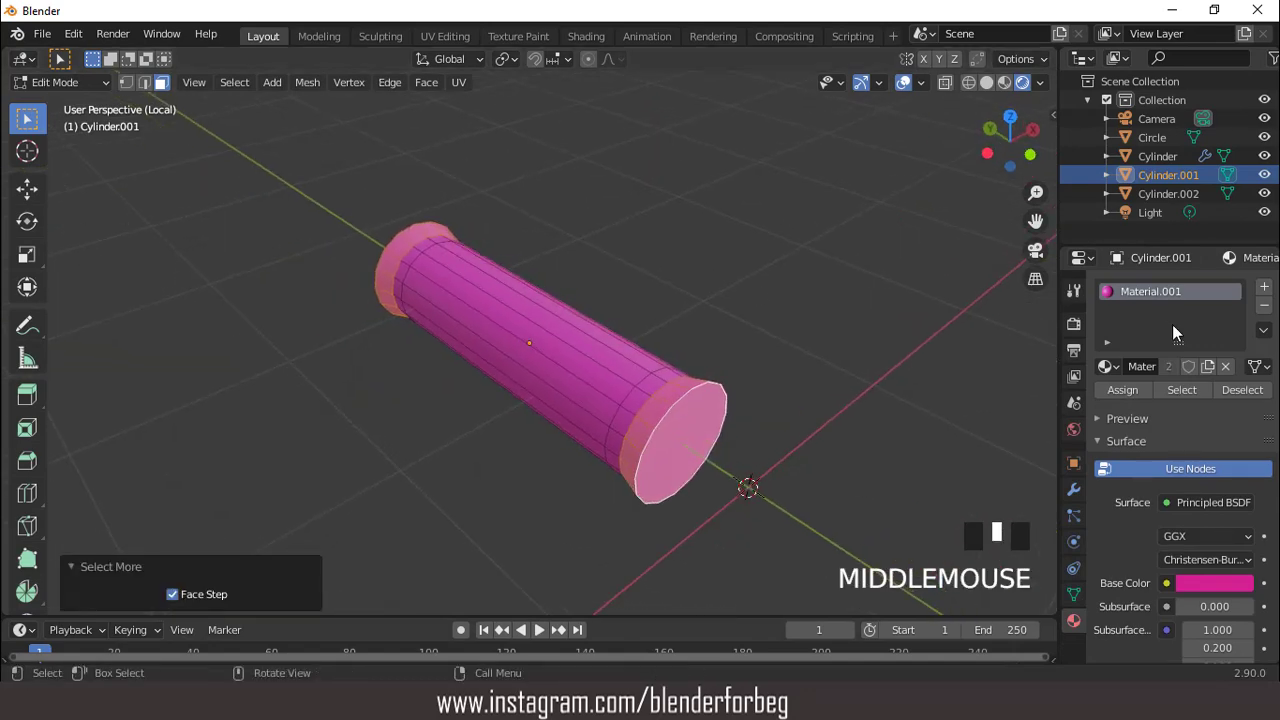
click(1264, 288)
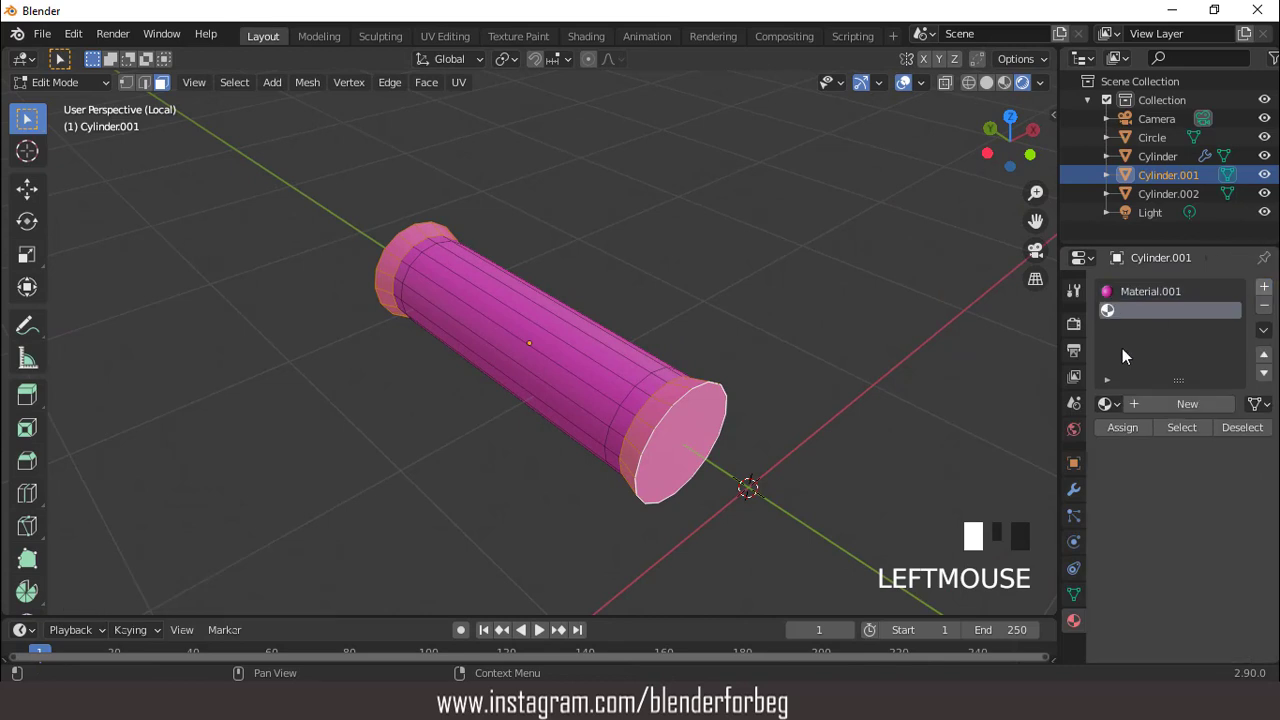
click(1115, 406)
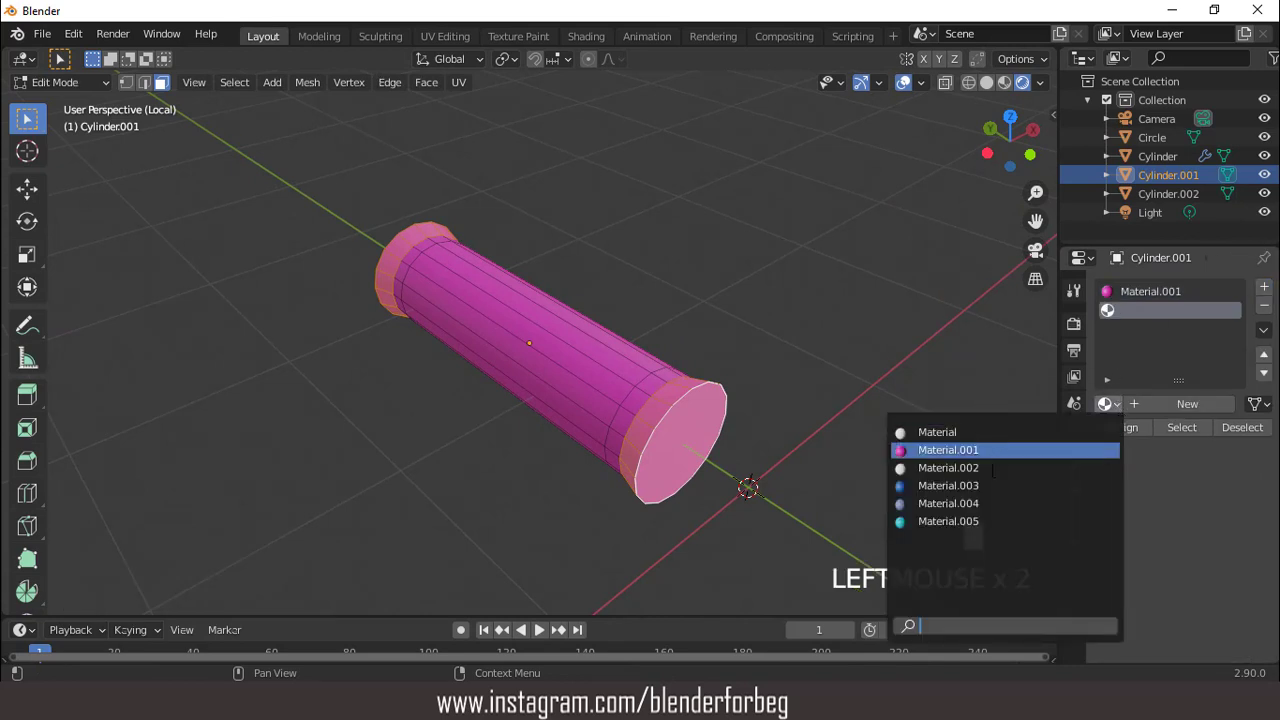
click(960, 503)
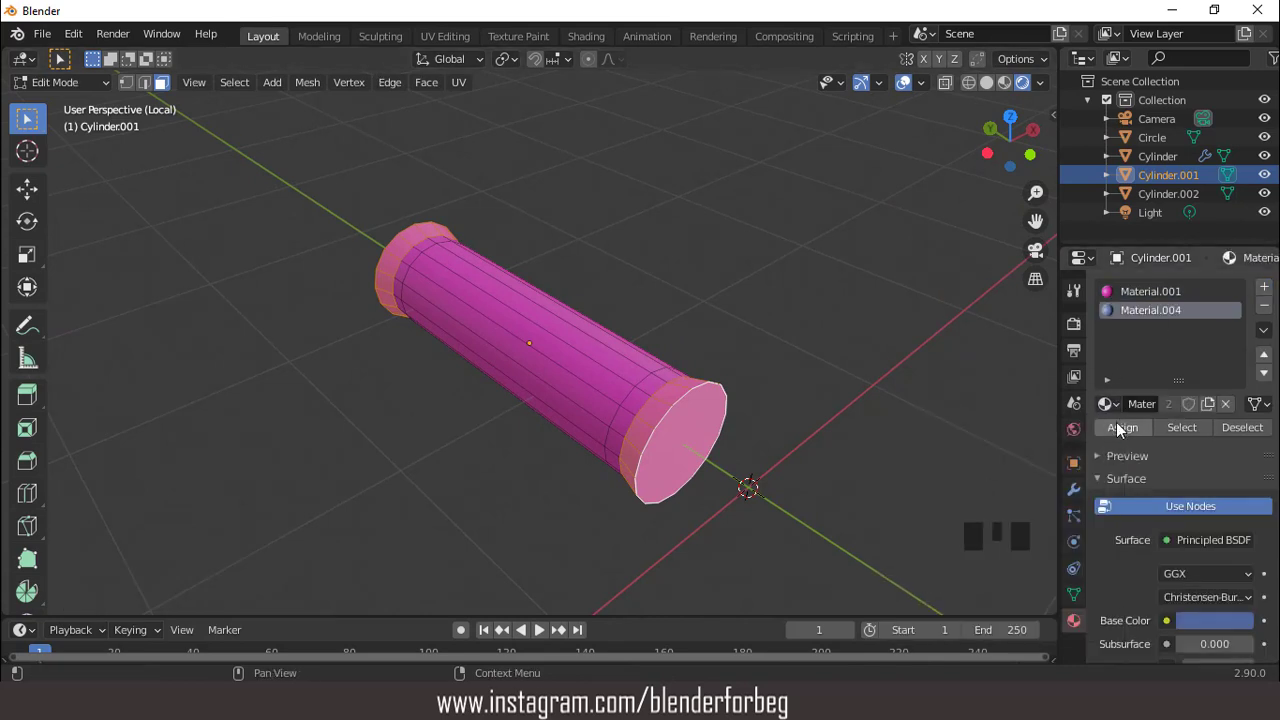
click(1118, 427)
click(905, 83)
click(834, 194)
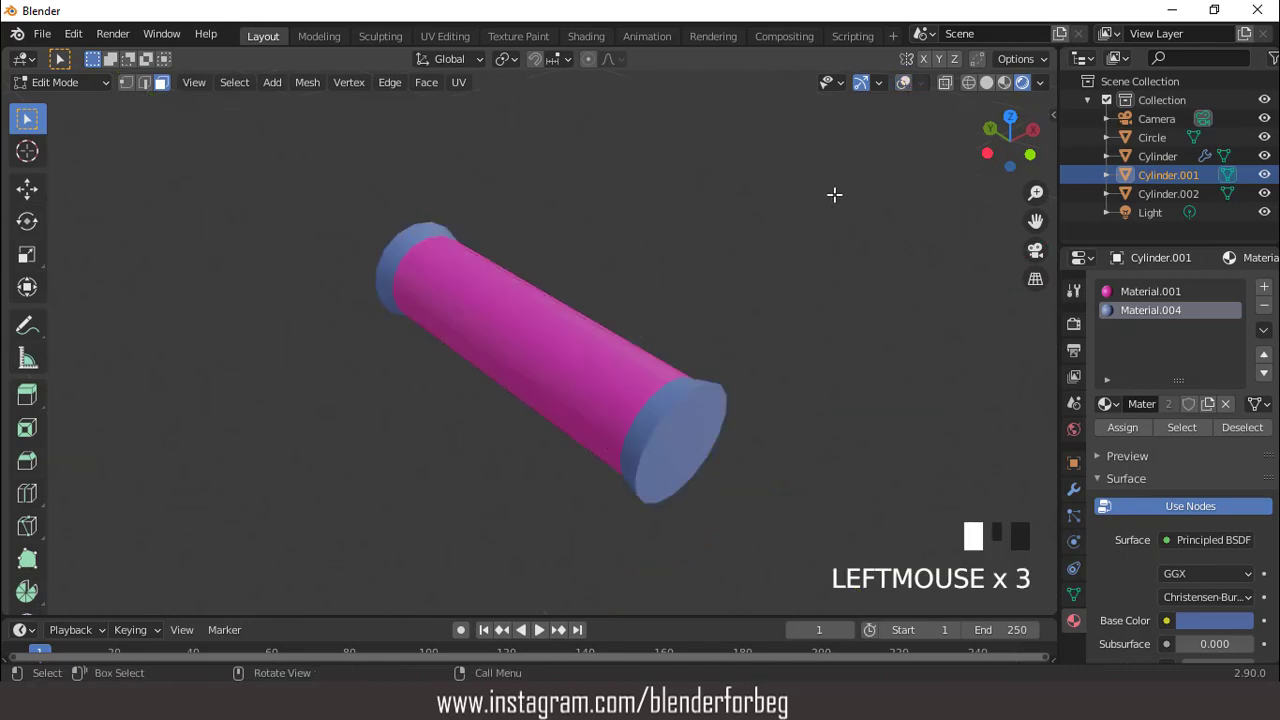
scroll(671, 274, down, 2)
middle_drag(671, 274, 740, 271)
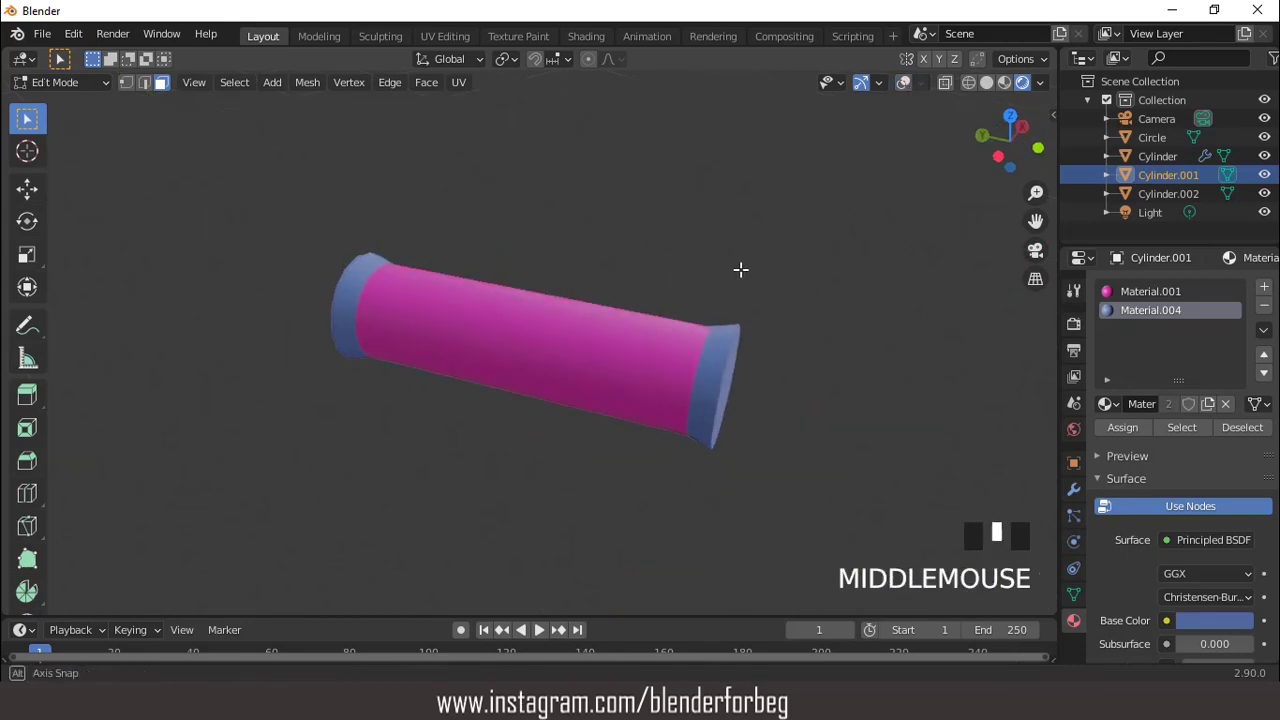
Show the overlays, select the narrow face rings inside both flared handle ends and assign them teal Material.005 in a third slot.
click(906, 83)
scroll(763, 287, up, 1)
key(3)
alt+click(722, 353)
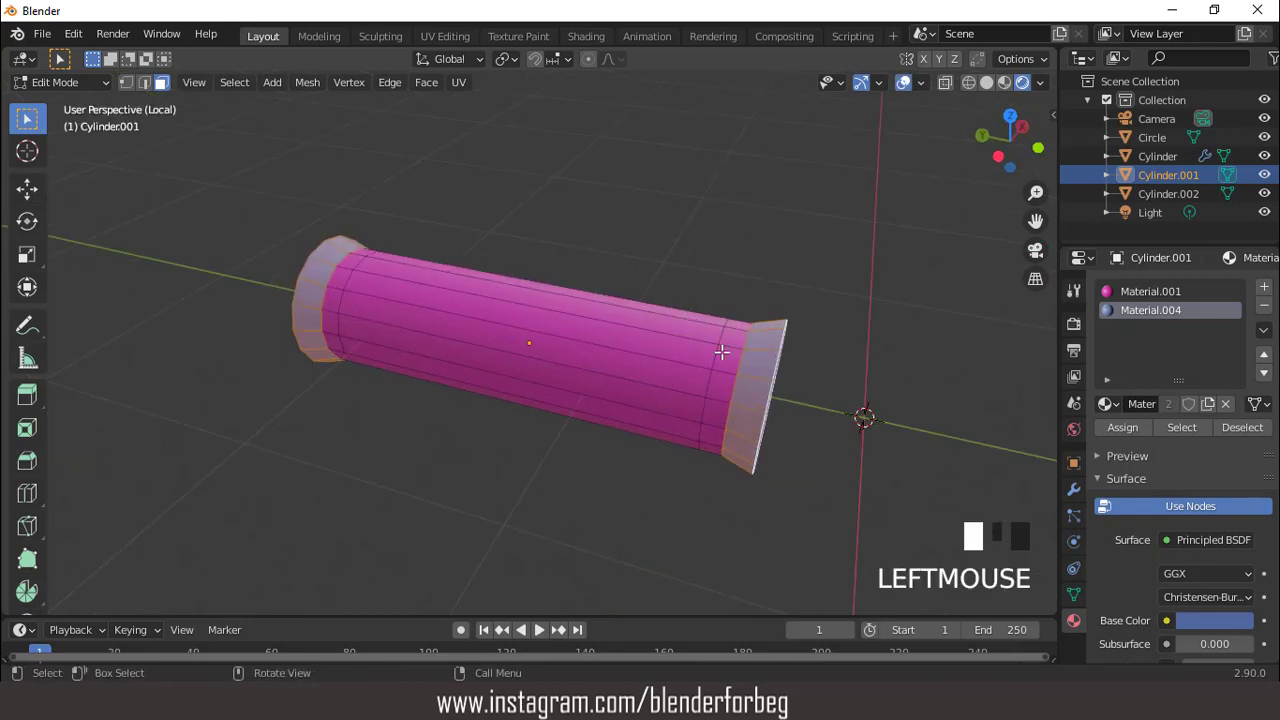
double_click(731, 347)
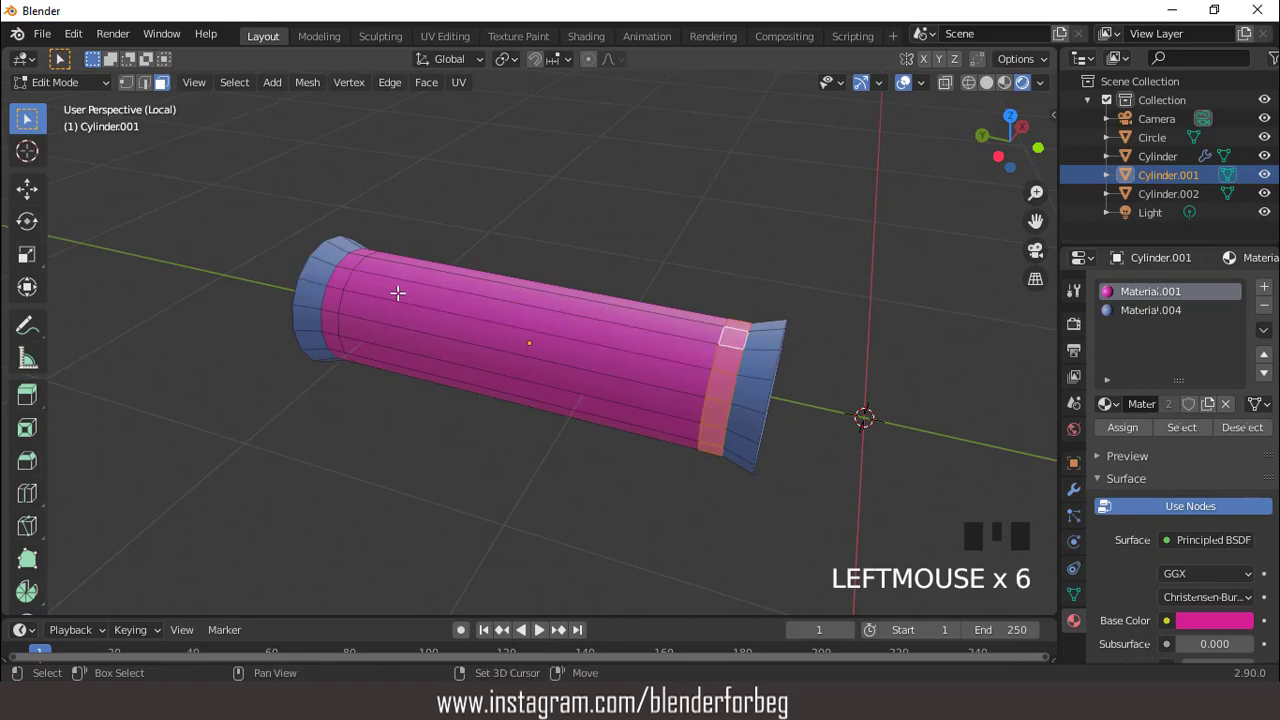
alt+shift+click(350, 270)
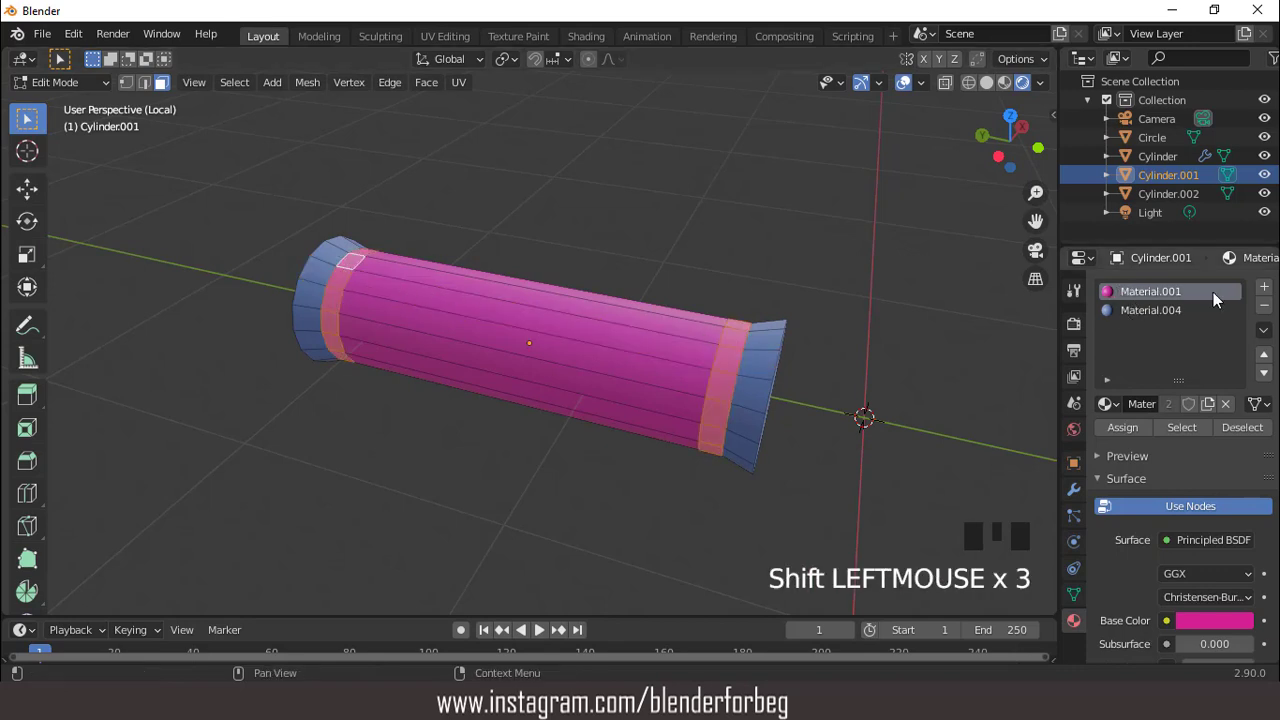
click(1264, 288)
click(1107, 403)
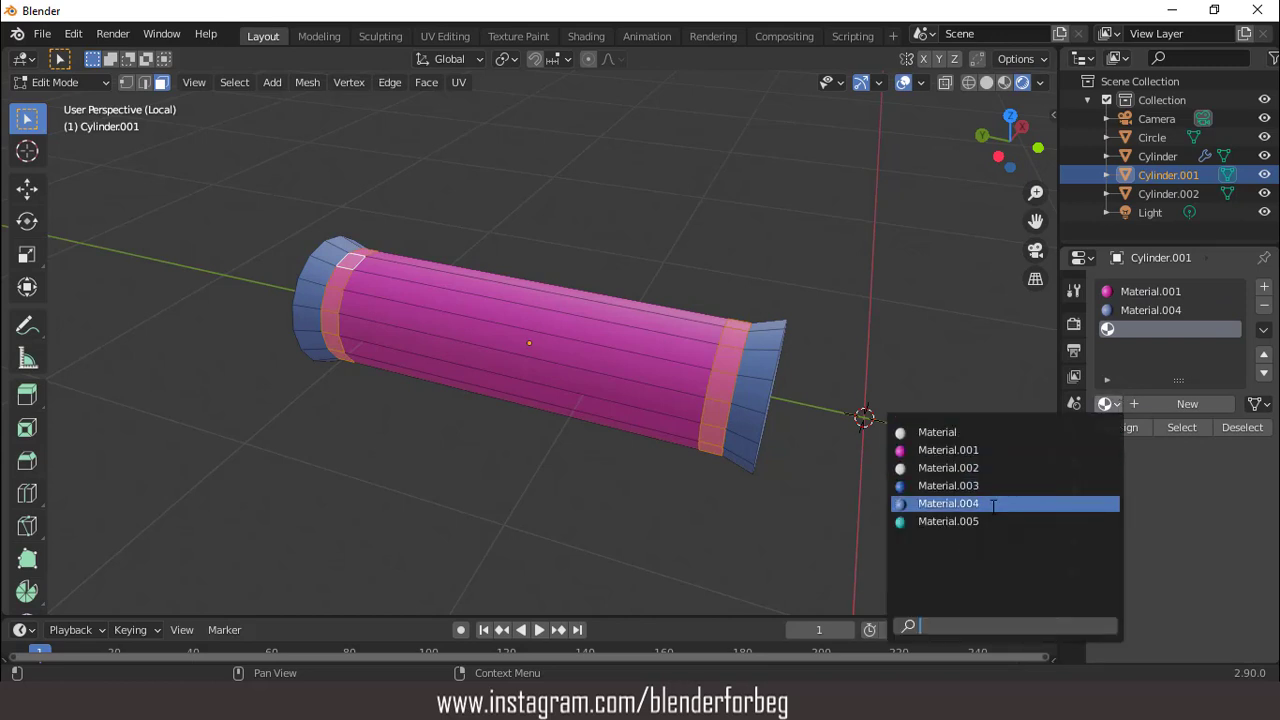
click(990, 521)
click(1130, 429)
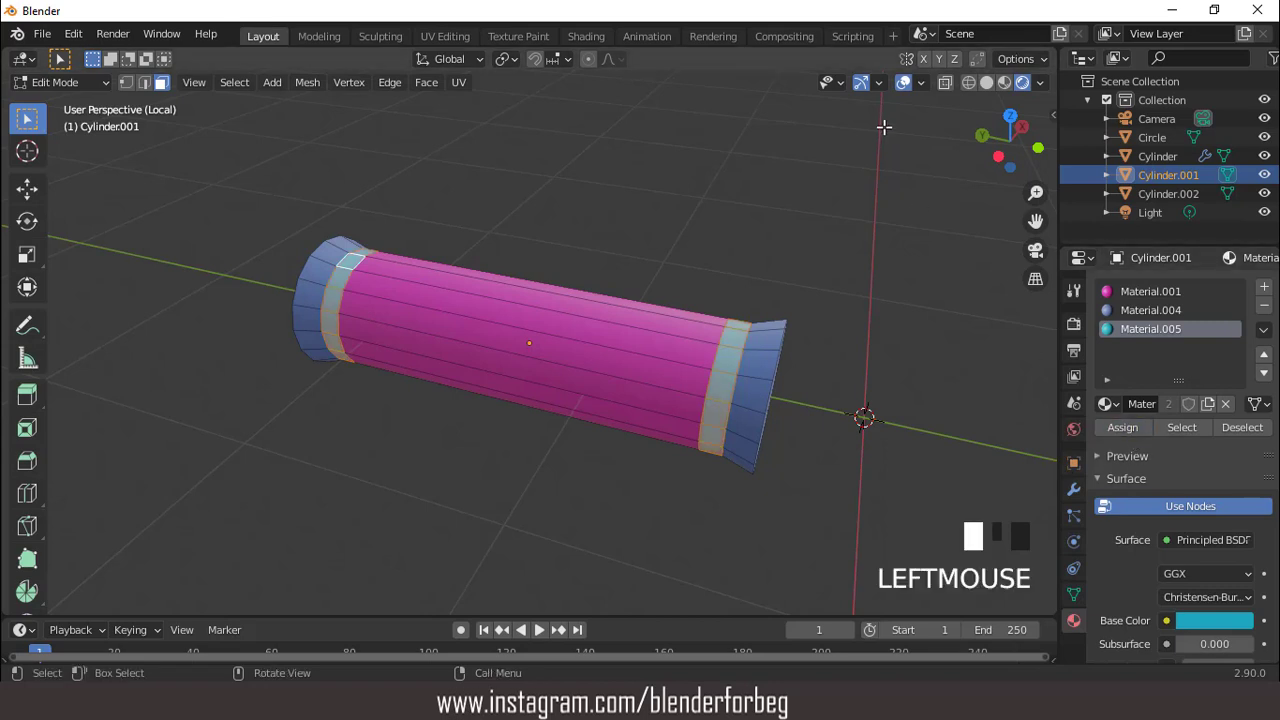
Hide the overlays and leave local view to inspect the colored handle within the full scene.
click(903, 82)
middle_drag(817, 266, 780, 250)
scroll(780, 250, down, 4)
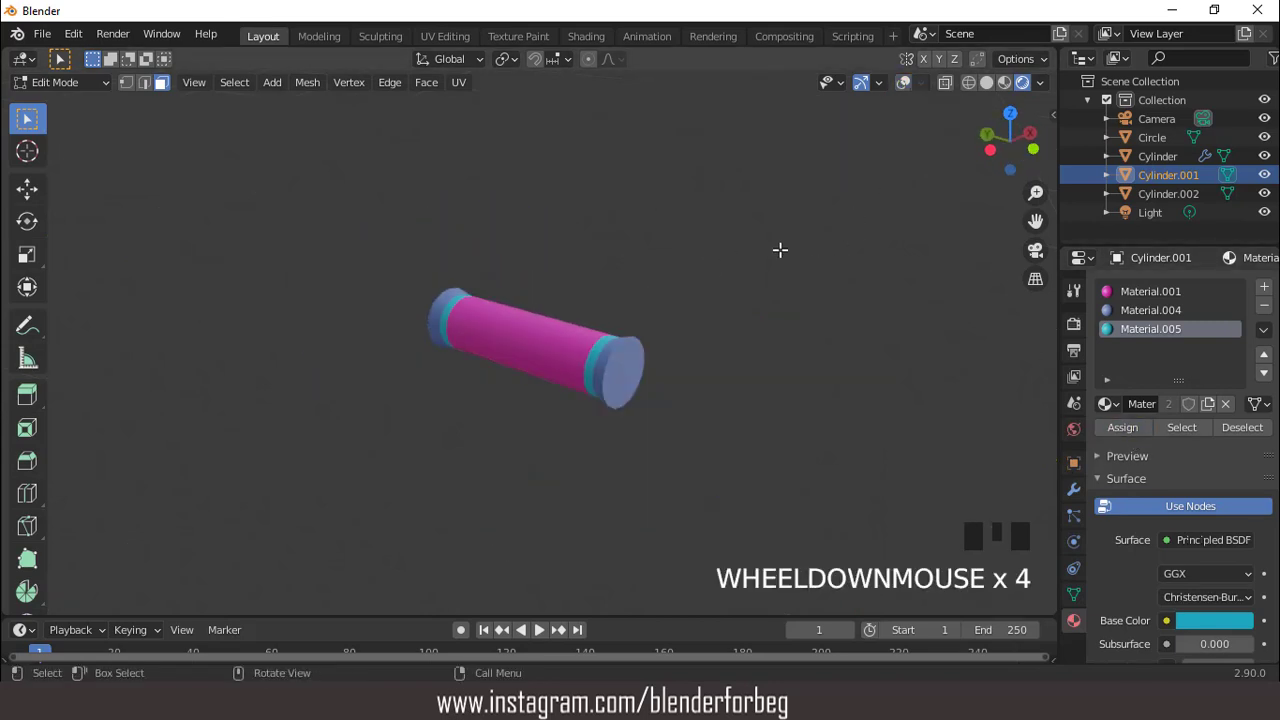
key(KP_Divide)
scroll(777, 249, down, 2)
middle_drag(760, 255, 800, 246)
scroll(770, 243, up, 2)
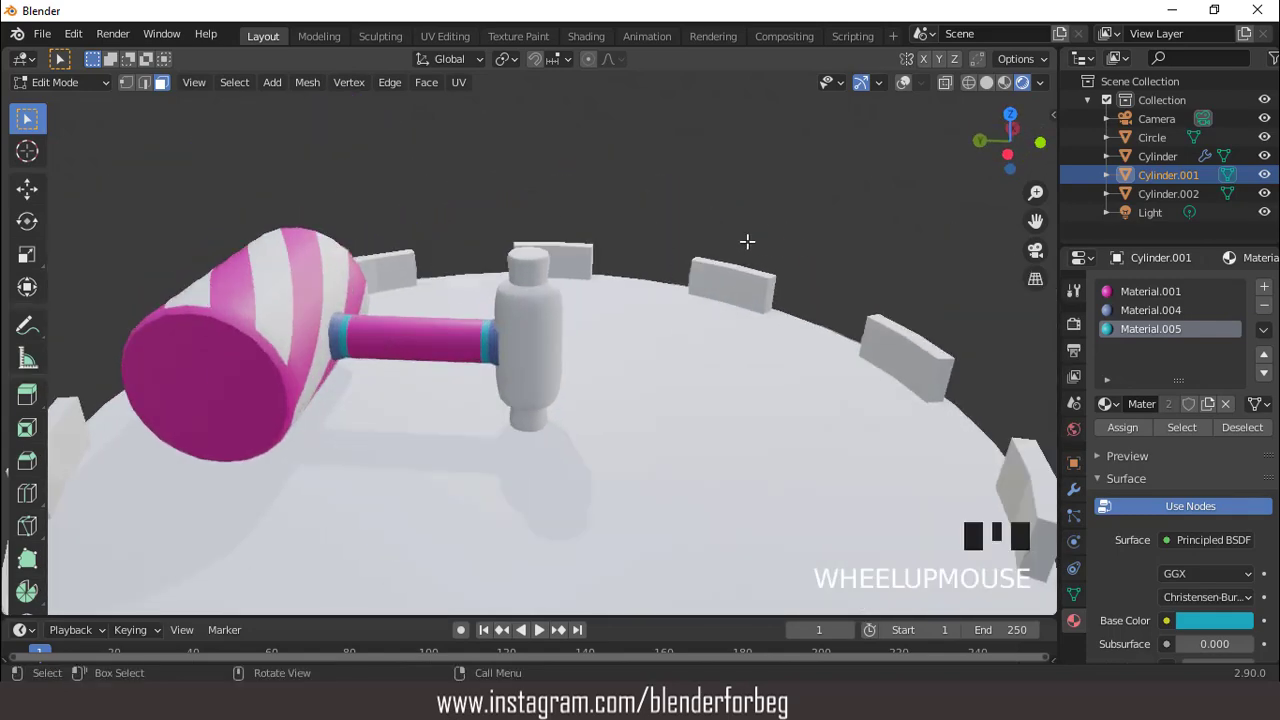
Restore the overlays, return to Object Mode and apply the pink Material.001 to the upright bottle-shaped grip at the handle's end.
click(902, 83)
scroll(592, 310, up, 2)
key(Tab)
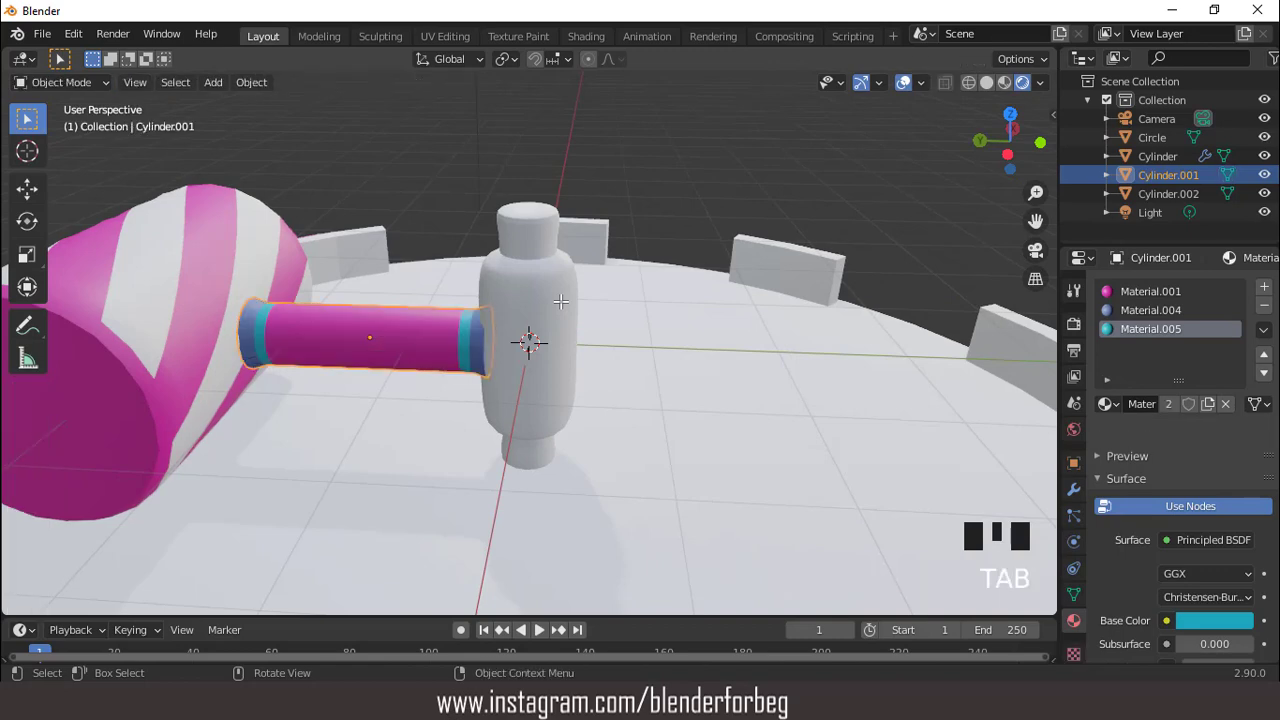
click(592, 310)
middle_drag(592, 310, 478, 304)
scroll(500, 296, up, 3)
key(Tab)
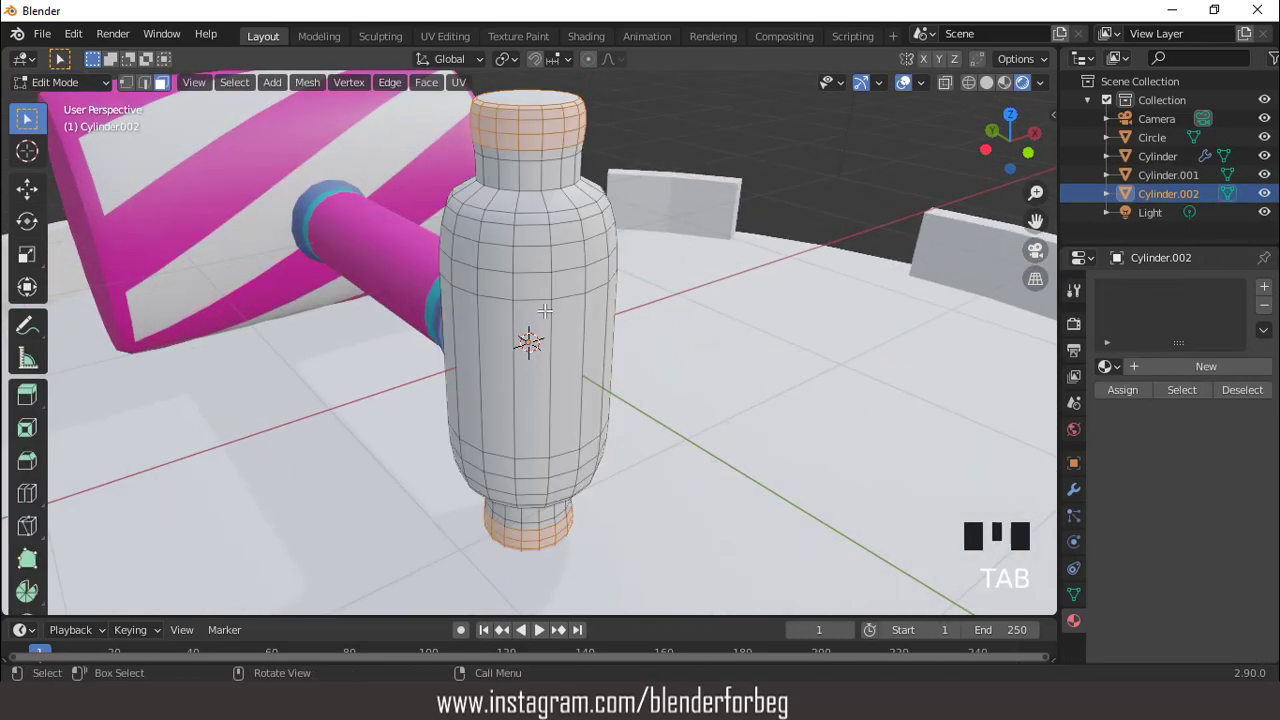
alt+click(553, 332)
key(Tab)
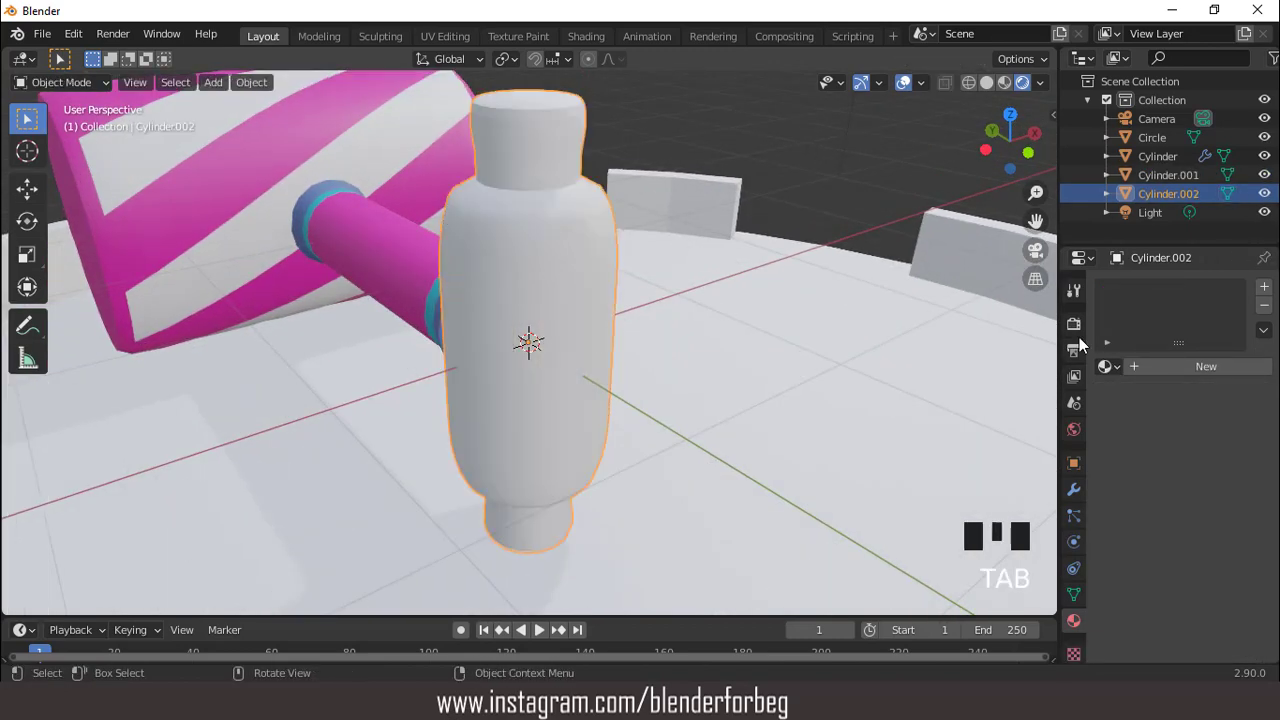
click(1106, 366)
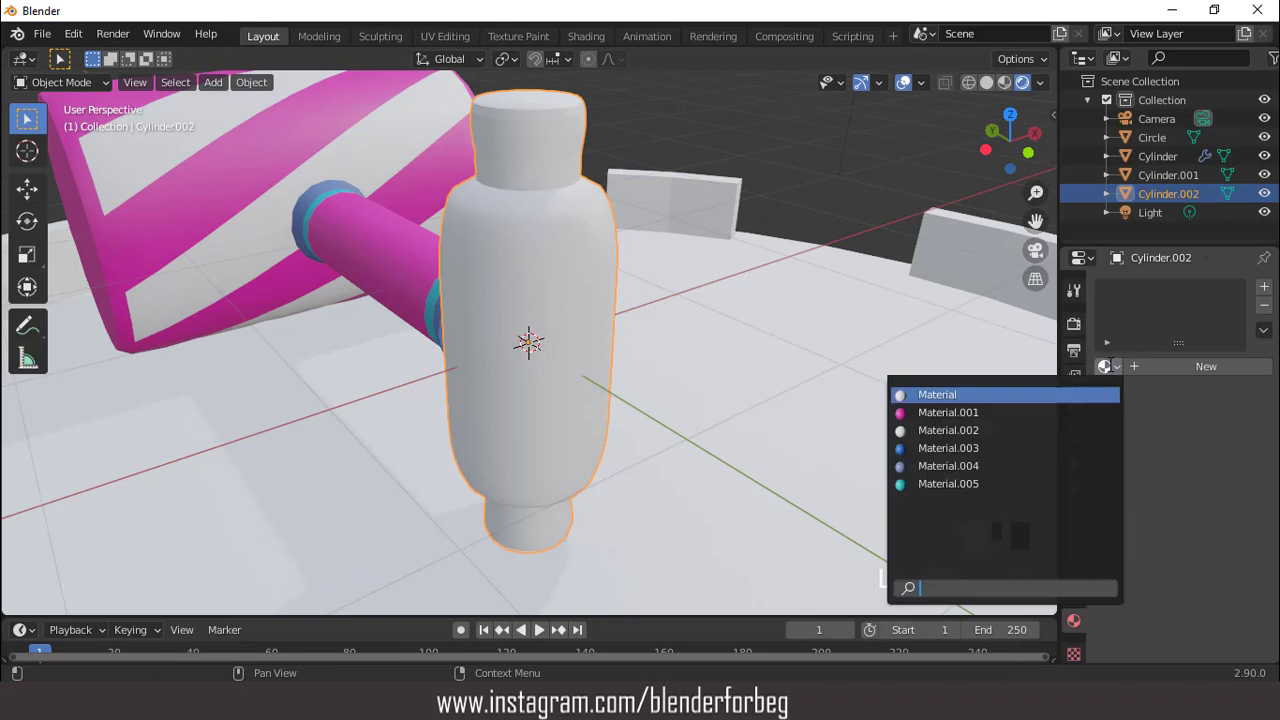
click(985, 412)
scroll(737, 334, down, 2)
Add a second material slot with the muted blue Material.004 to the grip.
click(1264, 288)
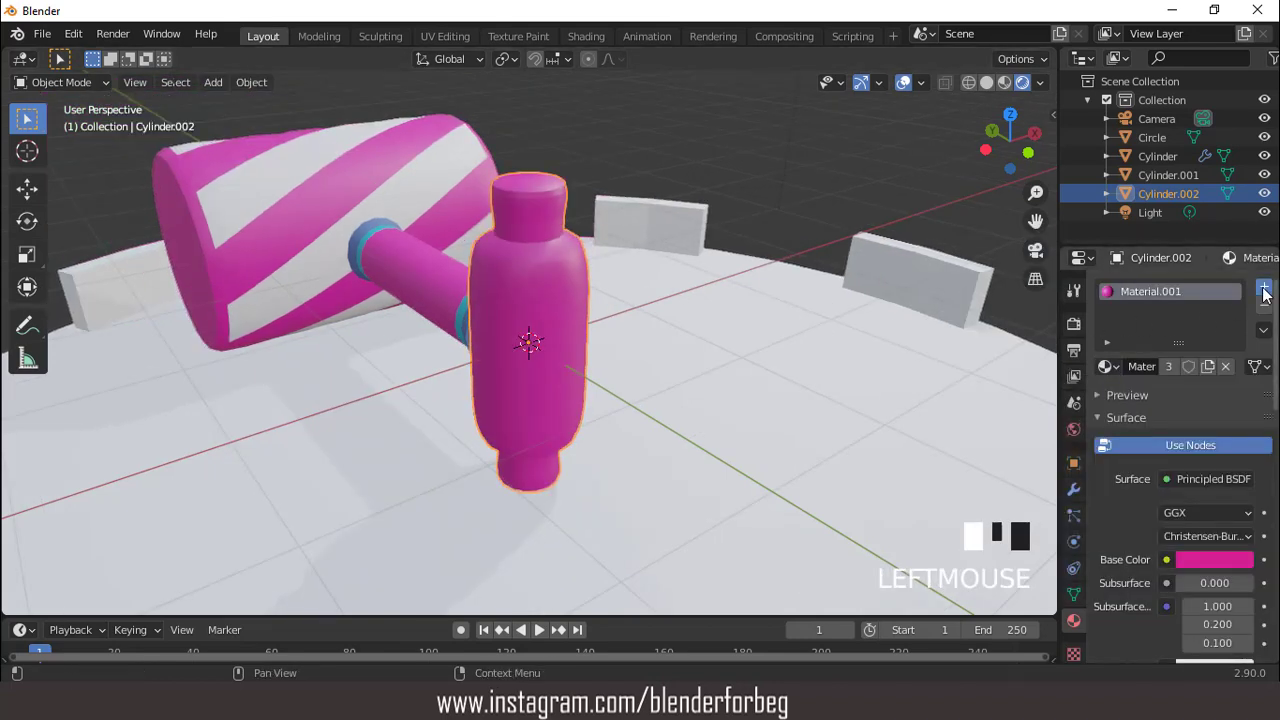
click(1108, 404)
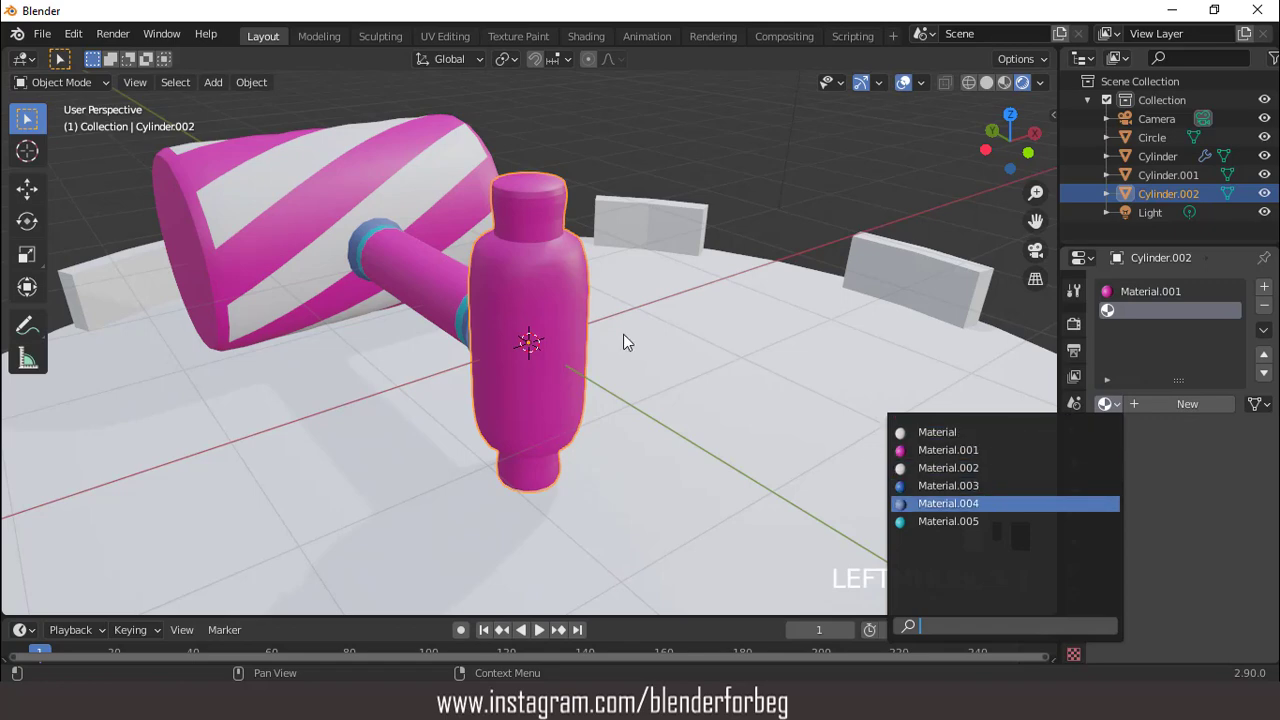
key(Return)
Isolate the grip in Edit Mode and assign Material.004 to the face rings around its upper and lower necks.
scroll(579, 305, up, 2)
key(Tab)
middle_drag(579, 305, 611, 320)
double_click(533, 199)
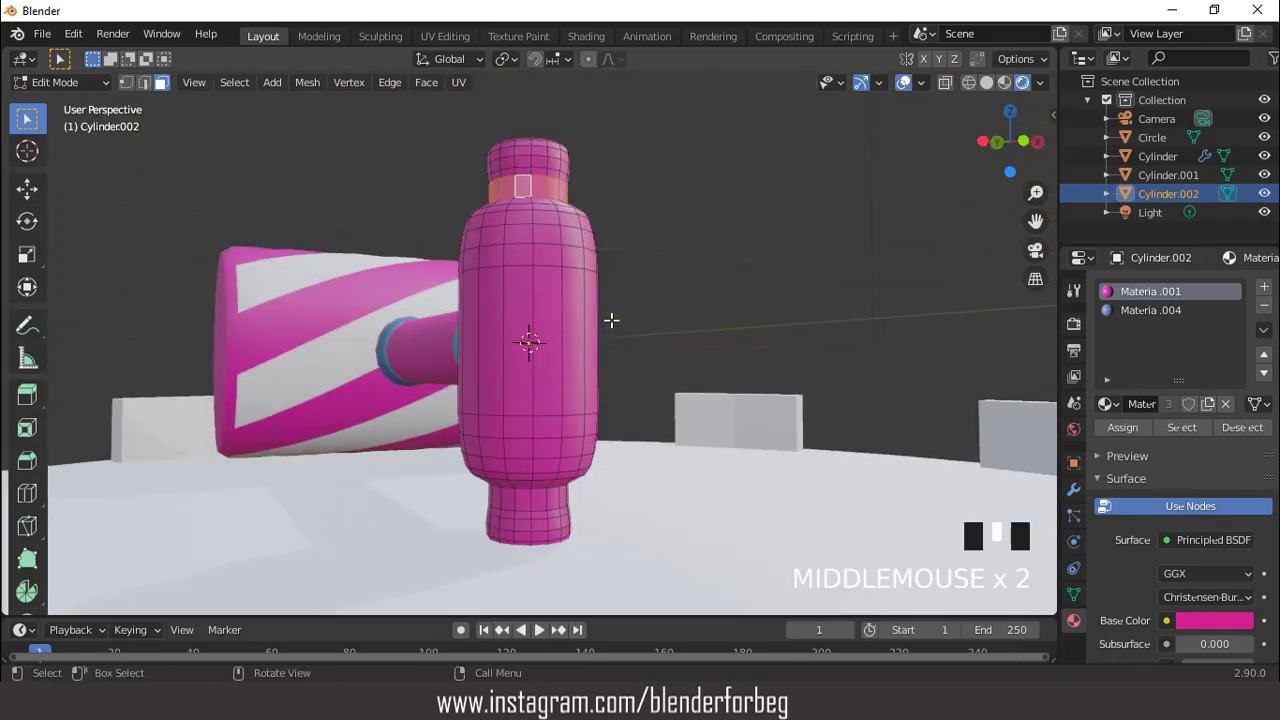
key(KP_Divide)
shift+double_click(545, 496)
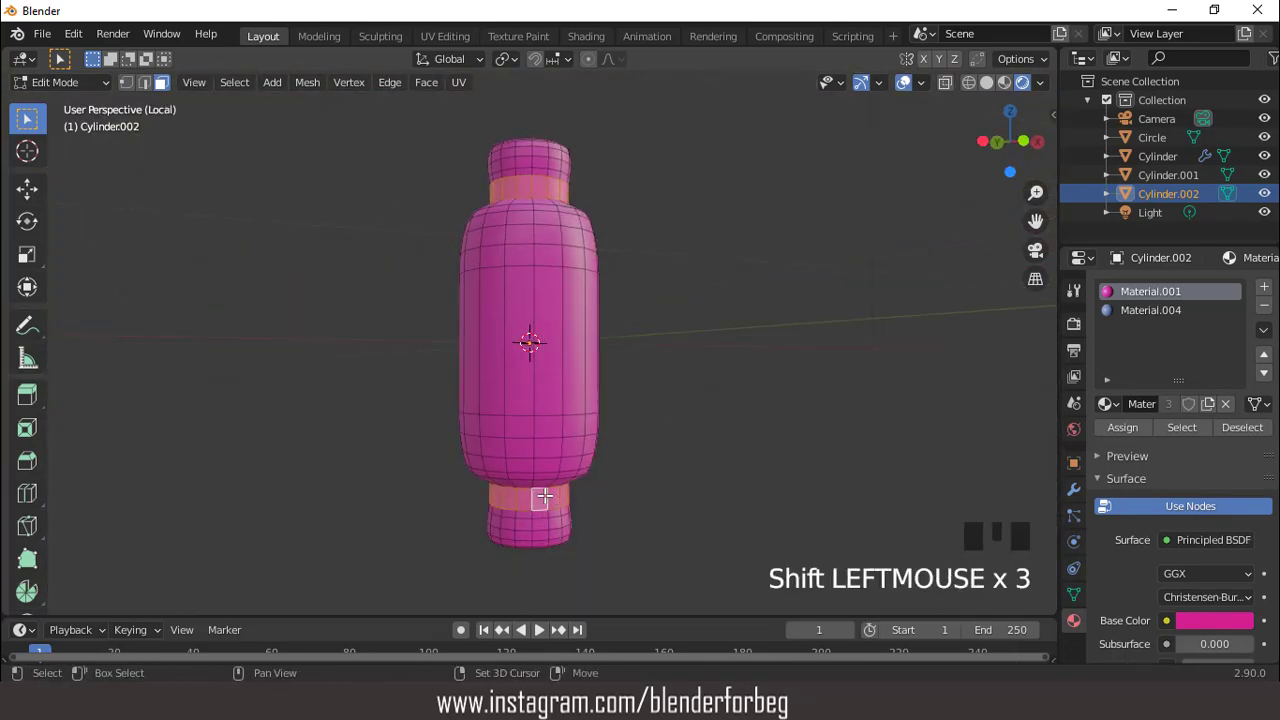
middle_drag(545, 496, 600, 400)
click(1140, 310)
click(1123, 427)
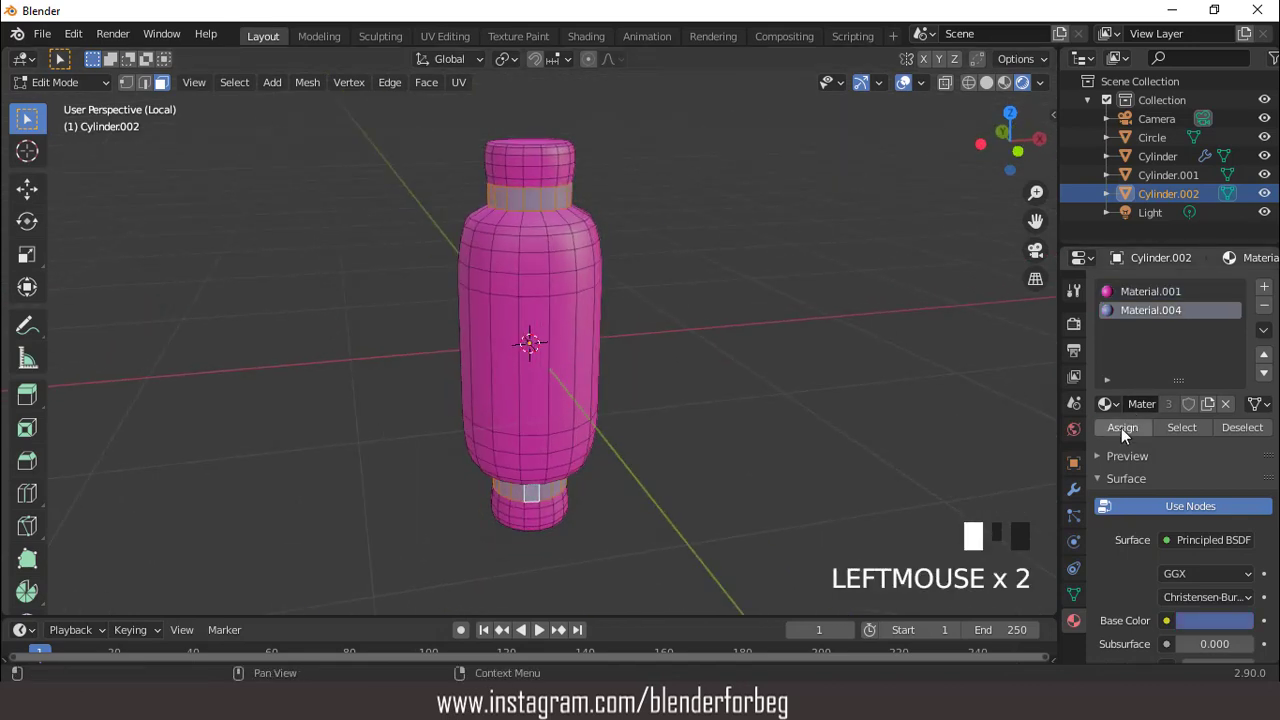
Hide the overlays and add a third material slot with teal Material.005 to the grip.
click(903, 82)
middle_drag(717, 189, 583, 191)
click(1264, 290)
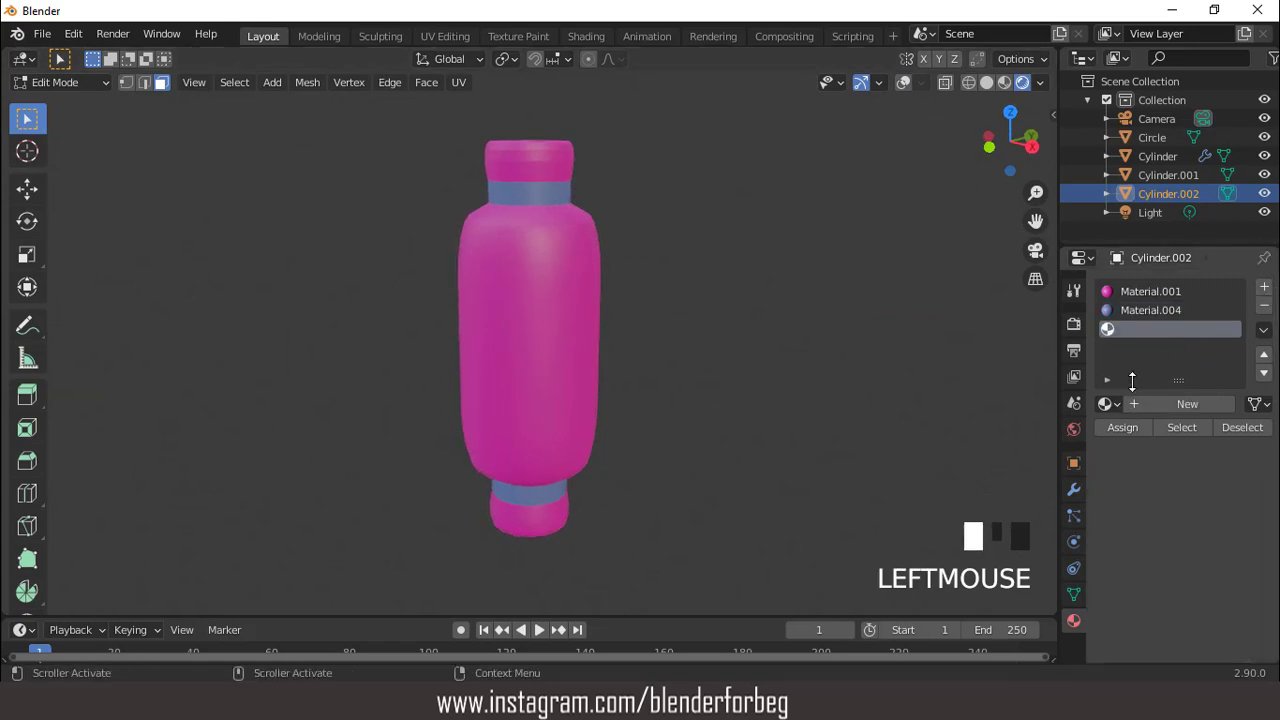
click(1105, 403)
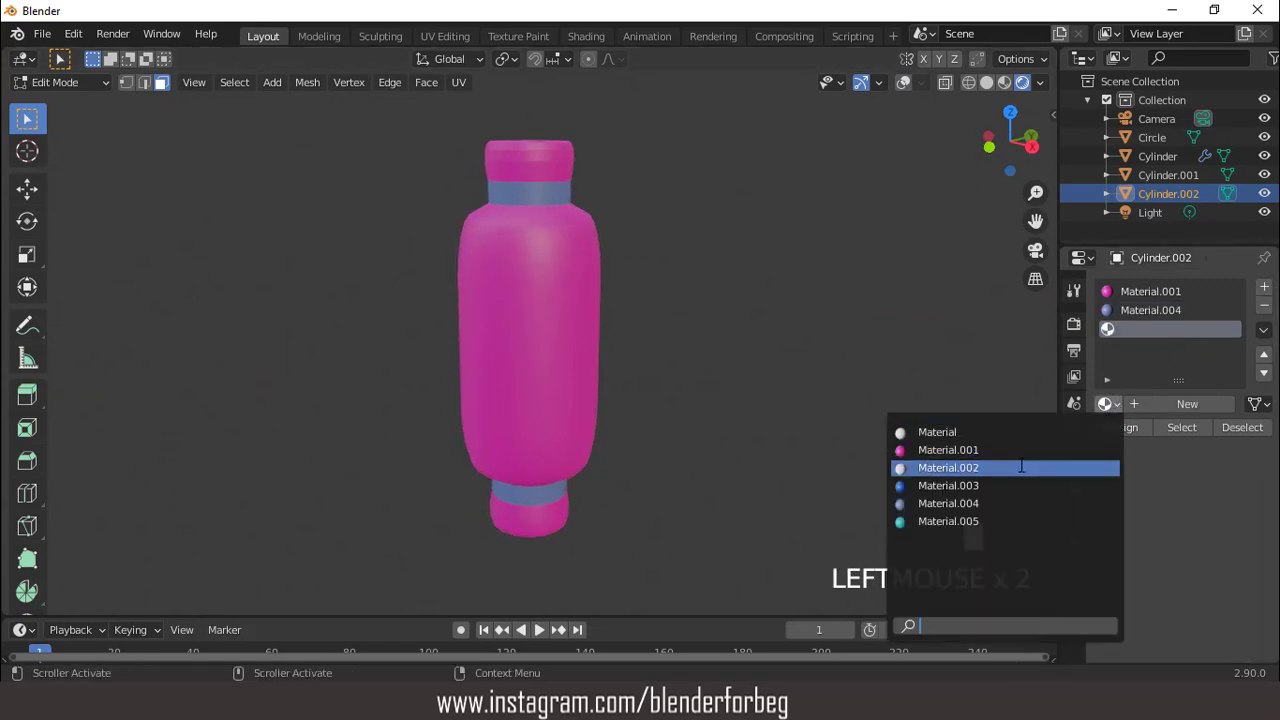
click(968, 522)
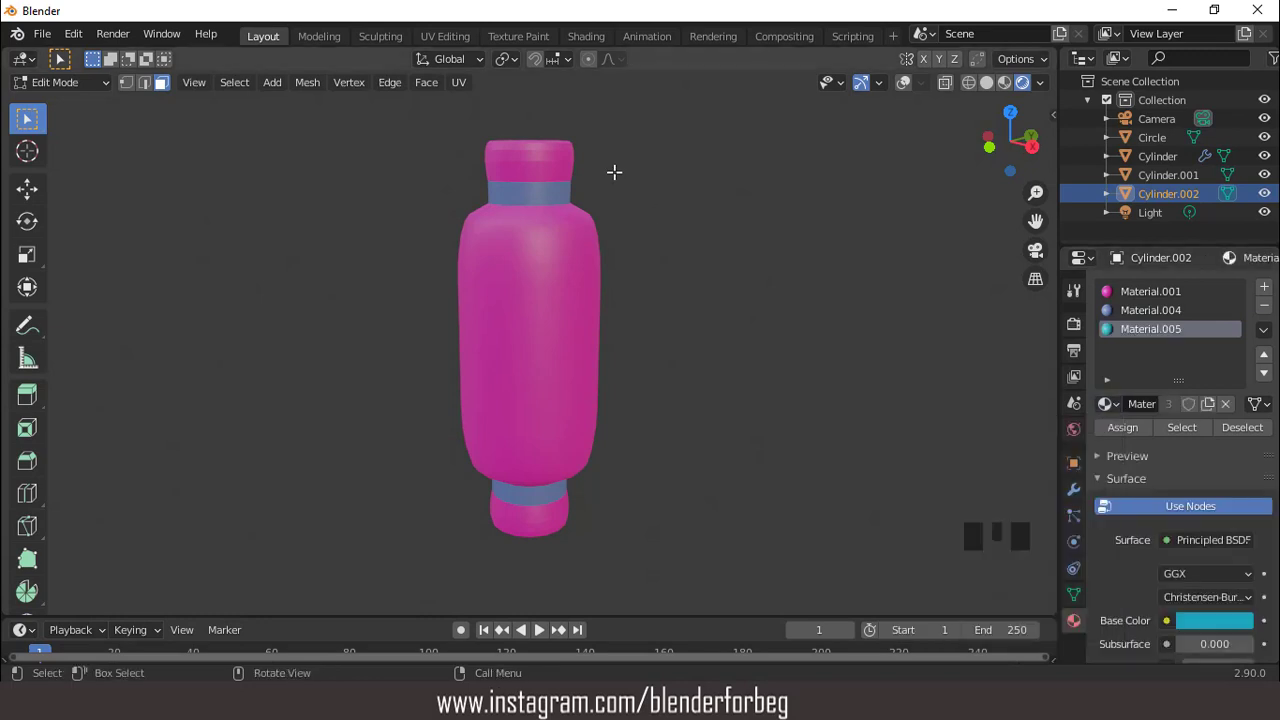
Swap the grip's materials so the second slot uses Material.005 and the third slot uses Material.004.
middle_drag(614, 172, 686, 266)
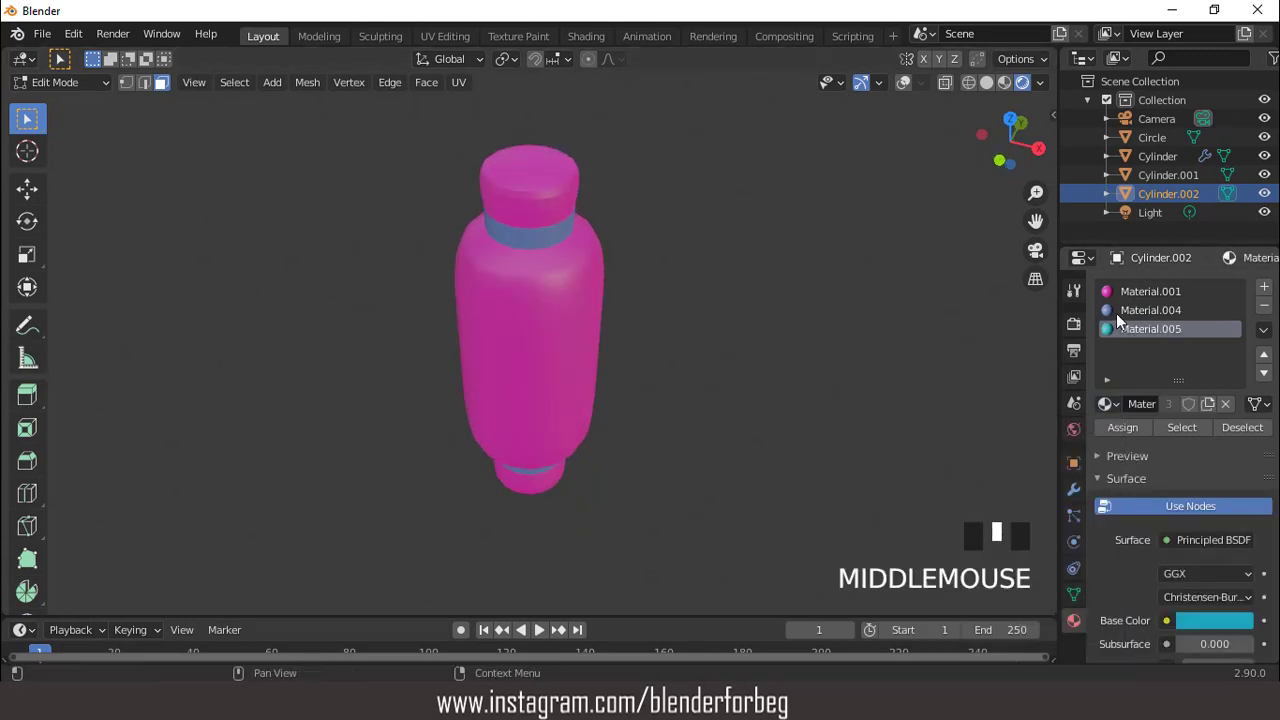
click(1150, 311)
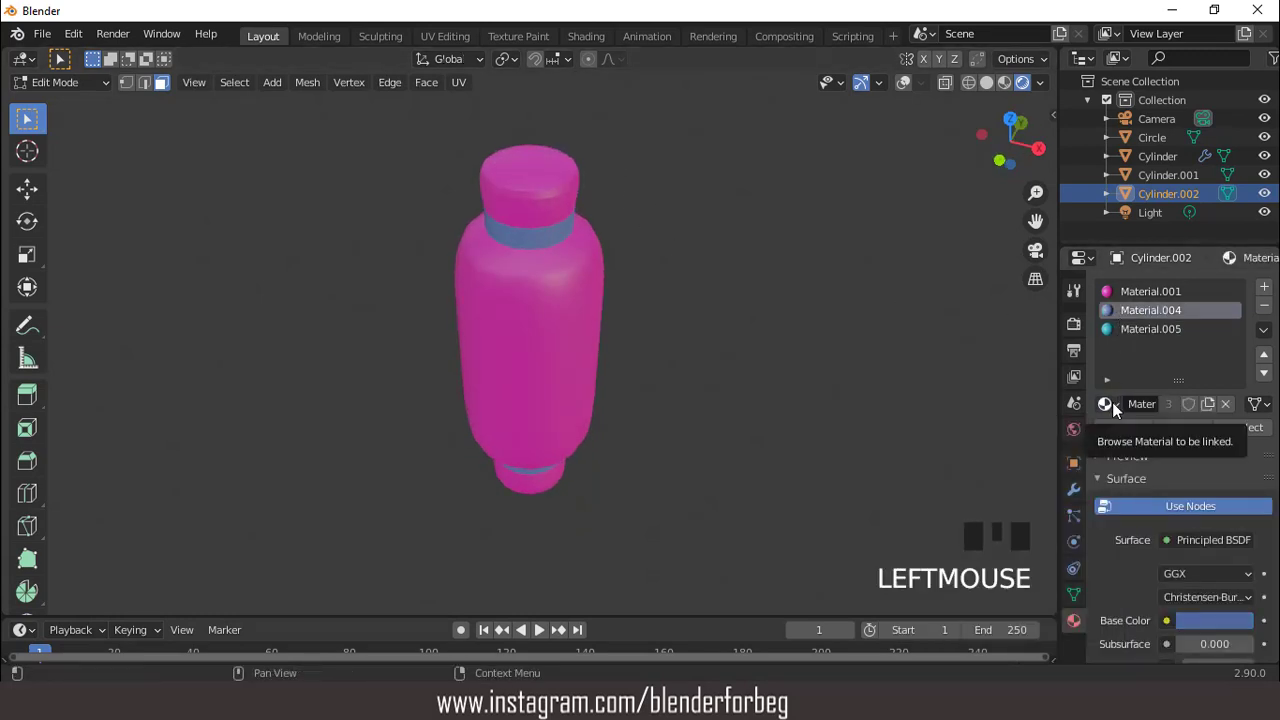
click(1106, 404)
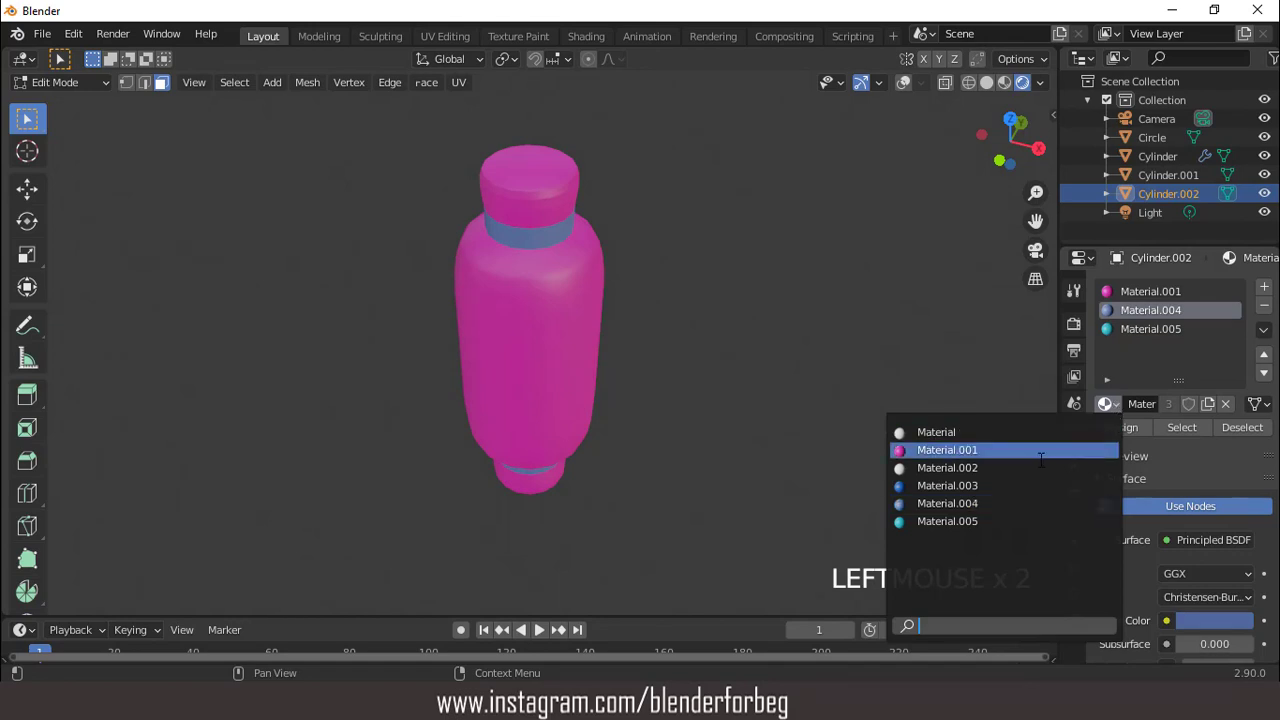
click(992, 520)
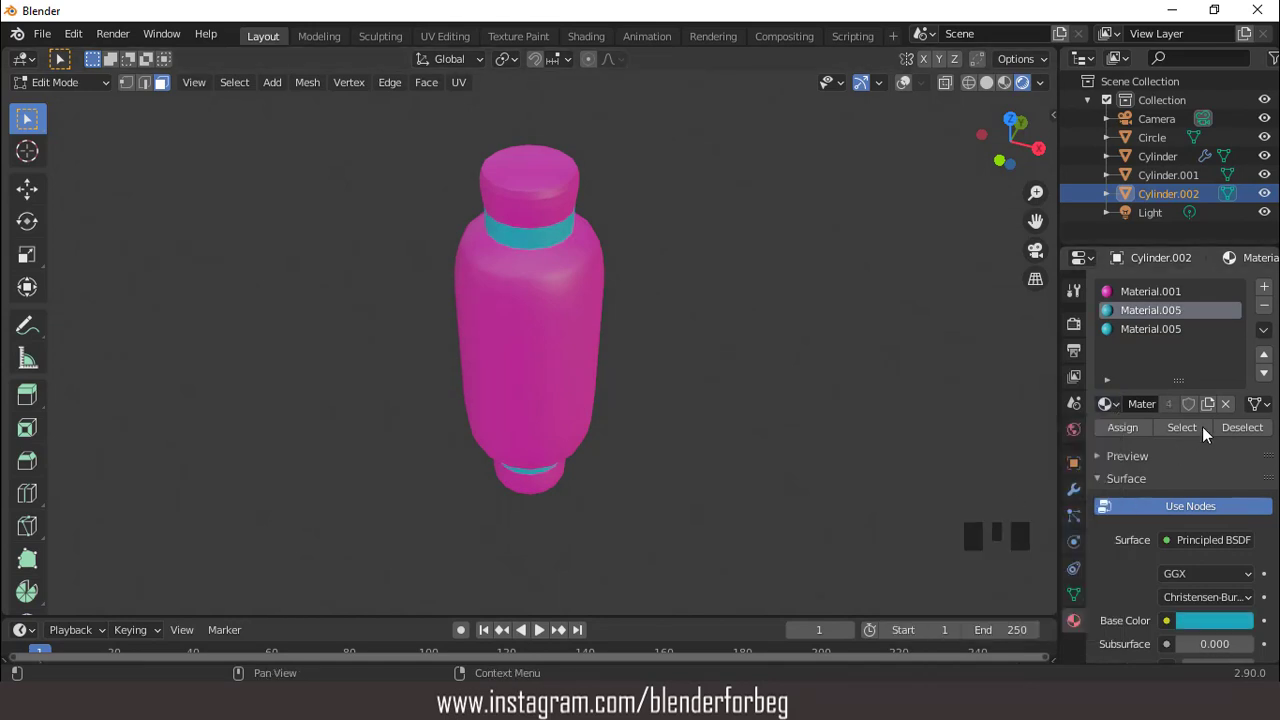
click(1132, 330)
click(1107, 403)
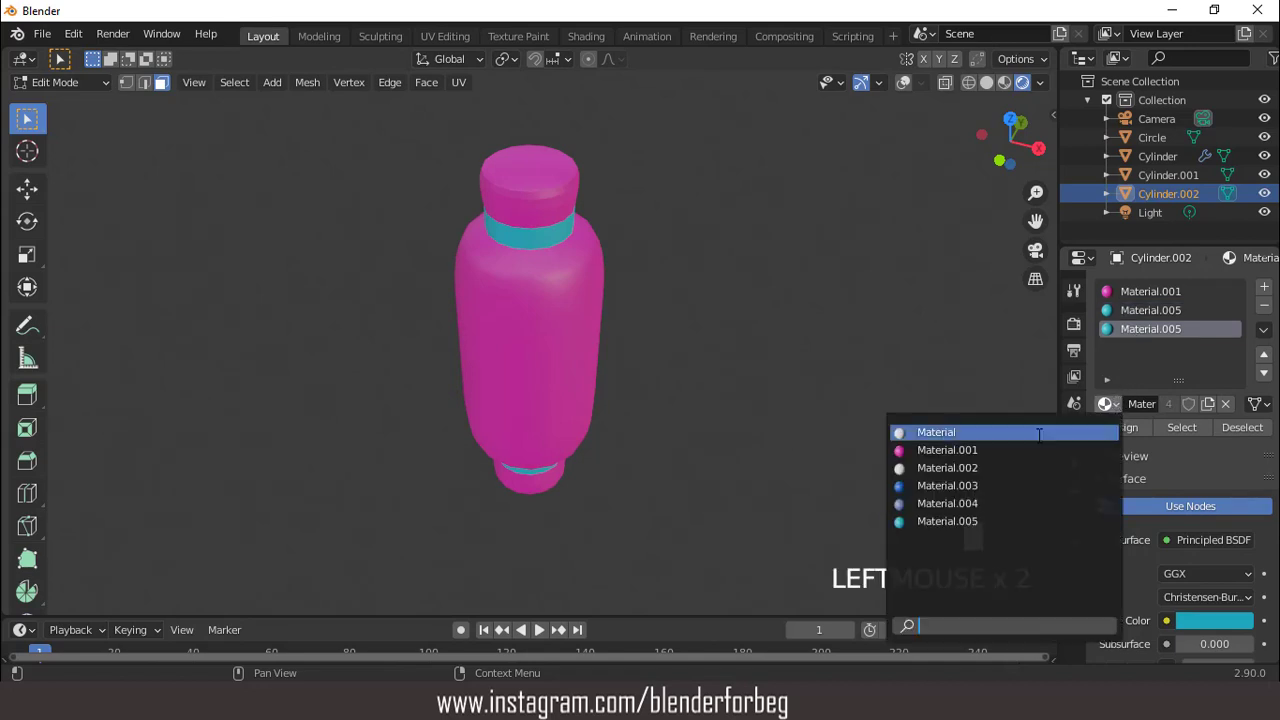
click(995, 503)
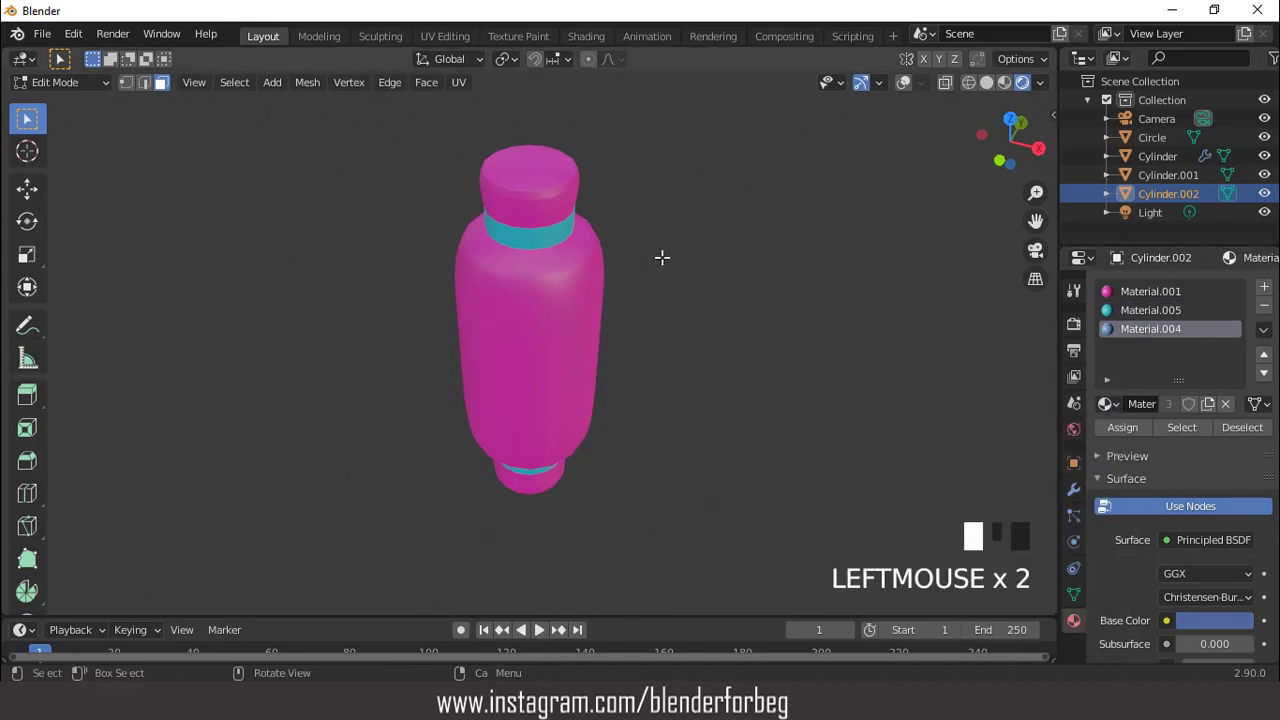
Show the overlays, select both end faces of the grip, expand the selection to the neck bands and assign the caps Material.004.
click(905, 83)
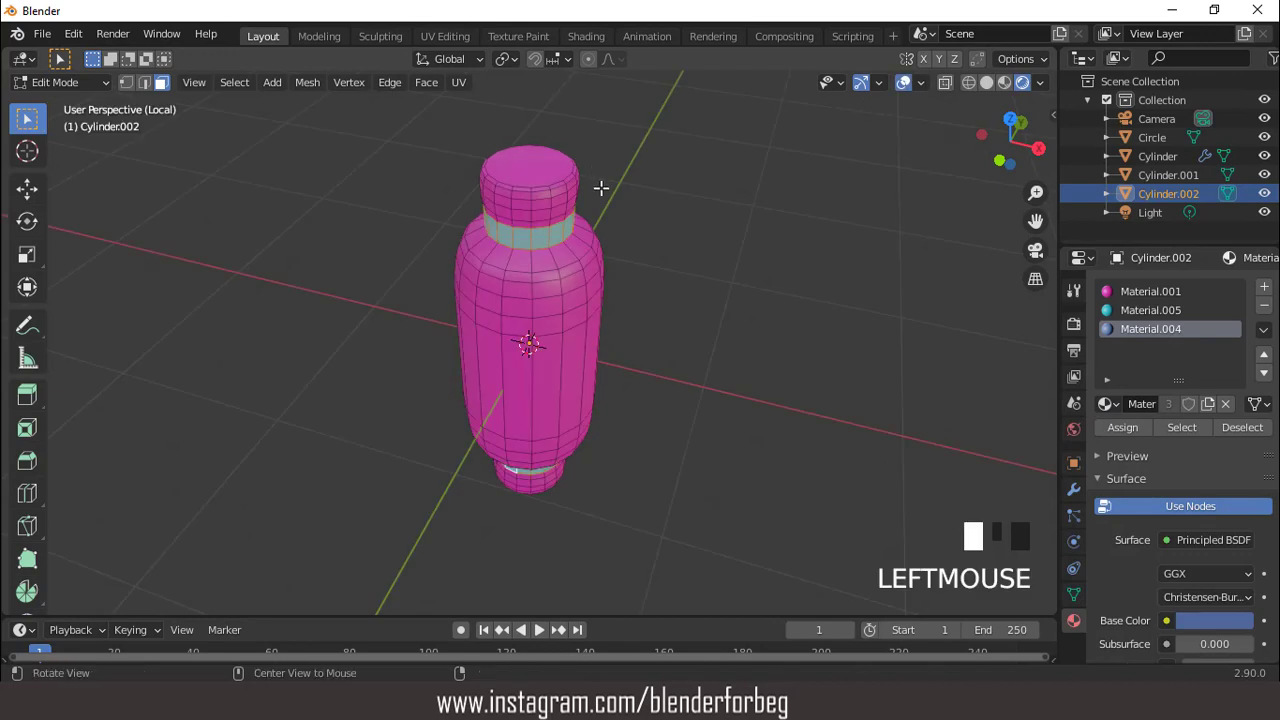
middle_drag(600, 189, 566, 451)
click(529, 194)
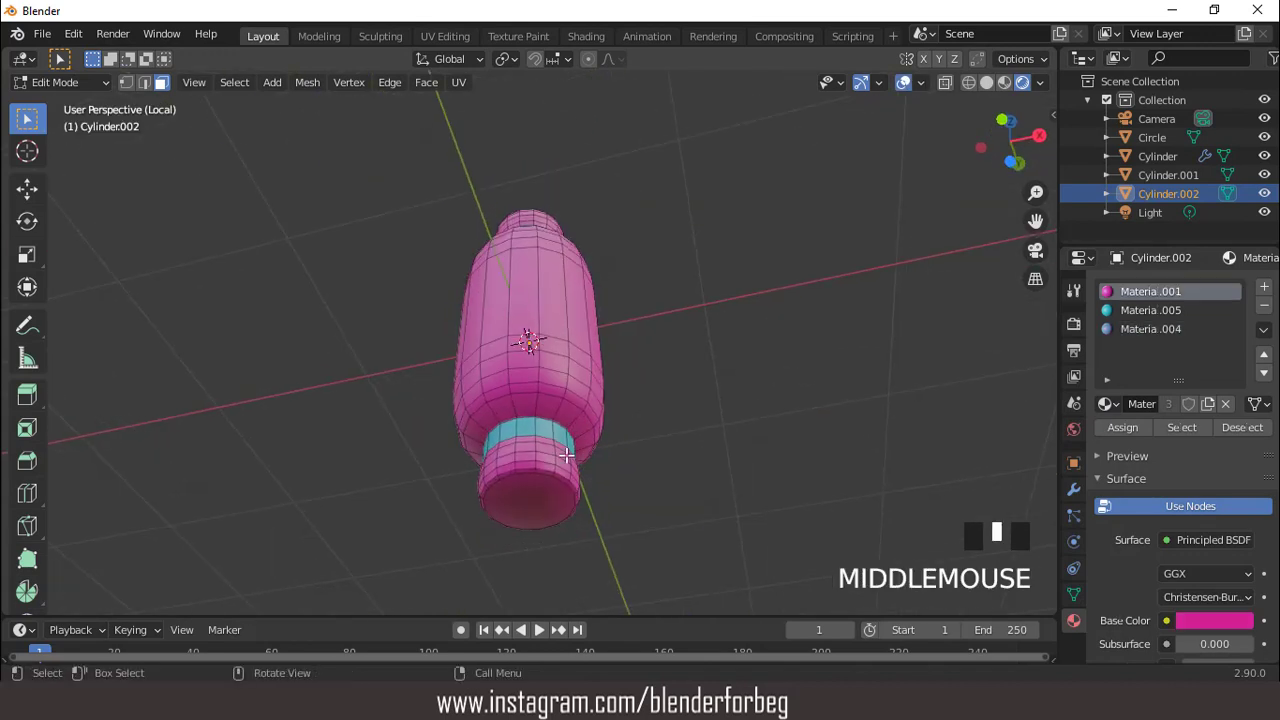
shift+click(525, 493)
middle_drag(525, 493, 571, 433)
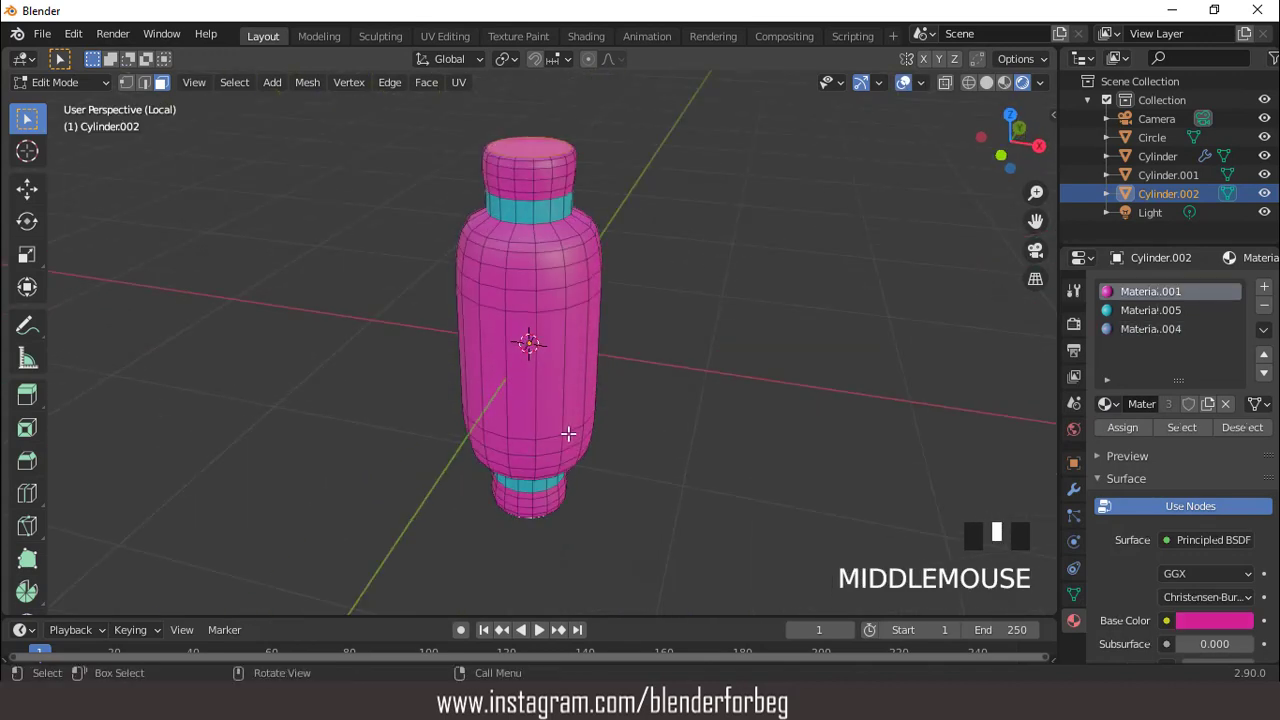
key(ctrl+KP_Add)
key(ctrl+KP_Add)
key(ctrl+KP_Add)
key(ctrl+KP_Add)
key(ctrl+KP_Add)
key(ctrl+KP_Add)
key(ctrl+KP_Add)
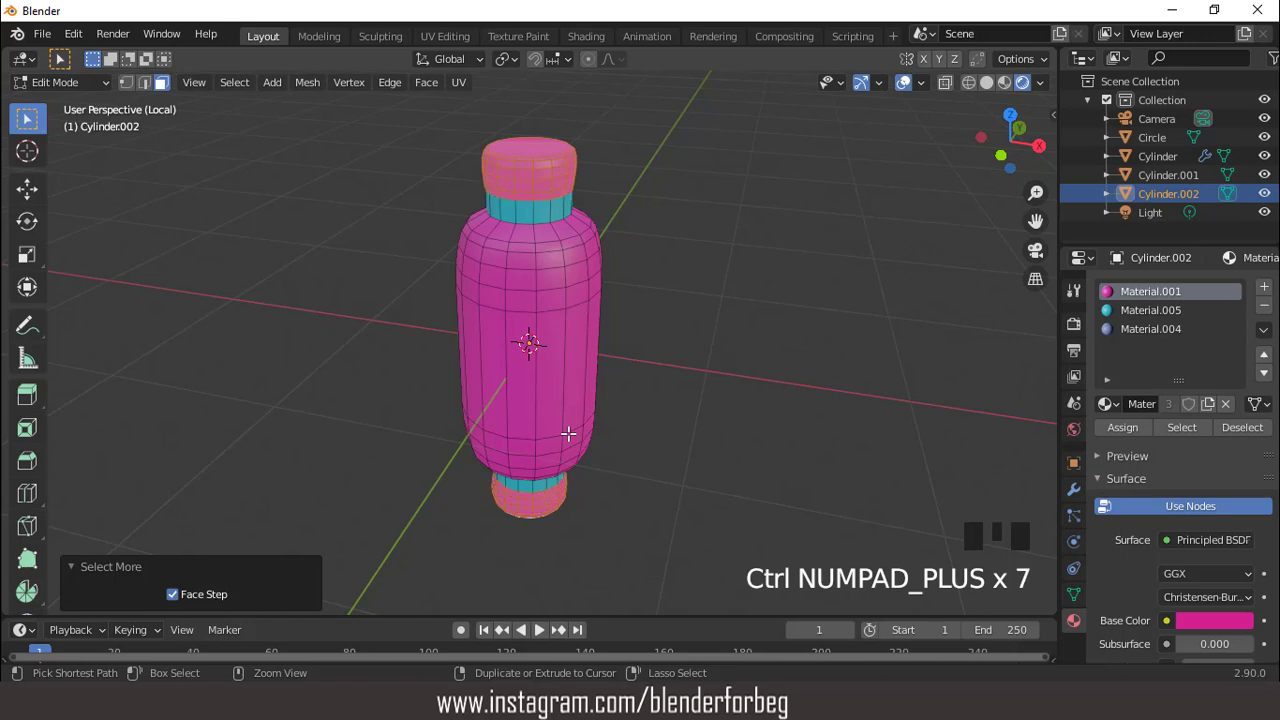
click(1123, 427)
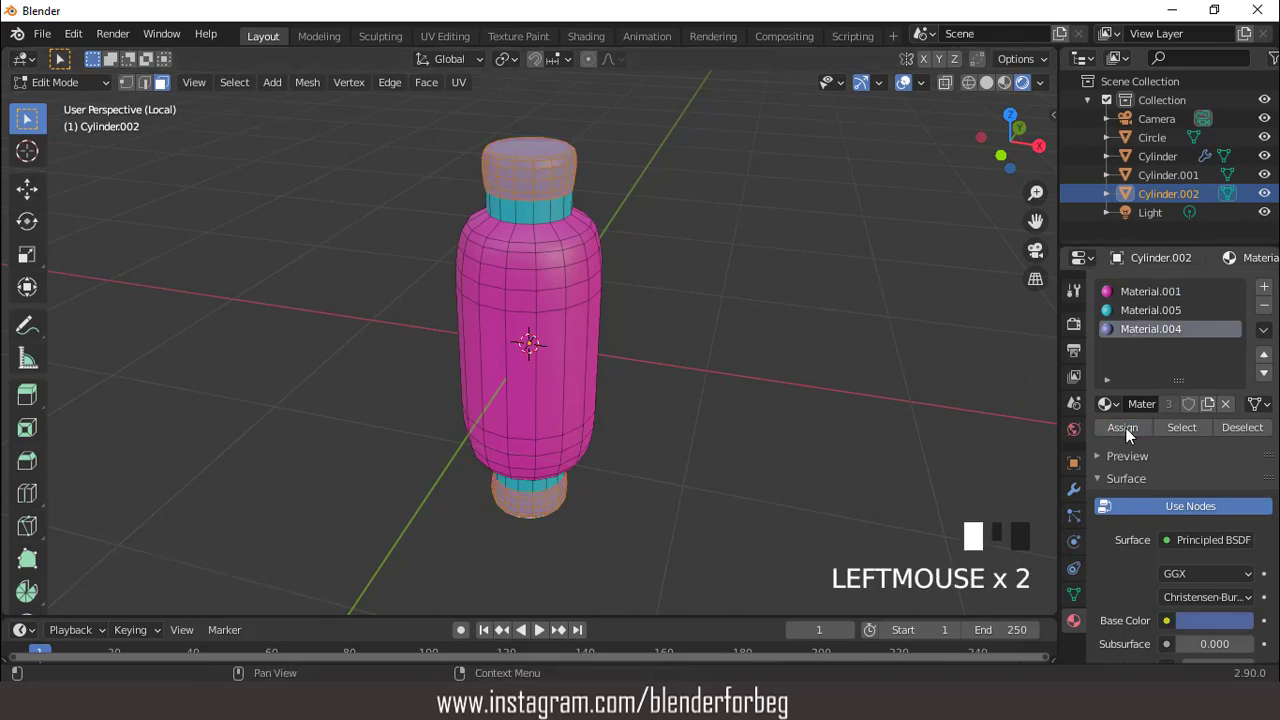
Inspect the grip's colors without overlays, then view it in the full scene outside local view with overlays shown.
click(901, 85)
middle_drag(720, 230, 700, 400)
key(KP_Divide)
scroll(571, 251, down, 4)
click(903, 83)
scroll(662, 238, up, 3)
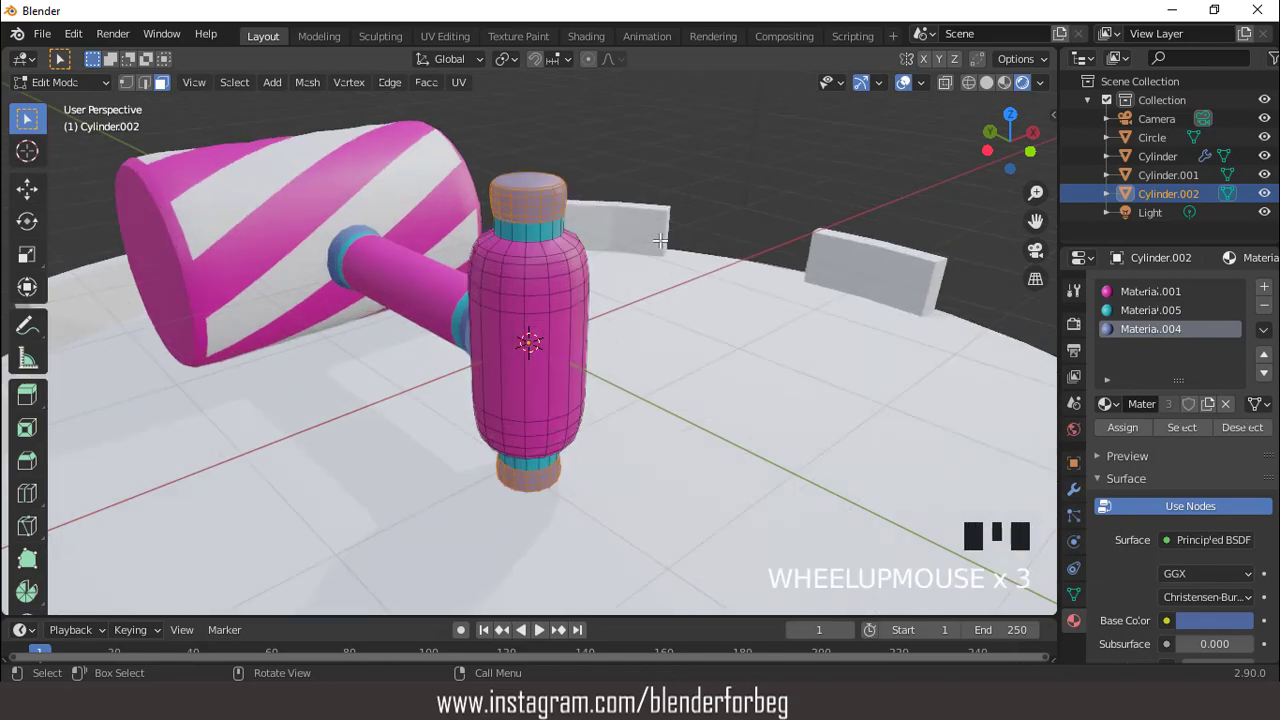
Isolate the grip in front view and scale both end caps to about 0.711 along Z around their individual origins.
key(KP_Divide)
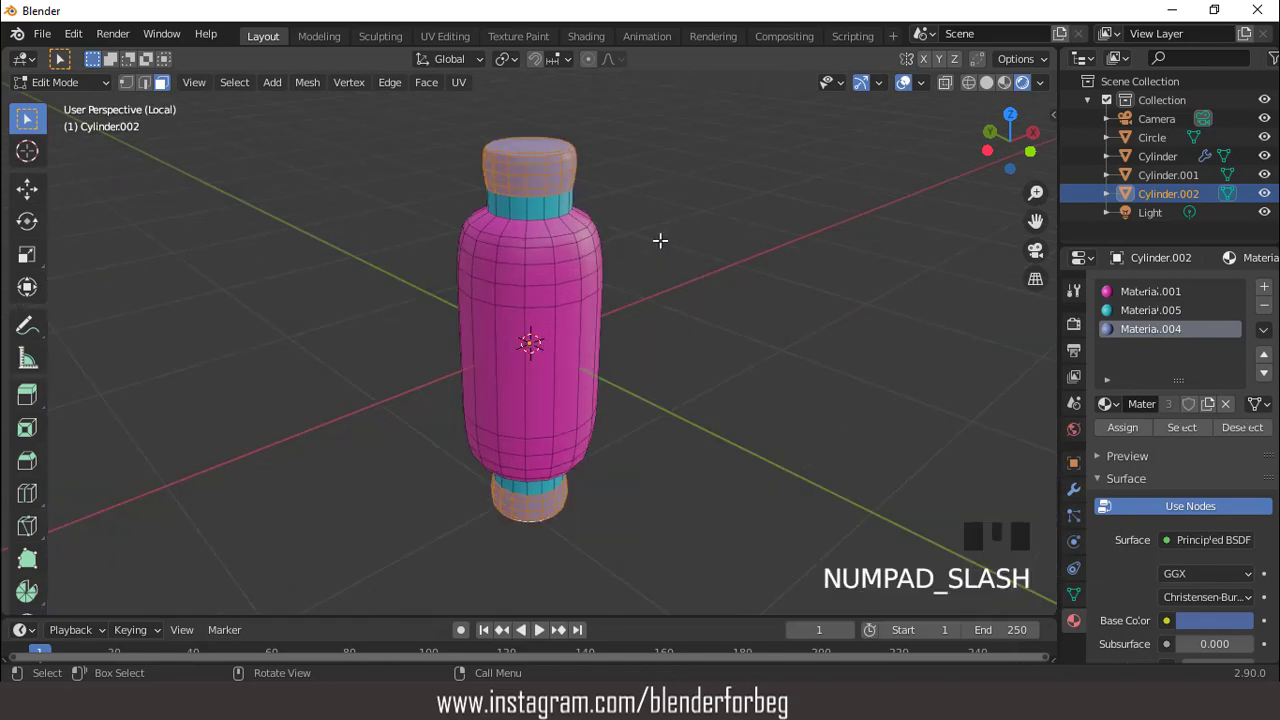
key(KP_1)
click(505, 57)
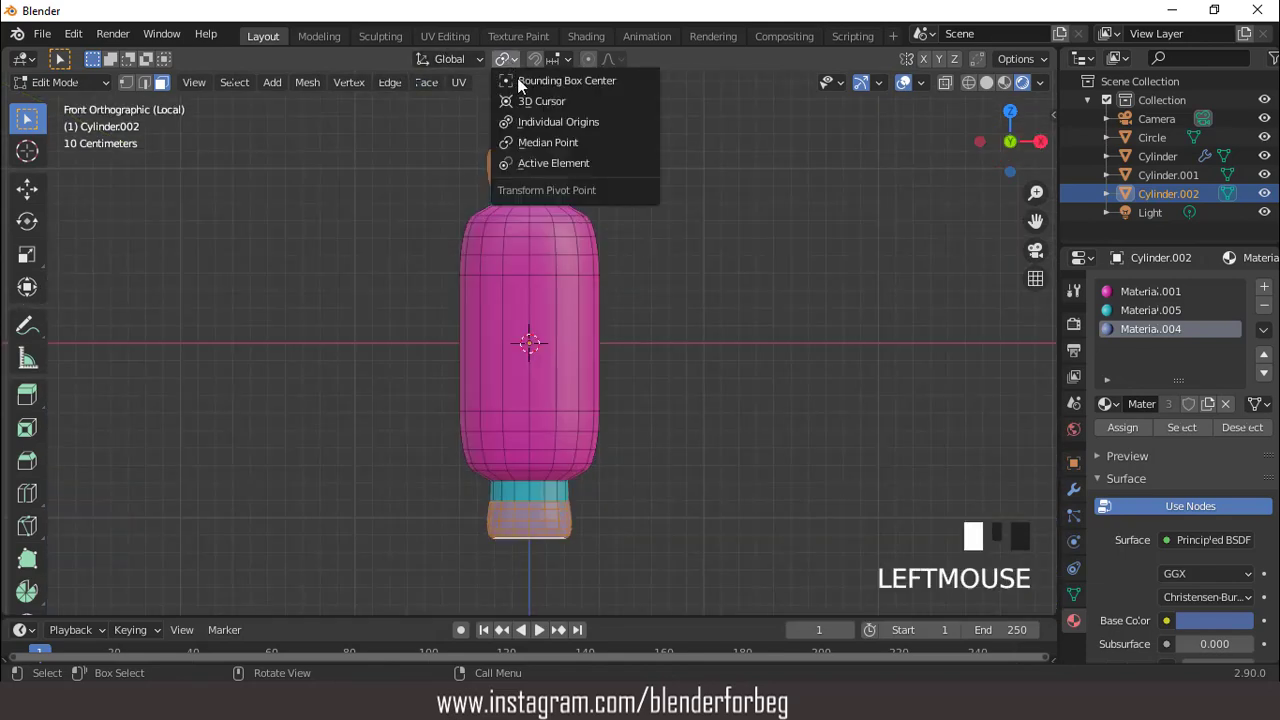
click(580, 123)
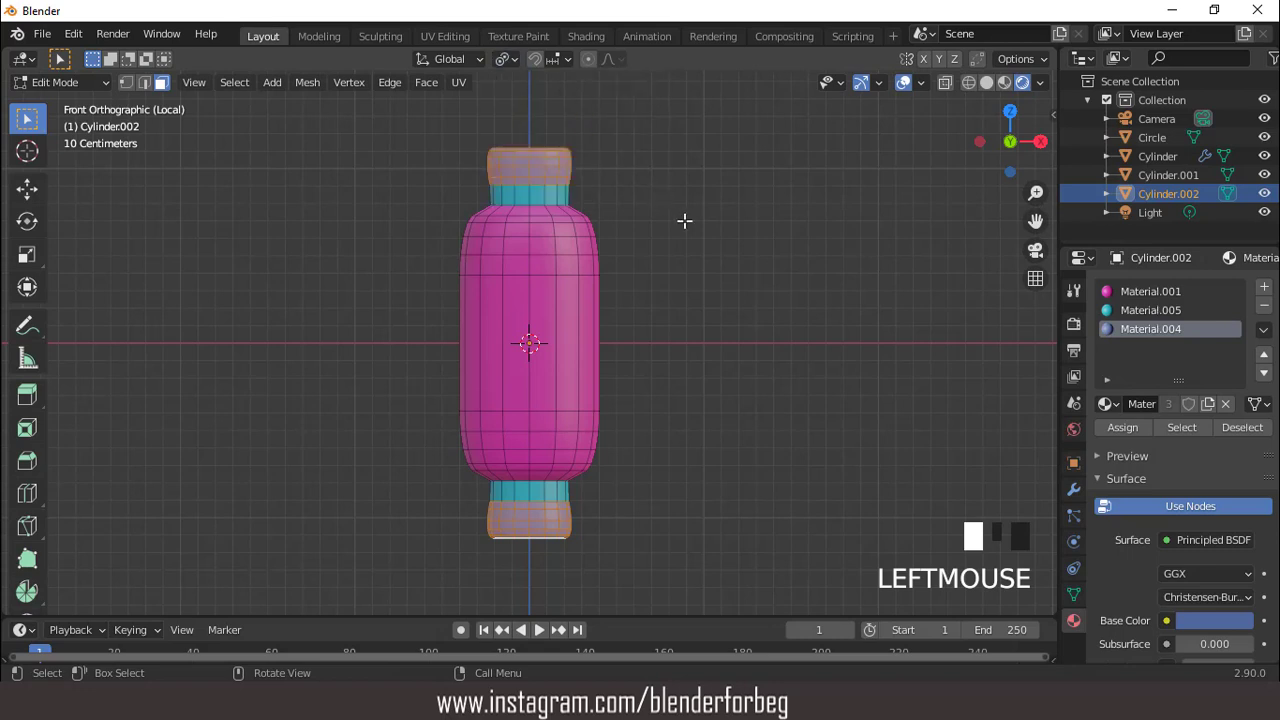
key(s)
key(z)
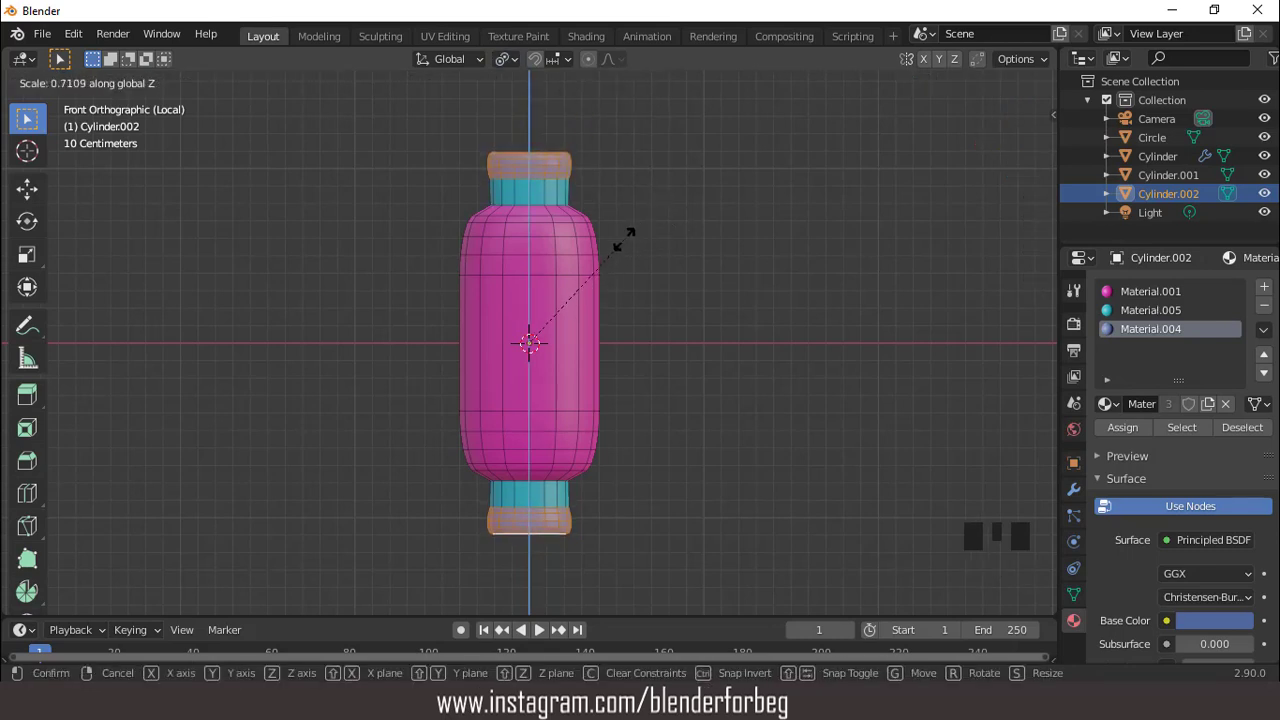
click(623, 238)
Scale both end caps along Z about their shared center to shorten the teal necks, and return to the full scene in Object Mode.
click(507, 59)
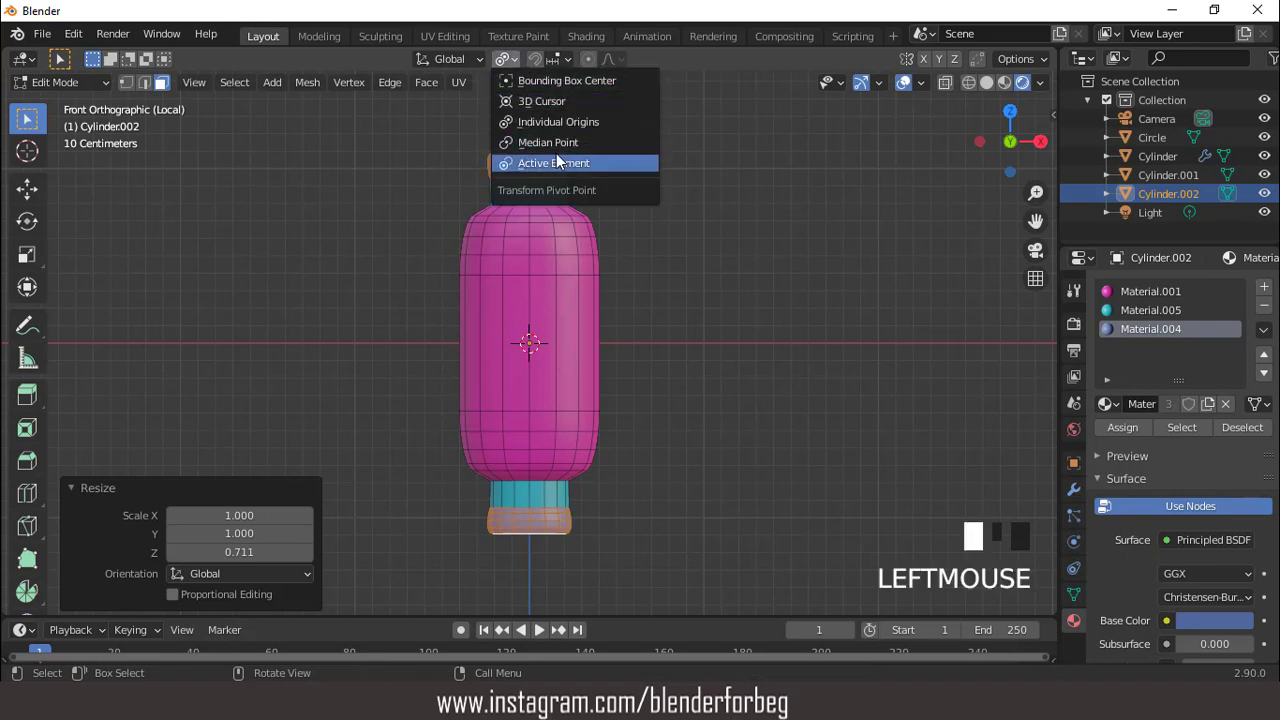
key(s)
key(z)
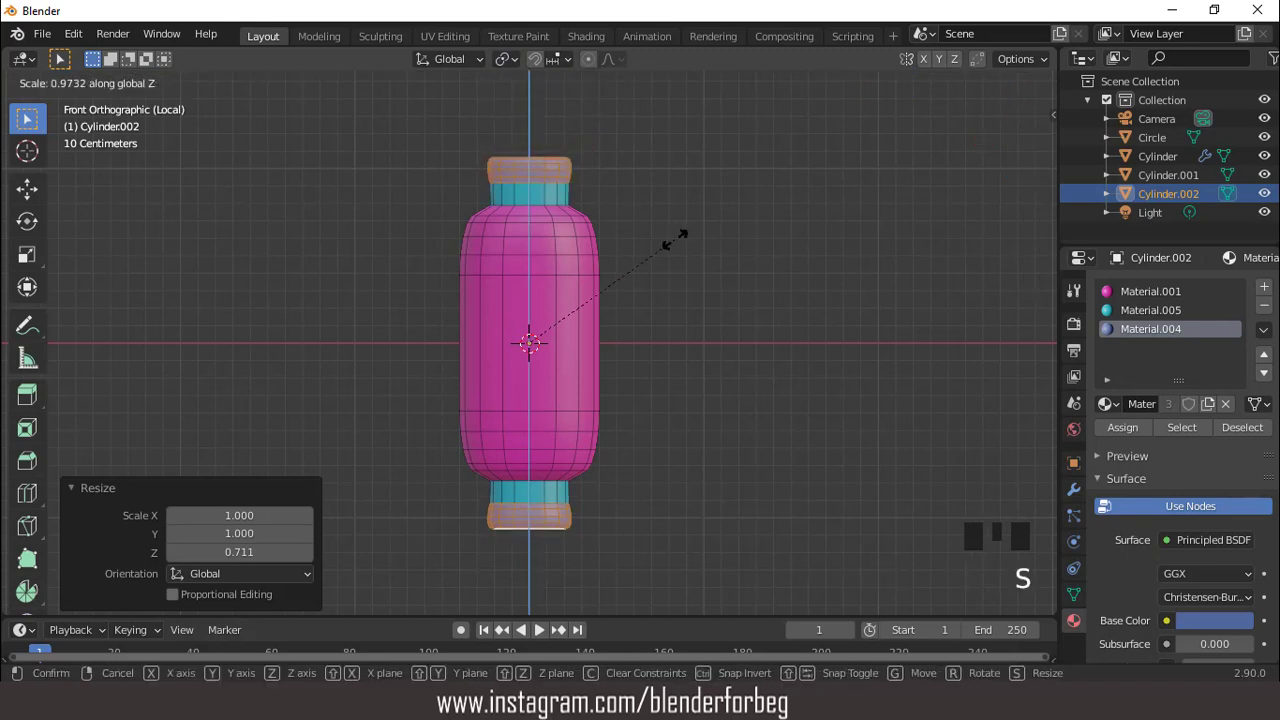
click(660, 238)
key(Tab)
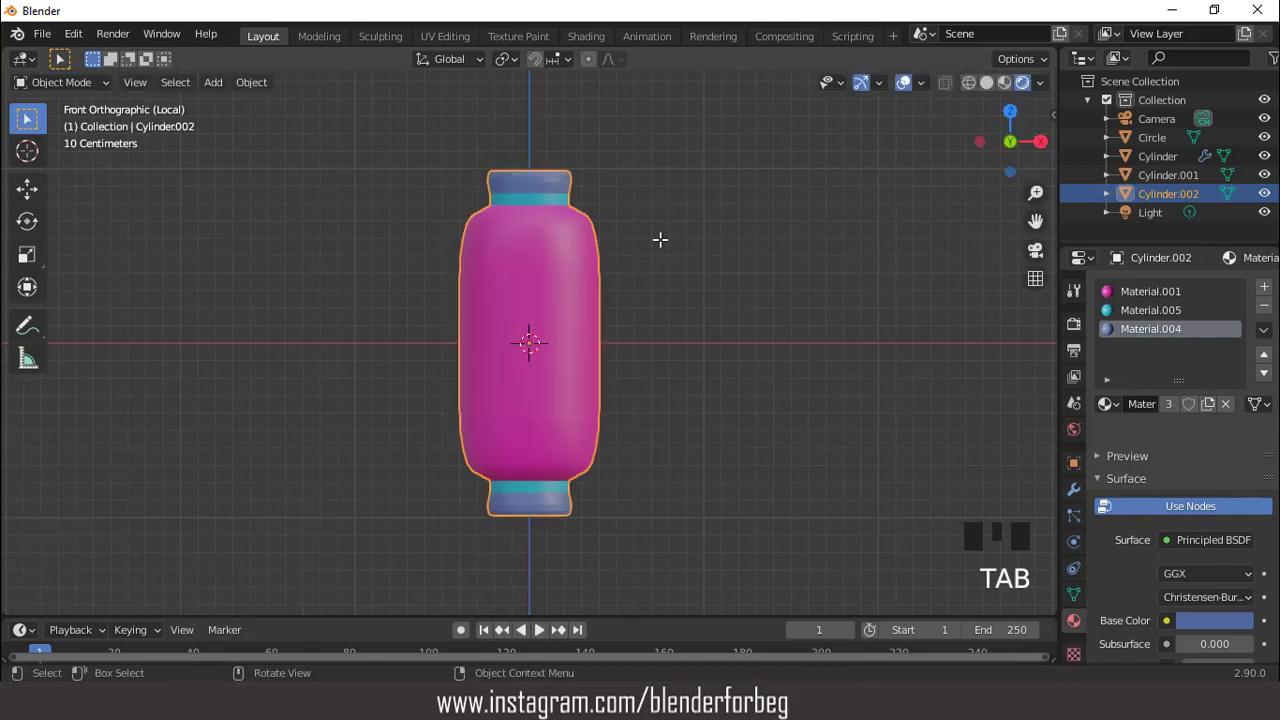
middle_drag(660, 238, 595, 345)
key(KP_Divide)
Select the disc base and give it the blue Material.003.
scroll(605, 320, down, 4)
scroll(597, 349, down, 5)
scroll(588, 335, up, 2)
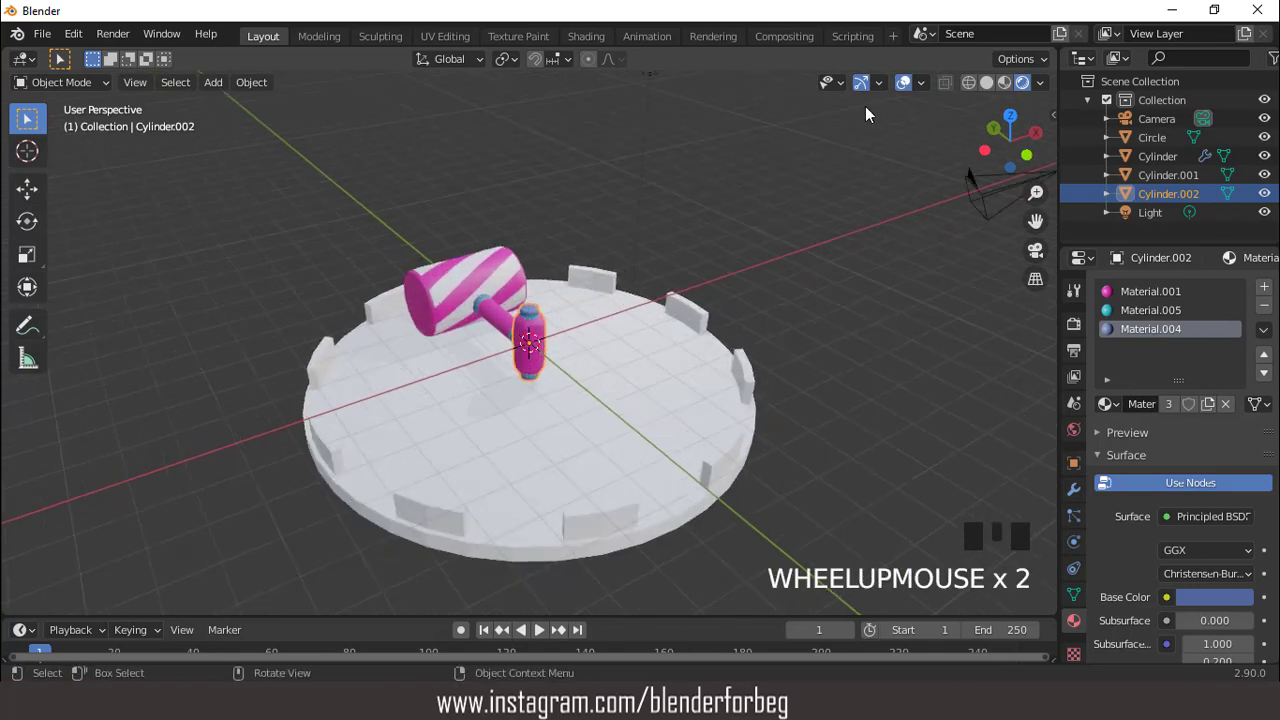
click(668, 350)
scroll(670, 348, up, 3)
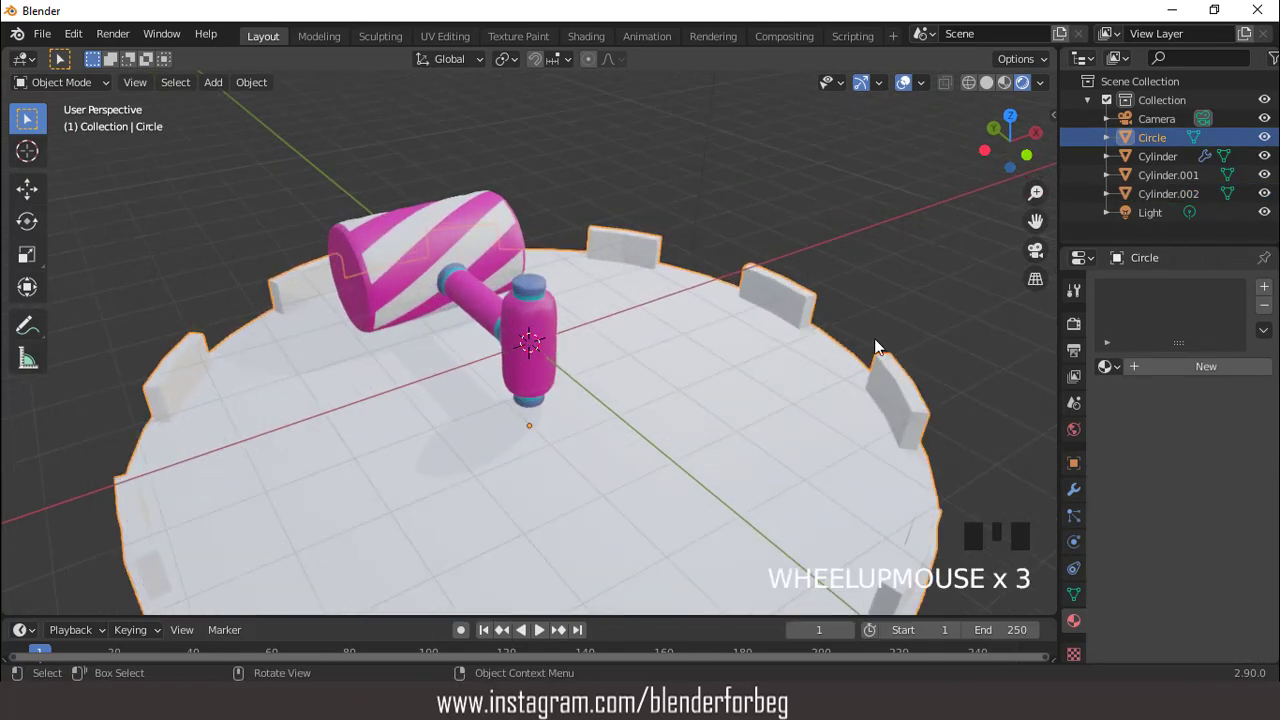
scroll(839, 333, down, 2)
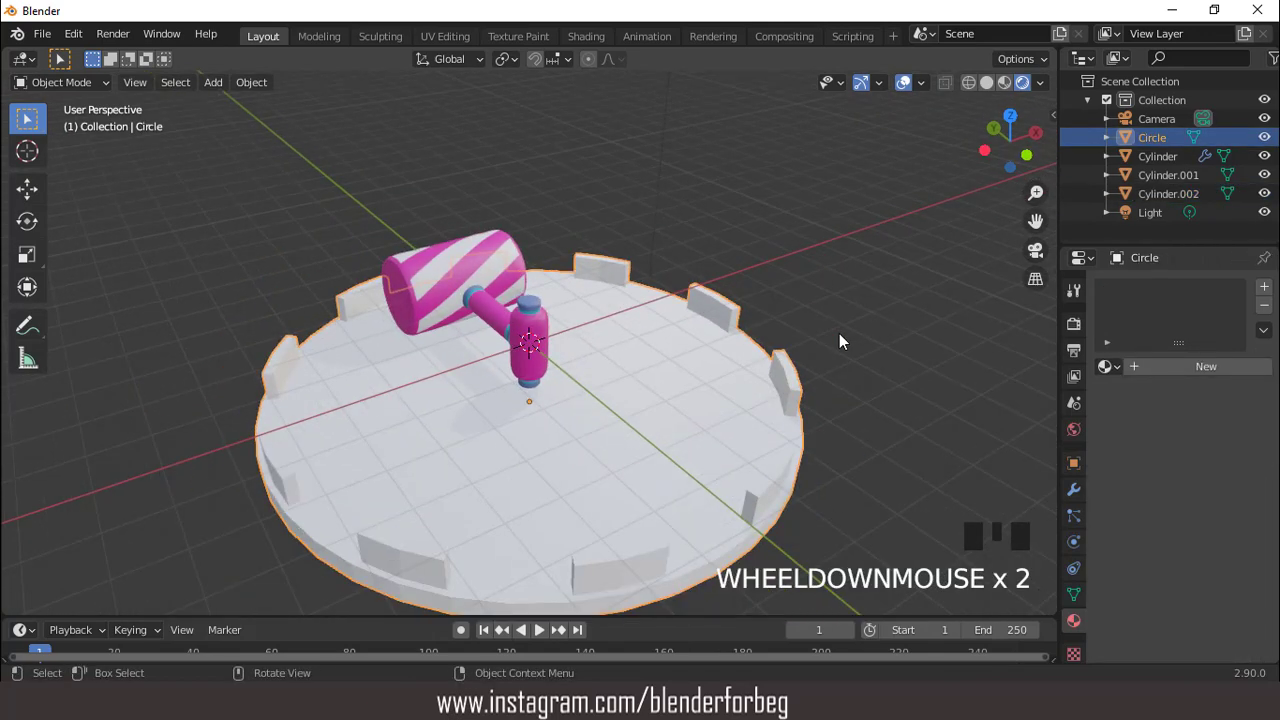
click(1107, 366)
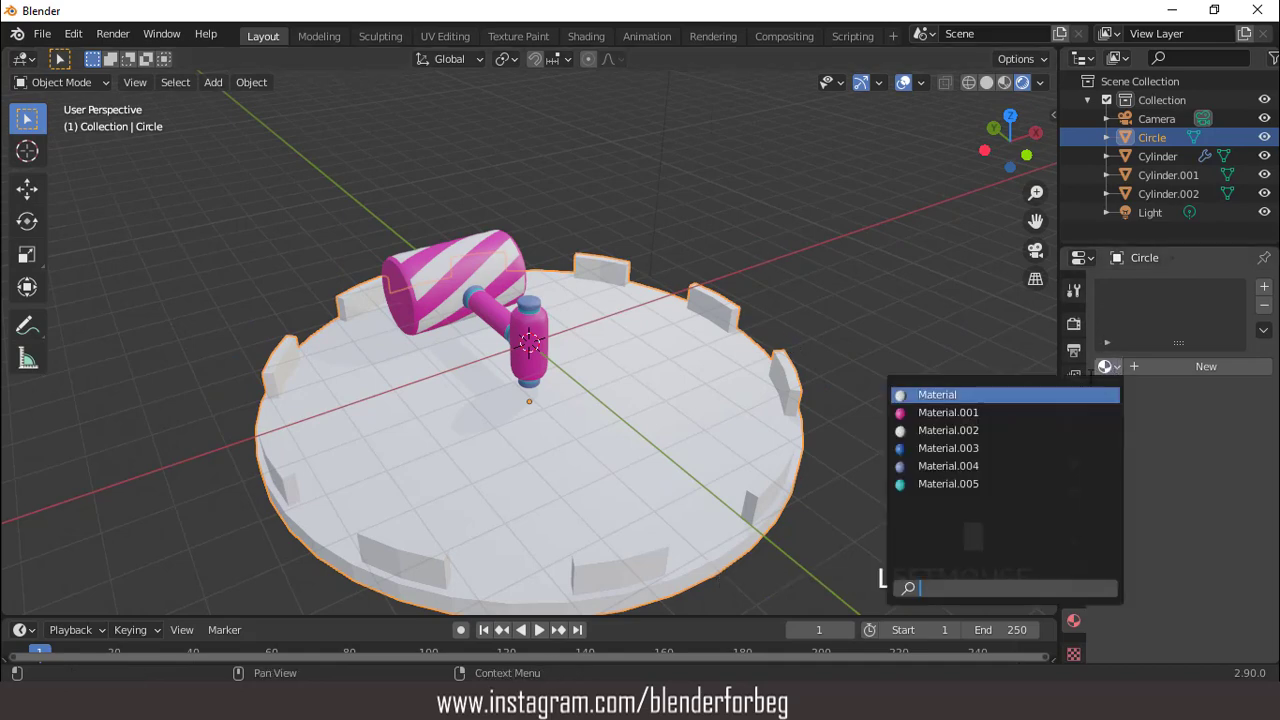
click(948, 448)
middle_drag(980, 443, 857, 406)
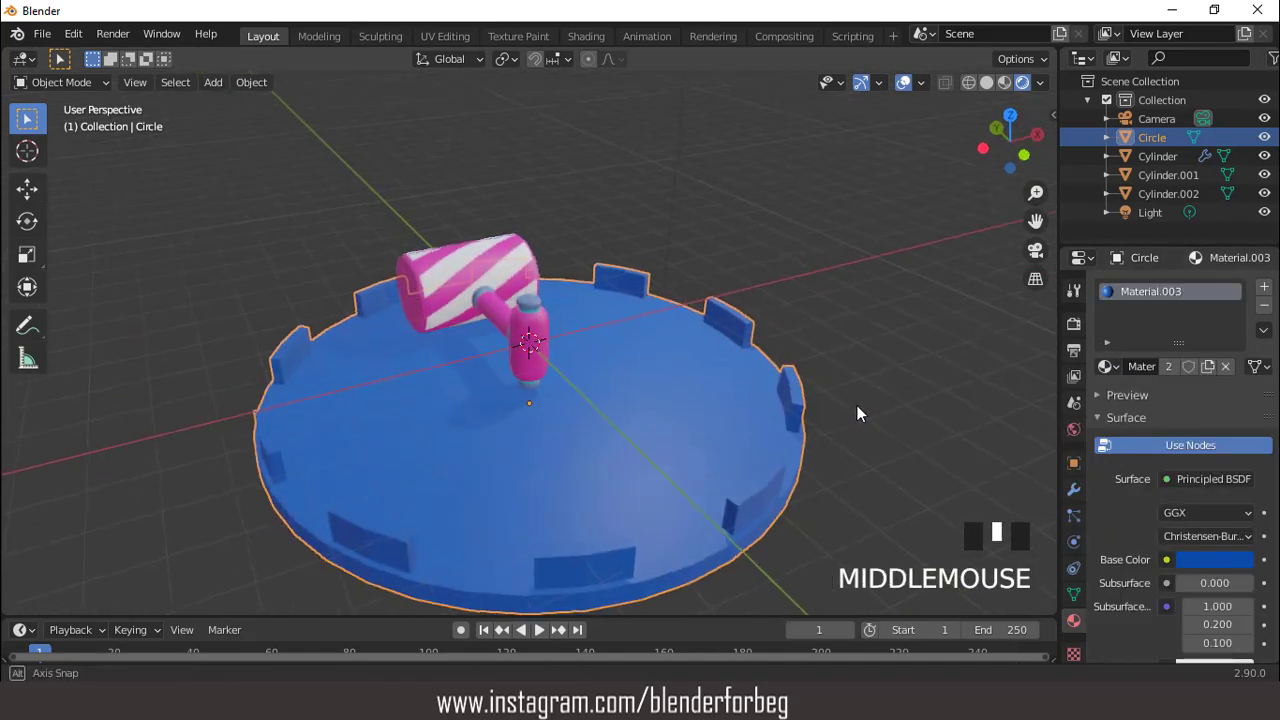
Add two more material slots to the base, using white Material.002 and teal Material.005.
click(1263, 289)
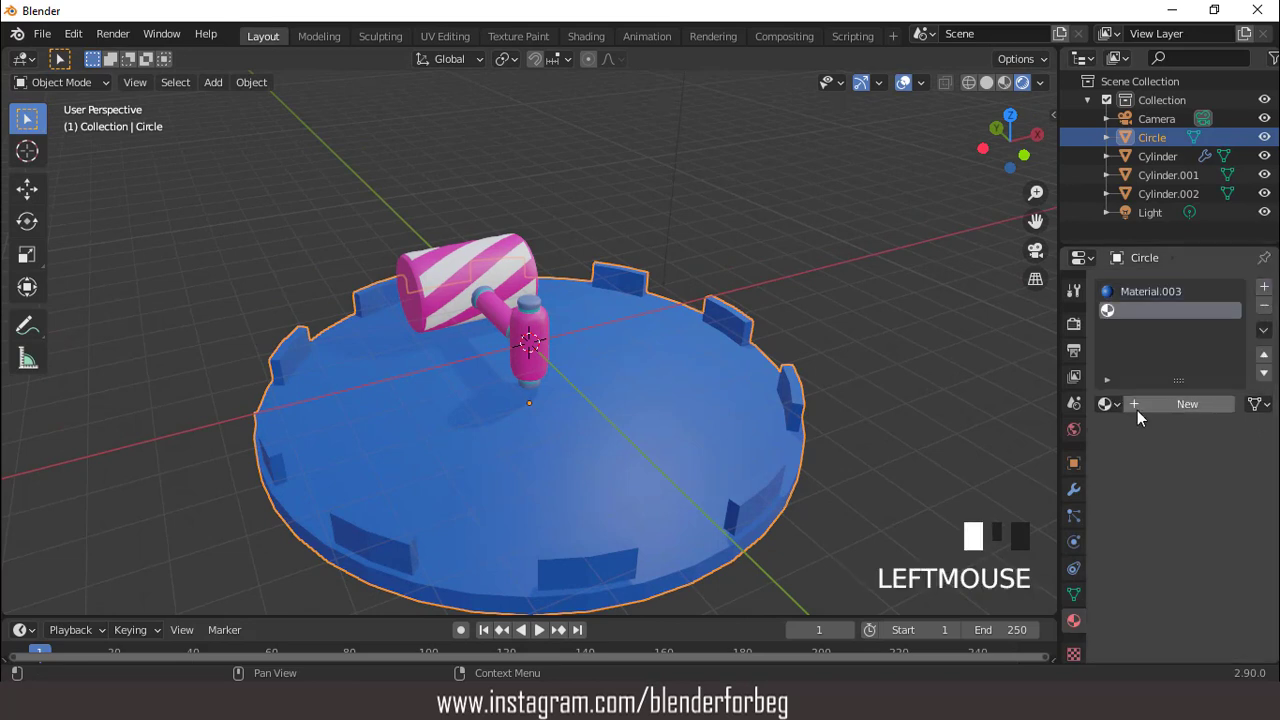
click(1108, 403)
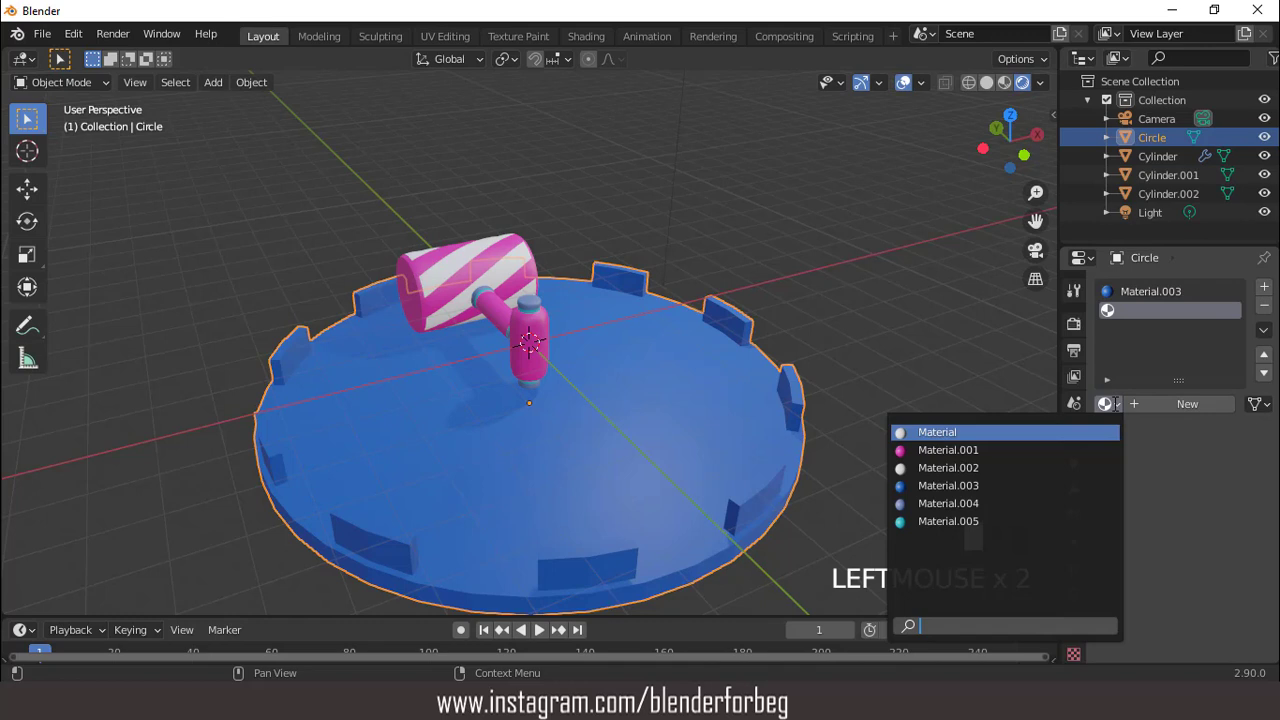
click(992, 466)
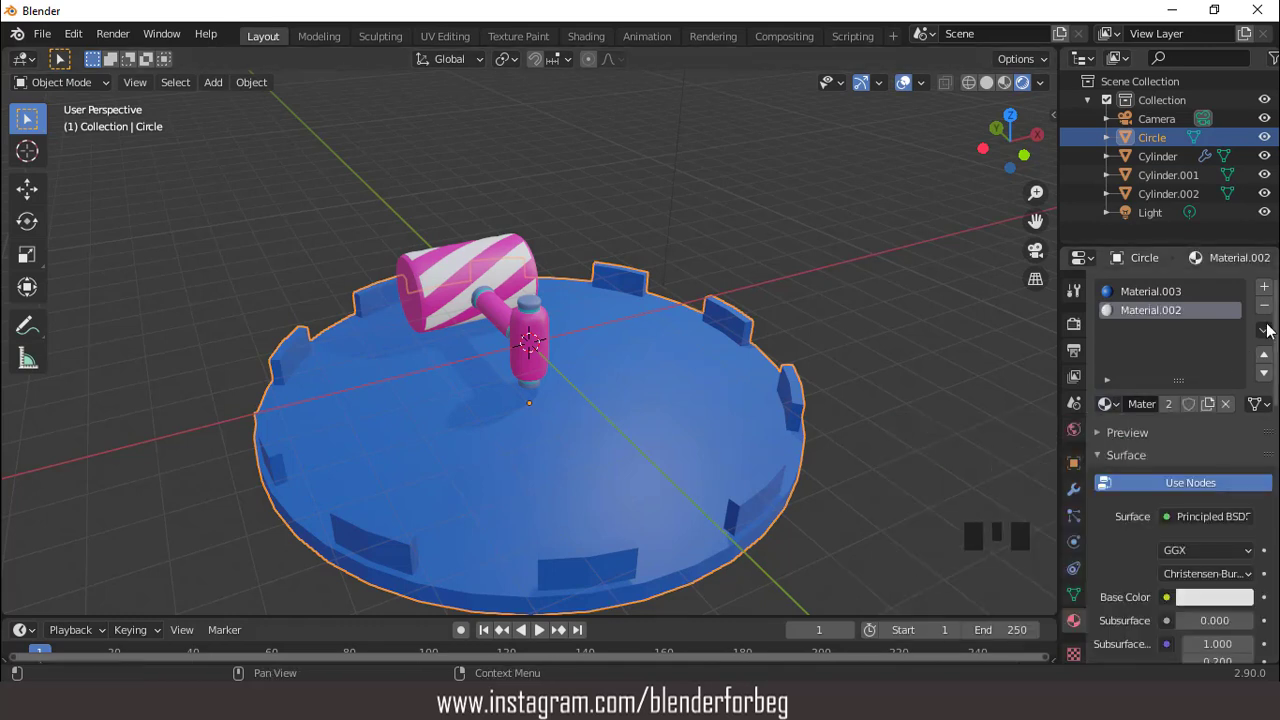
click(1264, 288)
click(1106, 403)
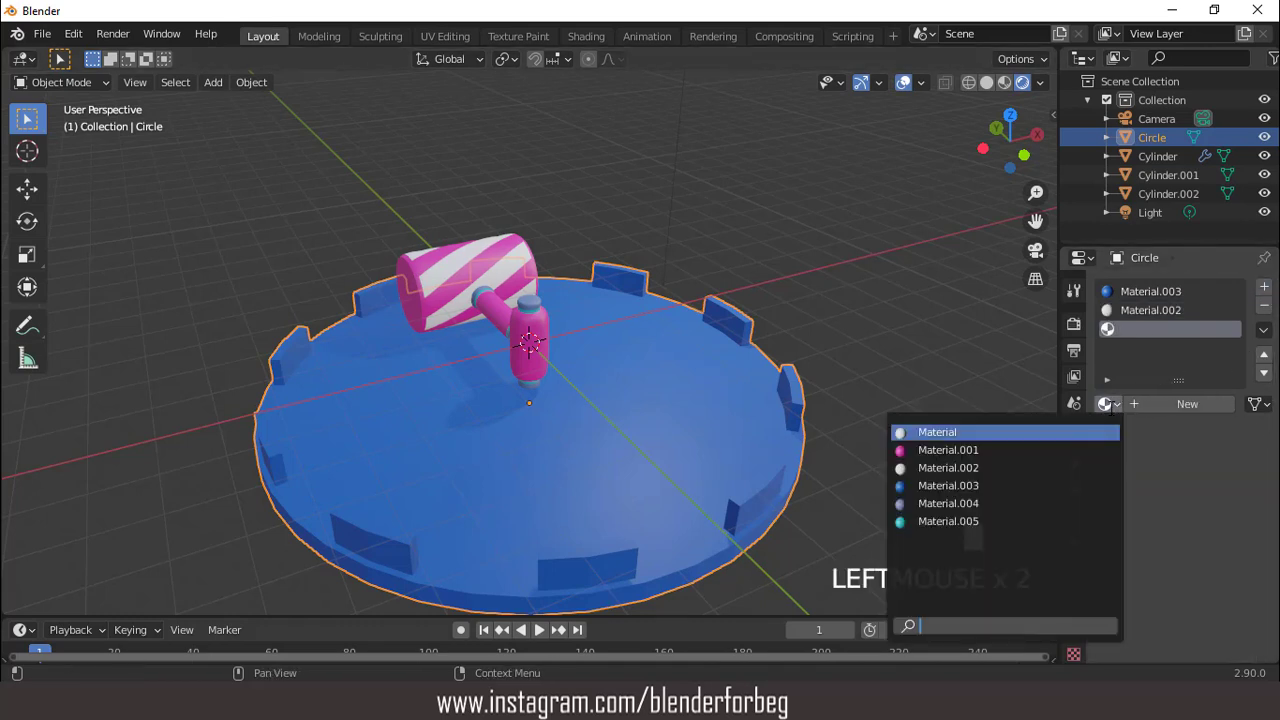
click(982, 521)
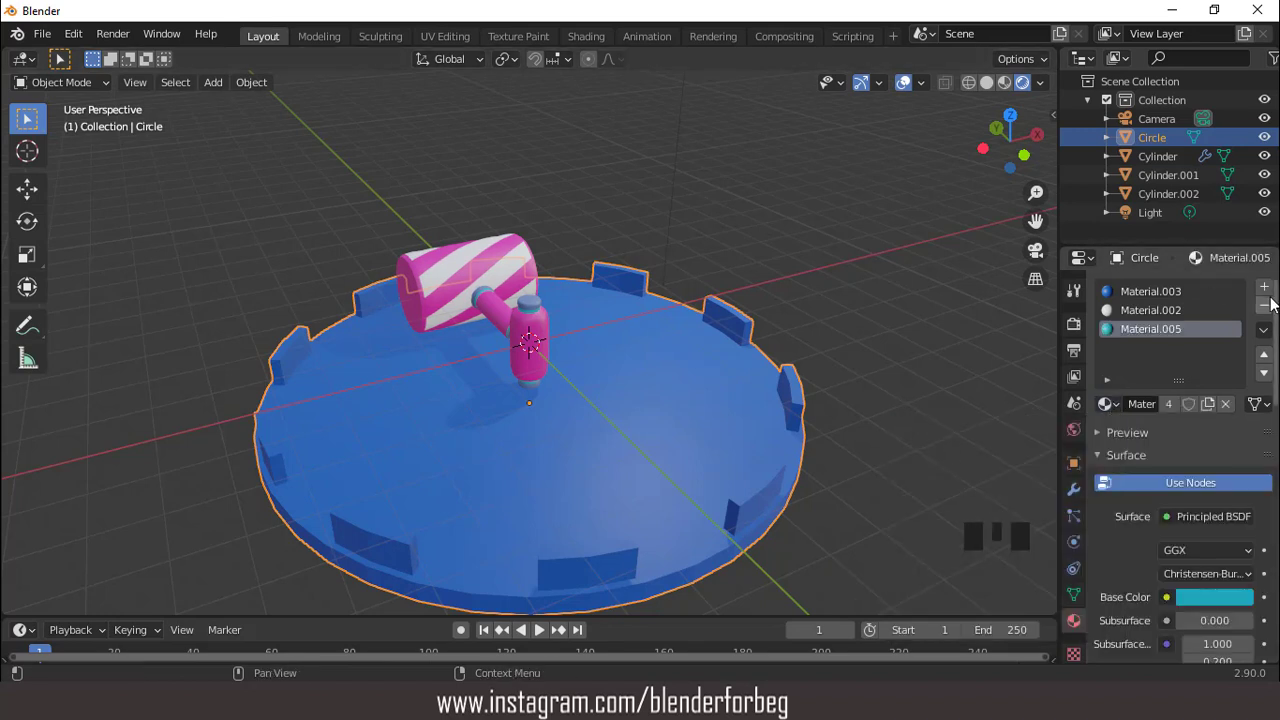
Add a fourth slot to the base with a new material and give it a golden-yellow base color.
click(1264, 287)
click(1179, 404)
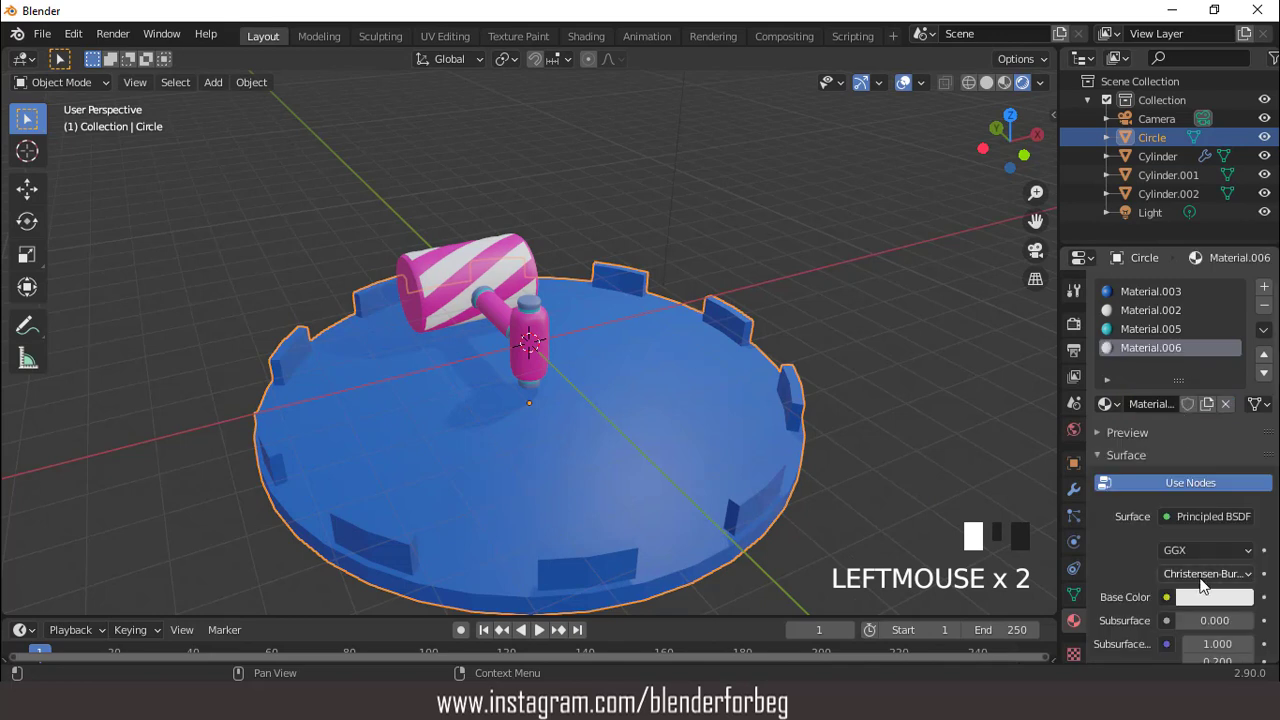
click(1207, 593)
click(1109, 439)
Enter Edit Mode on the base and inset its large circular top face by about 0.039 m.
scroll(663, 380, up, 1)
key(Tab)
mouse_move(680, 411)
middle_down()
mouse_move(651, 380)
mouse_move(663, 394)
middle_up()
scroll(676, 441, up, 2)
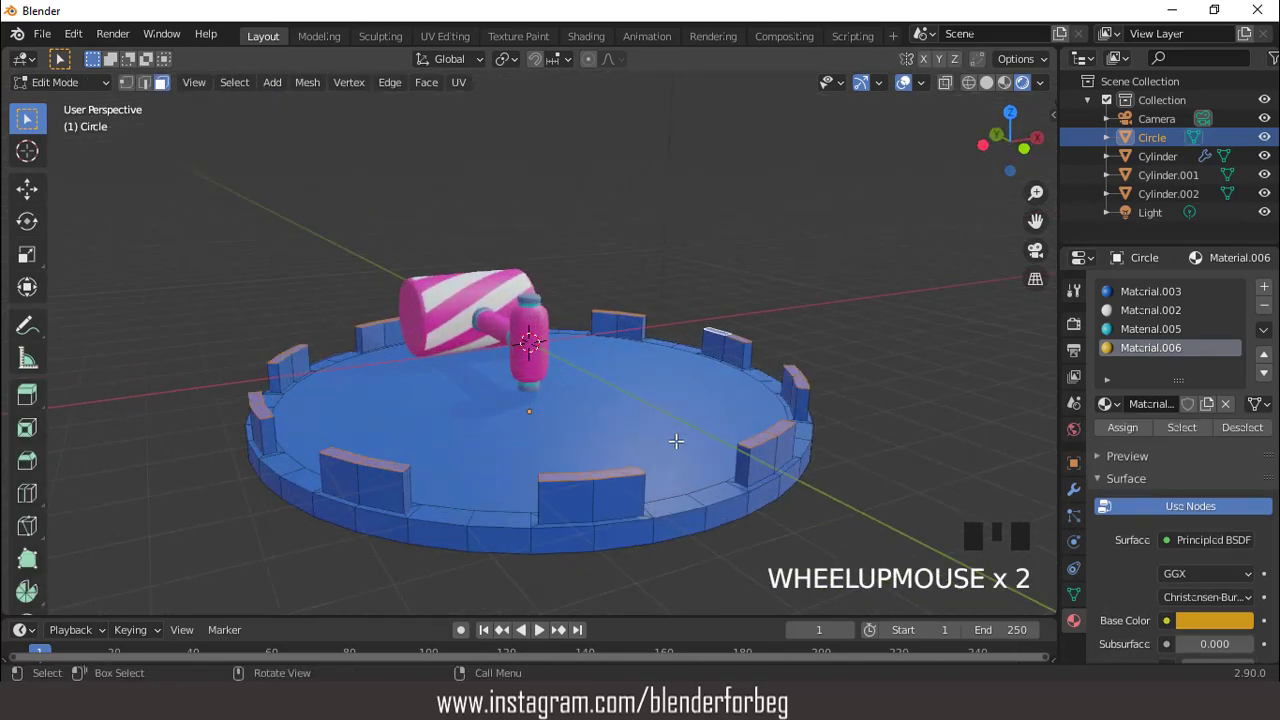
triple_click(732, 486)
key(ctrl)
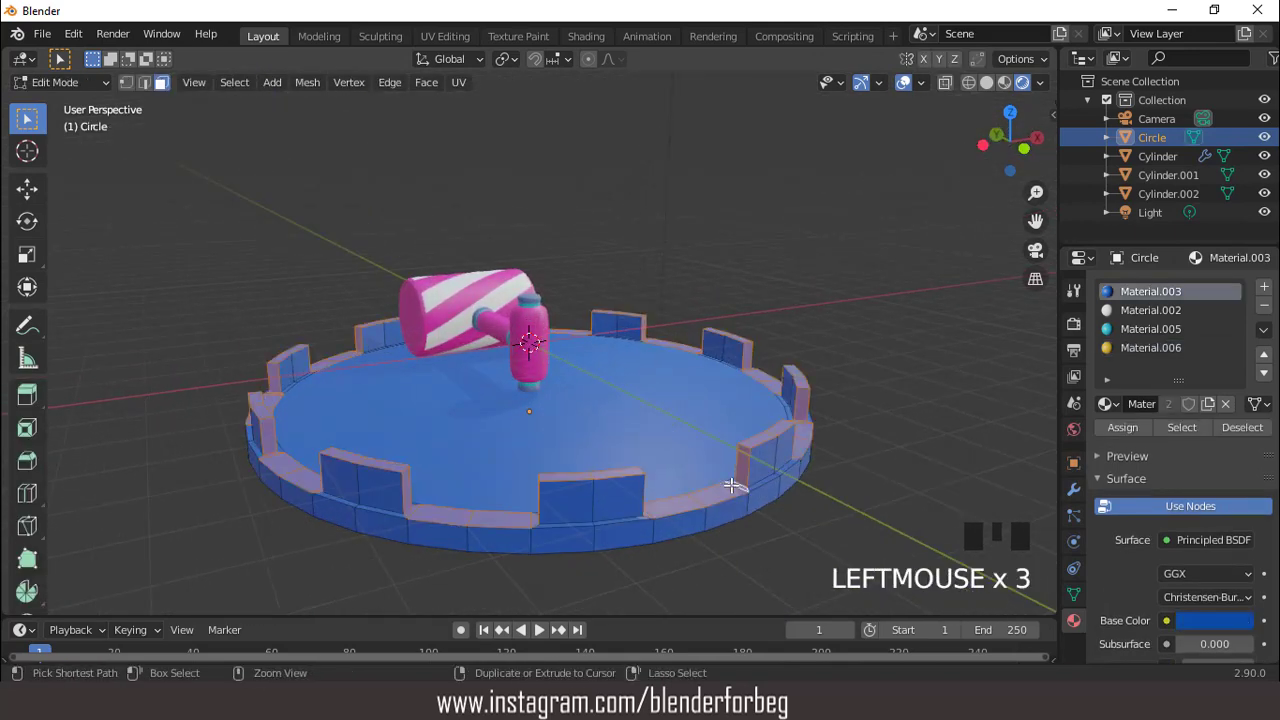
middle_drag(694, 446, 791, 502)
click(684, 412)
key(i)
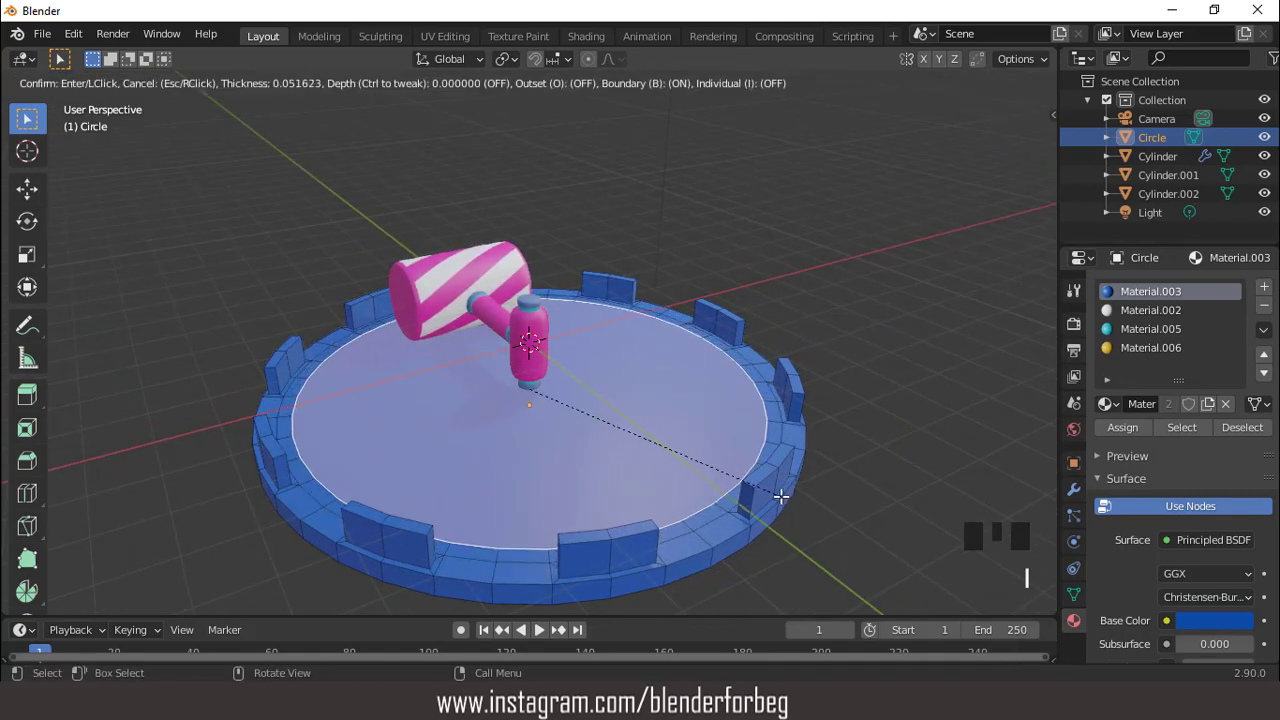
click(770, 493)
Inset the disc's center face three more times by about 0.451 m, 0.061 m and 0.056 m.
key(i)
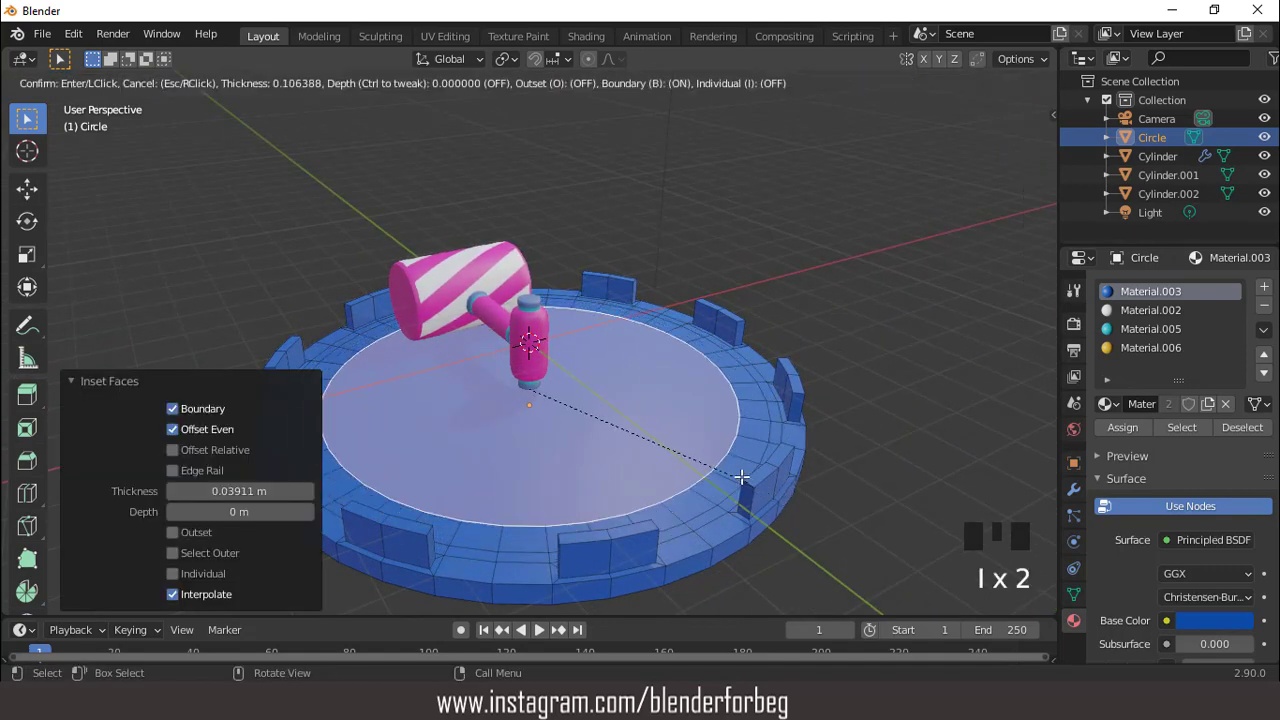
click(678, 432)
scroll(680, 424, up, 2)
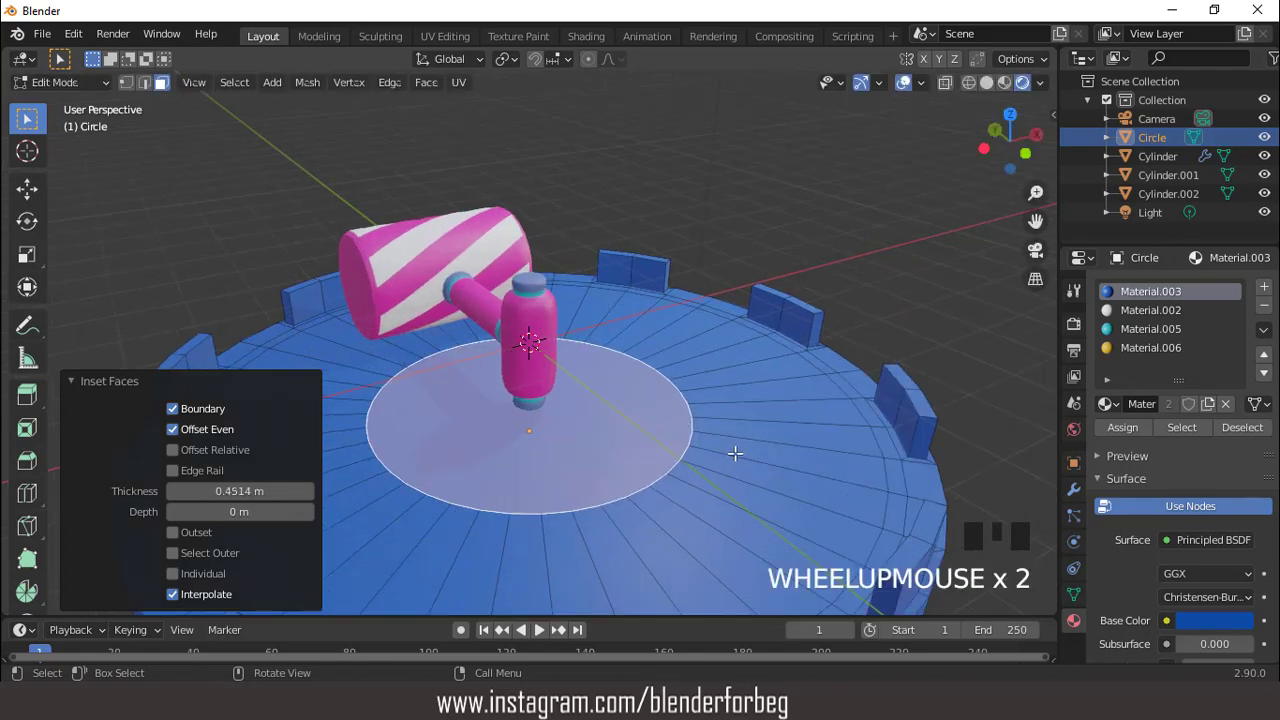
key(i)
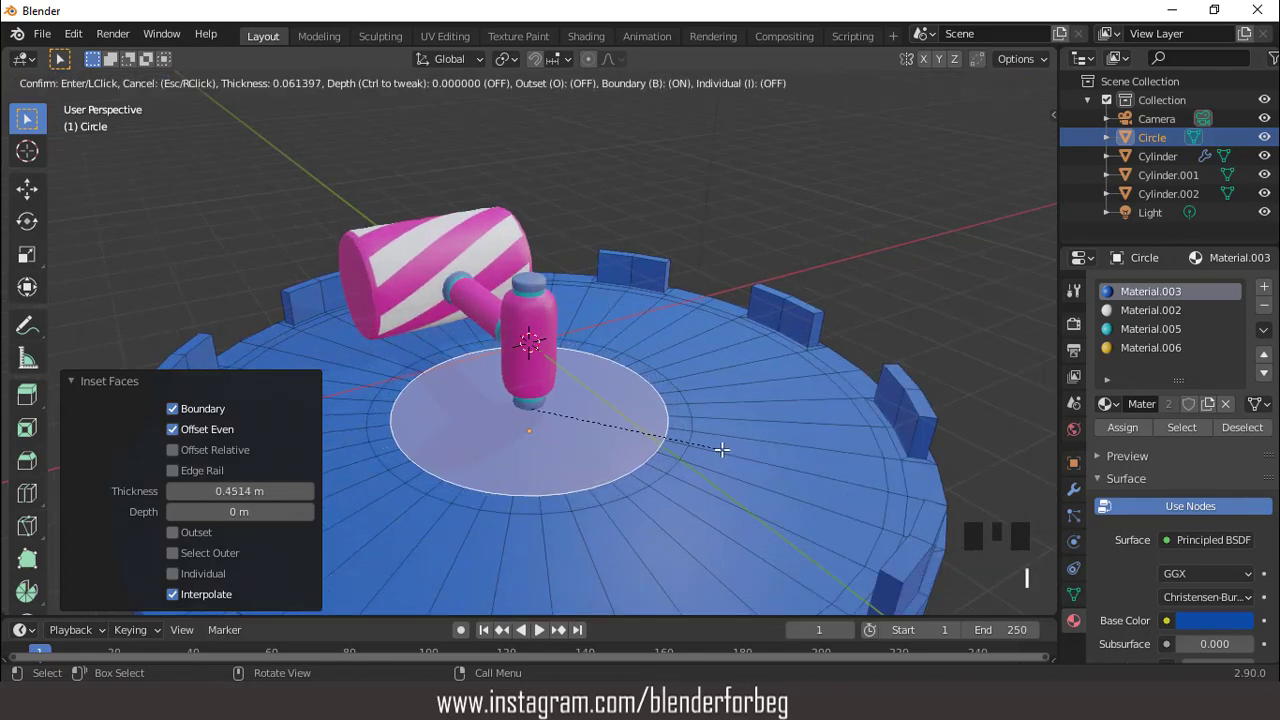
click(722, 450)
key(i)
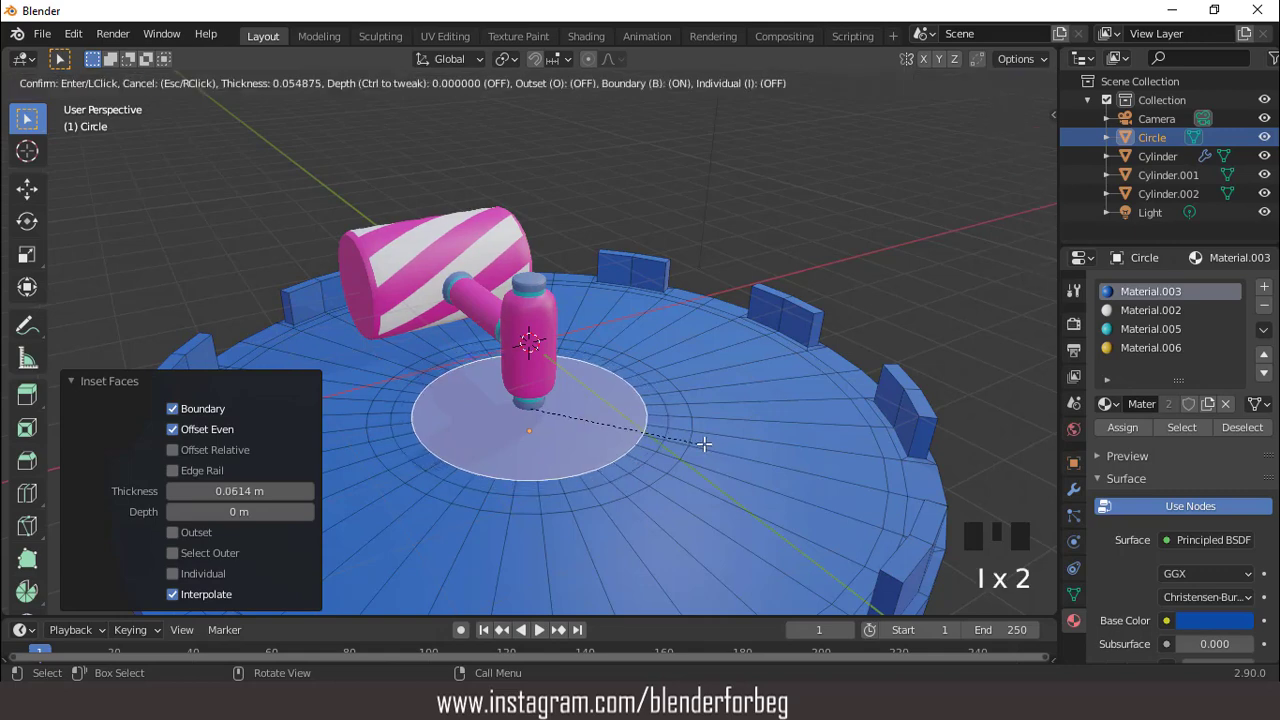
click(704, 443)
Try to select the whole rim by growing a selection from its top face loop.
middle_drag(704, 443, 663, 434)
scroll(658, 433, up, 2)
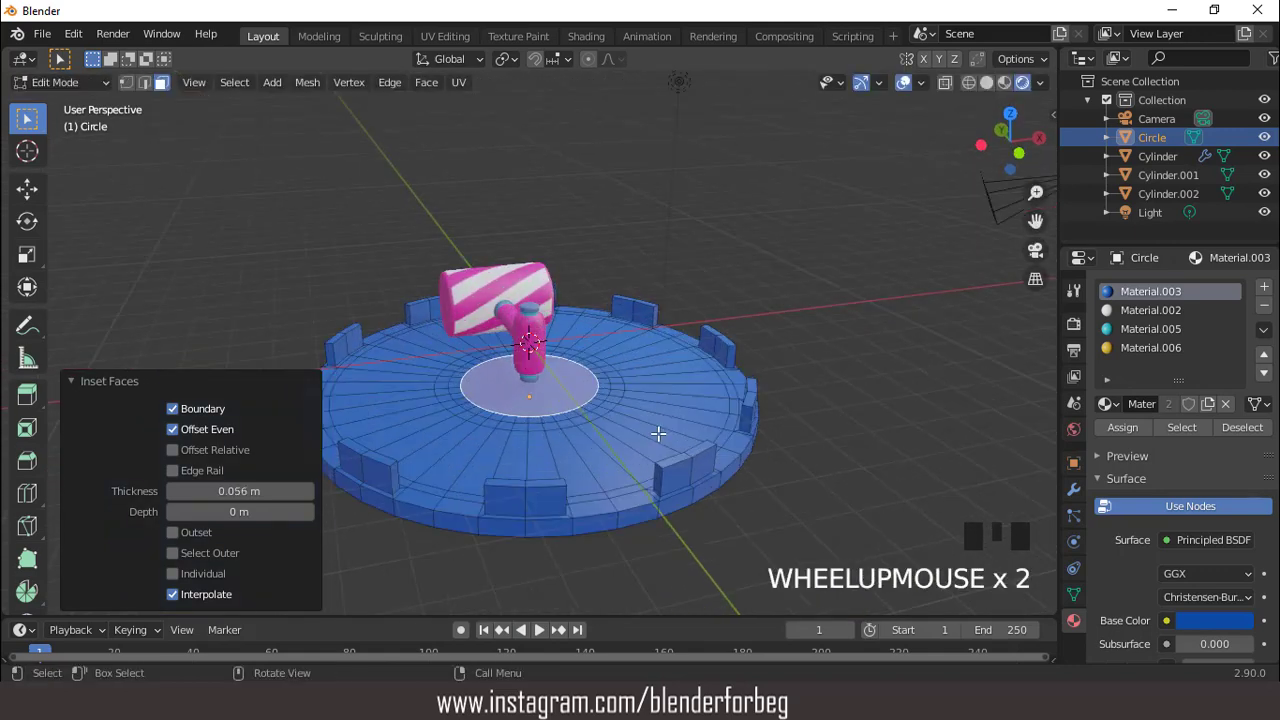
triple_click(650, 492)
key(ctrl+KP_Add)
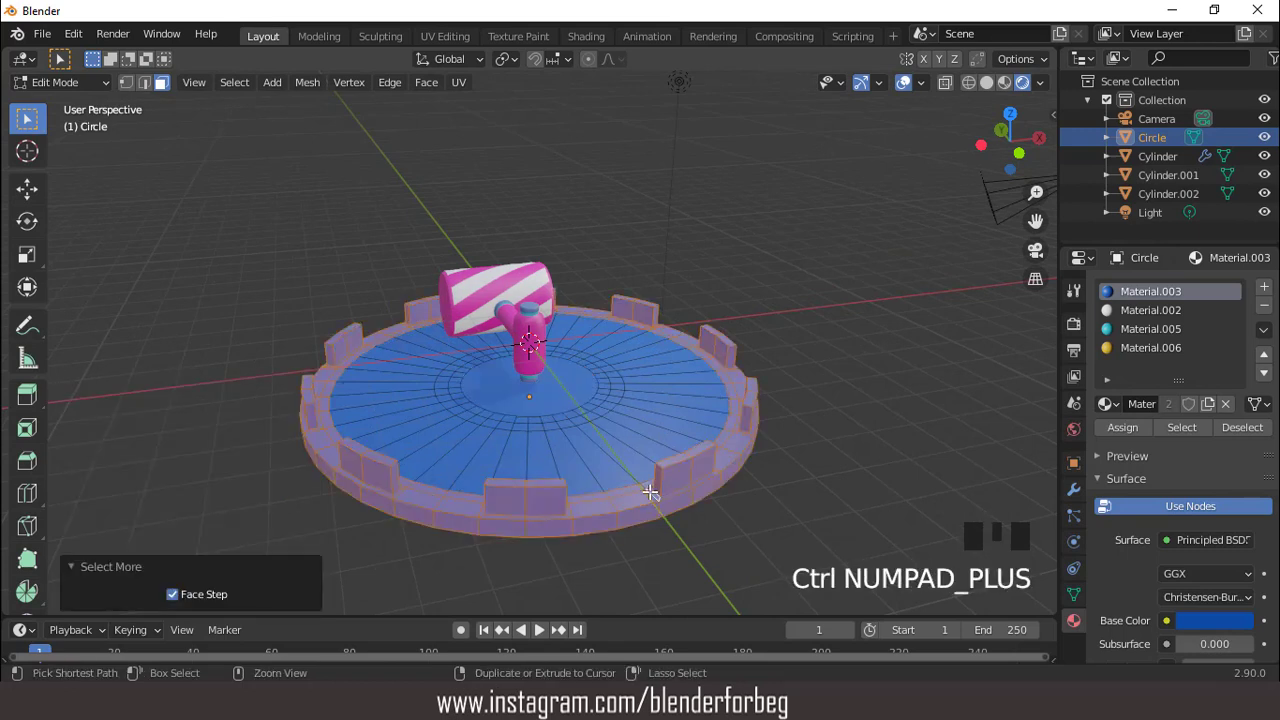
Isolate the base in front view and select only the raised rim blocks in wireframe shading.
middle_drag(651, 491, 674, 458)
key(KP_1)
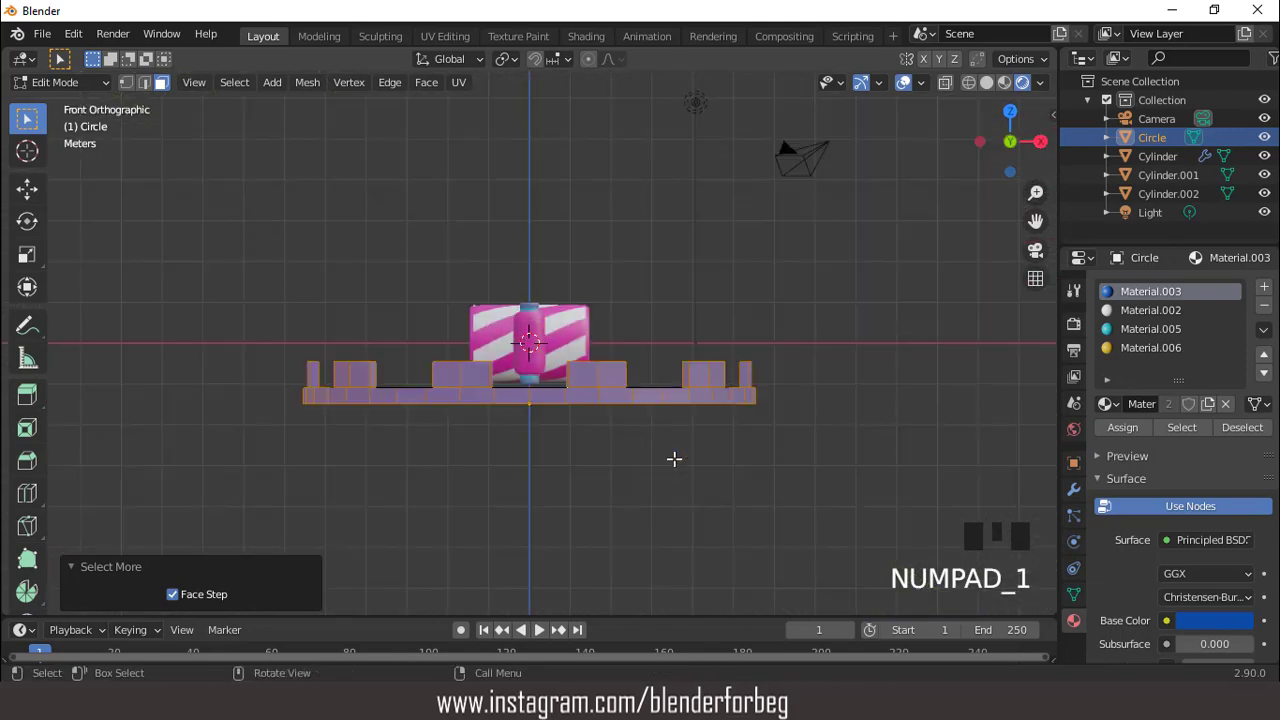
key(KP_Divide)
scroll(686, 389, up, 3)
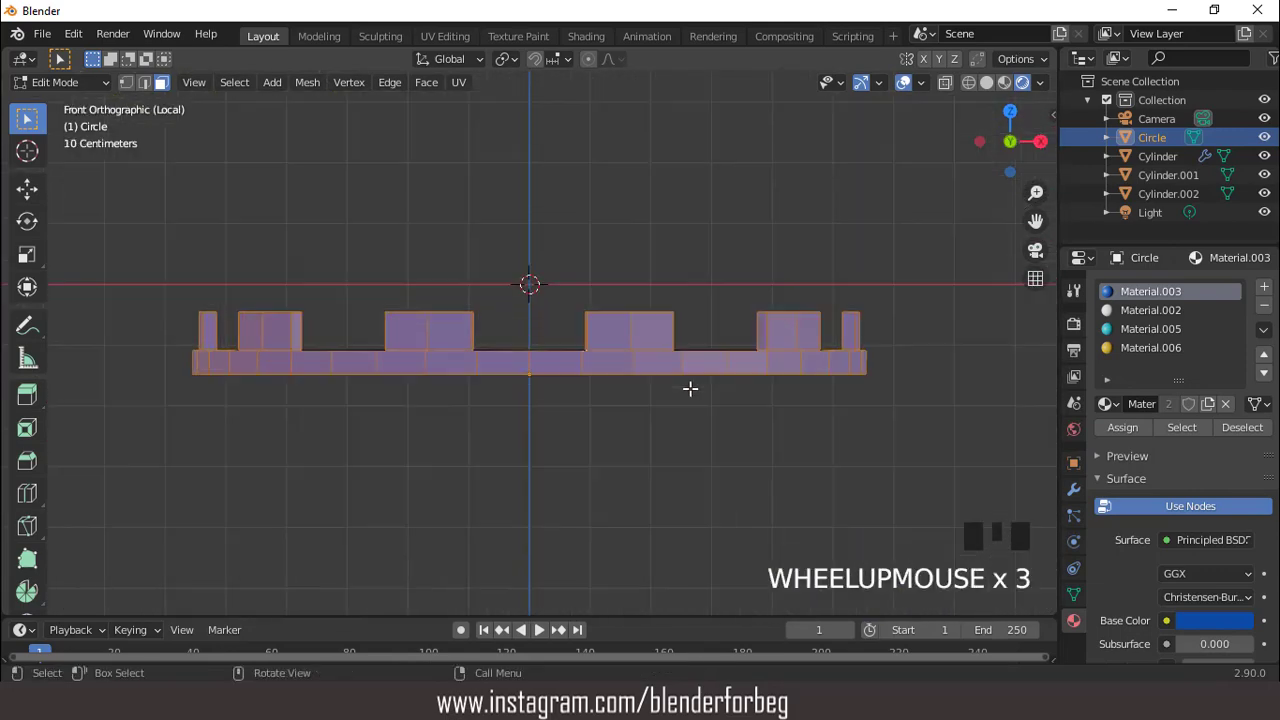
click(968, 82)
click(643, 217)
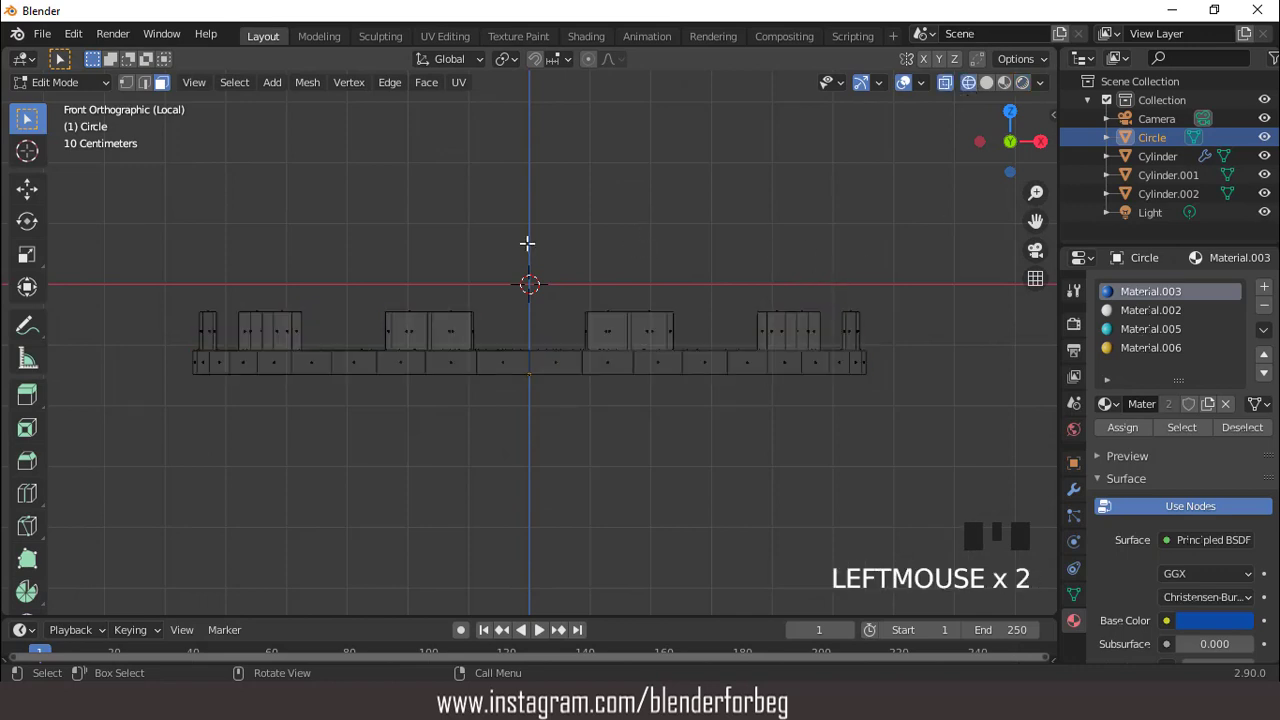
drag(121, 221, 878, 339)
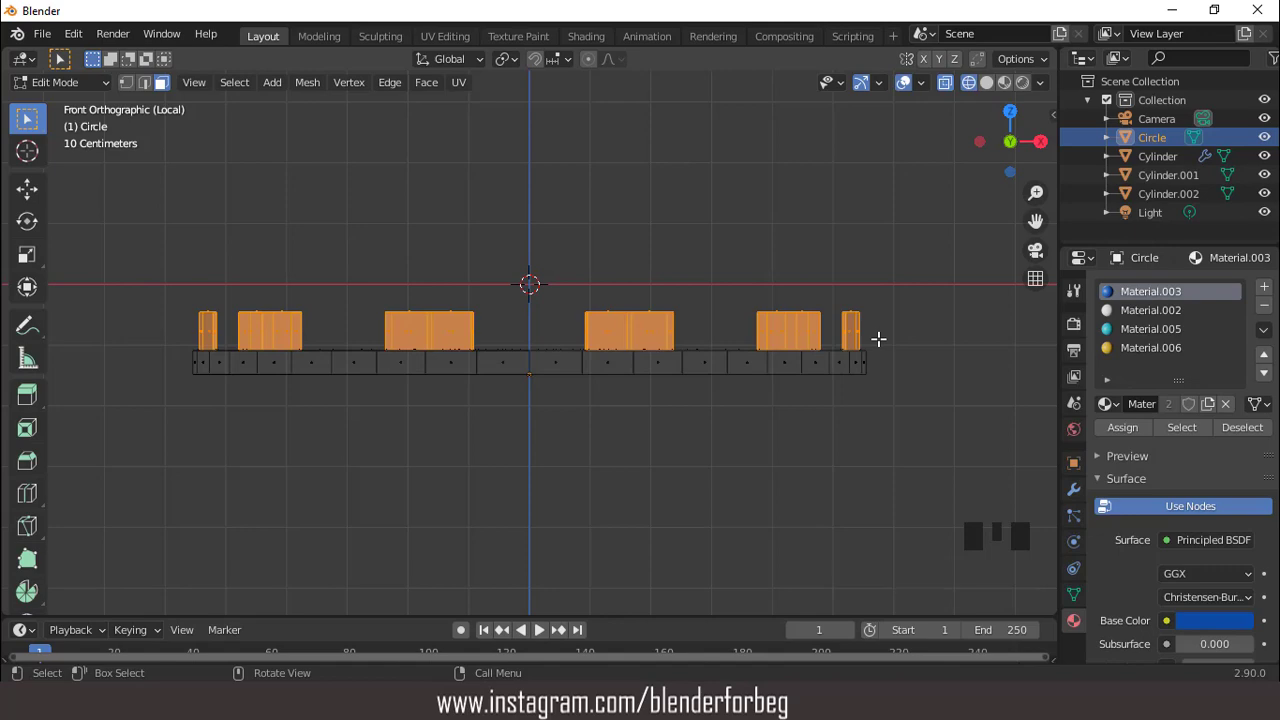
Switch to solid shading, grow the rim block selection twice and shrink it once.
key(KP_7)
click(986, 82)
scroll(800, 217, down, 3)
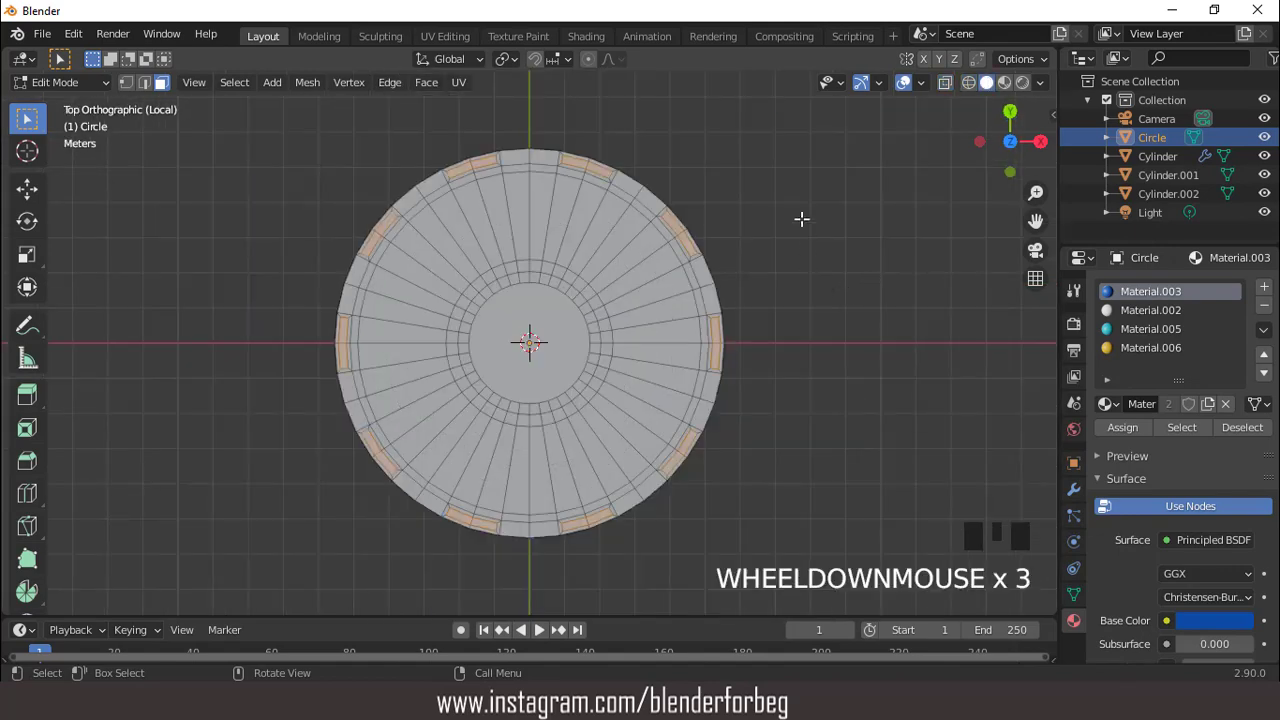
middle_drag(800, 217, 786, 191)
key(ctrl+KP_Add)
key(ctrl+KP_Add)
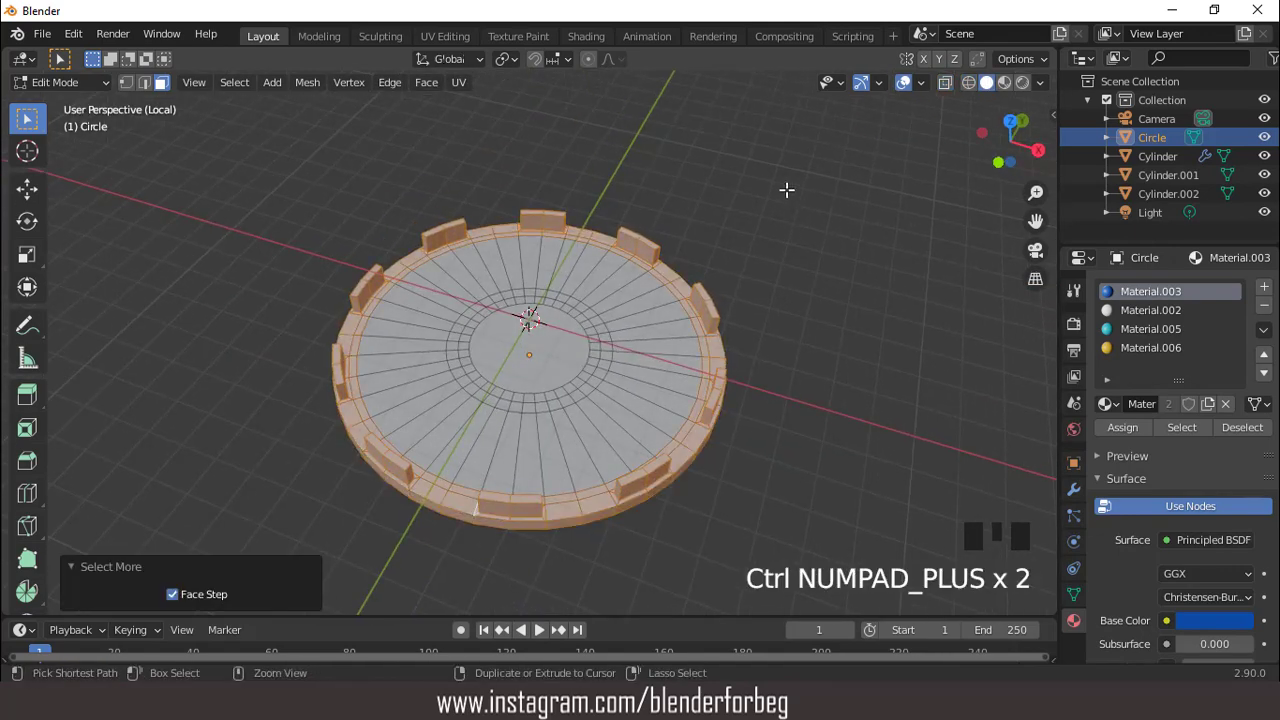
key(ctrl+KP_Subtract)
Complete the selection of the rim's top faces and blocks, and assign white Material.002 to them.
middle_drag(784, 253, 746, 386)
scroll(759, 372, up, 2)
shift+click(787, 374)
shift+click(786, 366)
shift+click(786, 366)
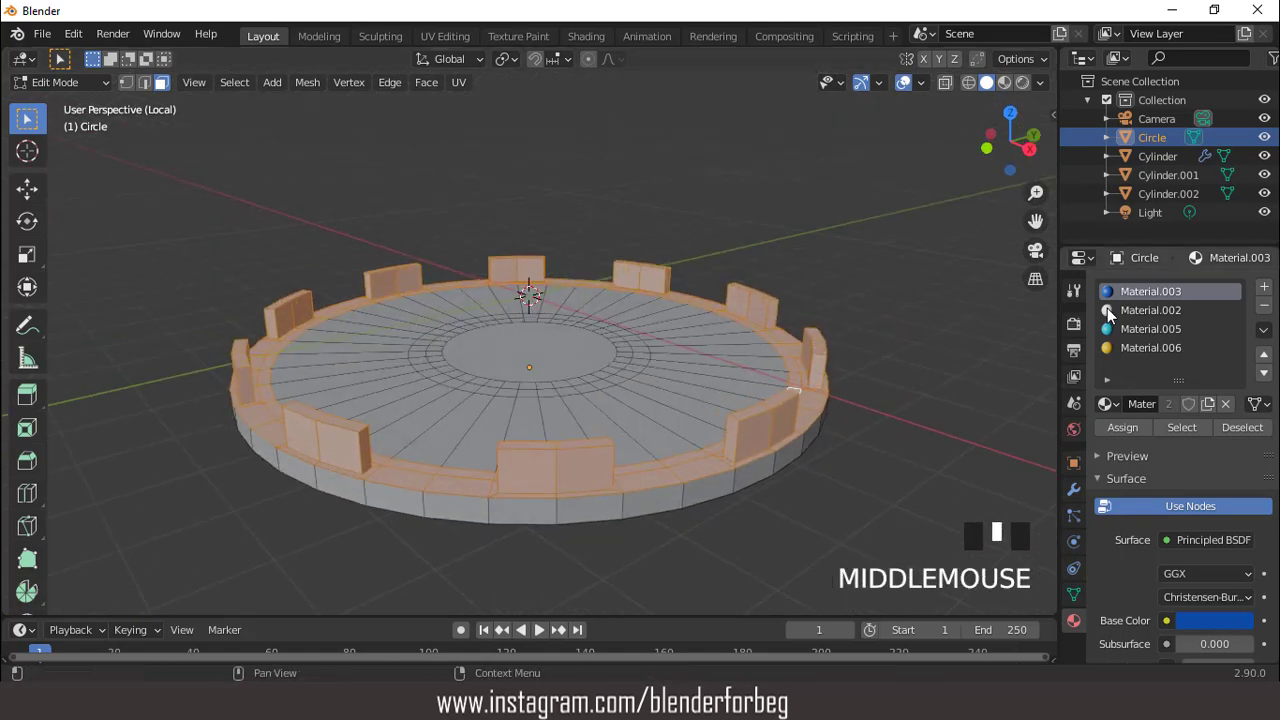
click(1150, 310)
click(1122, 427)
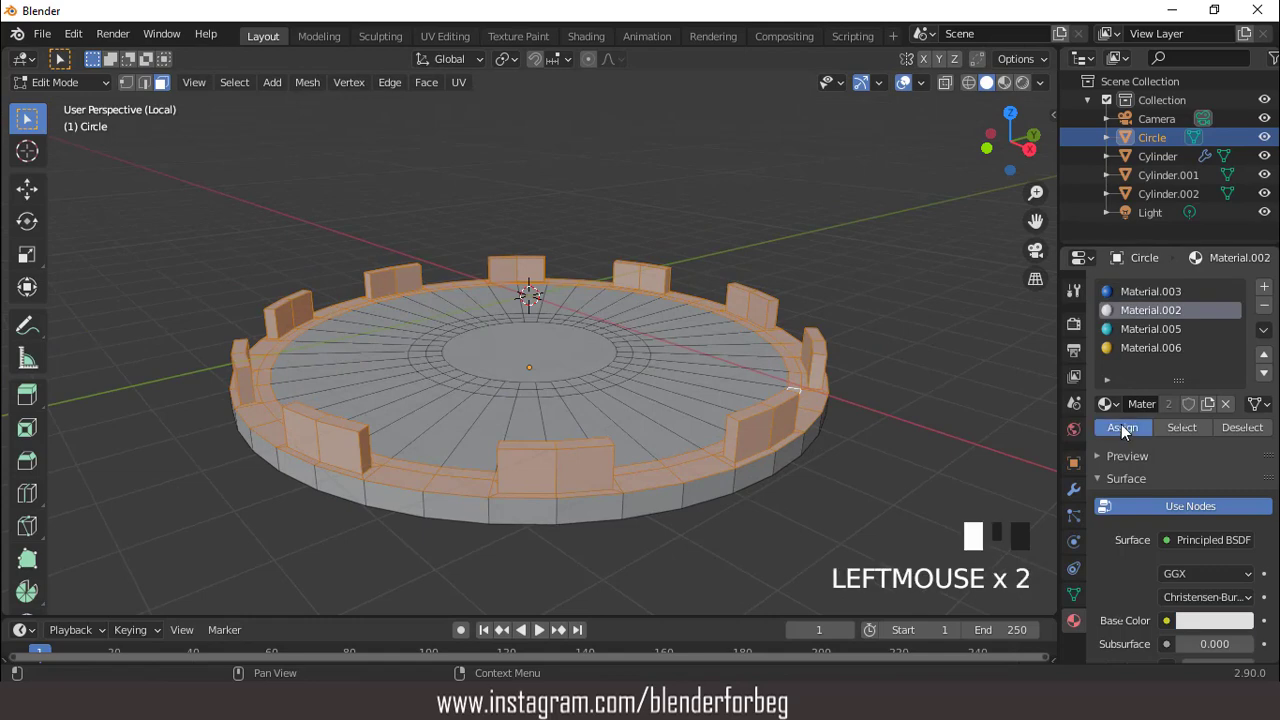
Switch to rendered shading, select the outer face ring around the disc's center and assign white Material.002 to it.
click(1024, 87)
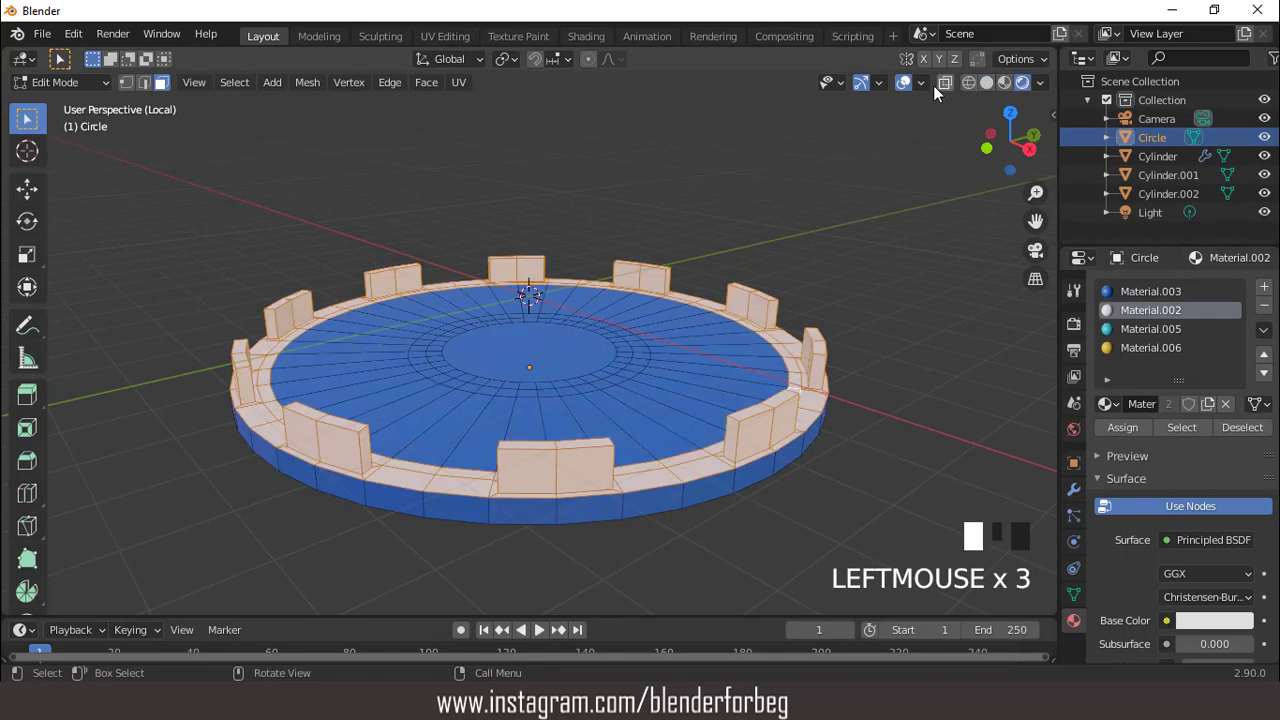
click(904, 81)
click(904, 81)
middle_drag(860, 230, 641, 370)
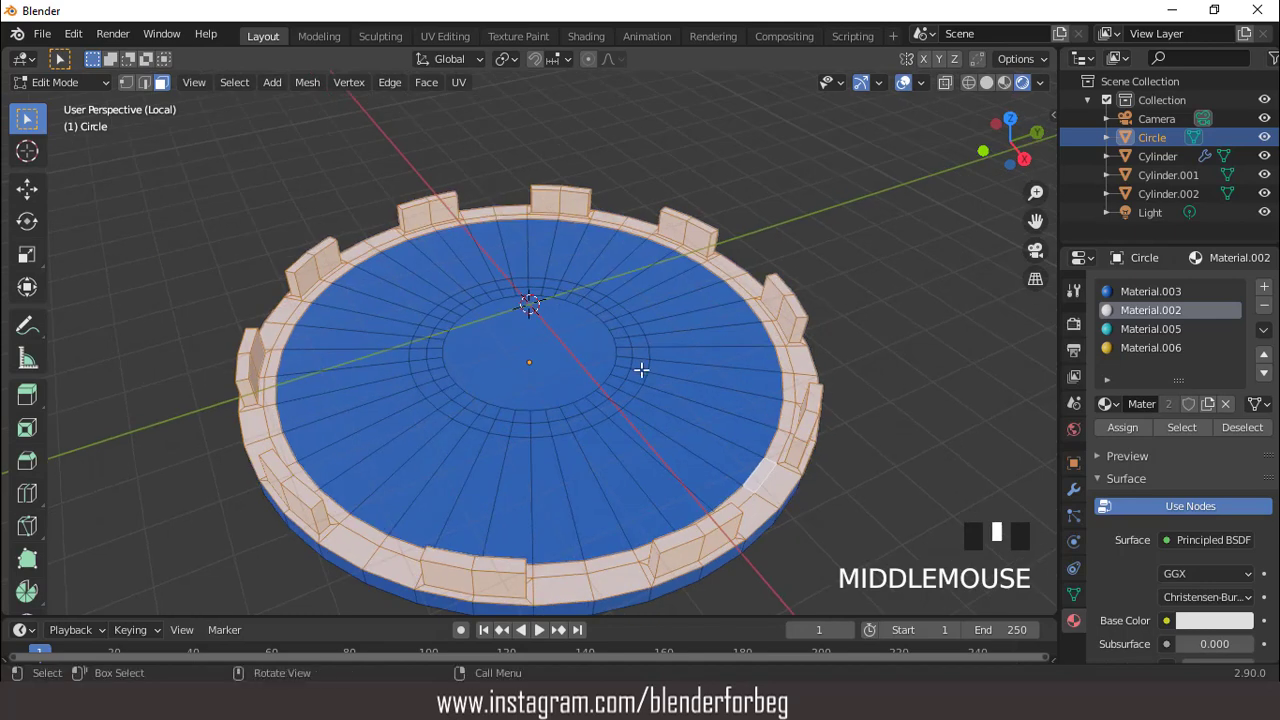
scroll(641, 370, up, 2)
alt+click(690, 376)
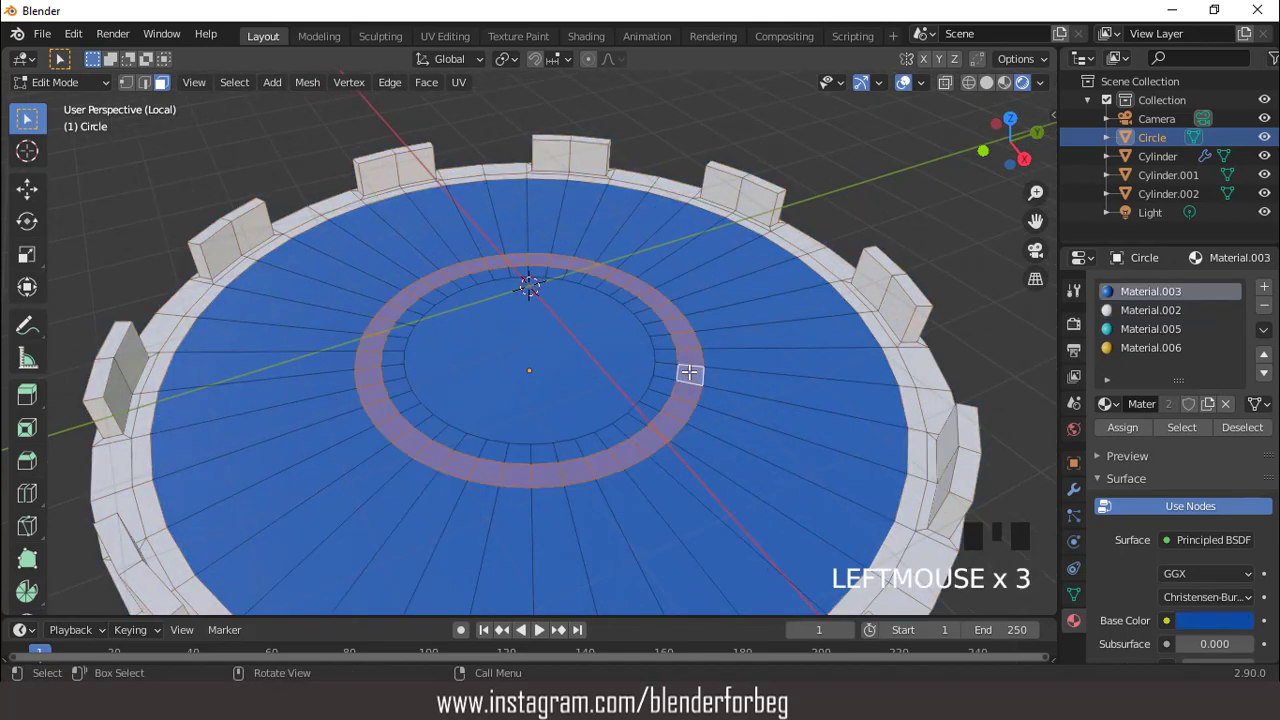
scroll(690, 373, down, 2)
click(1125, 310)
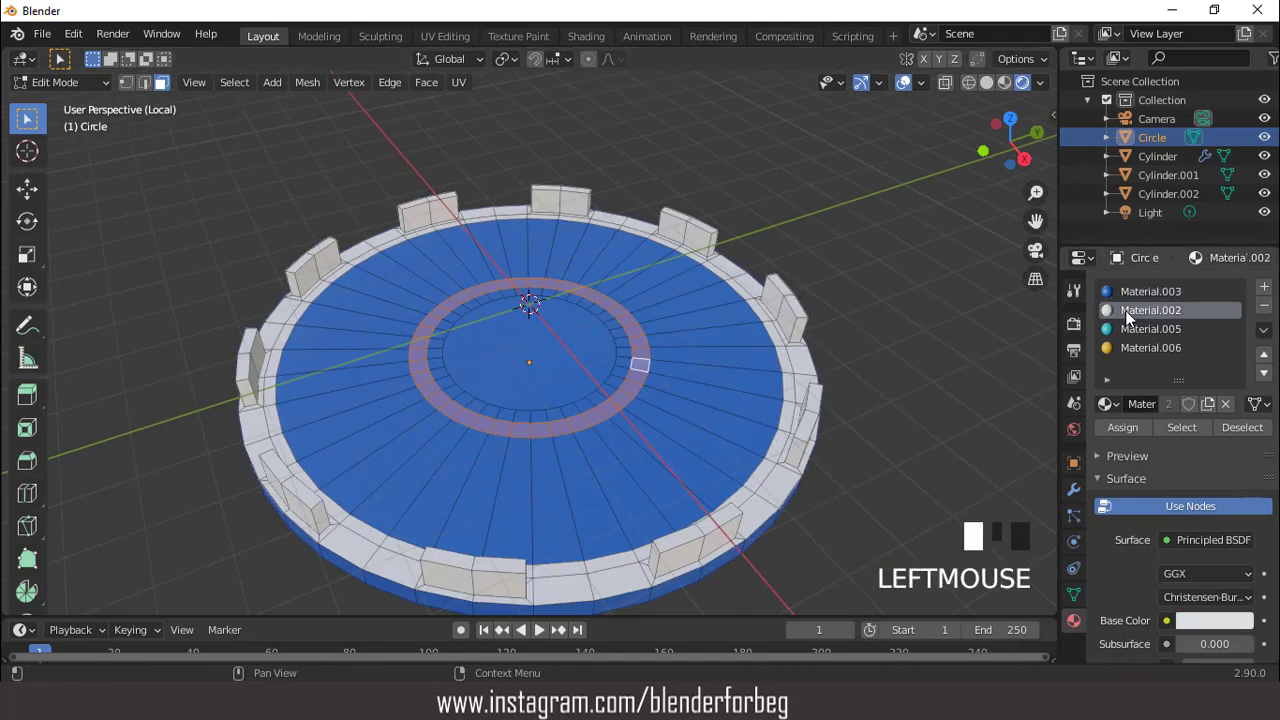
click(1118, 425)
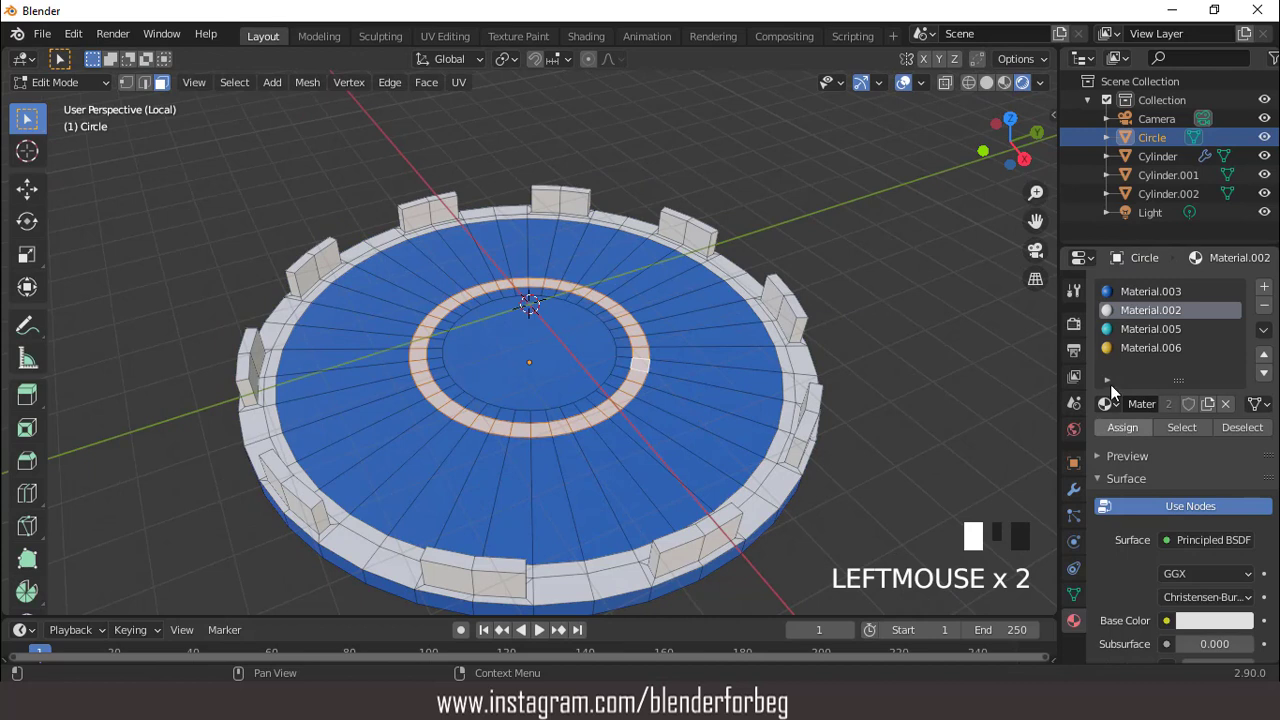
Assign teal Material.005 to the central circular face and check the base's colors with the overlays hidden.
click(579, 350)
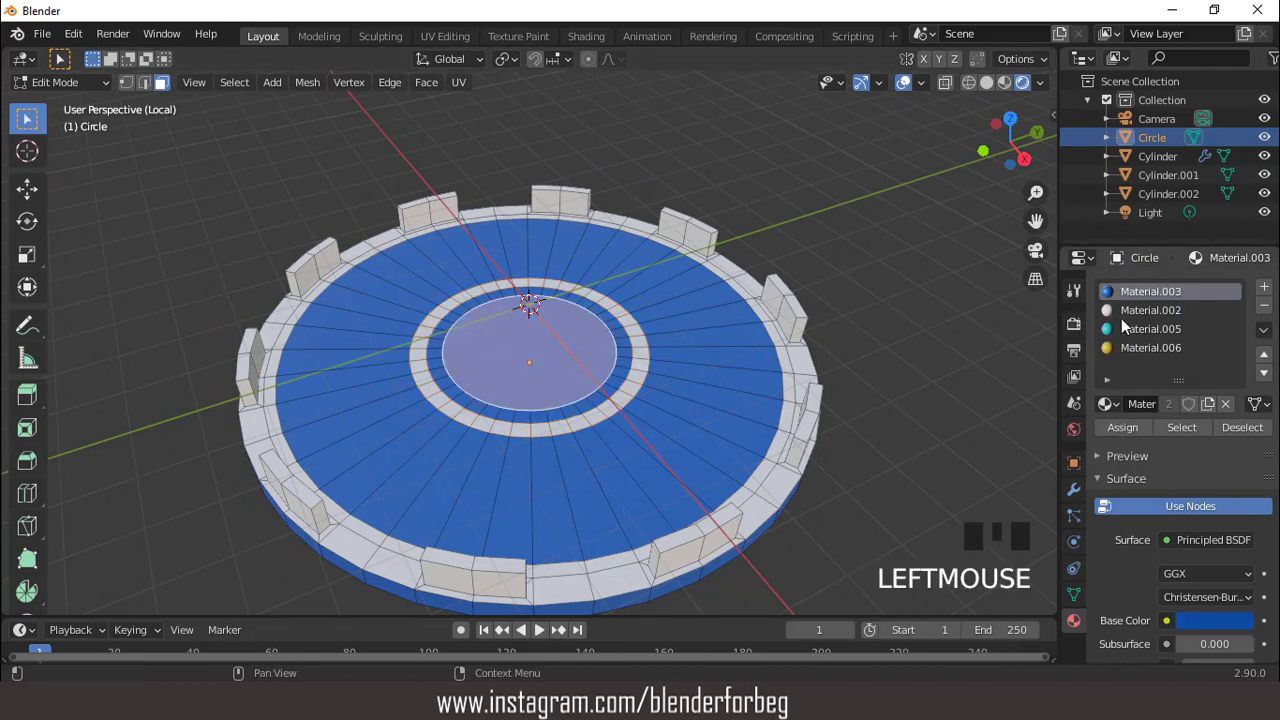
click(1124, 330)
click(1122, 426)
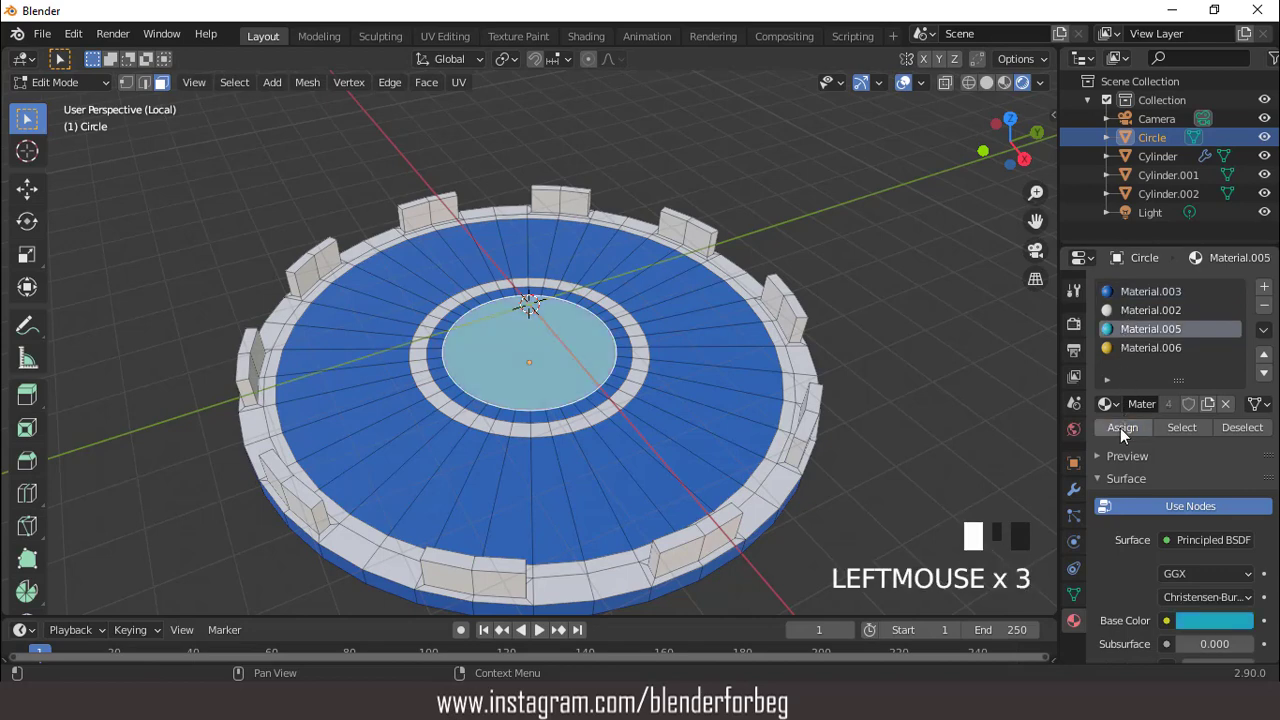
scroll(658, 356, up, 2)
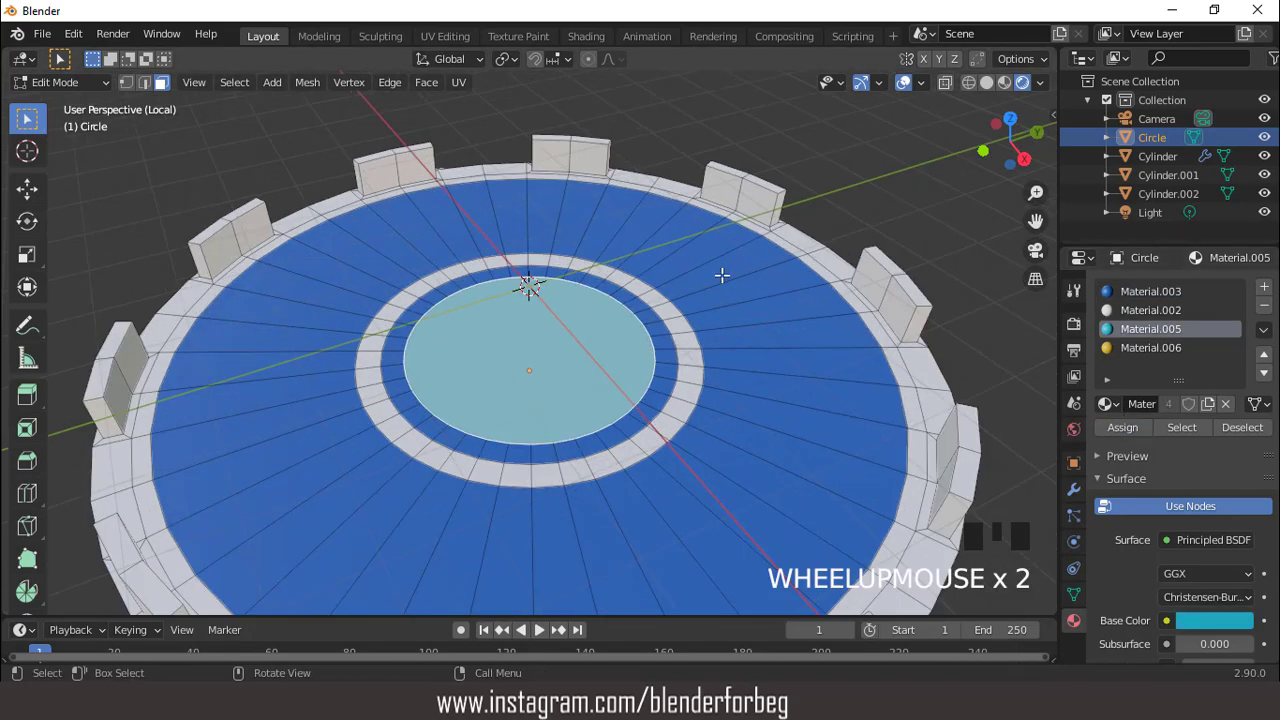
click(903, 84)
middle_drag(789, 289, 720, 290)
scroll(722, 319, up, 1)
click(906, 84)
Select only the raised rim blocks from the front view in wireframe, and return to solid shading.
middle_drag(748, 229, 748, 286)
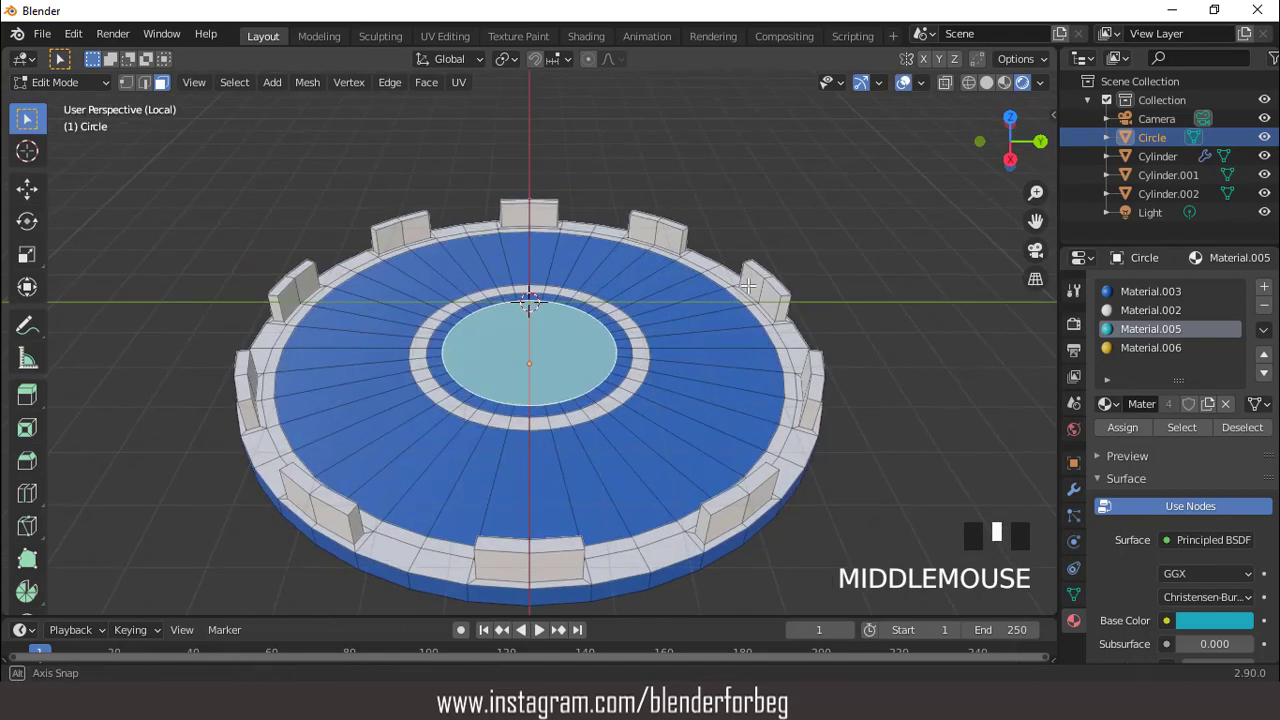
key(KP_1)
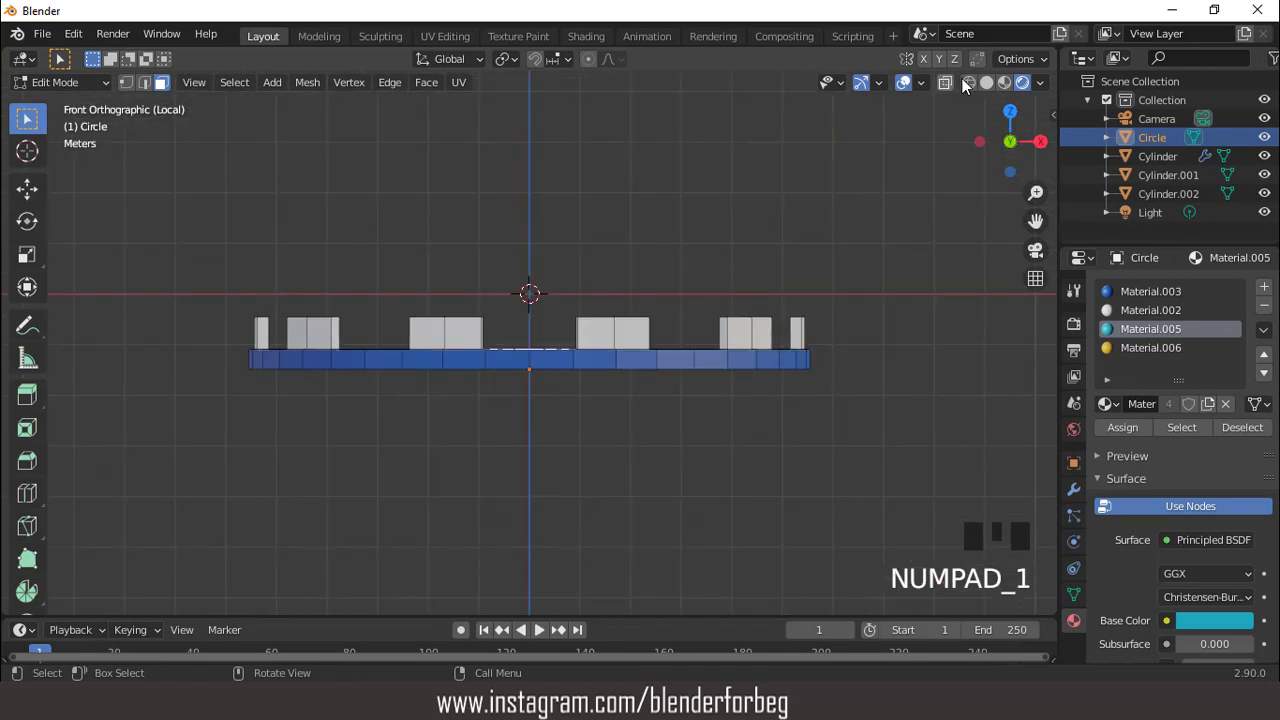
click(404, 258)
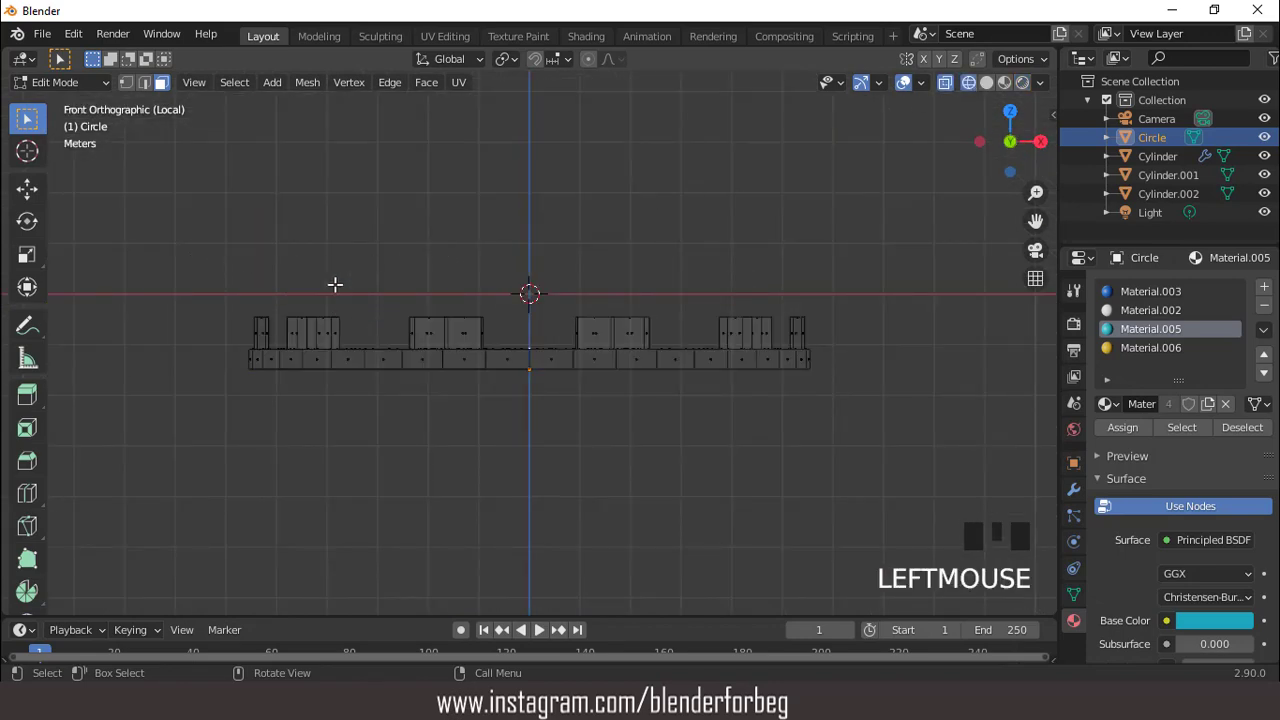
drag(197, 248, 832, 344)
middle_drag(724, 339, 727, 362)
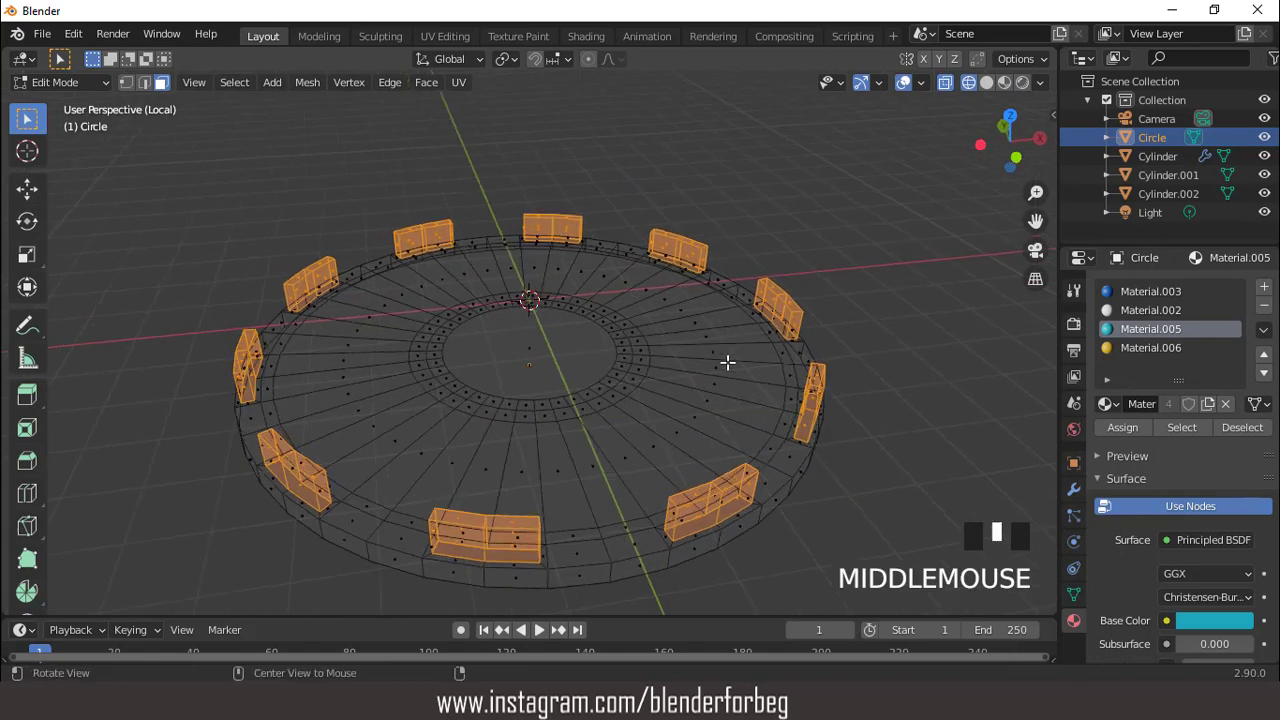
click(986, 82)
mouse_move(986, 85)
middle_down()
mouse_move(988, 130)
mouse_move(990, 107)
middle_up()
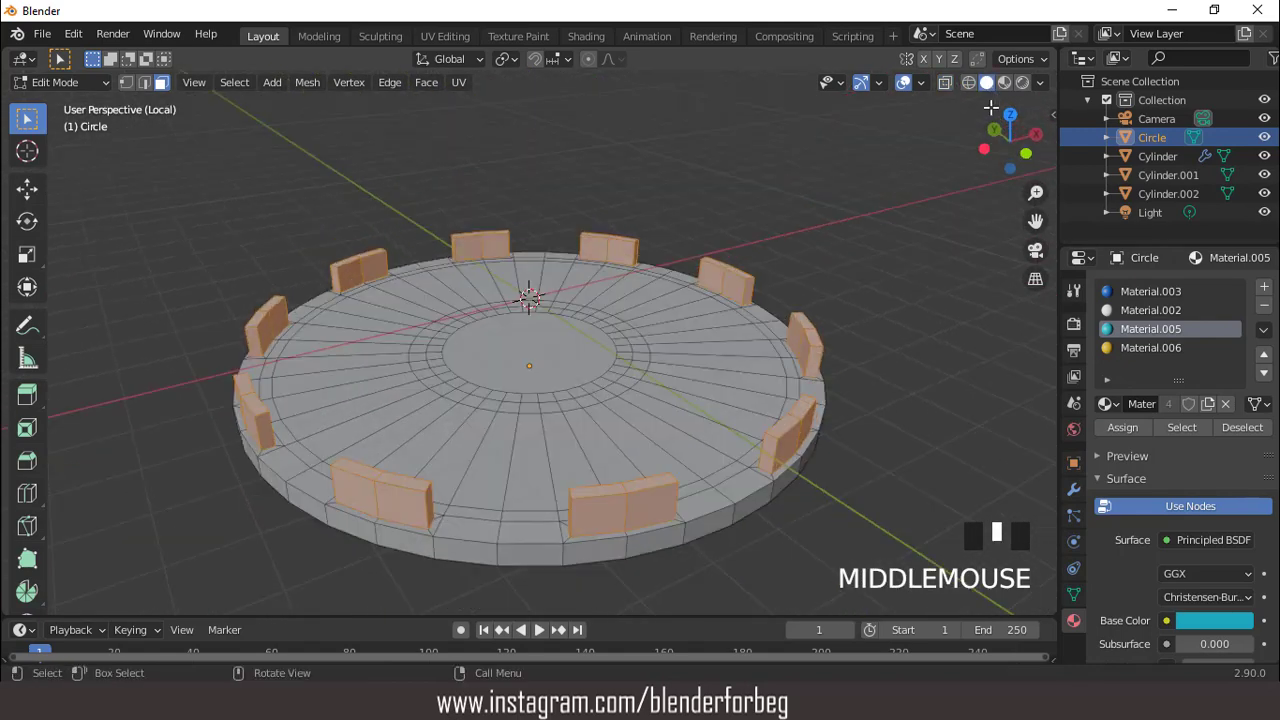
Assign yellow Material.006 to the selected rim blocks in rendered shading and view the base without overlays.
click(1021, 83)
click(1121, 347)
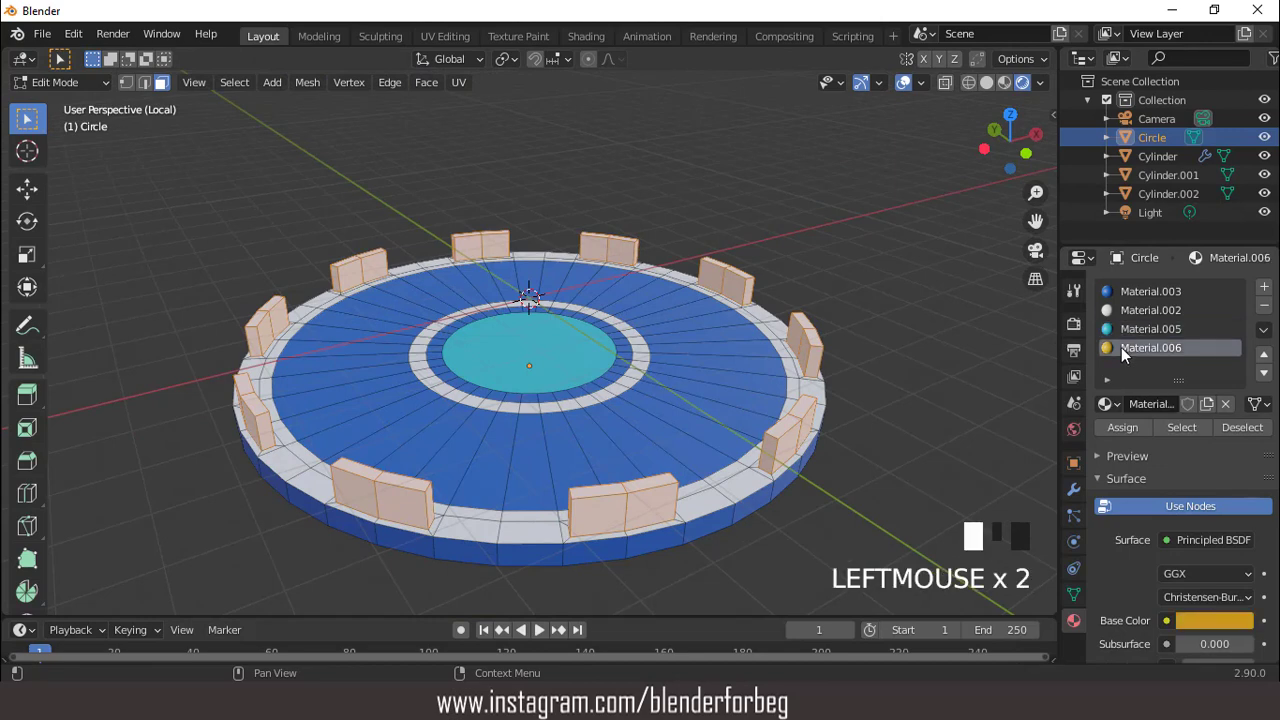
click(1122, 427)
click(903, 82)
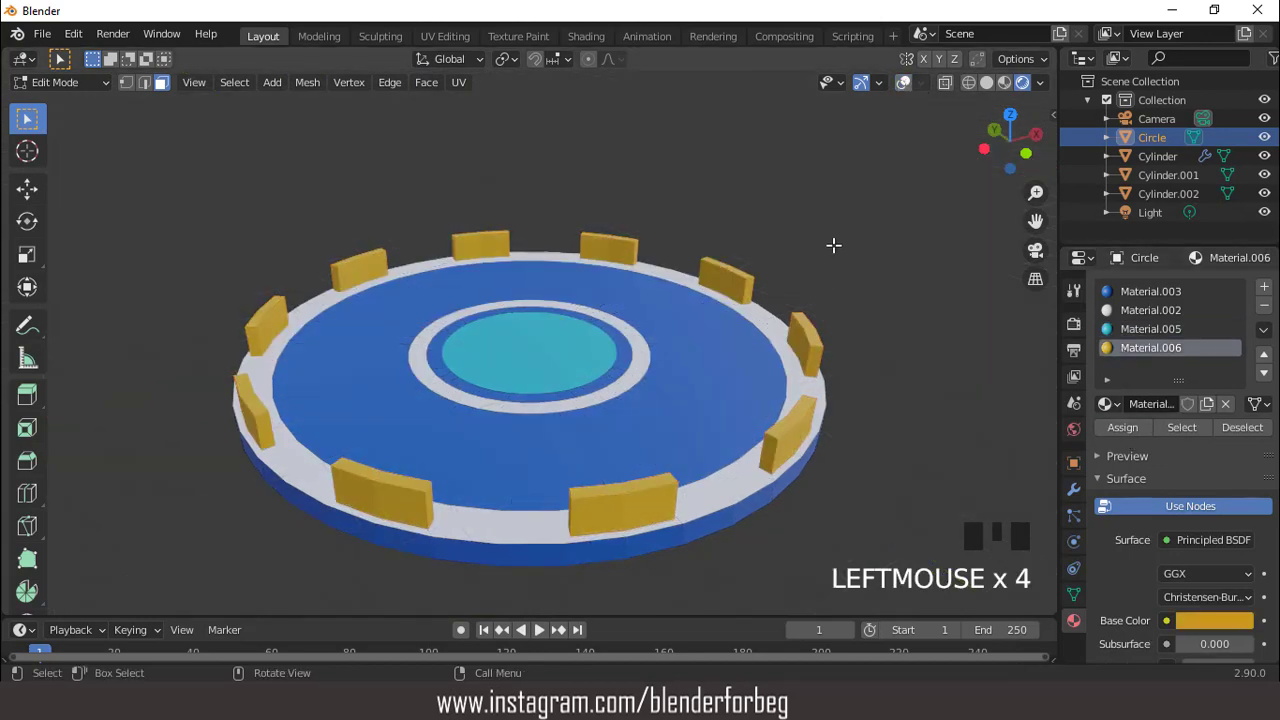
middle_drag(834, 243, 500, 250)
Leave local view to show the whole model, turn the overlays back on and return to Object Mode.
key(KP_Divide)
scroll(752, 374, up, 2)
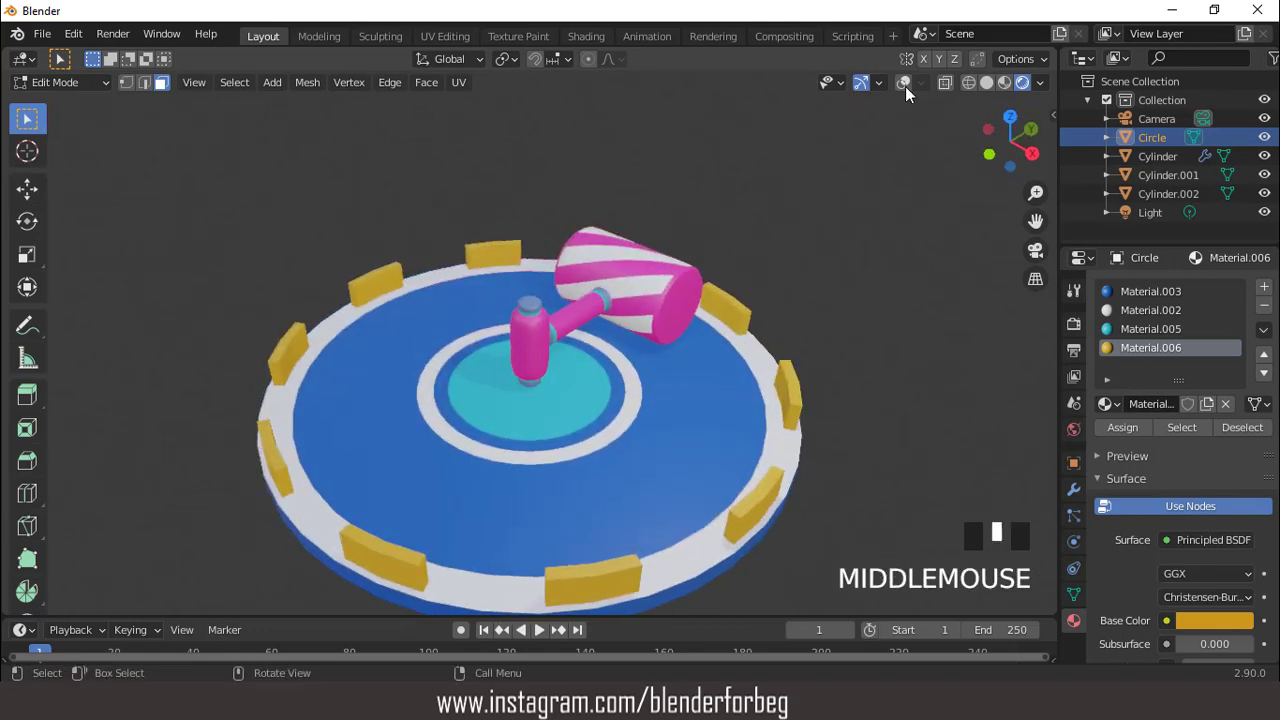
click(905, 86)
scroll(655, 345, up, 2)
key(Tab)
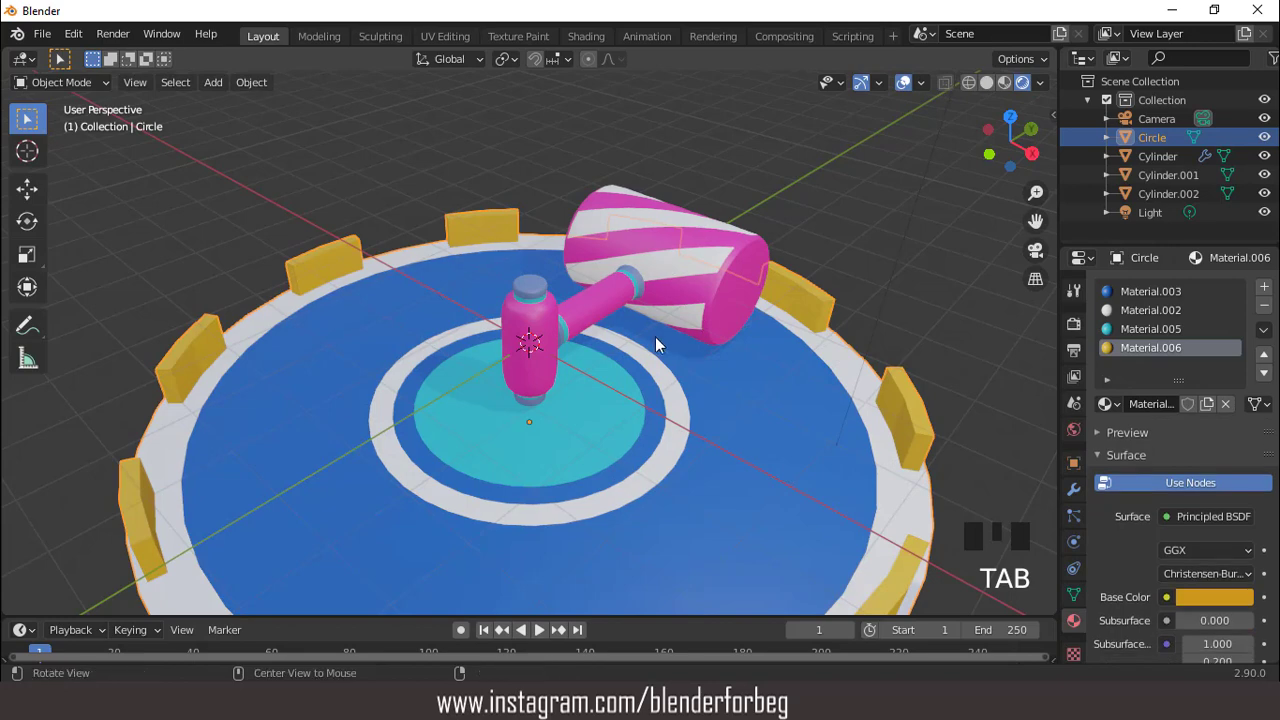
Select the upright center post (Cylinder.002) and snap it to the 3D cursor.
middle_drag(655, 343, 603, 298)
scroll(603, 308, up, 3)
click(605, 338)
scroll(603, 298, down, 2)
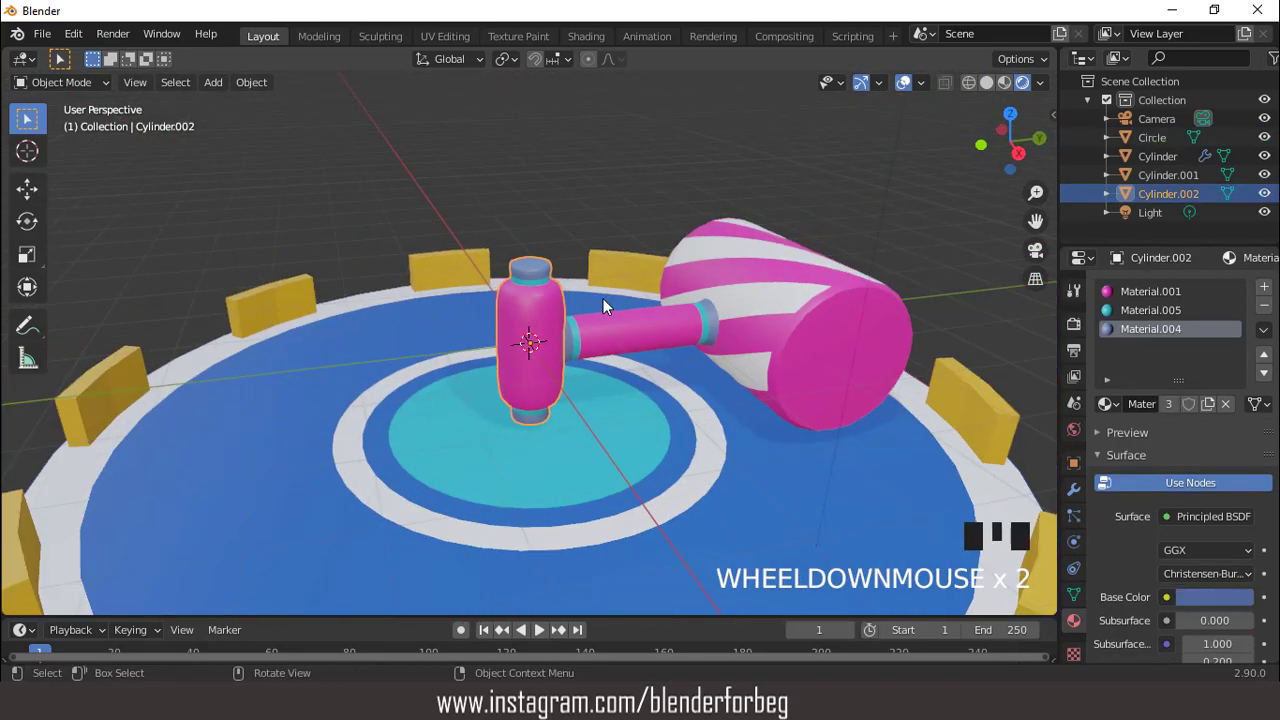
key(shift+s)
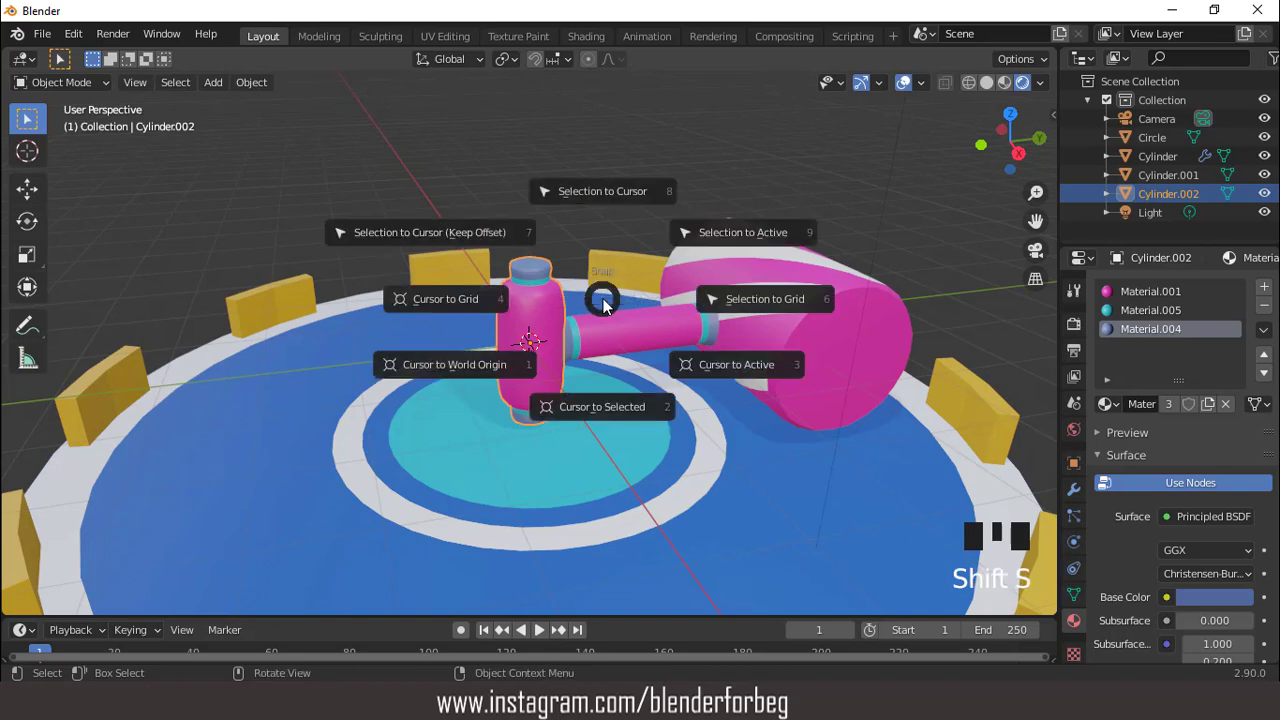
click(577, 190)
Parent the hammer head and handle to the upright post using the Object option, and leave only the post selected.
middle_drag(564, 296, 771, 294)
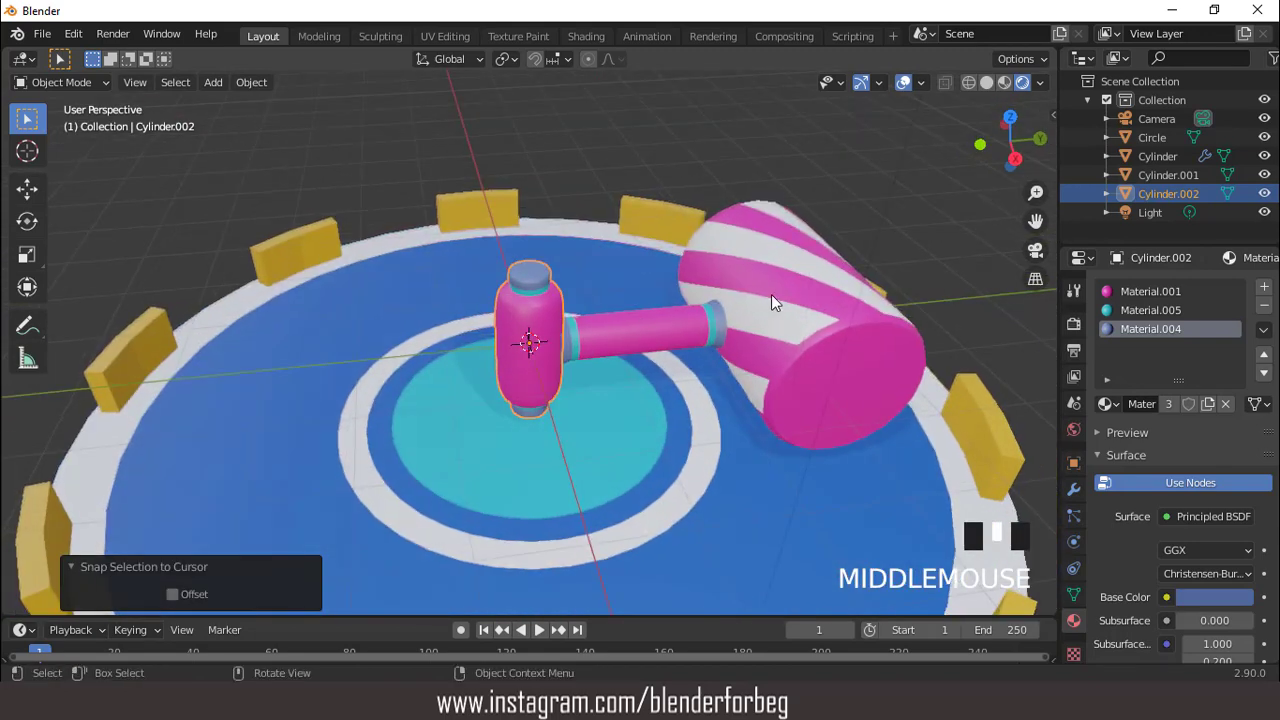
click(771, 294)
shift+click(670, 323)
shift+click(526, 307)
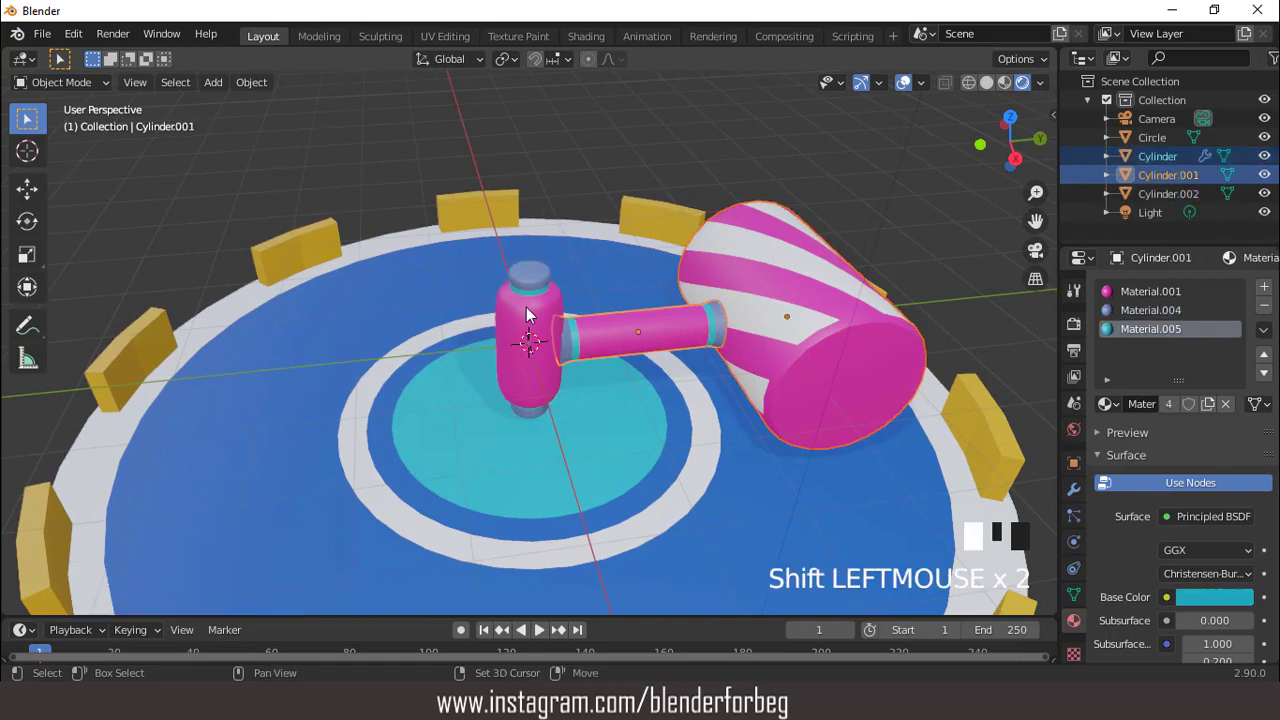
scroll(560, 283, down, 4)
key(ctrl+p)
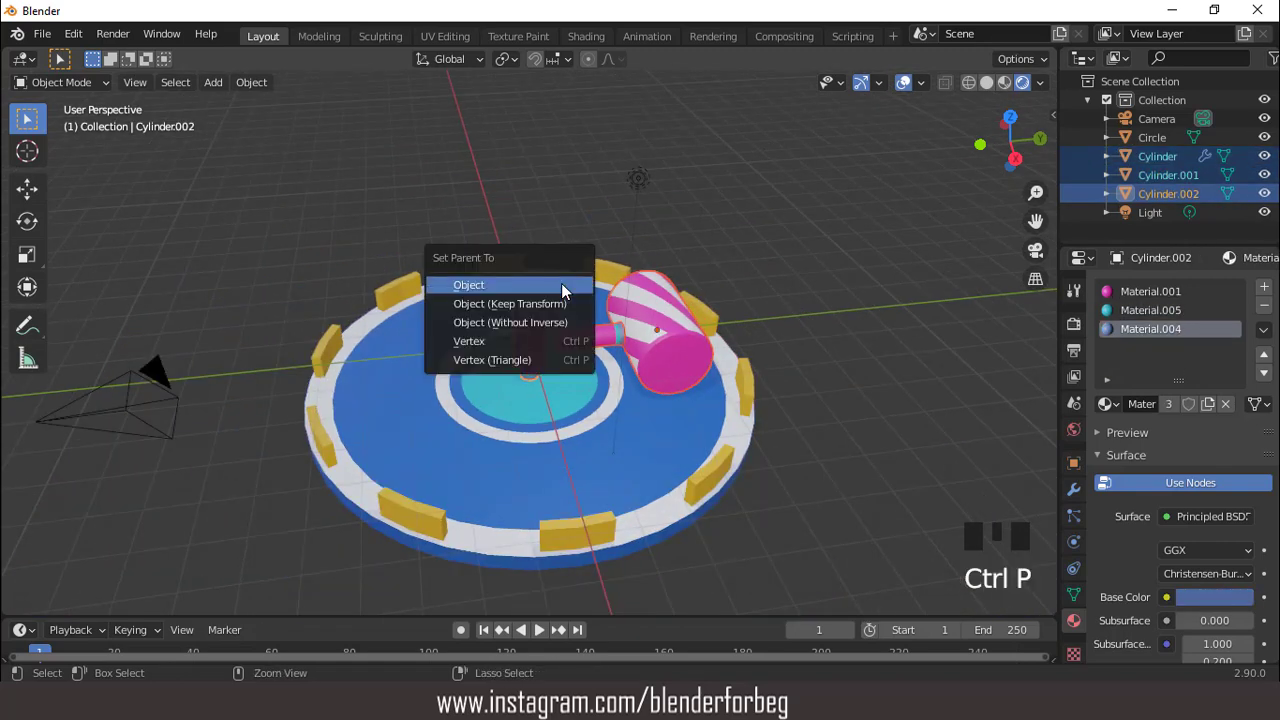
click(561, 283)
middle_drag(574, 319, 545, 328)
scroll(548, 321, up, 2)
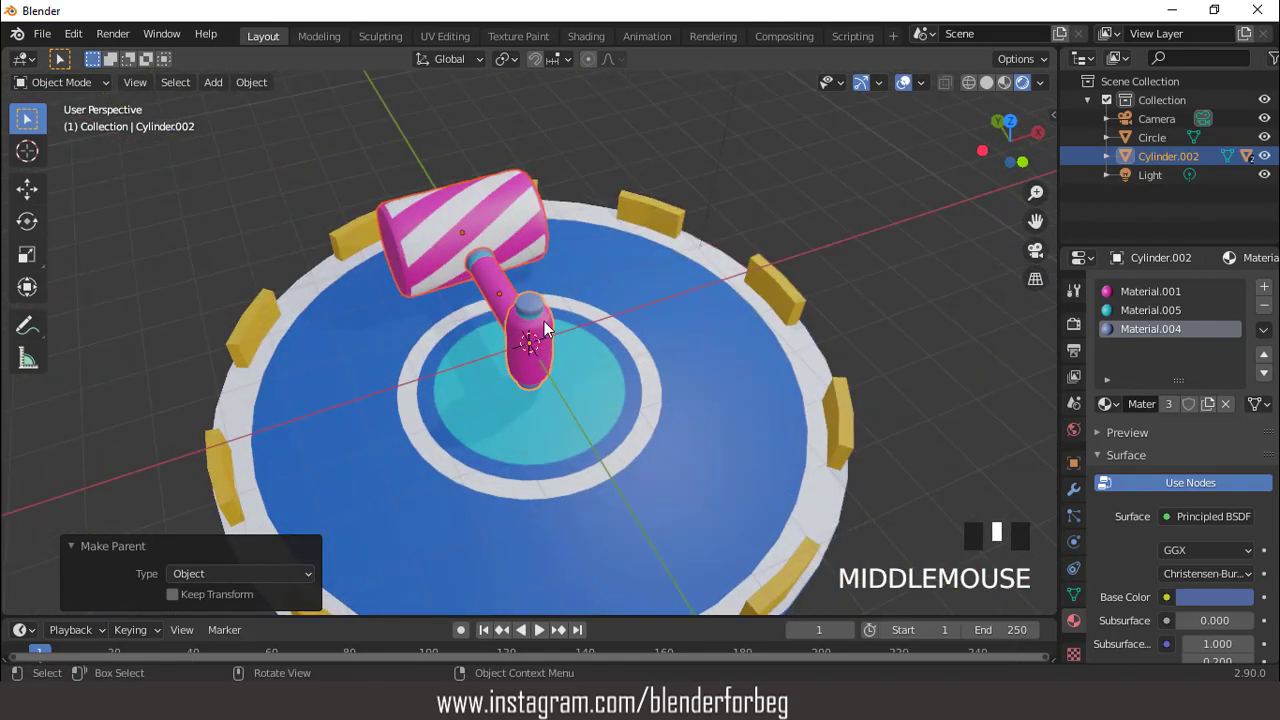
click(545, 328)
click(538, 327)
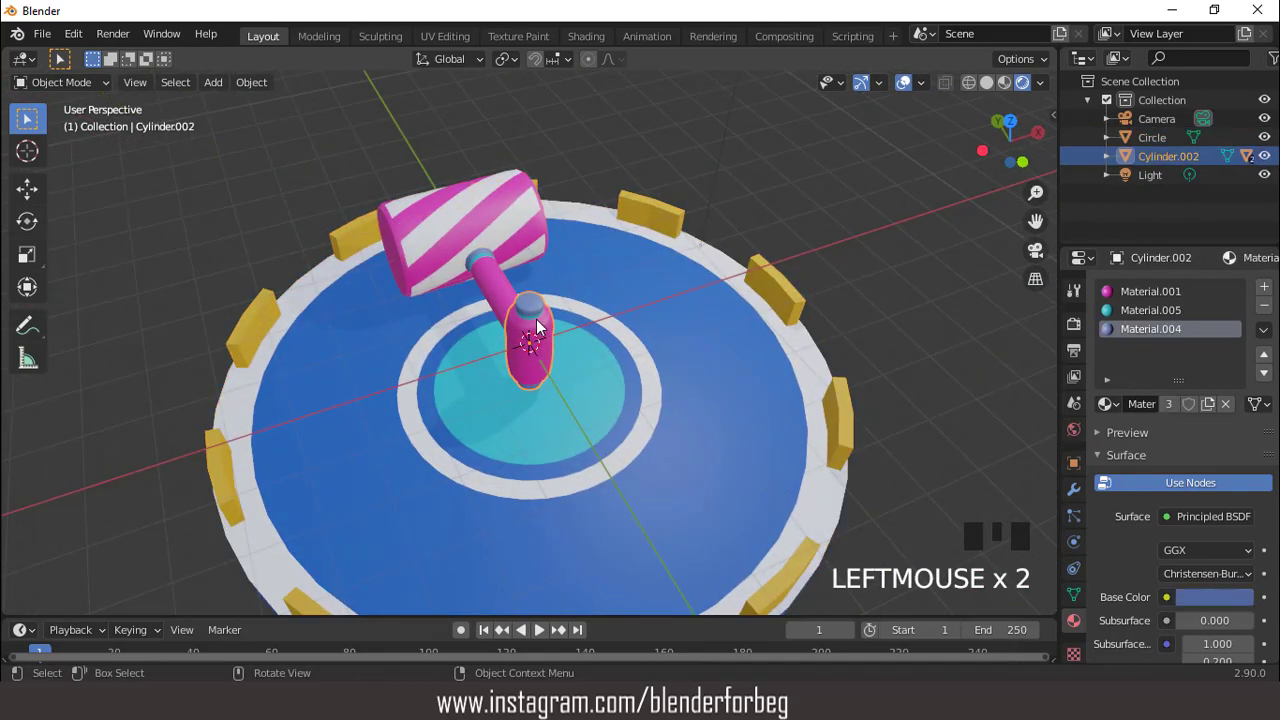
Try rotating the post about the Z axis, undo the rotation and return to the selection tool.
click(27, 222)
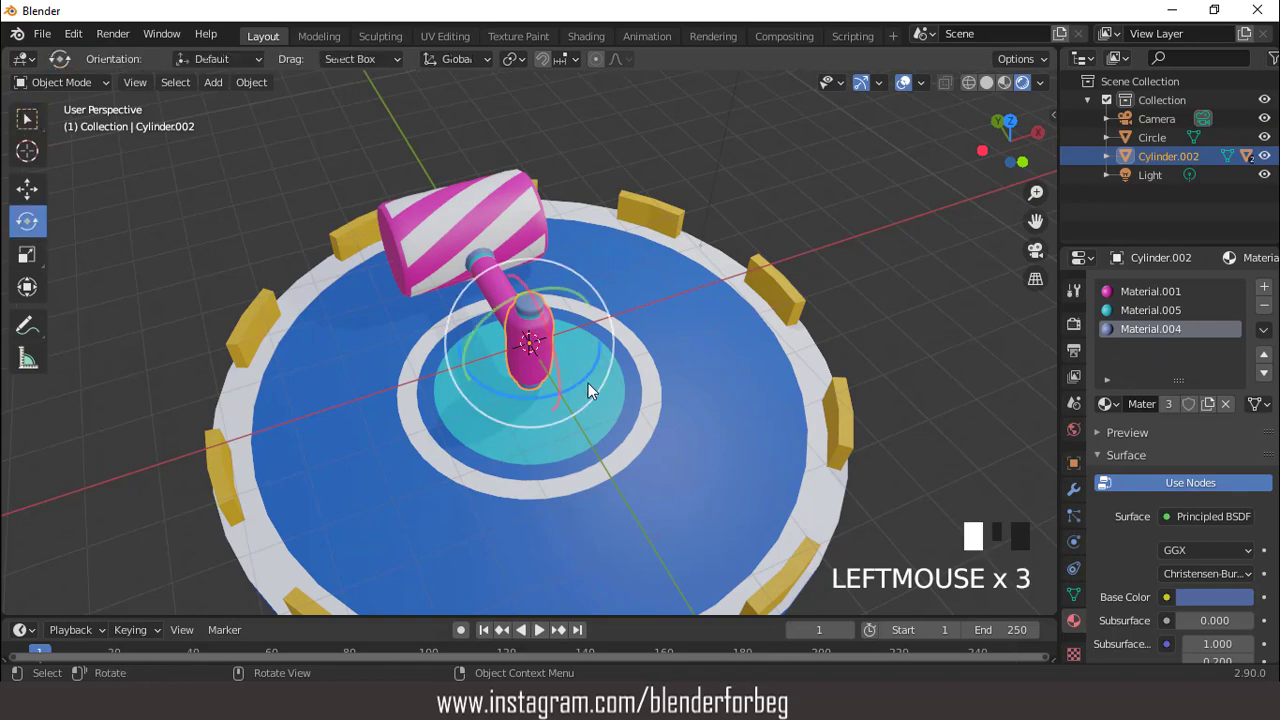
drag(589, 378, 550, 374)
key(ctrl+z)
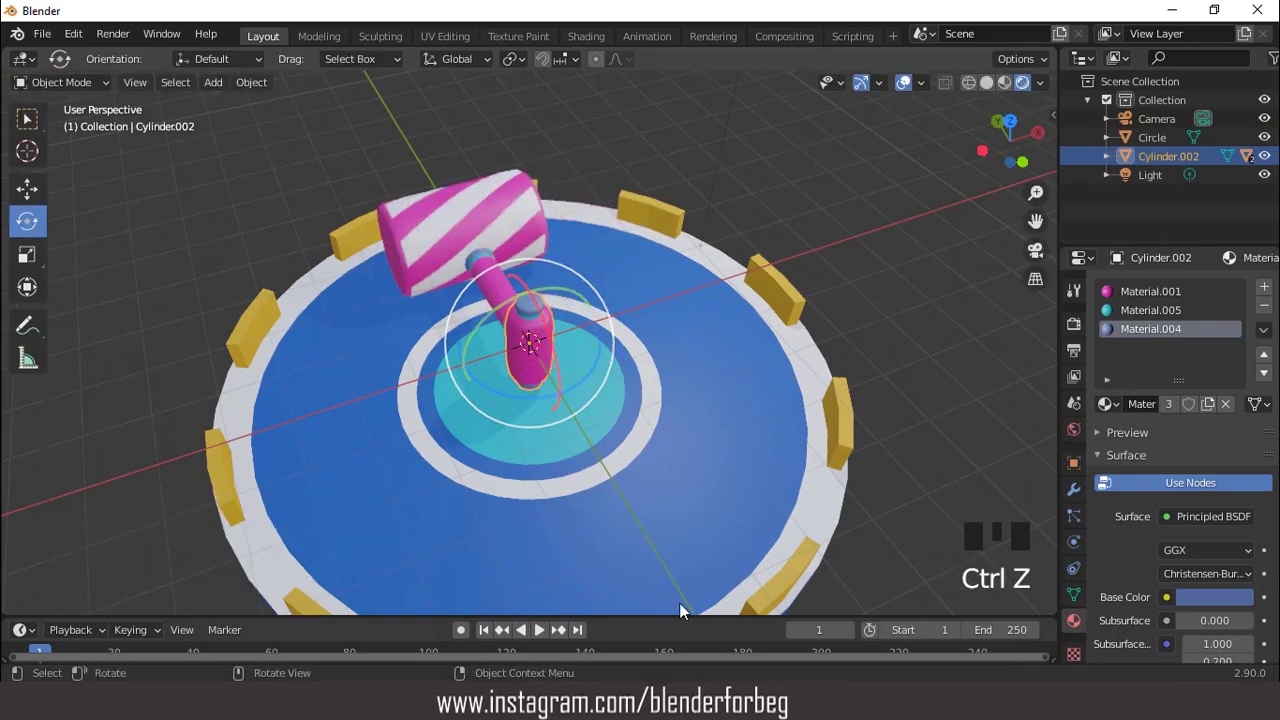
click(27, 120)
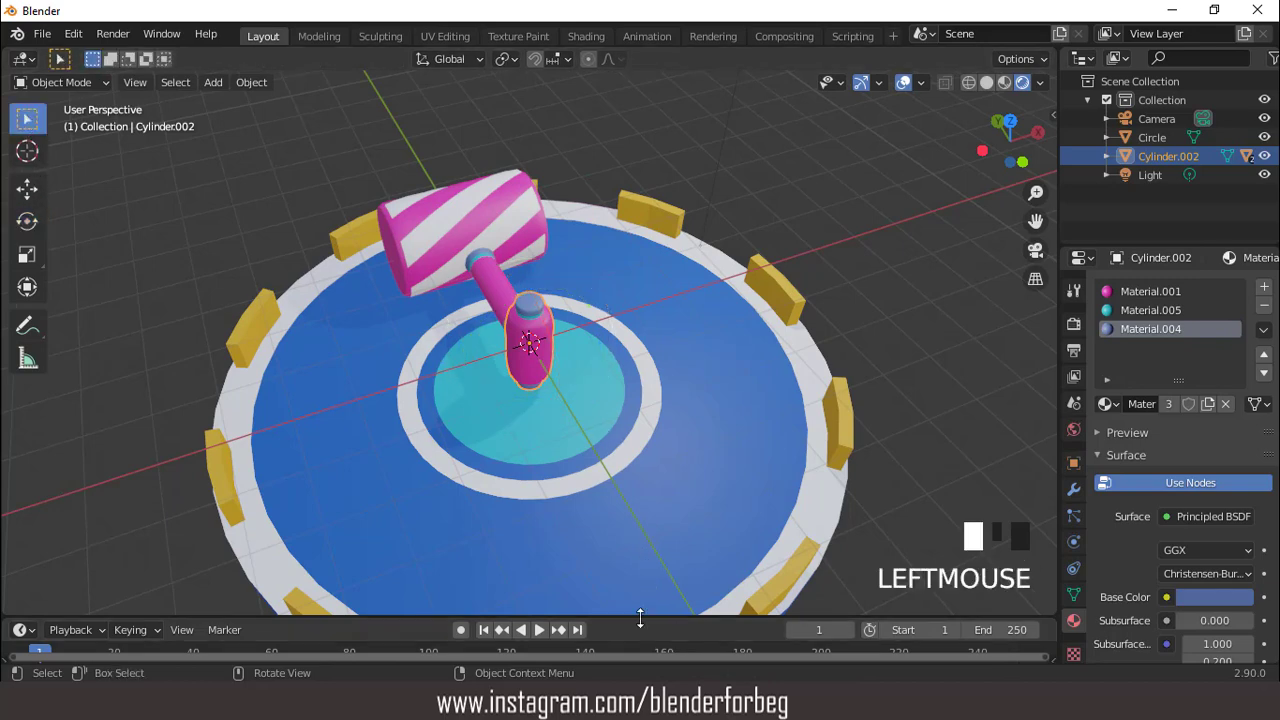
Enlarge the timeline area and keyframe the post's Z rotation at 0° on frame 1.
drag(640, 616, 640, 618)
drag(632, 550, 610, 498)
scroll(608, 308, down, 2)
middle_drag(608, 307, 623, 291)
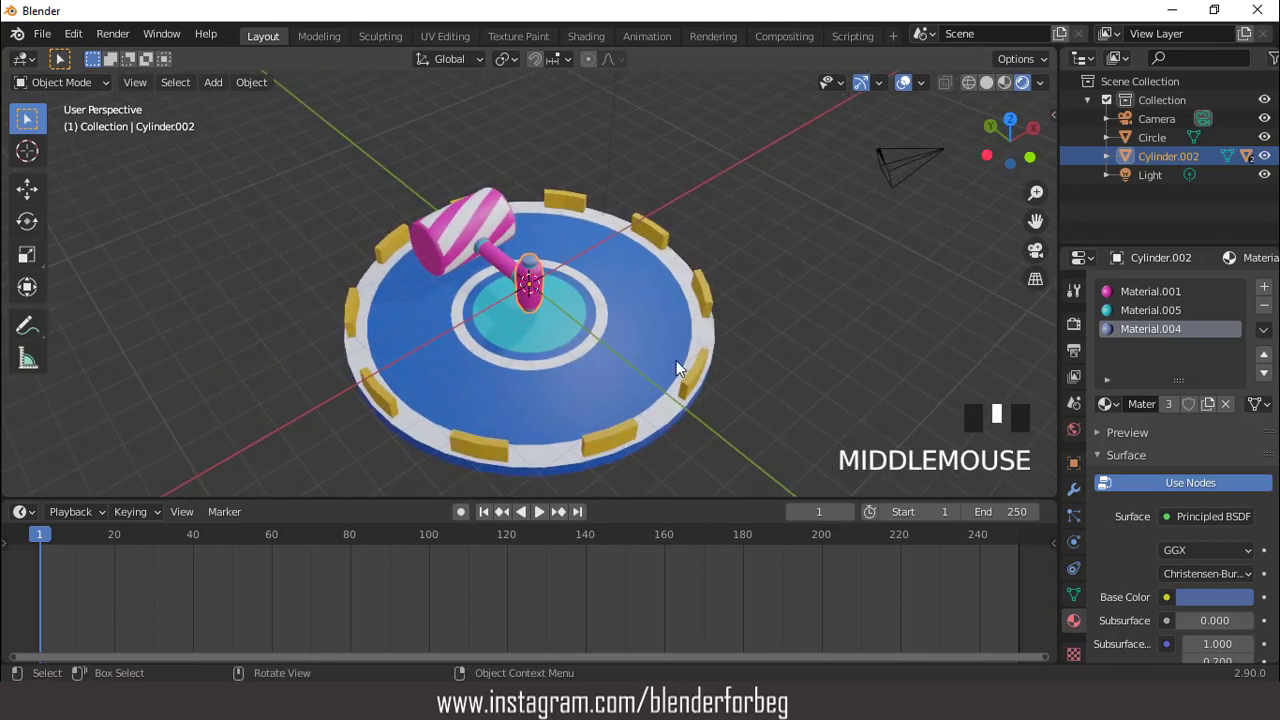
click(1074, 465)
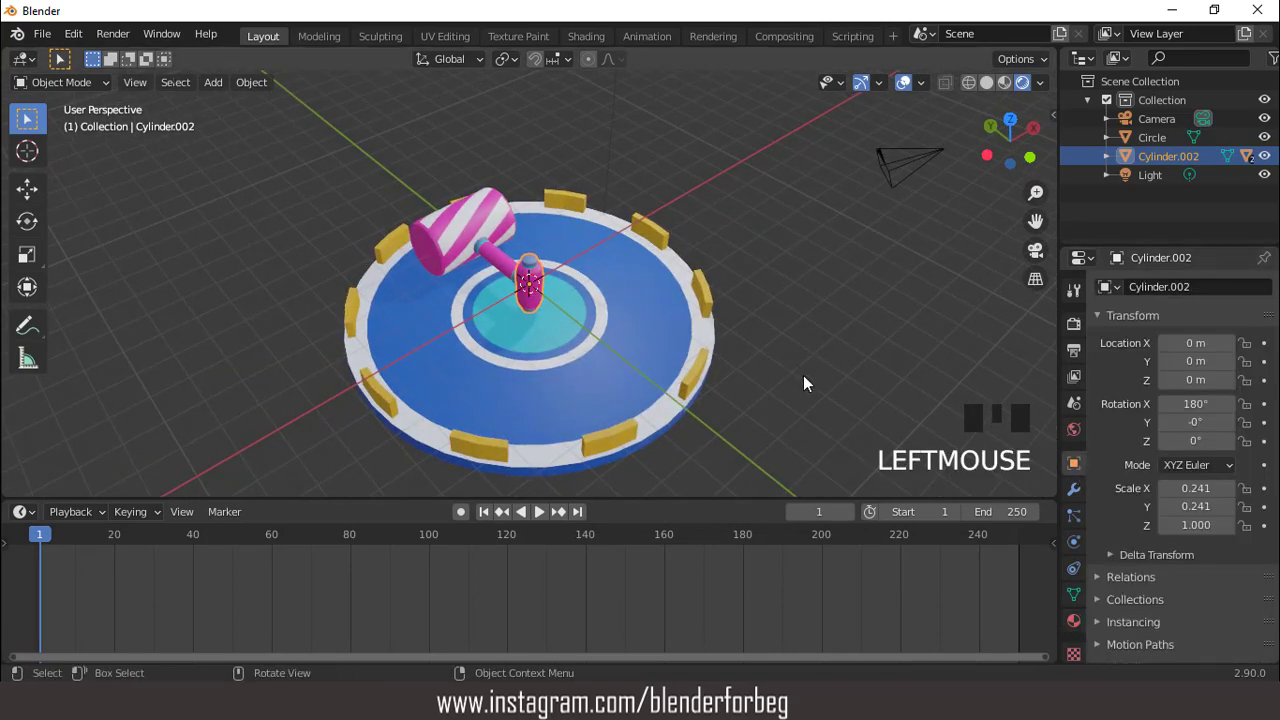
click(1266, 442)
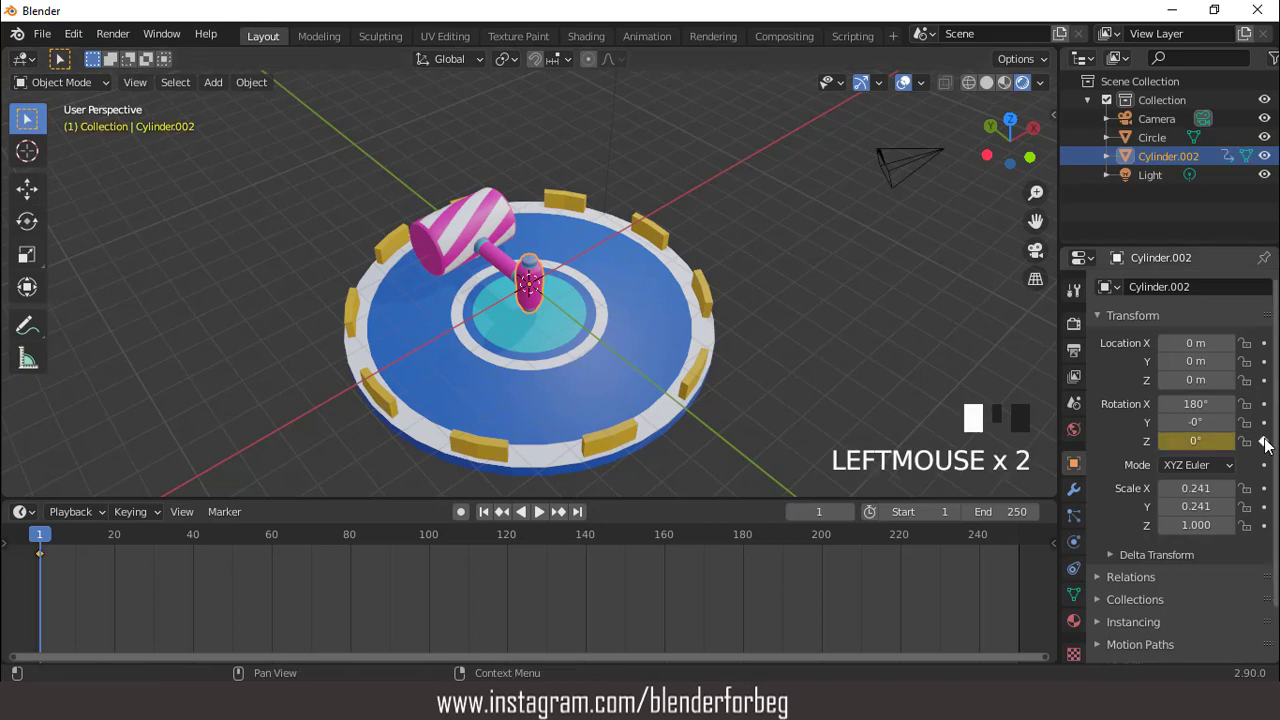
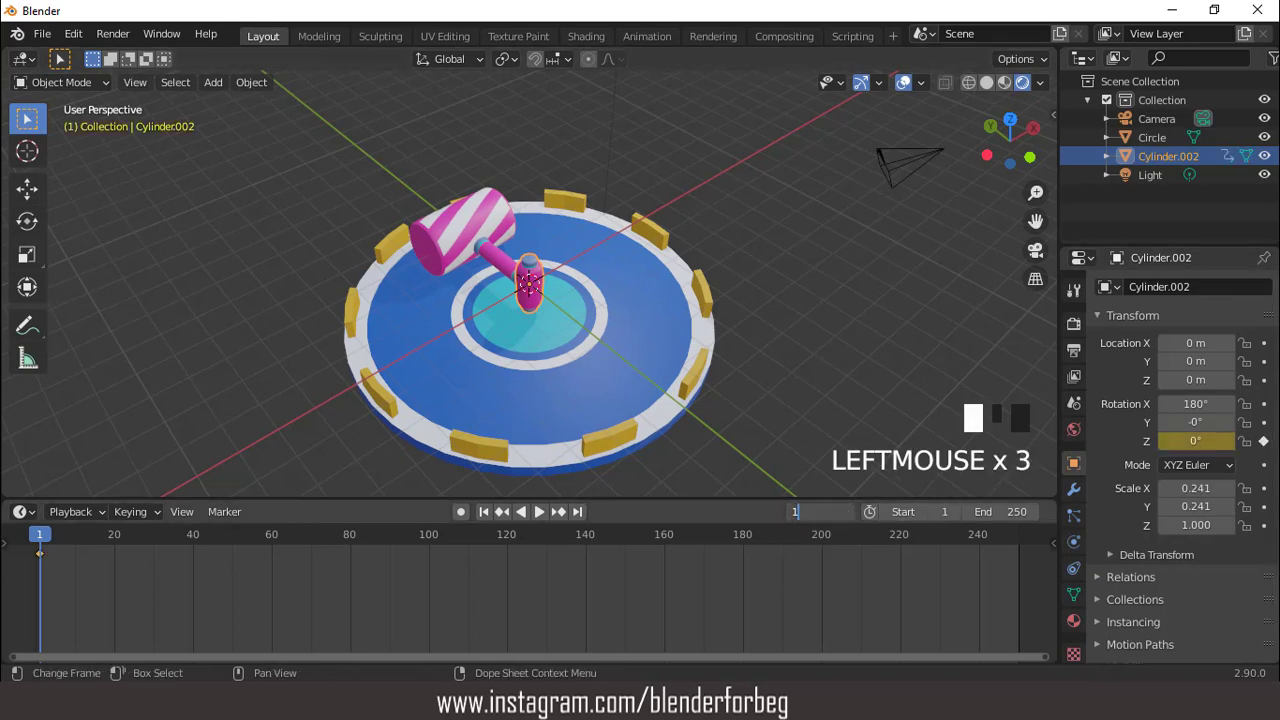
Go to frame 125, set the post's Z rotation to 360° and keyframe it.
key(Return)
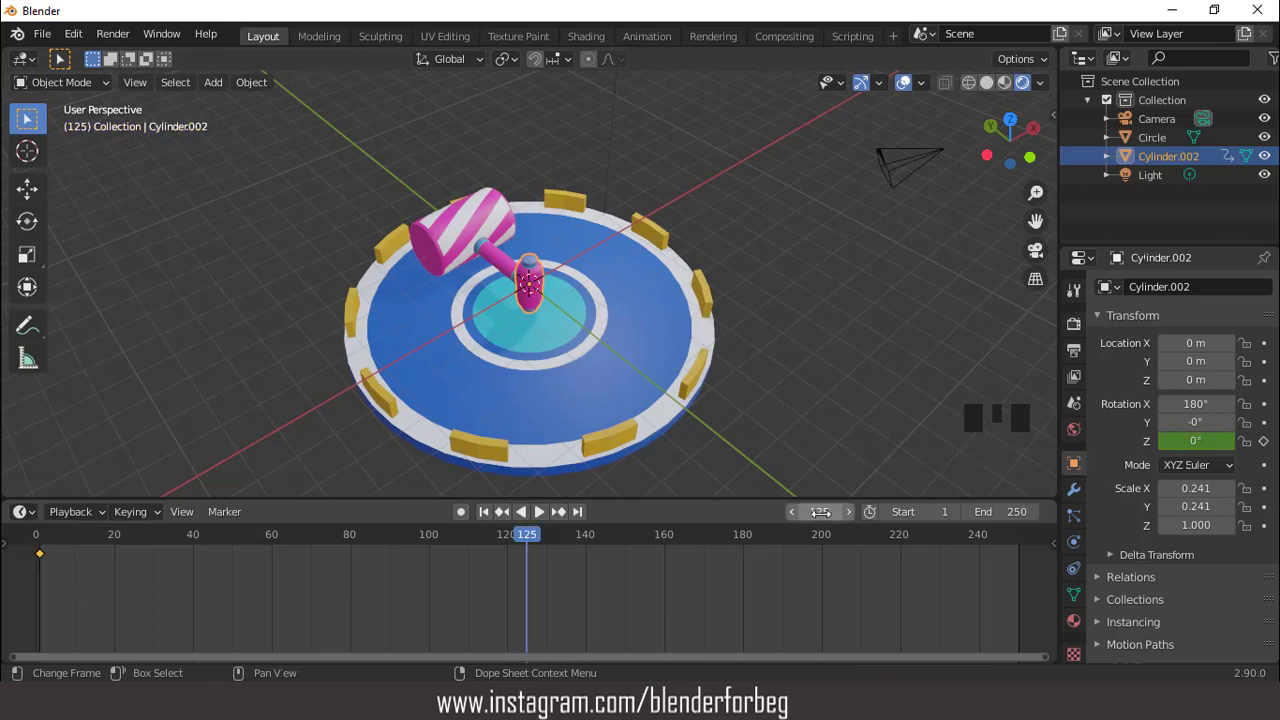
click(1196, 441)
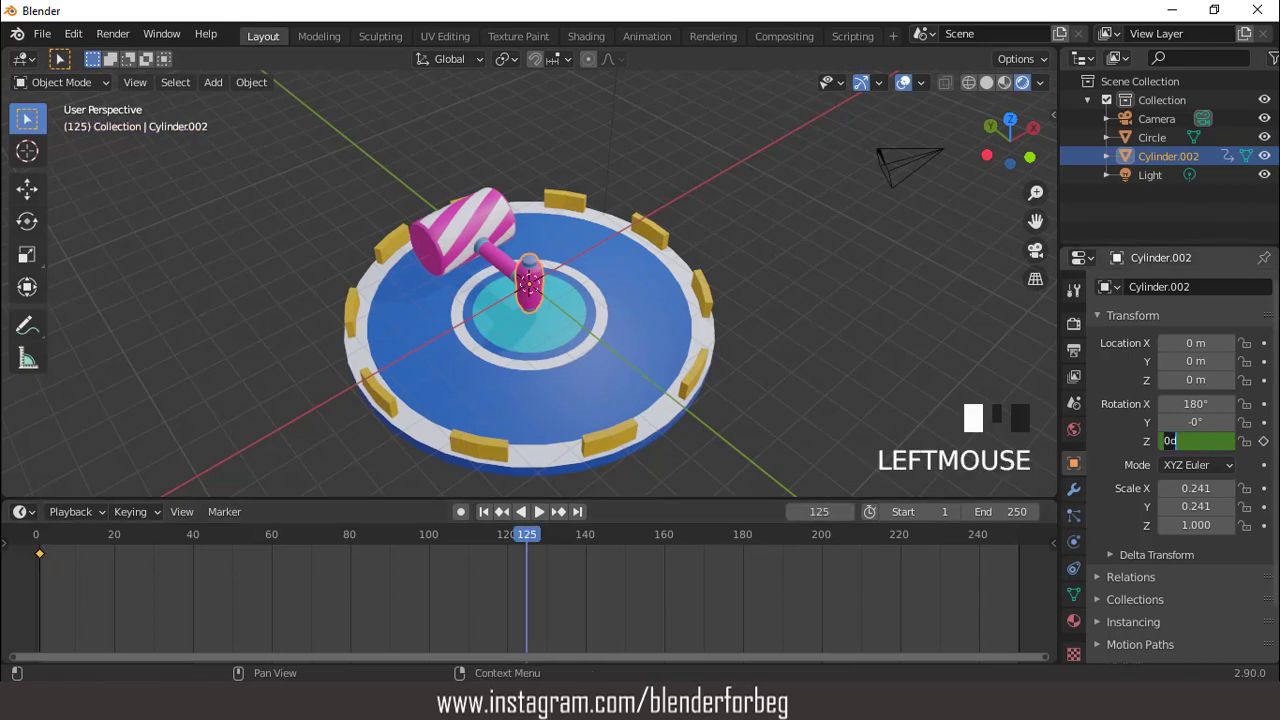
text(360)
key(Return)
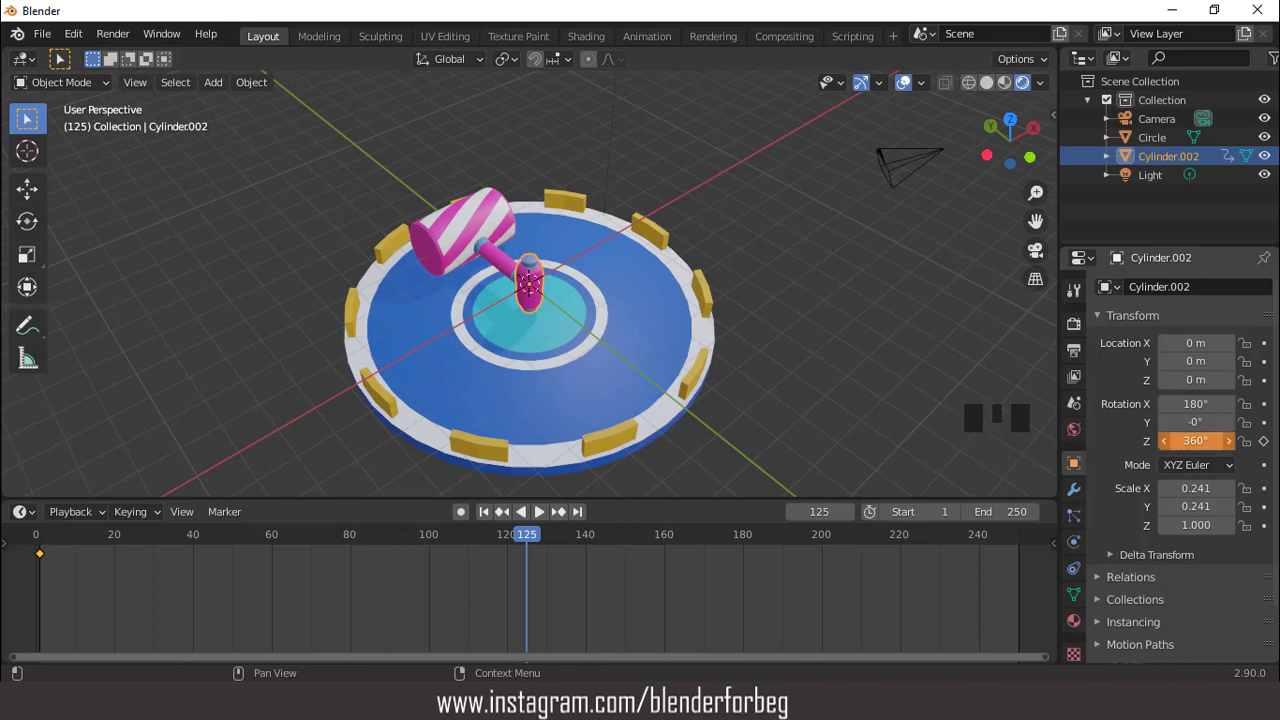
click(1264, 442)
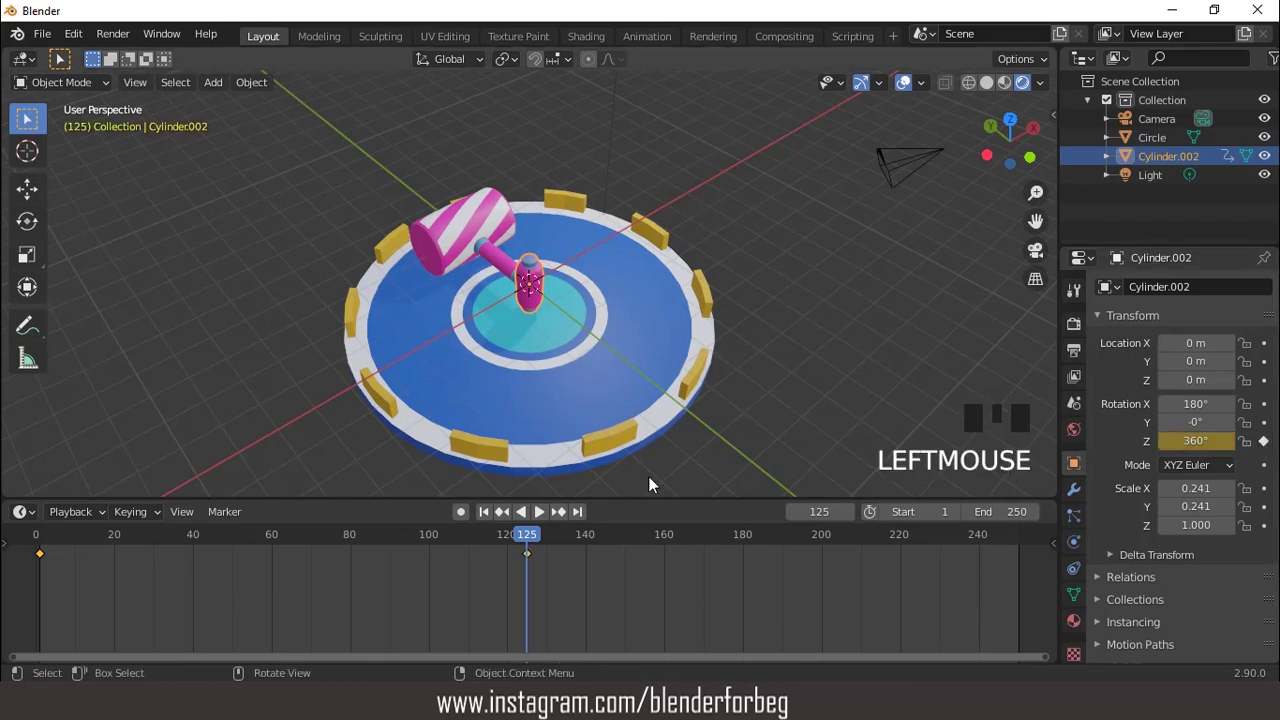
Go to the last frame, 250, set the post's Z rotation to -360° and keyframe it.
click(577, 512)
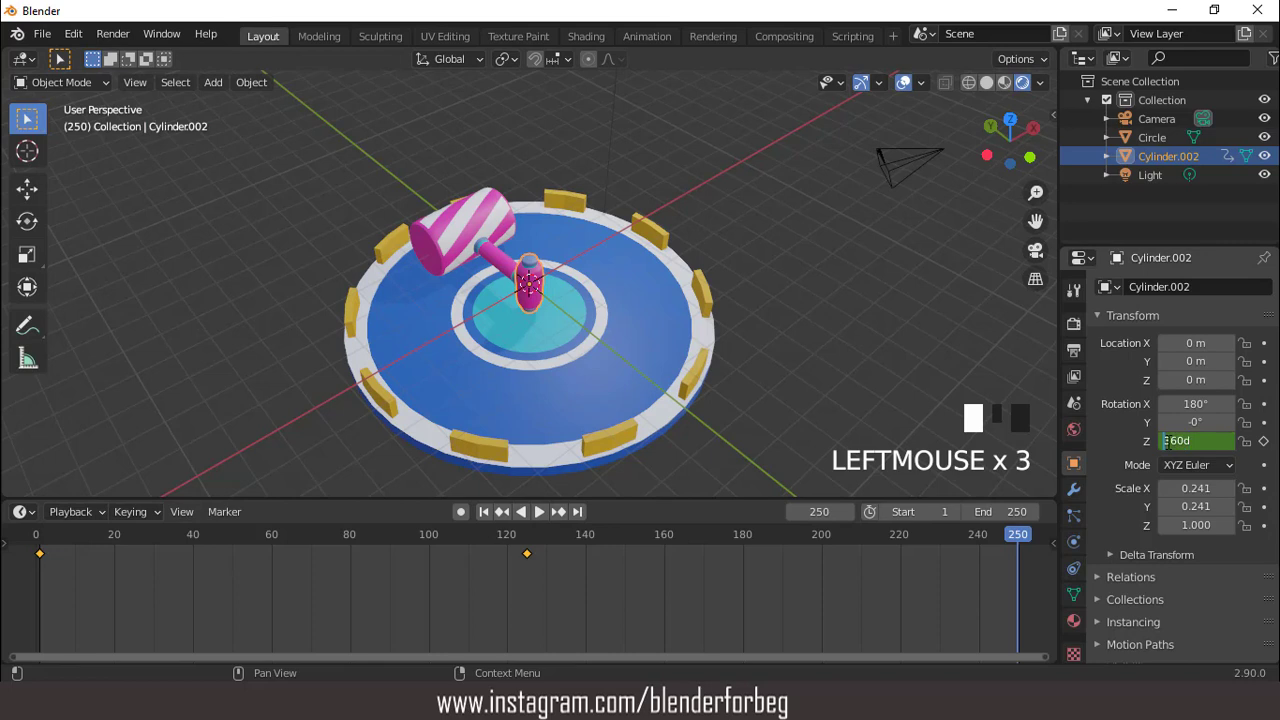
text(-)
key(Return)
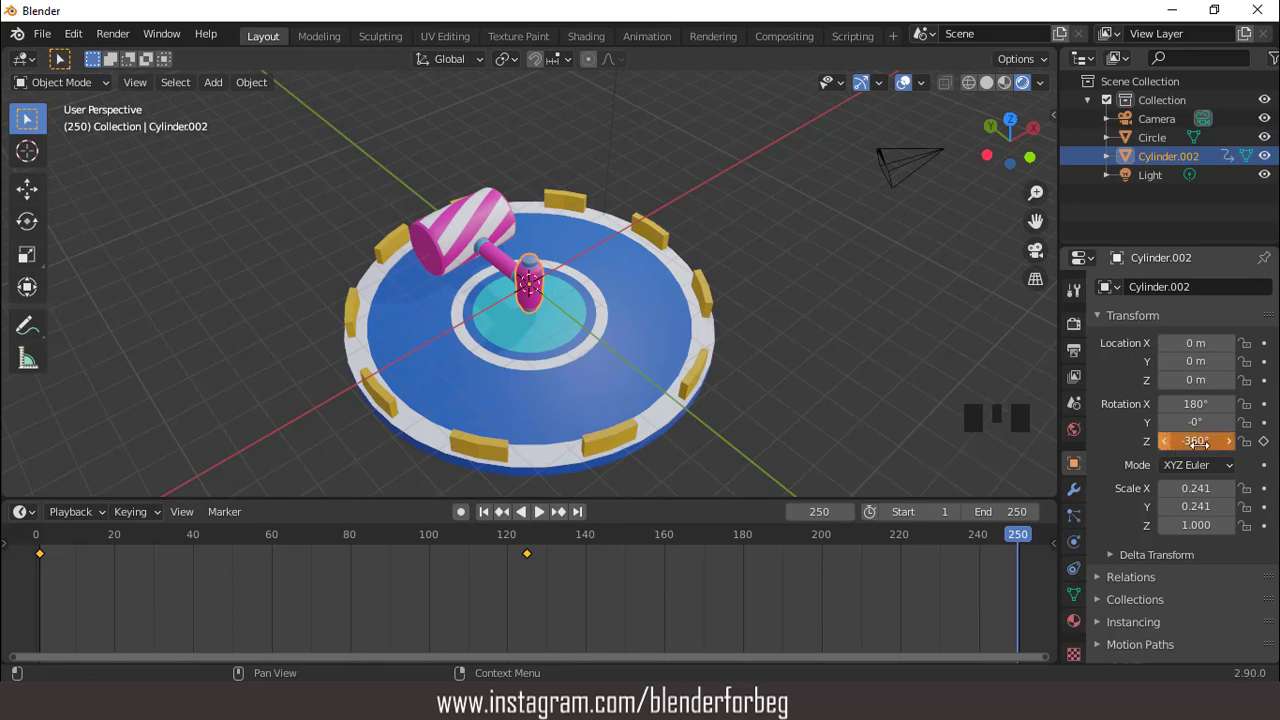
click(1264, 442)
Return to frame 1, hide the viewport overlays and play the hammer animation through once as a preview.
click(484, 512)
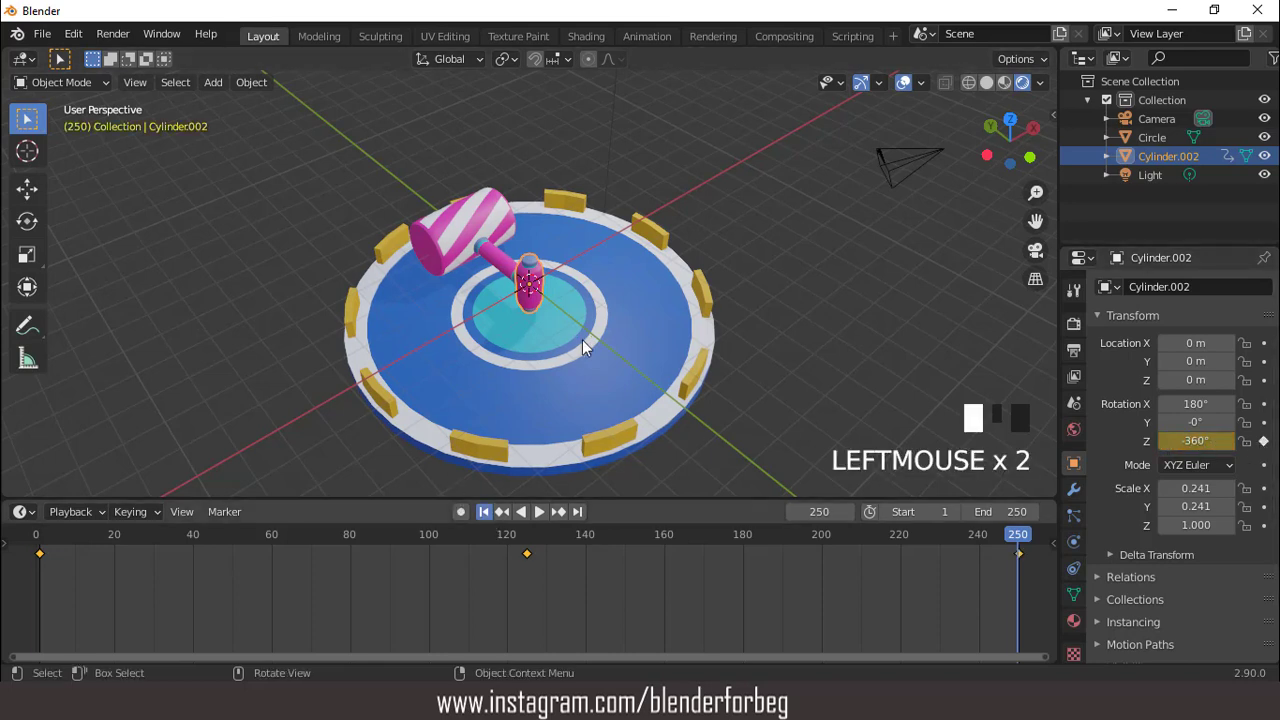
click(903, 82)
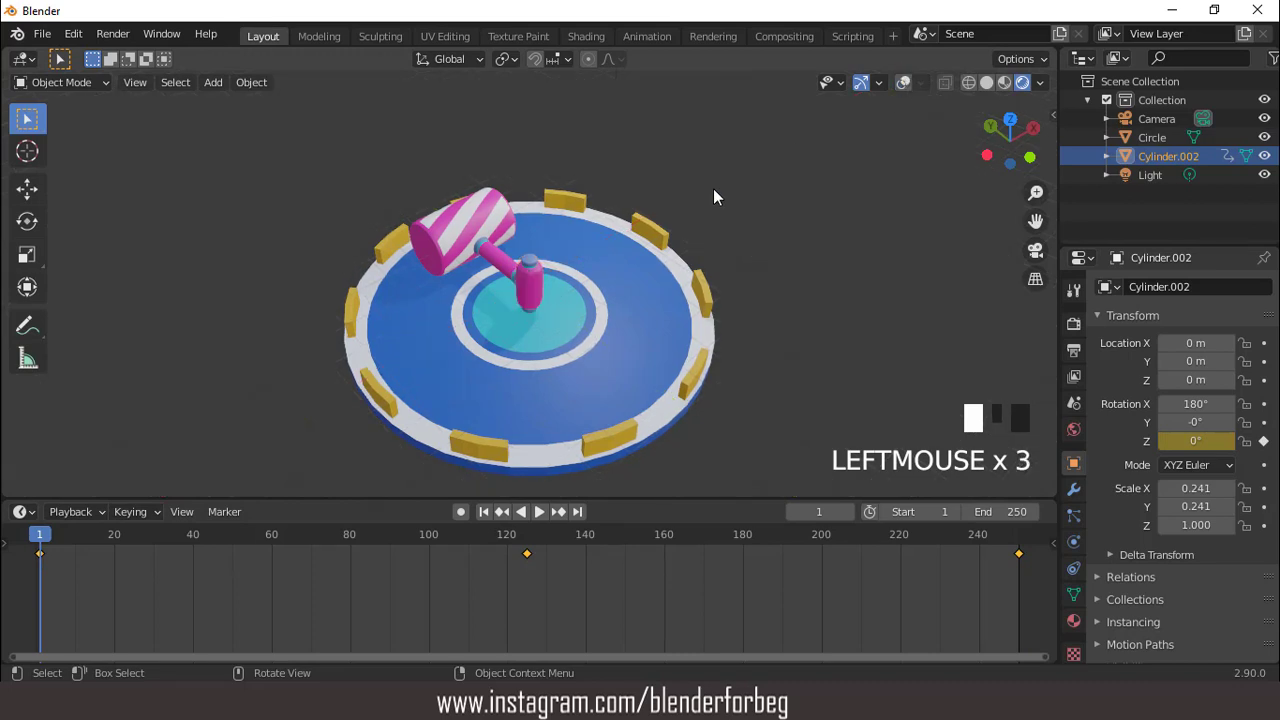
key(space)
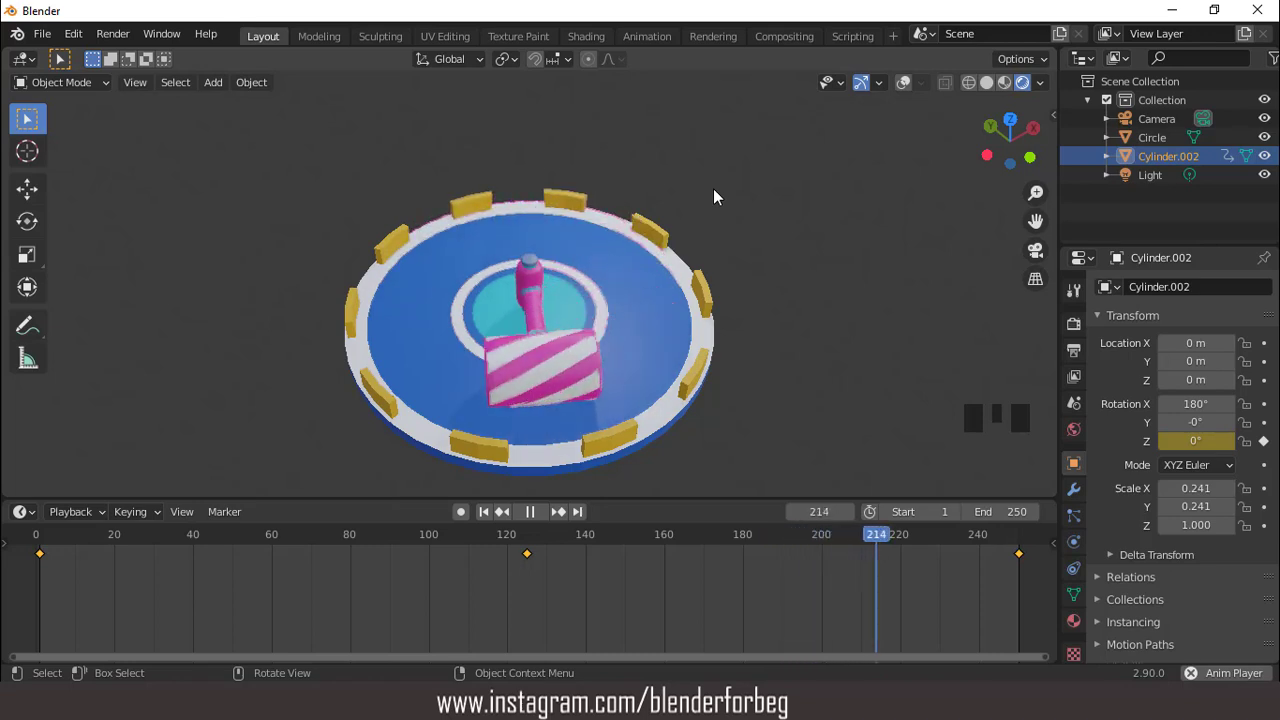
key(space)
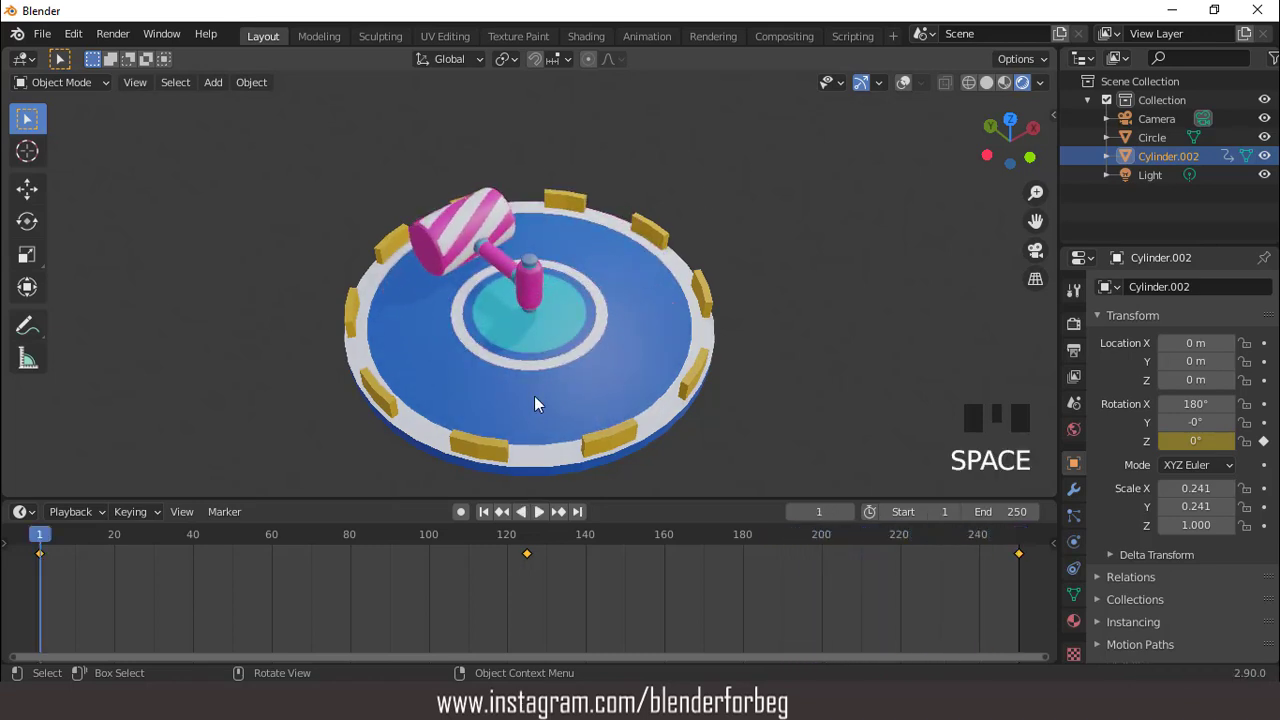
Set the post's rotation keyframes to Linear interpolation and play the animation again.
right_click(542, 569)
mouse_move(537, 529)
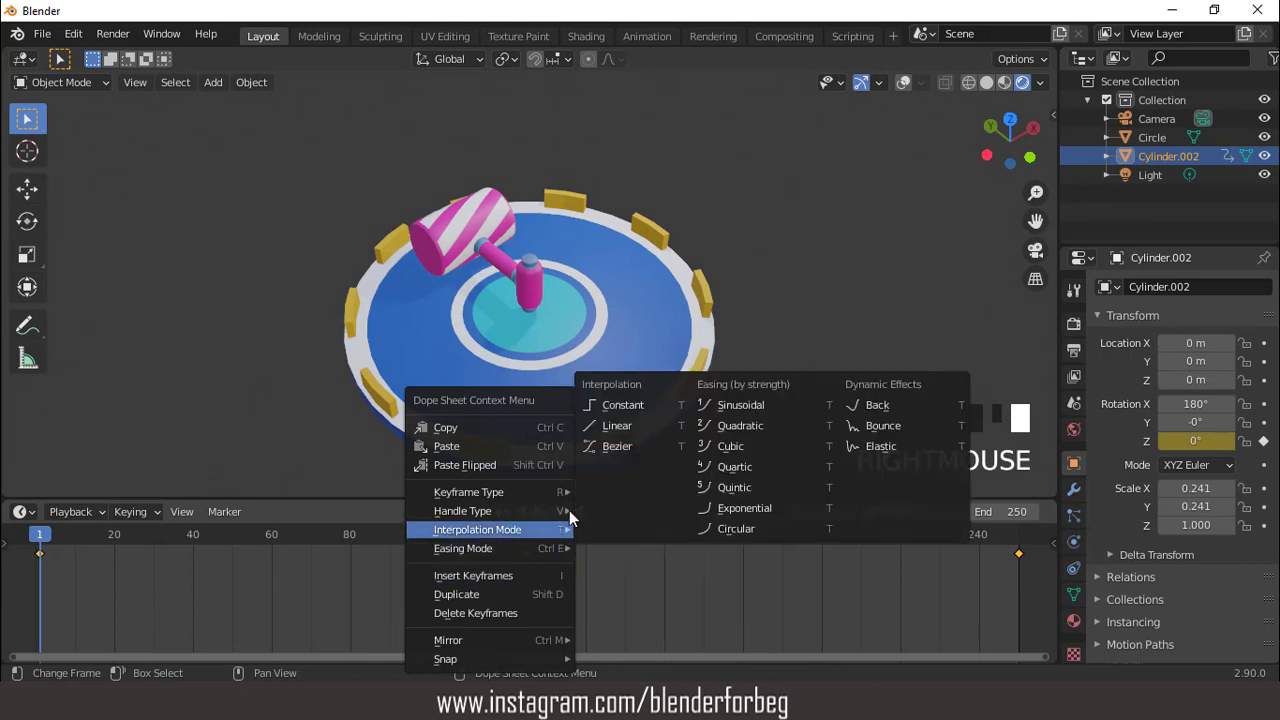
click(615, 426)
key(space)
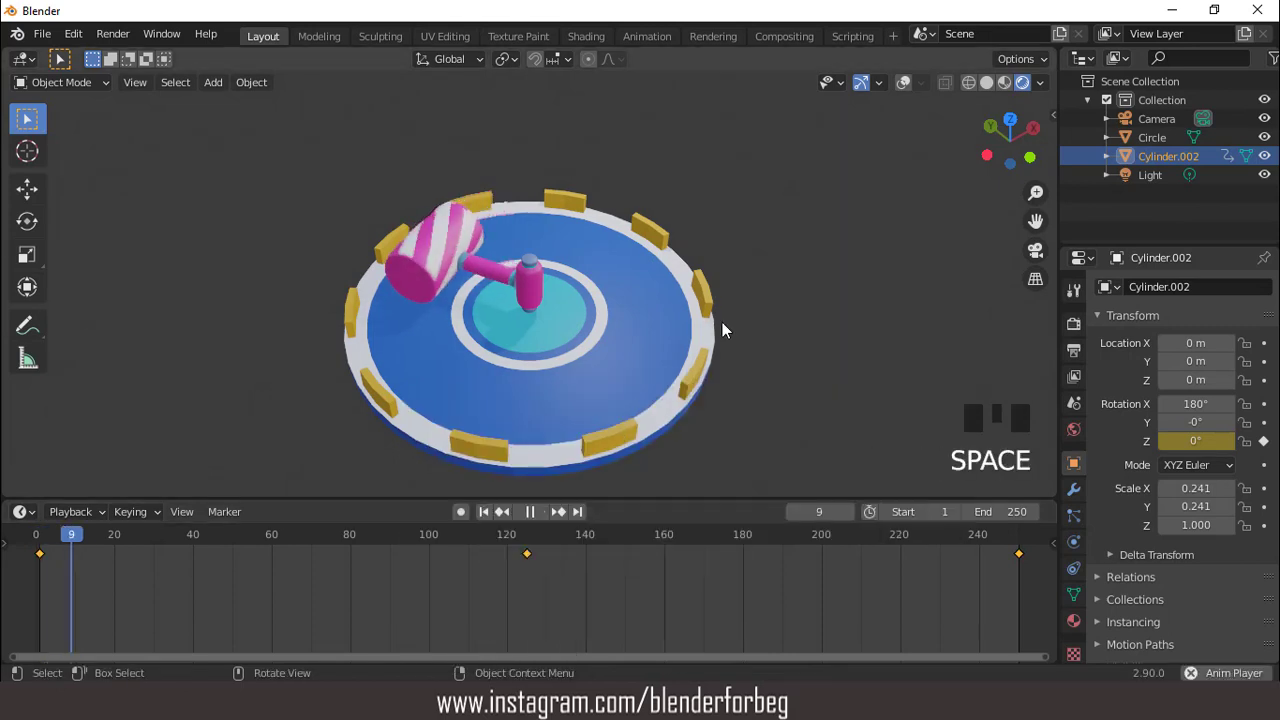